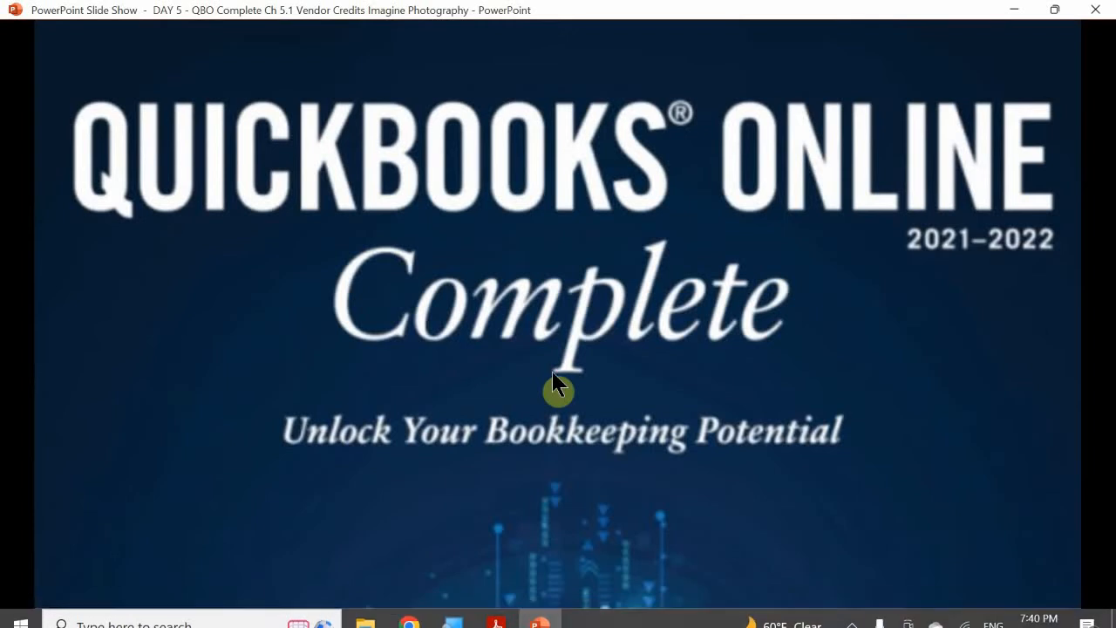
Step: Advance the slide show from the title slide to the Advanced Tab Automation slide
click(555, 386)
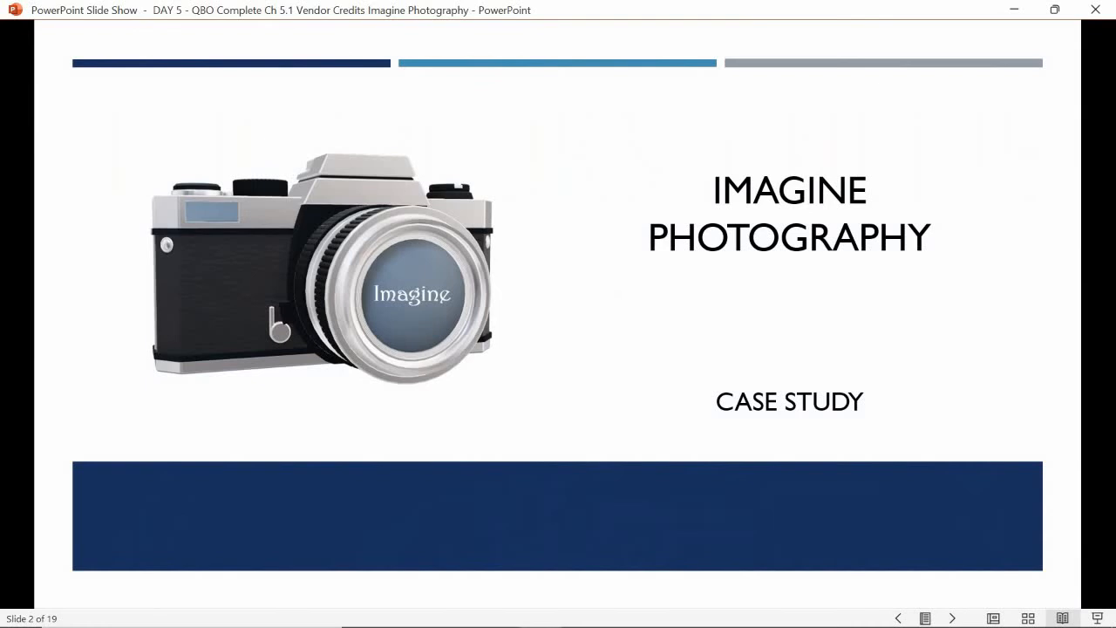
key(Right)
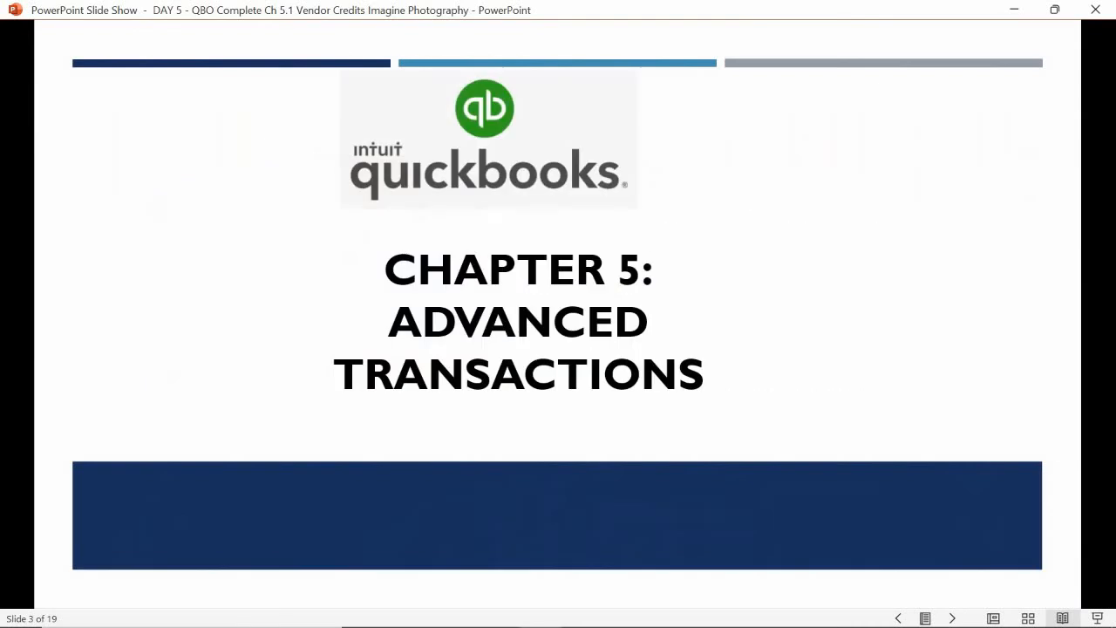
click(548, 271)
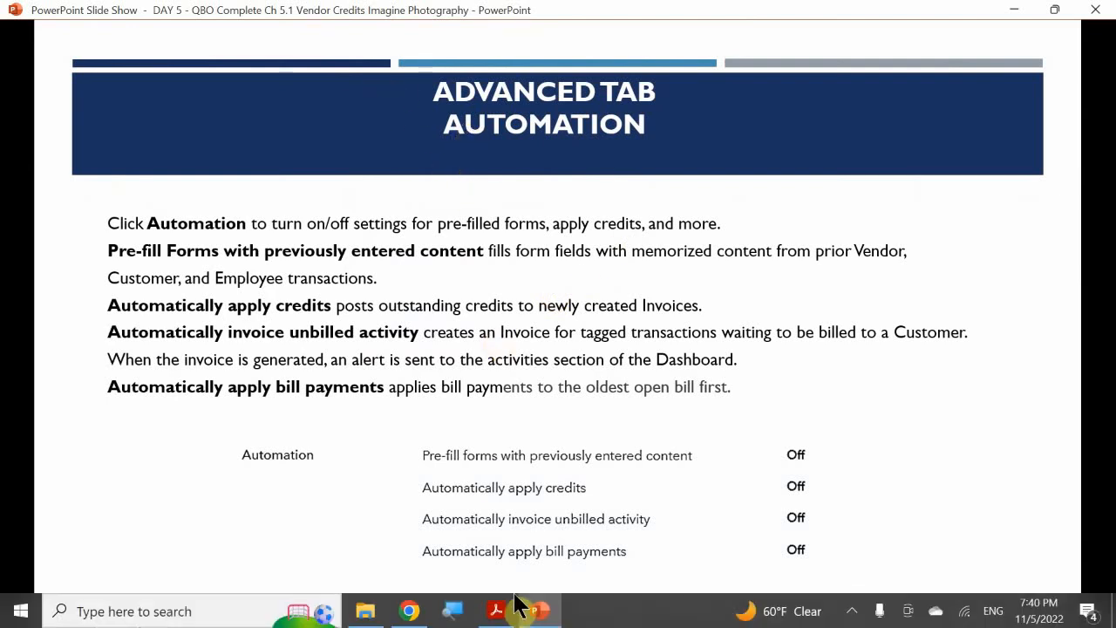
Step: Switch to 05 ADVANCED TRANSACTIONS.pdf in Acrobat Reader and read the sections on recording, applying and creating vendor credits
click(509, 615)
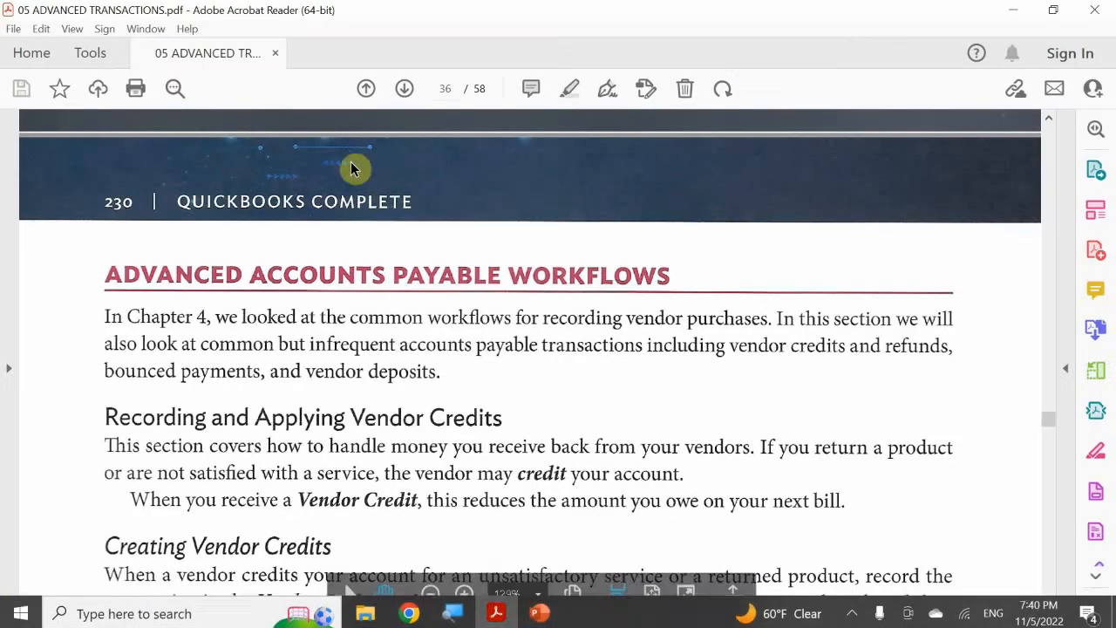
scroll(497, 213, down, 1)
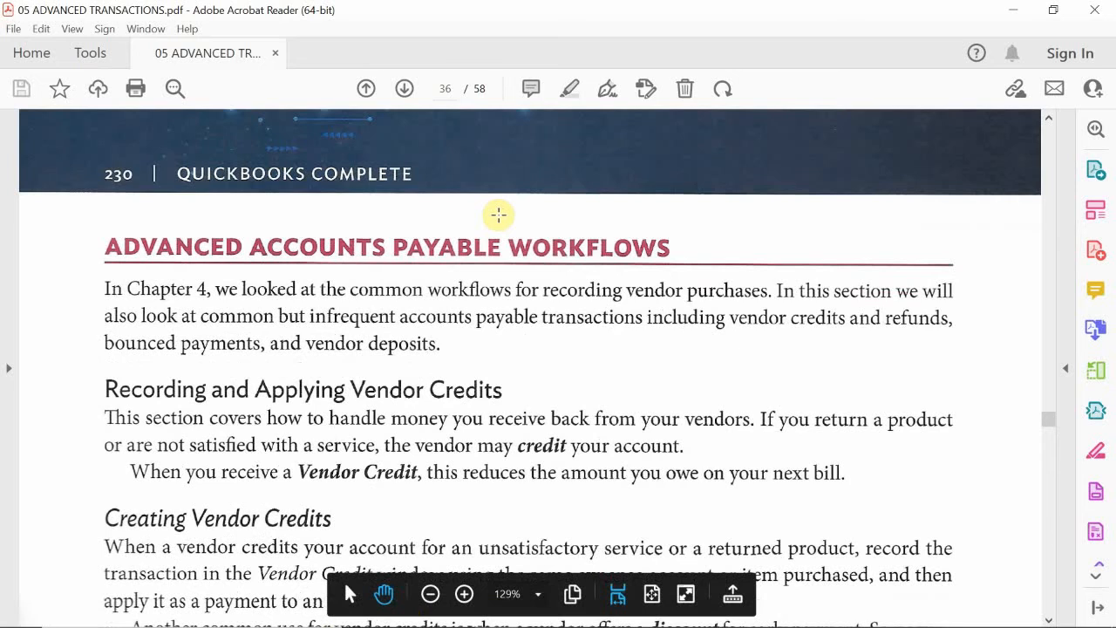
scroll(497, 214, down, 1)
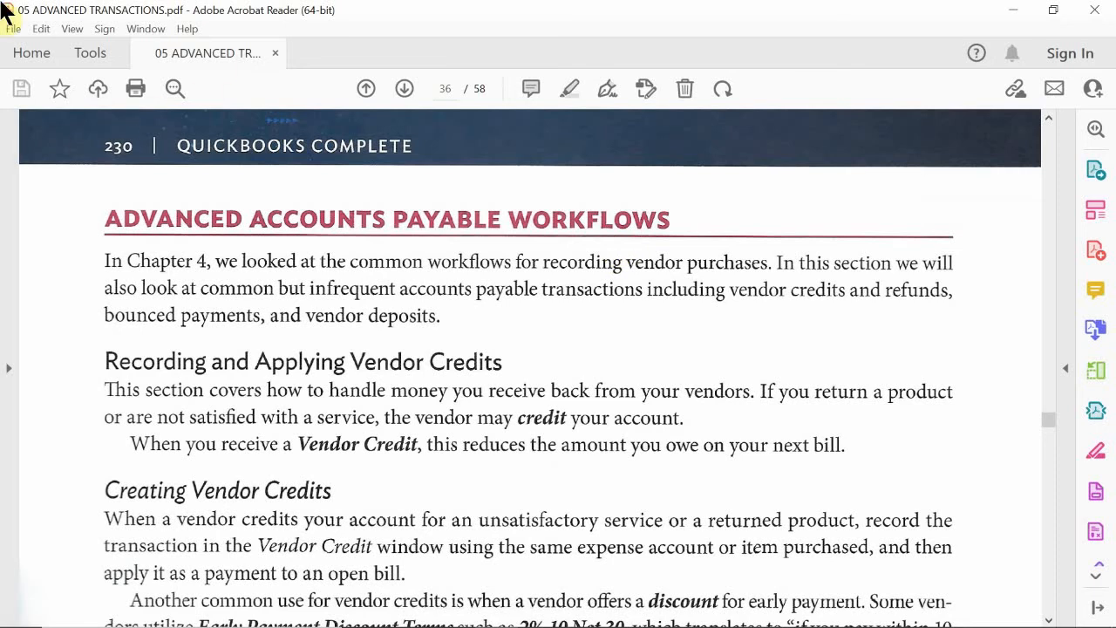
scroll(359, 331, down, 2)
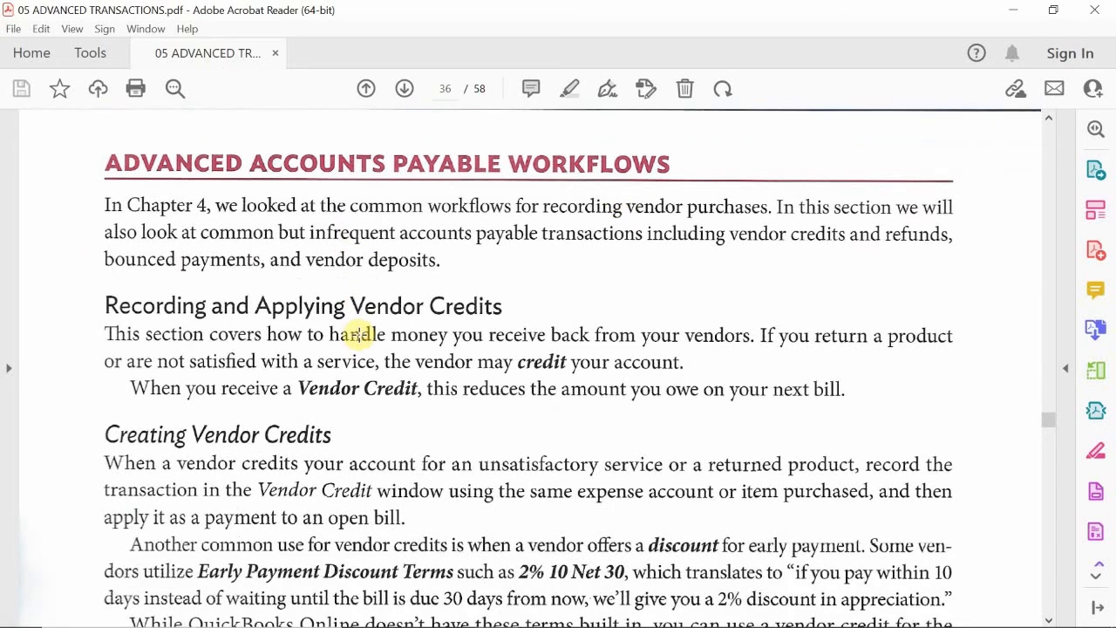
scroll(359, 333, up, 2)
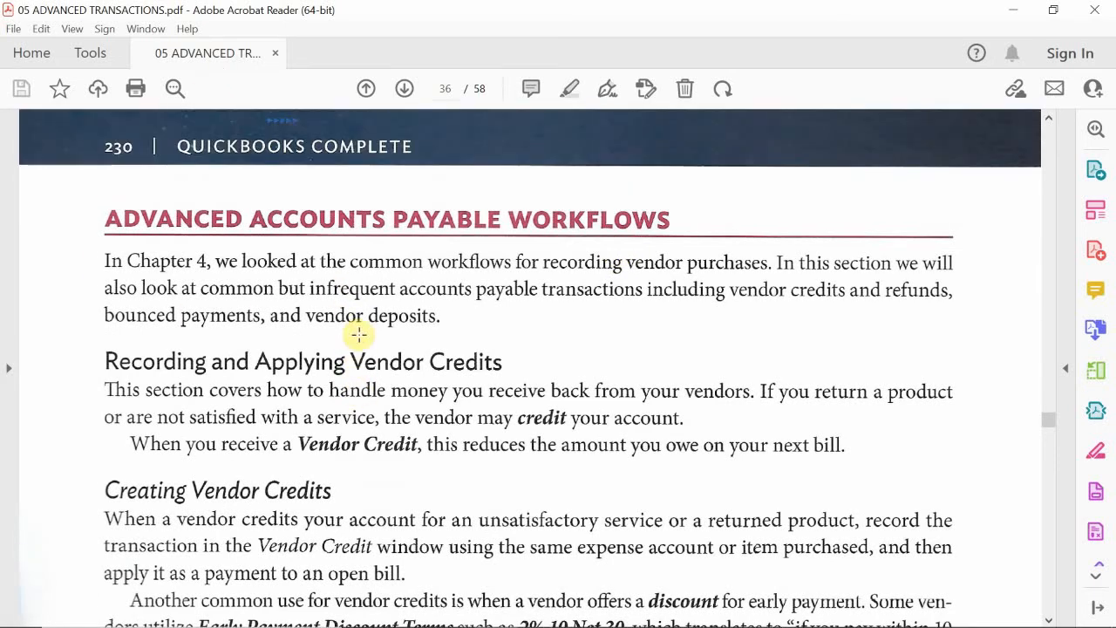
scroll(357, 334, down, 1)
scroll(359, 334, down, 1)
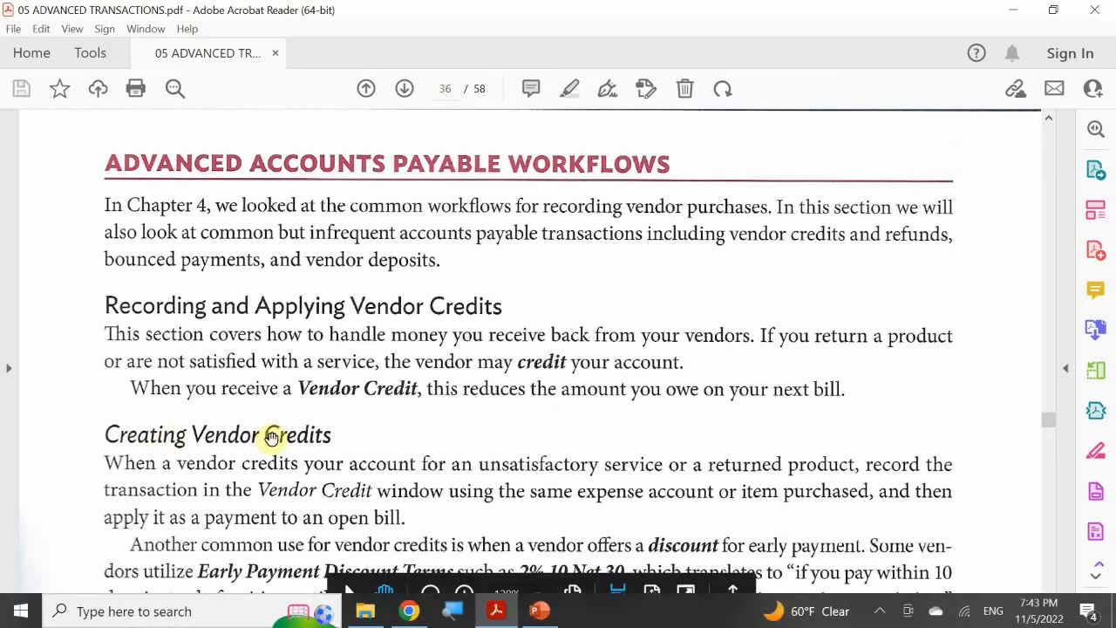
scroll(324, 418, down, 3)
scroll(334, 413, down, 2)
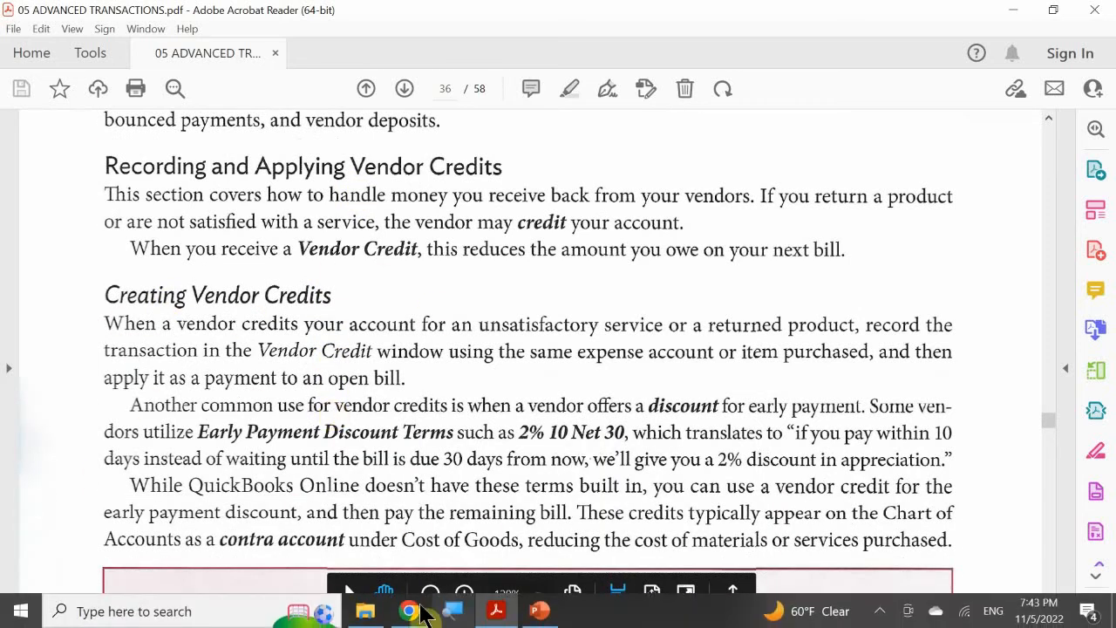
Step: Switch to QuickBooks Online in Chrome and open the Expense Transactions list to review the recorded bills and payments
click(417, 613)
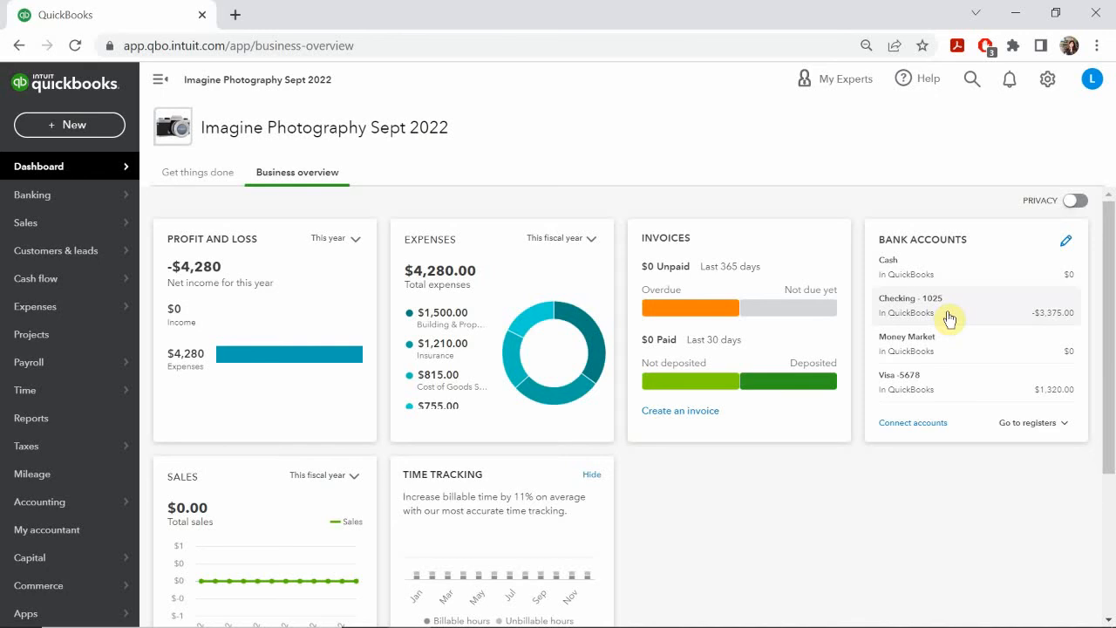
click(55, 317)
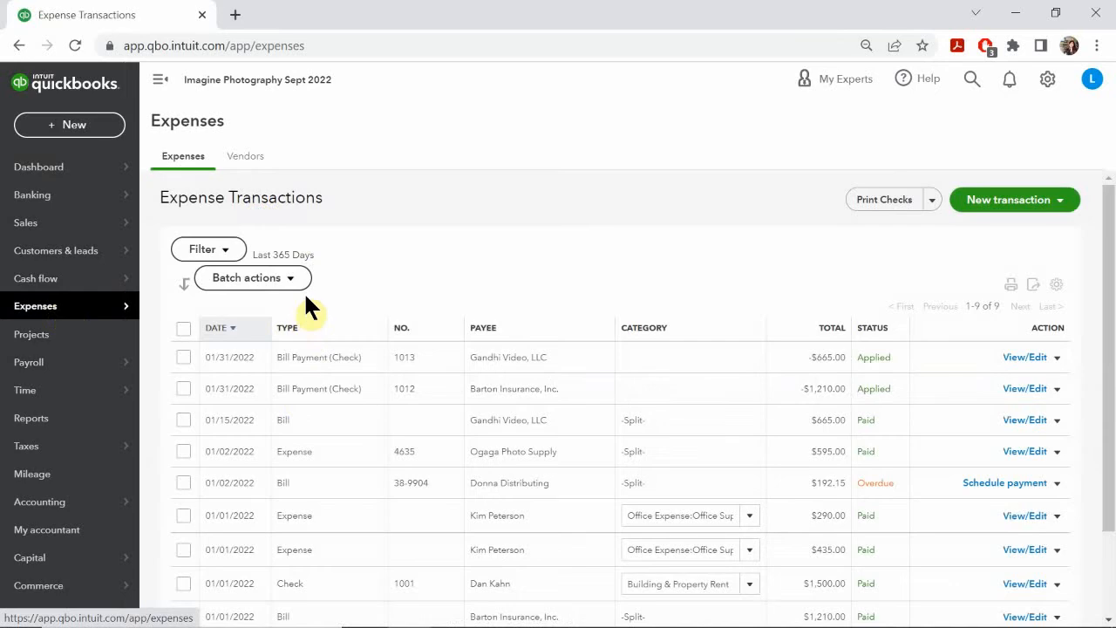
scroll(306, 407, down, 2)
scroll(319, 436, up, 2)
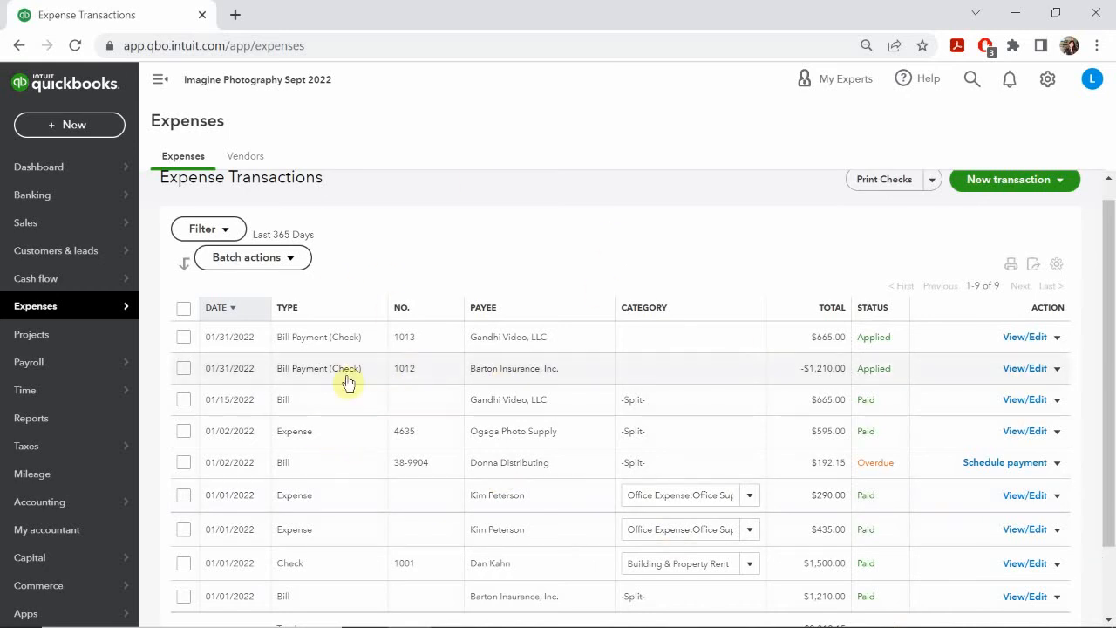
Step: Switch to the PowerPoint slide show and review the Automation settings described on the current slide
mouse_move(545, 626)
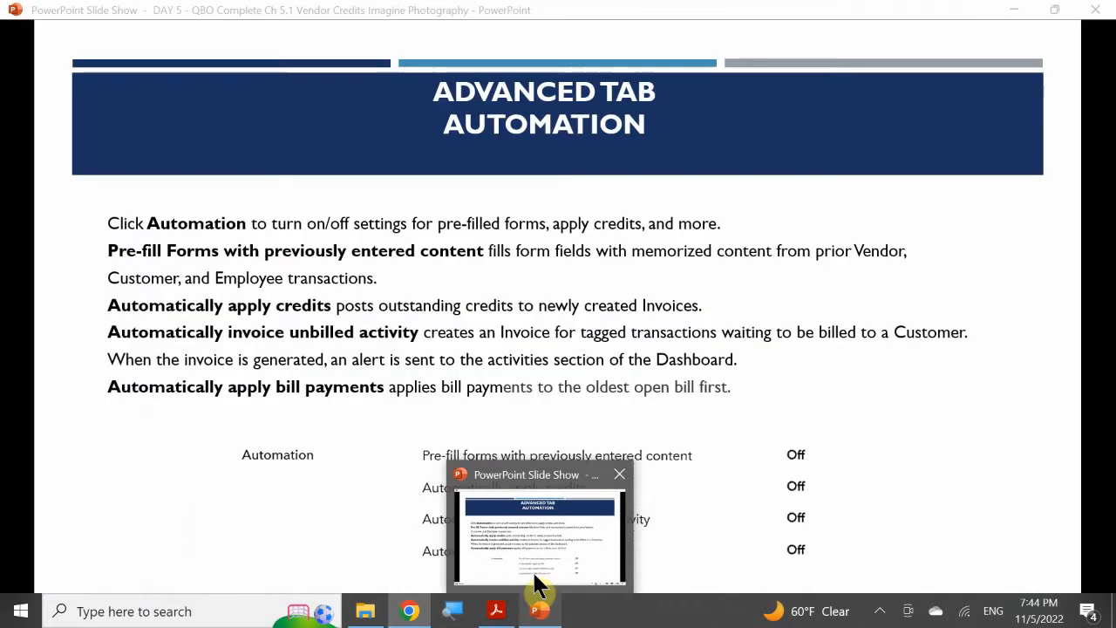
mouse_move(494, 619)
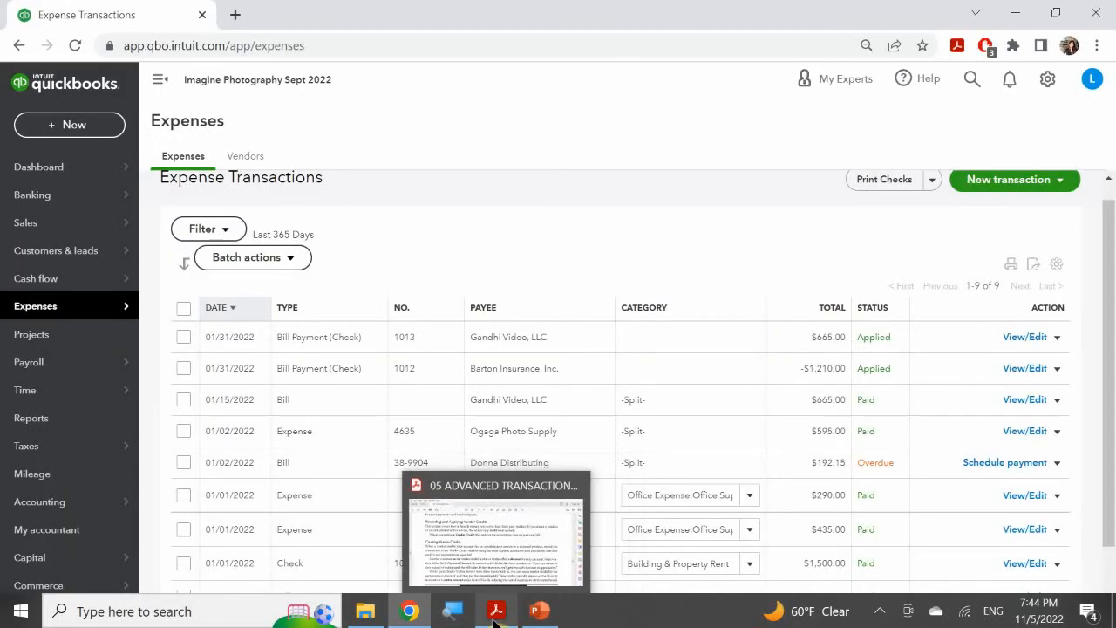
click(539, 611)
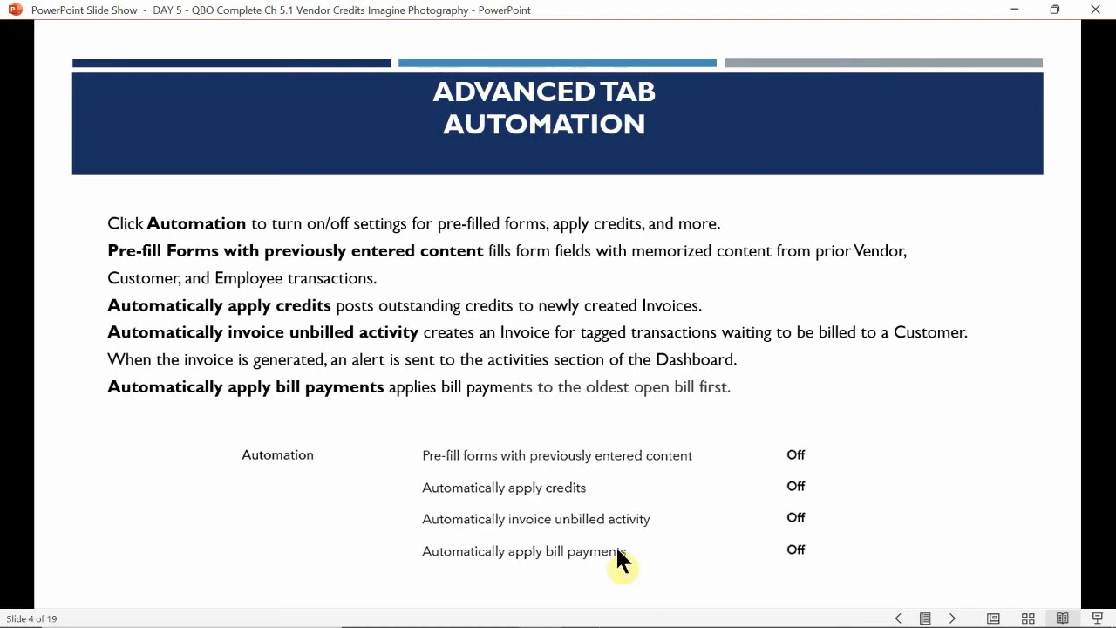
Step: Switch to QuickBooks Online and open the Advanced section of Account and Settings to examine the Automation options
click(408, 612)
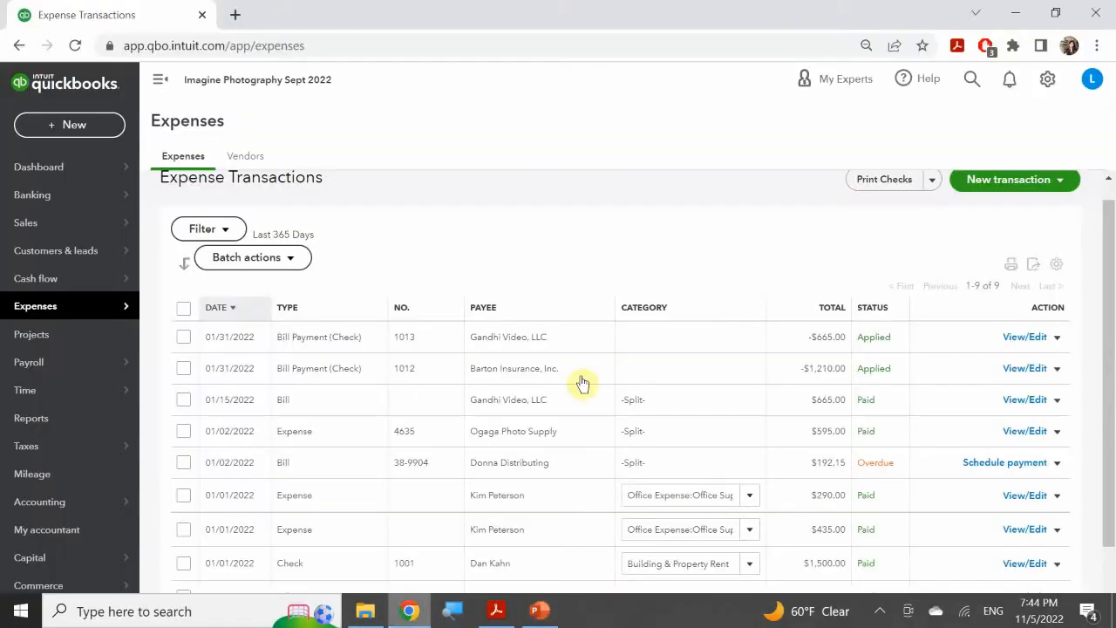
click(1045, 81)
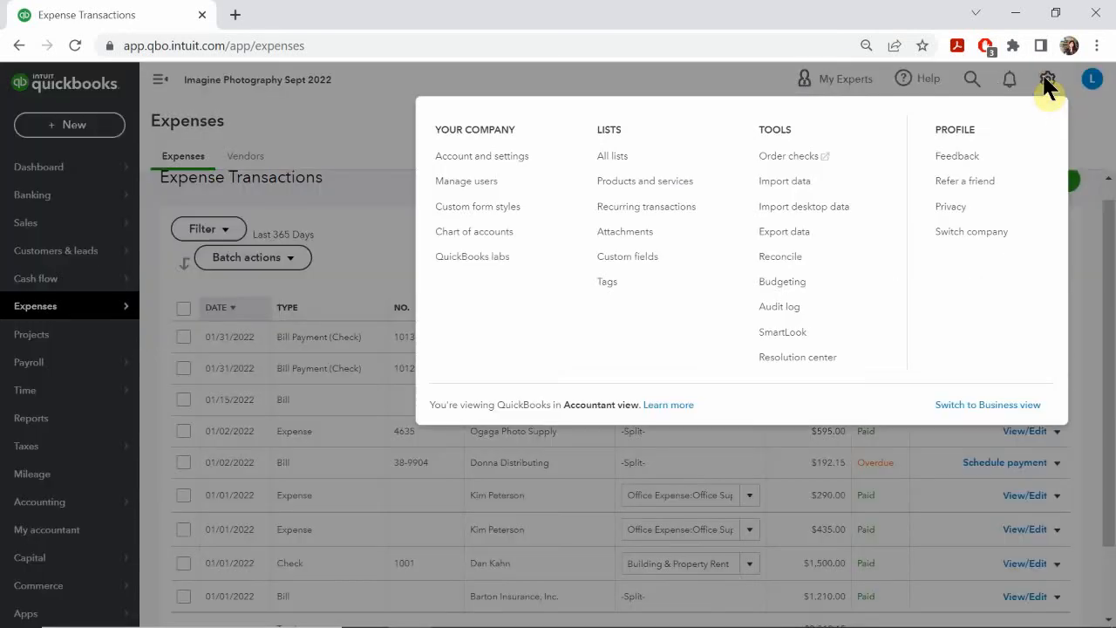
click(480, 162)
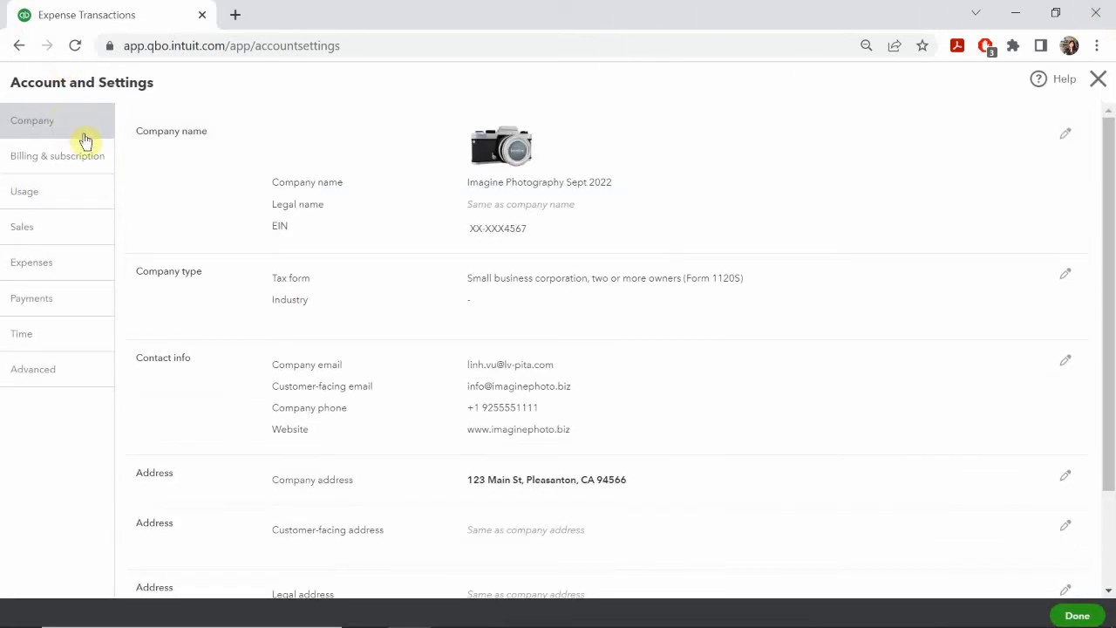
click(50, 372)
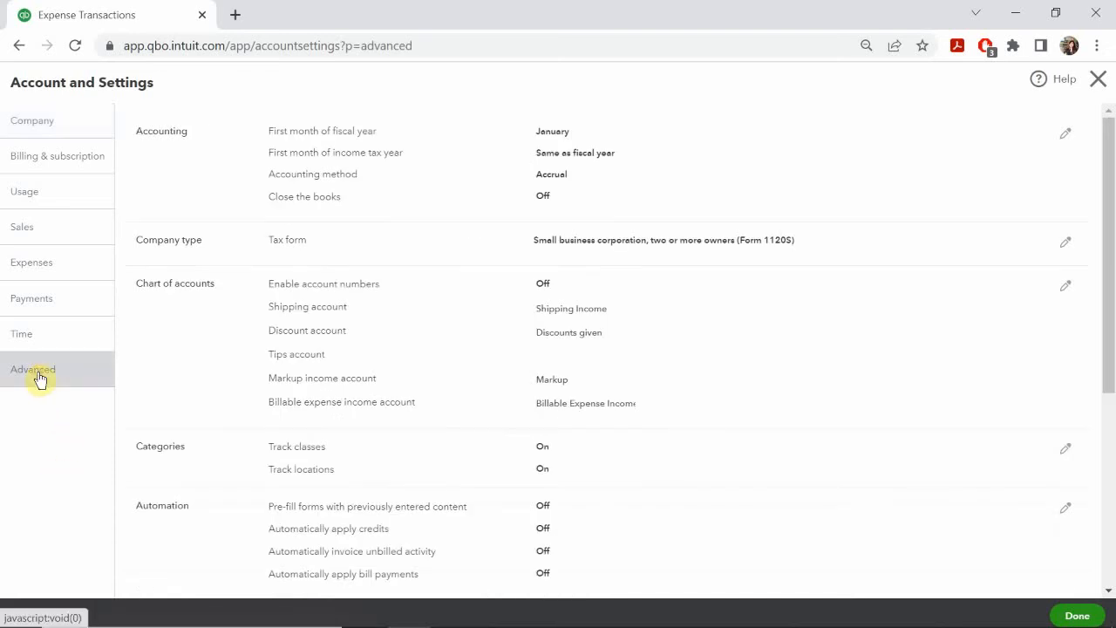
scroll(180, 358, down, 1)
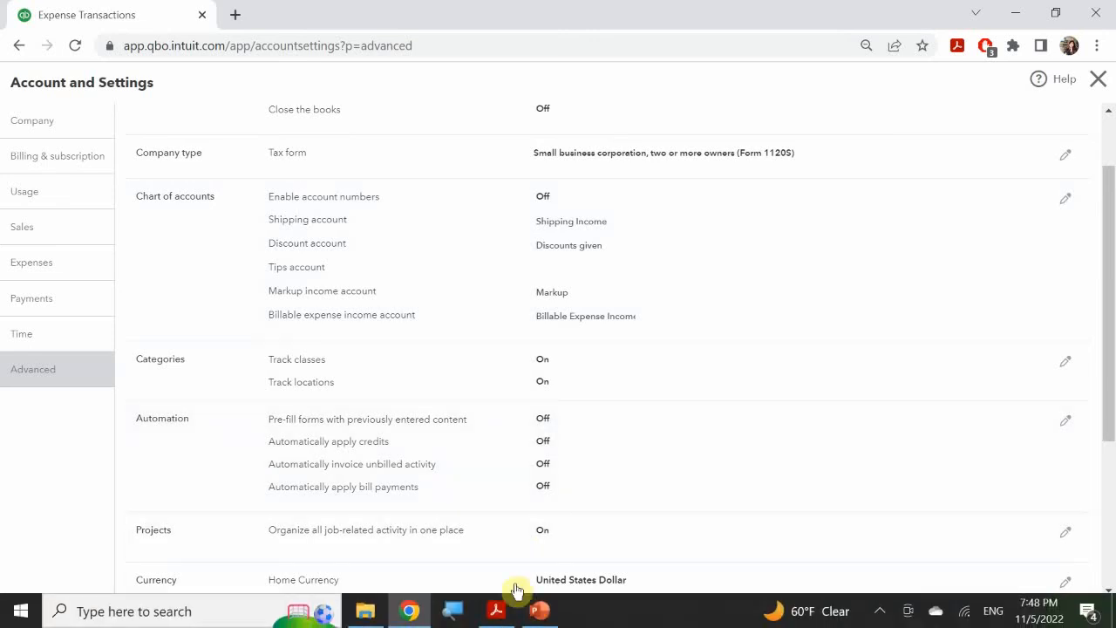
Step: Switch to the PowerPoint slide show and advance to the Accounts Payable Bill #3 slide
click(540, 611)
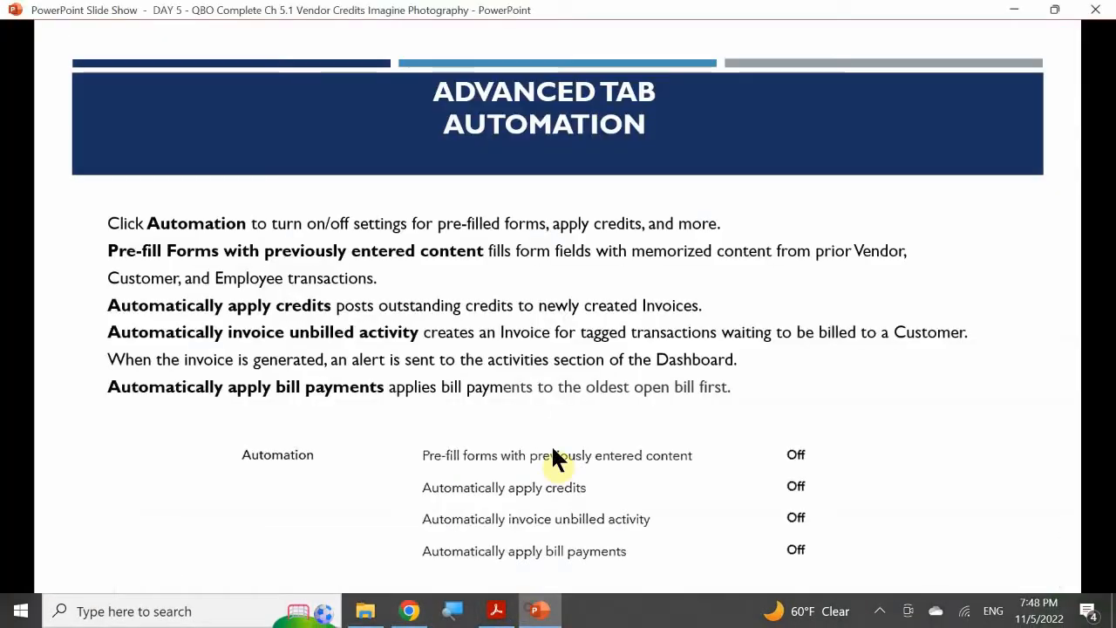
click(535, 322)
click(552, 353)
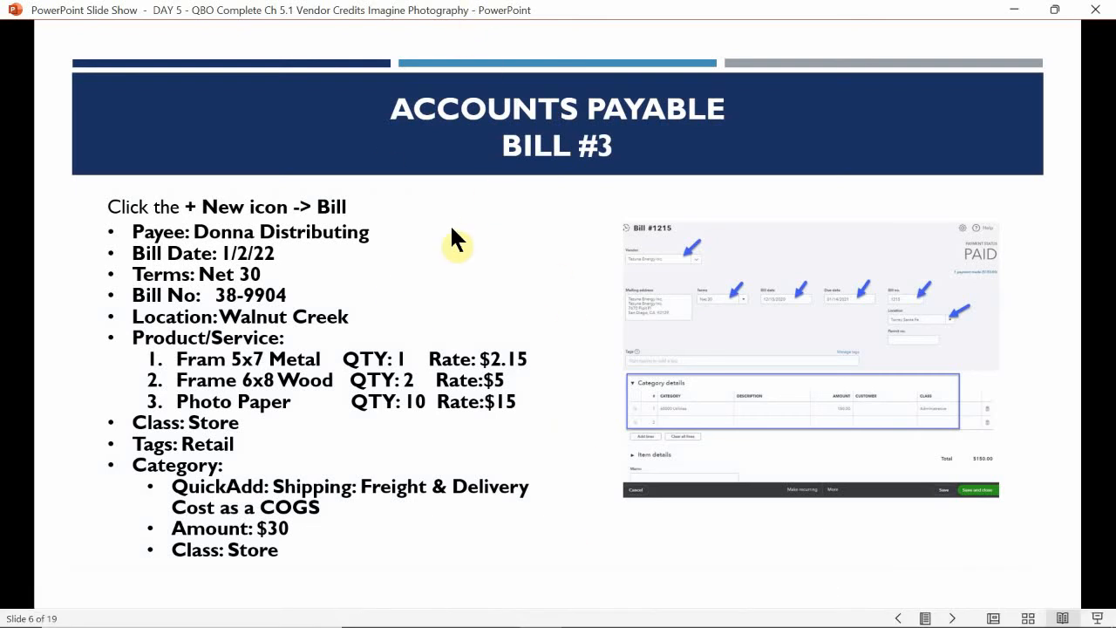
Step: Switch to QuickBooks Online and close Account and Settings to return to the Expense Transactions list
mouse_move(456, 610)
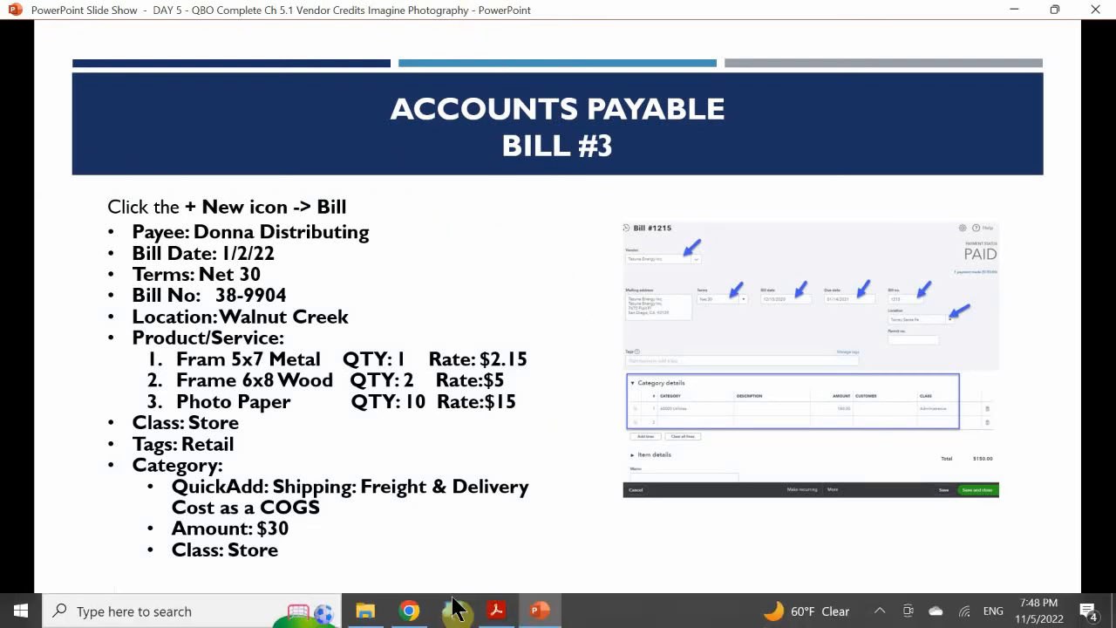
click(411, 610)
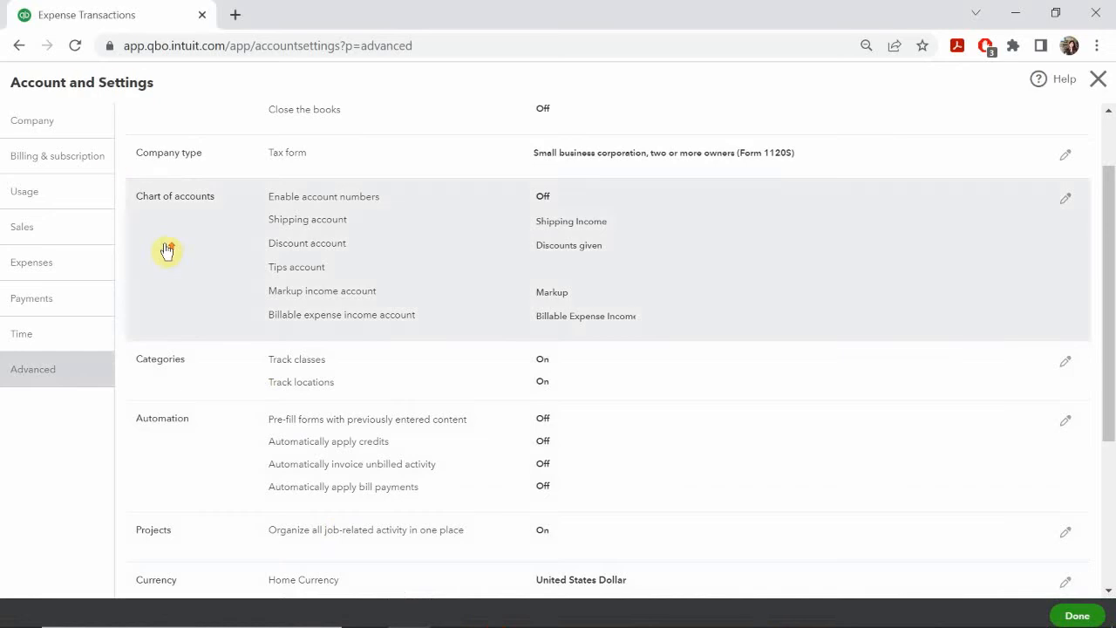
scroll(149, 218, up, 2)
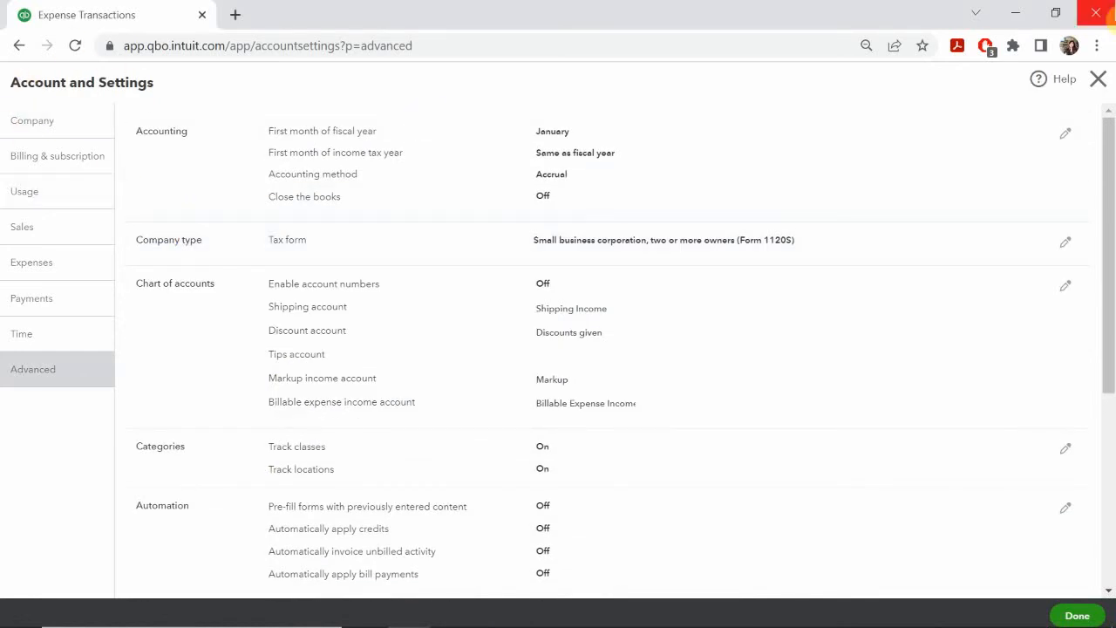
click(1098, 80)
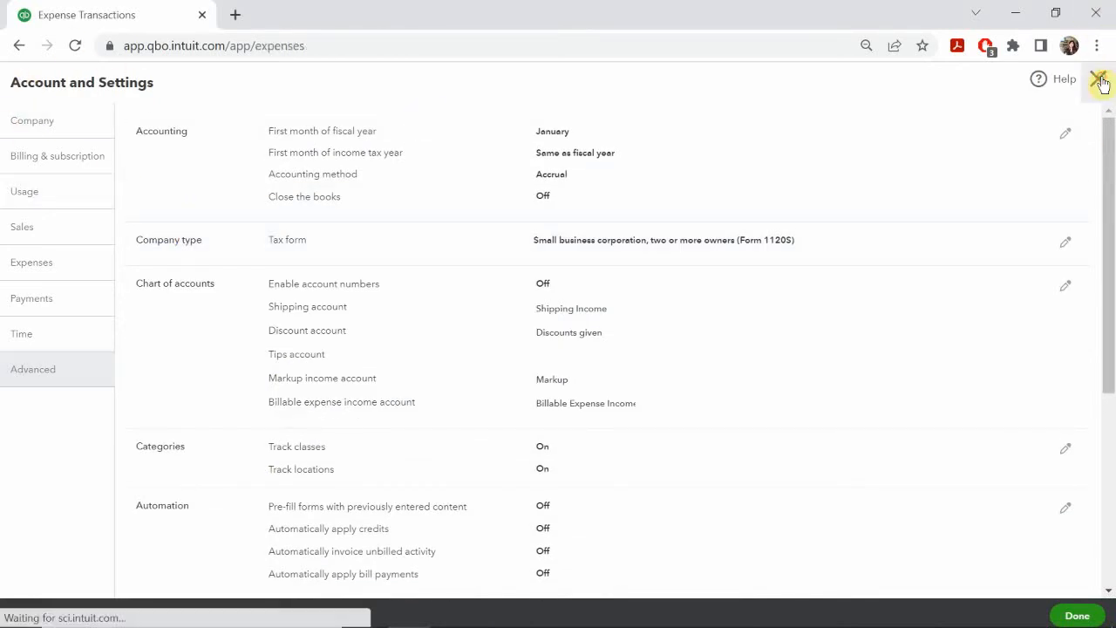
Step: Look over the new transaction types available for expenses, including Vendor Credit, and switch to the Bill #3 slide in PowerPoint
click(48, 136)
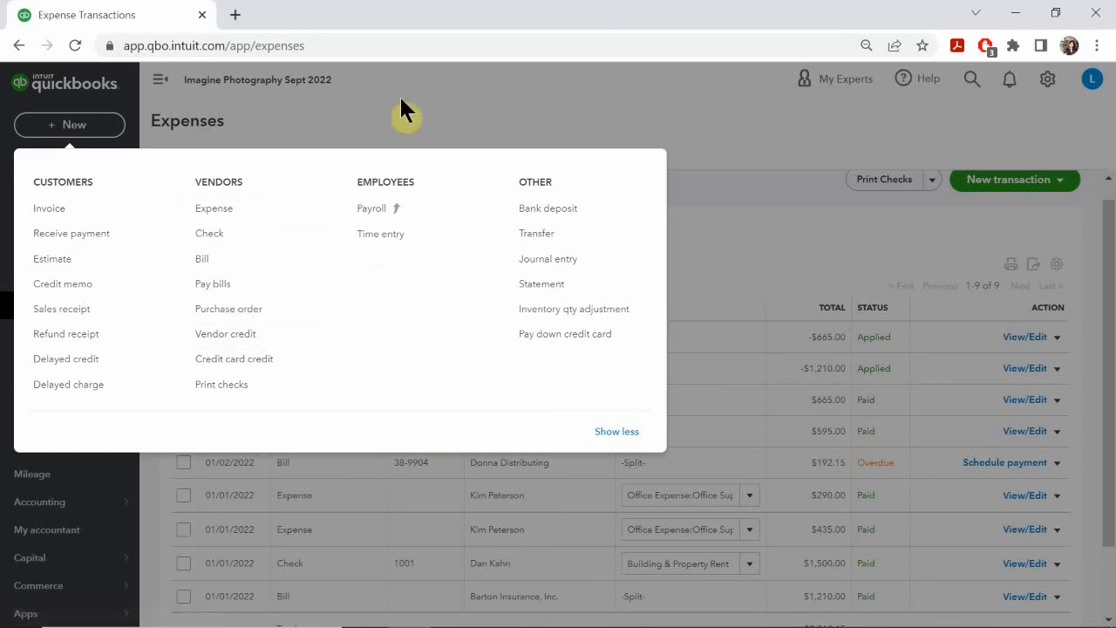
click(343, 122)
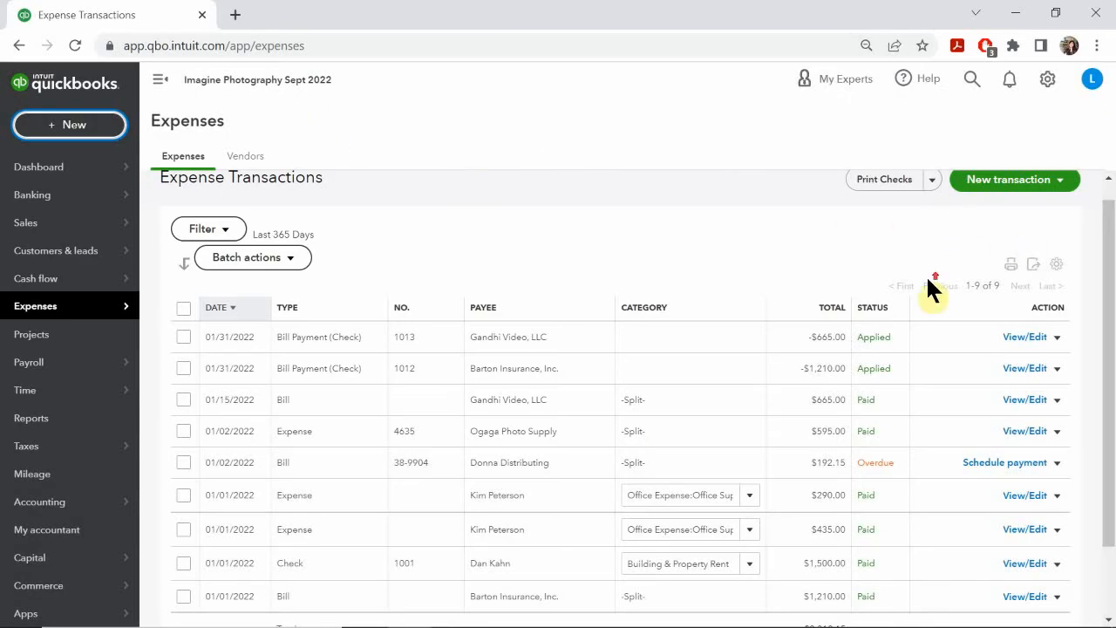
scroll(926, 283, up, 1)
click(930, 208)
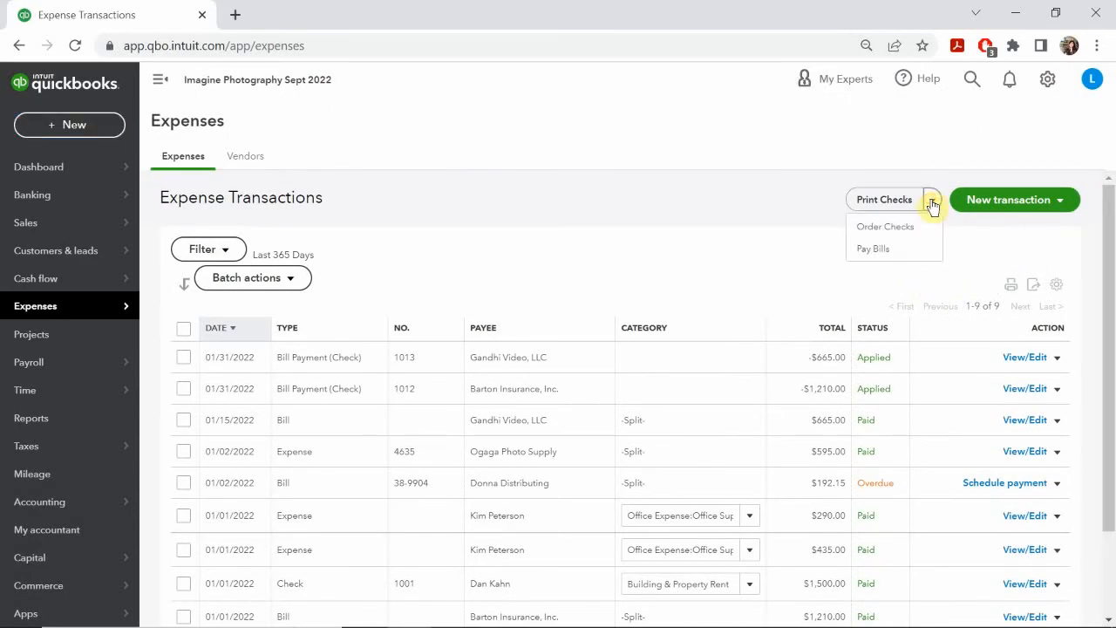
click(932, 206)
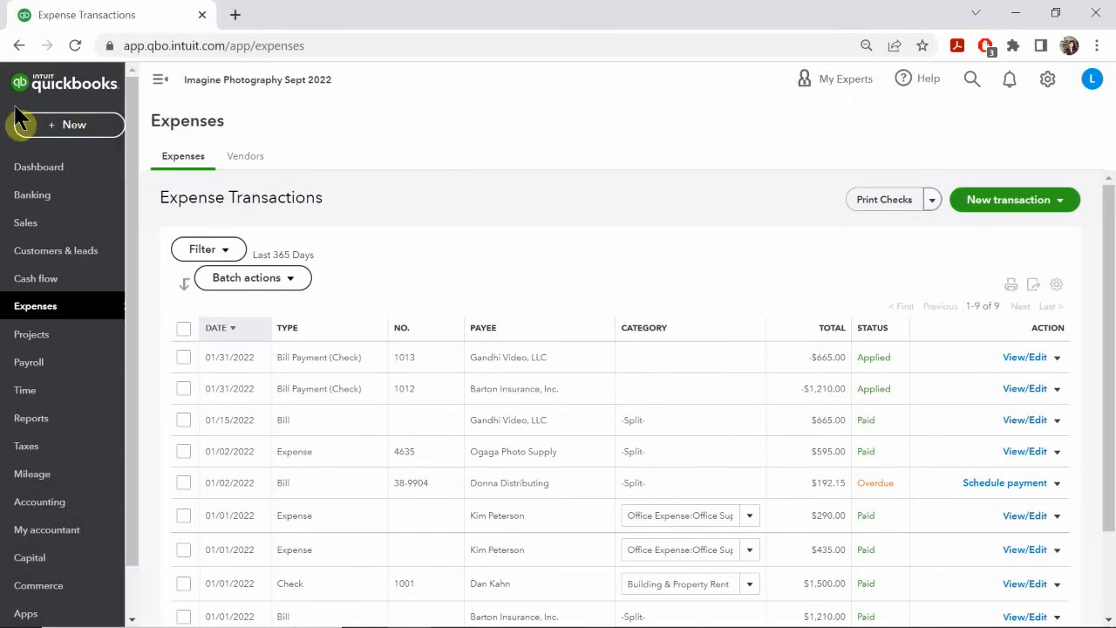
click(166, 158)
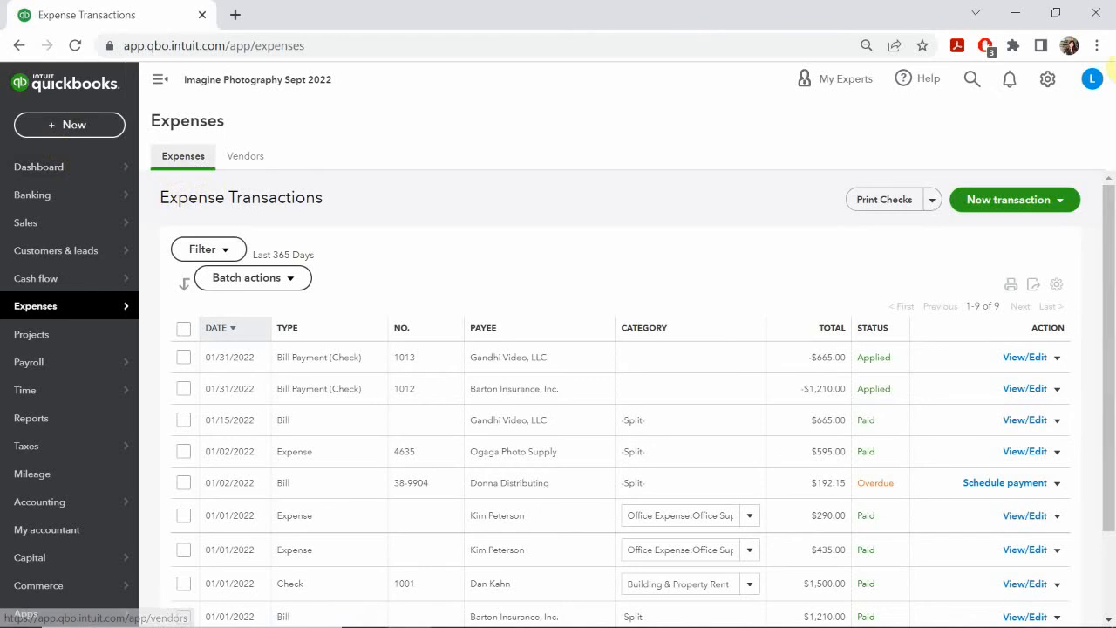
click(1078, 200)
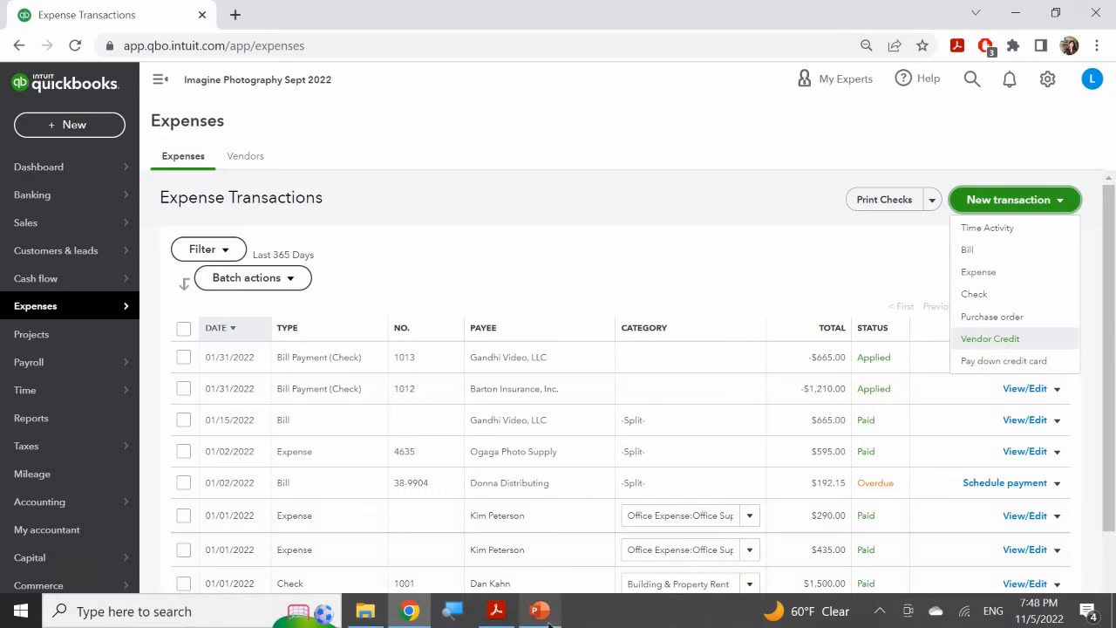
click(539, 612)
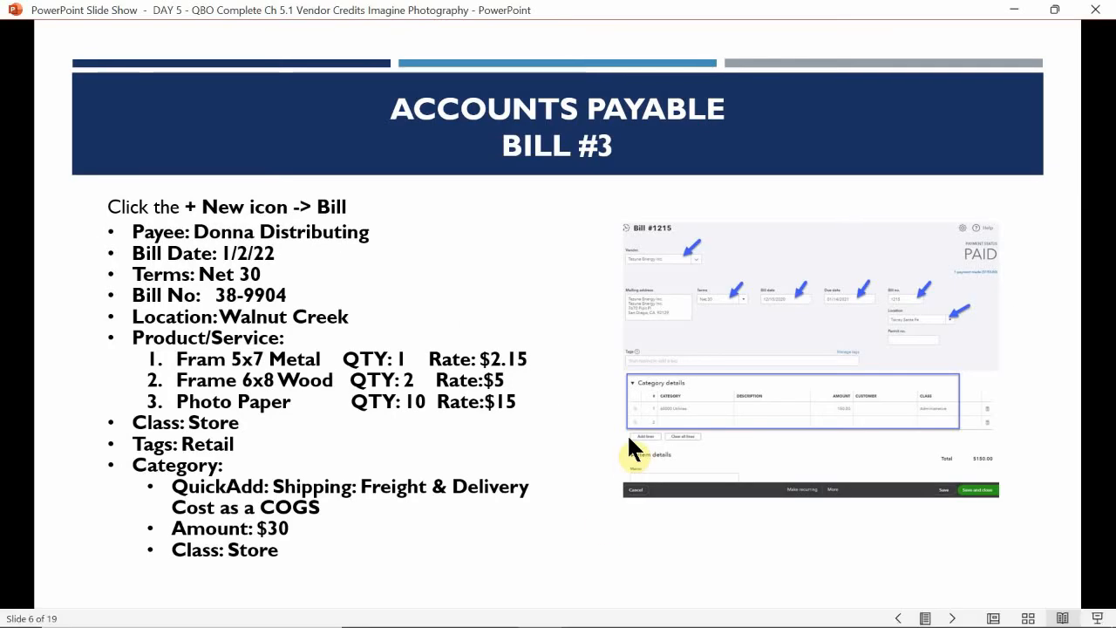
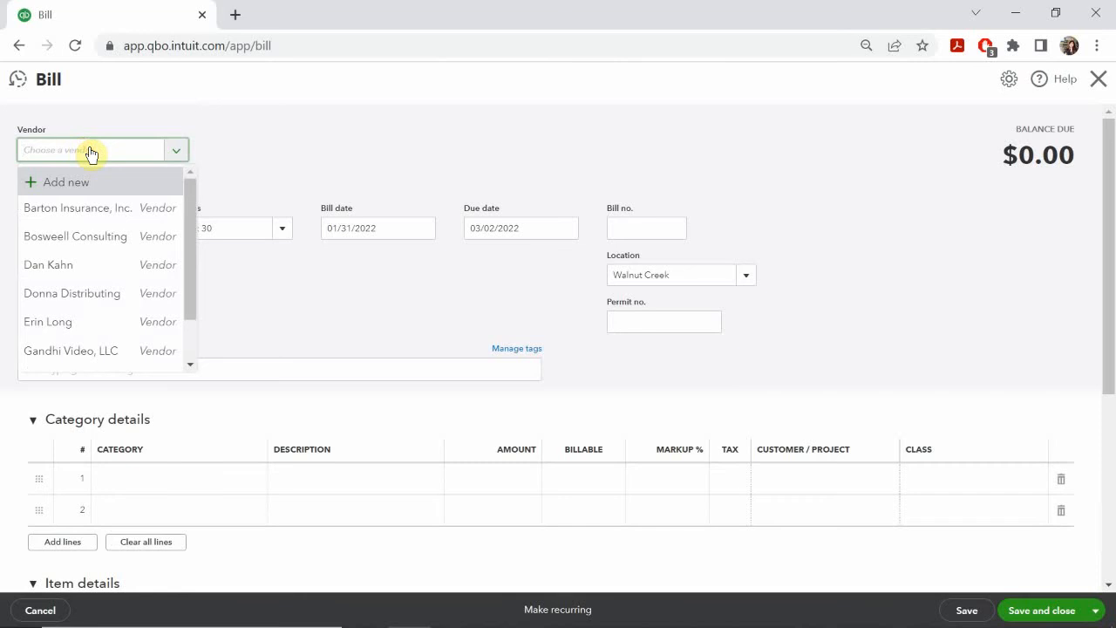
Step: Choose Bosweell Consulting as the bill's vendor and set the bill date to 01/15/2022
text(bos)
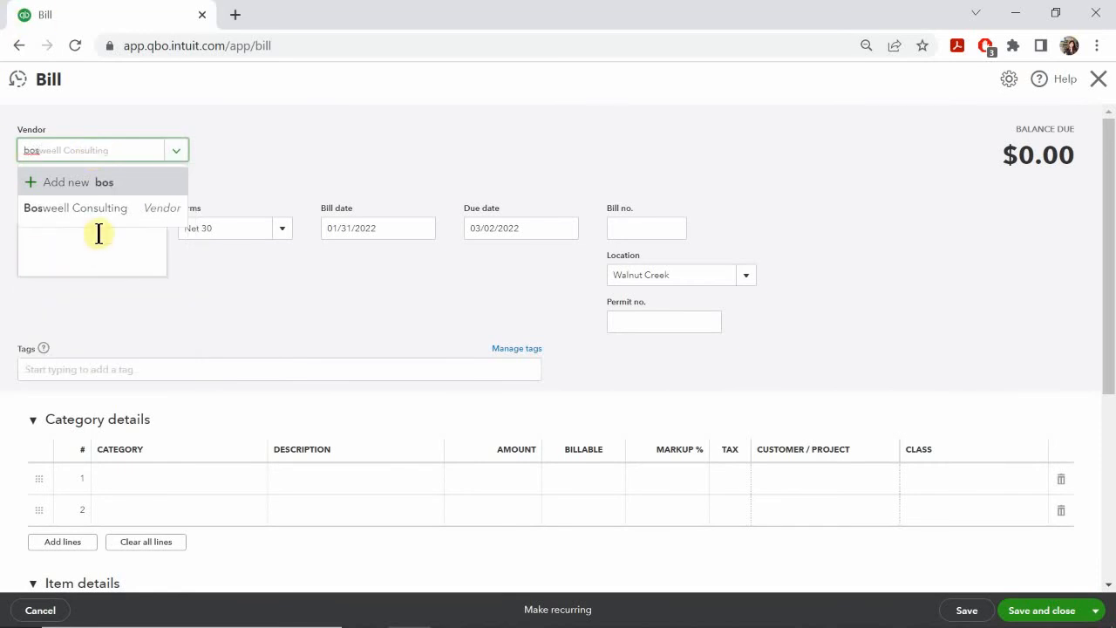
click(117, 214)
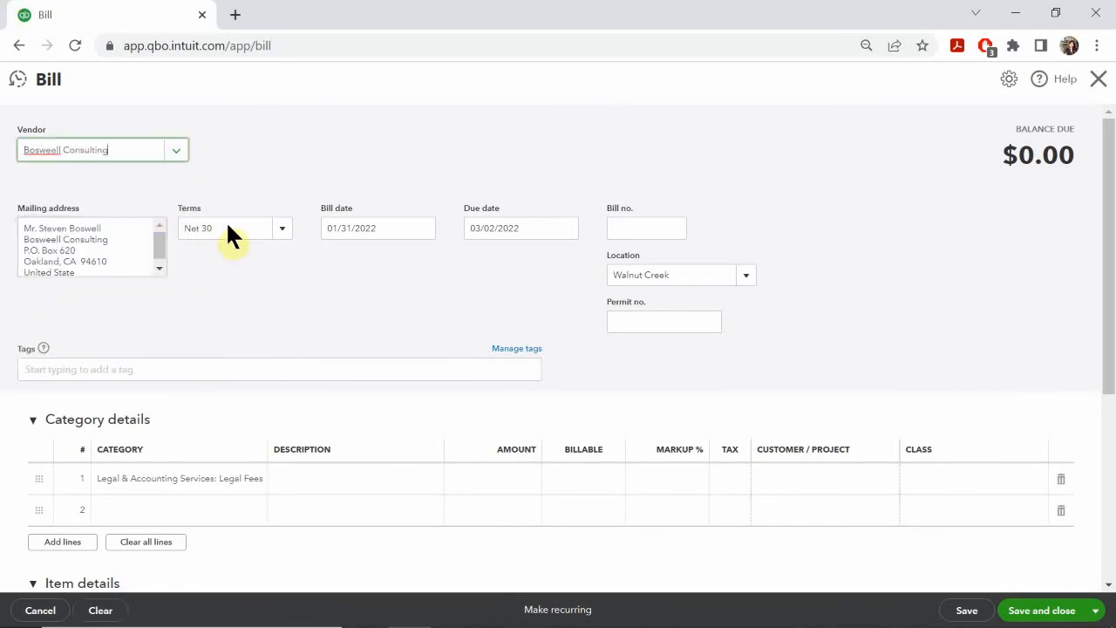
click(423, 228)
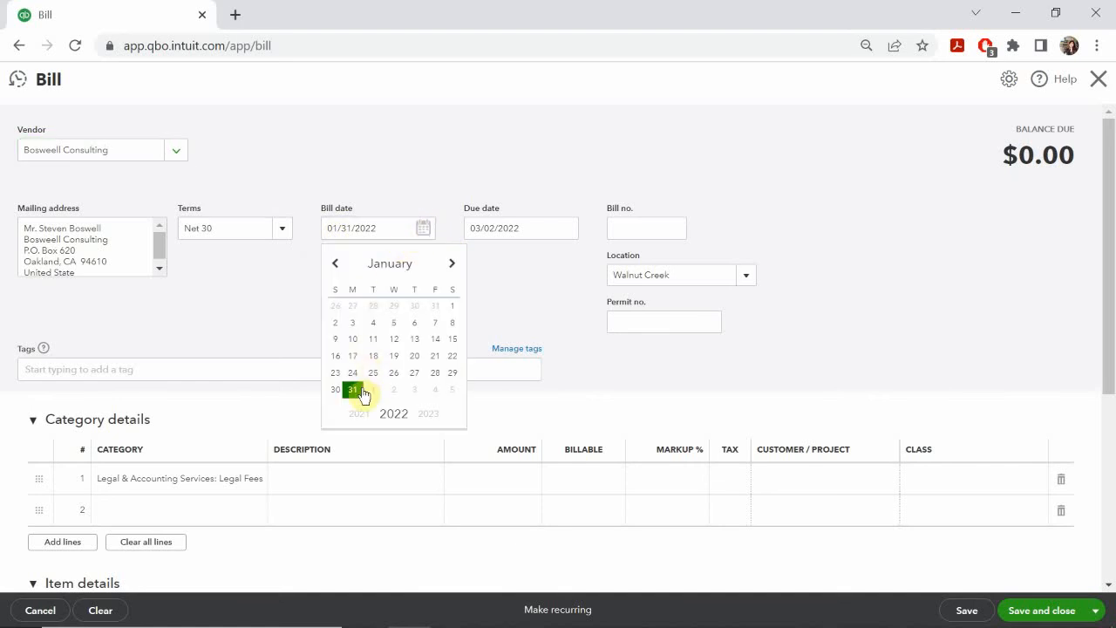
click(453, 341)
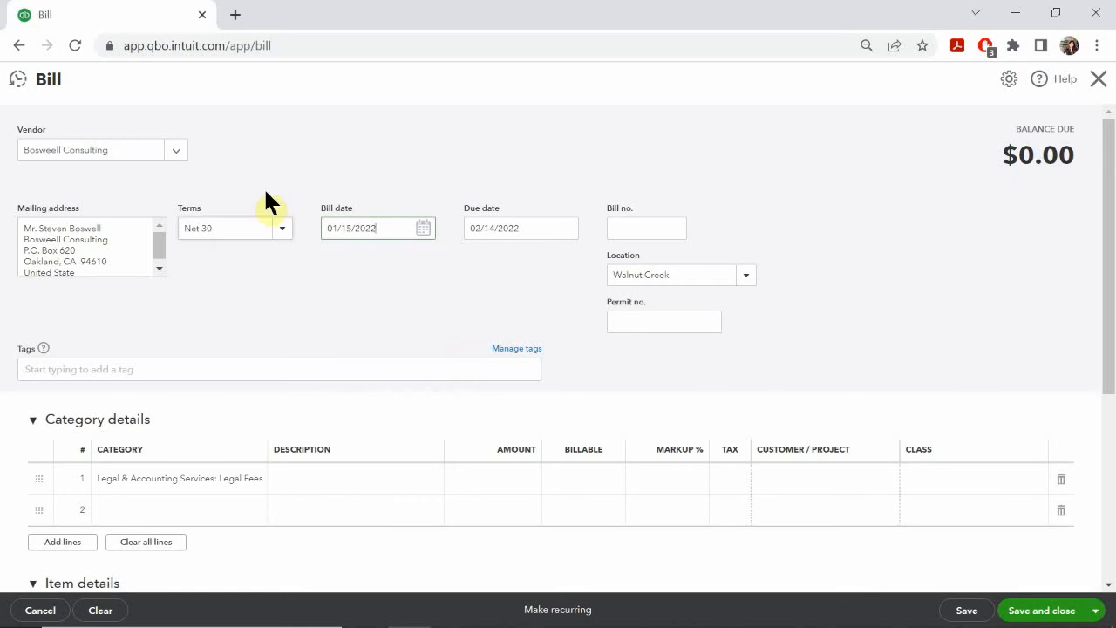
Step: Add a new payment term named "2% 15 Net 30", due in a fixed 30 days, and apply it to the bill
click(284, 232)
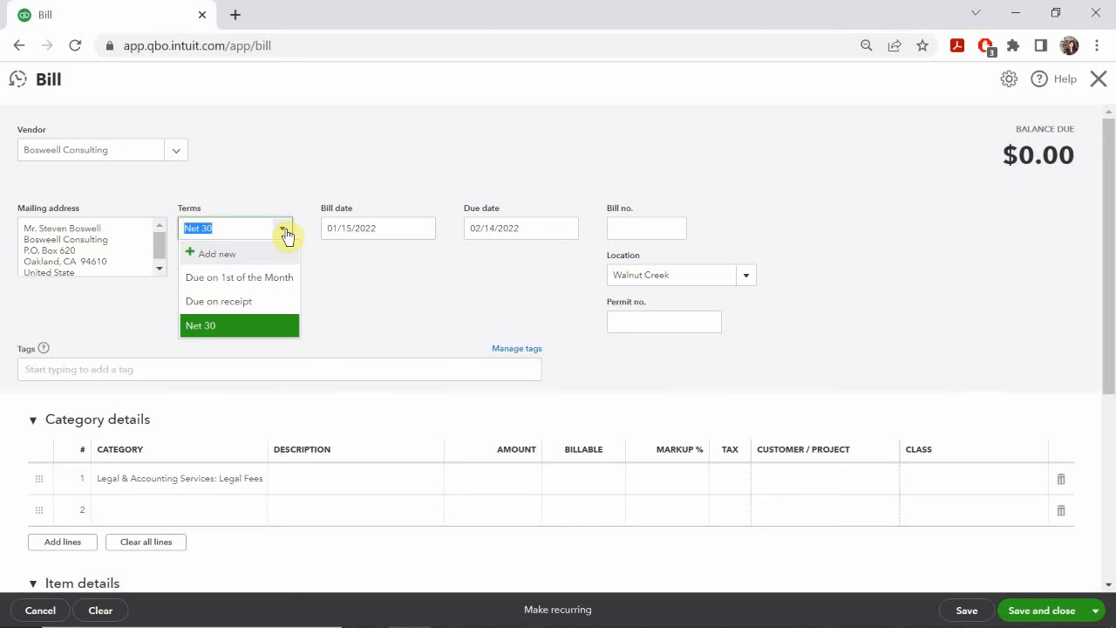
click(216, 260)
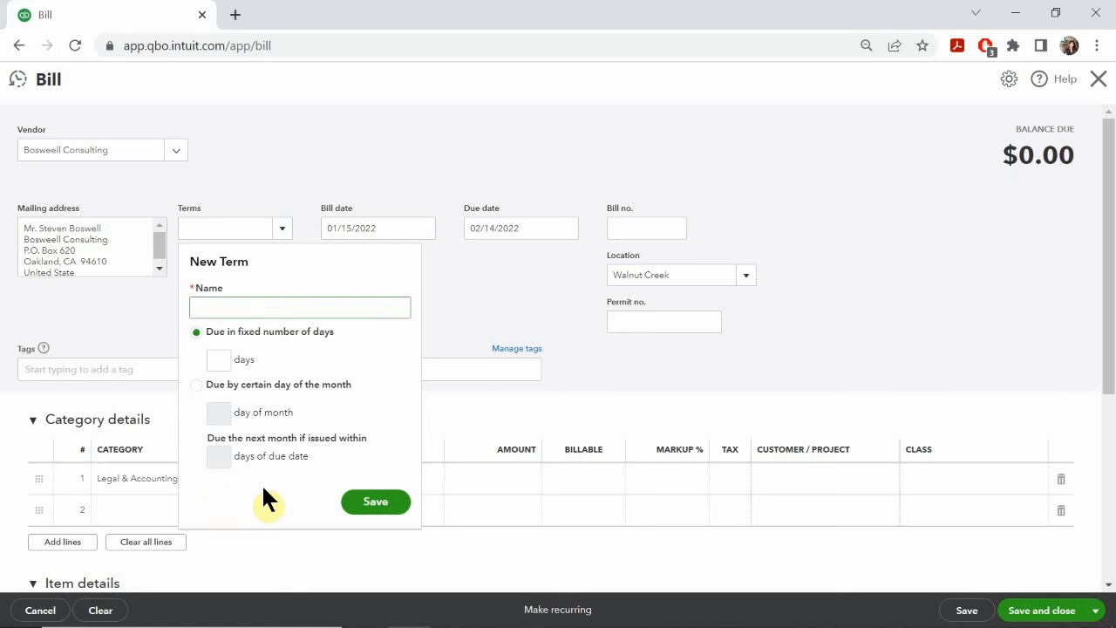
text(2% 15 Net 30)
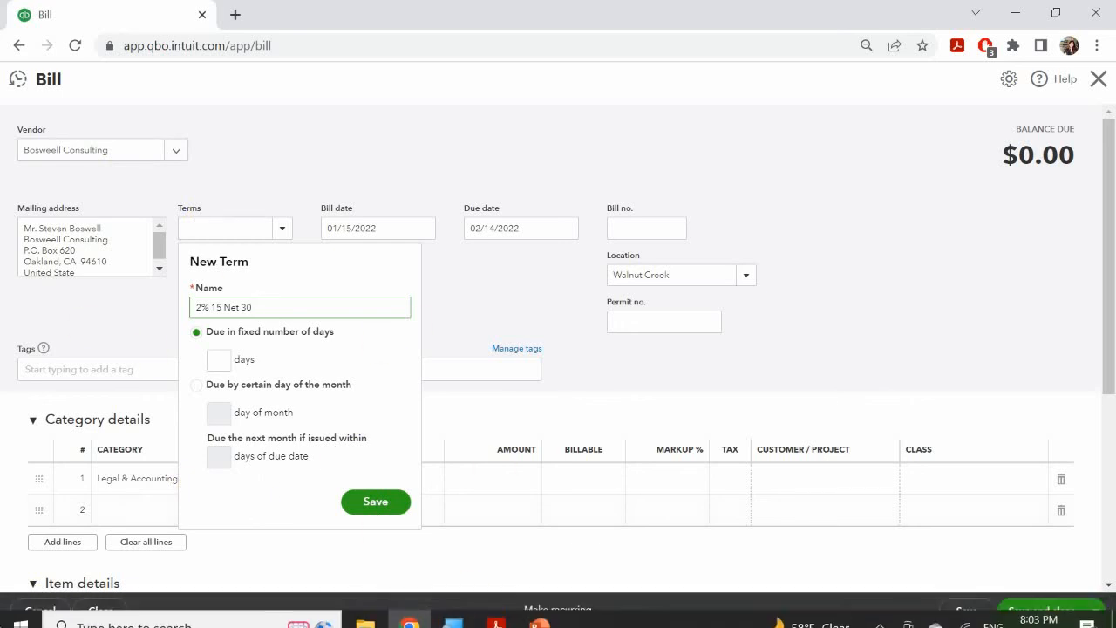
click(220, 360)
text(30)
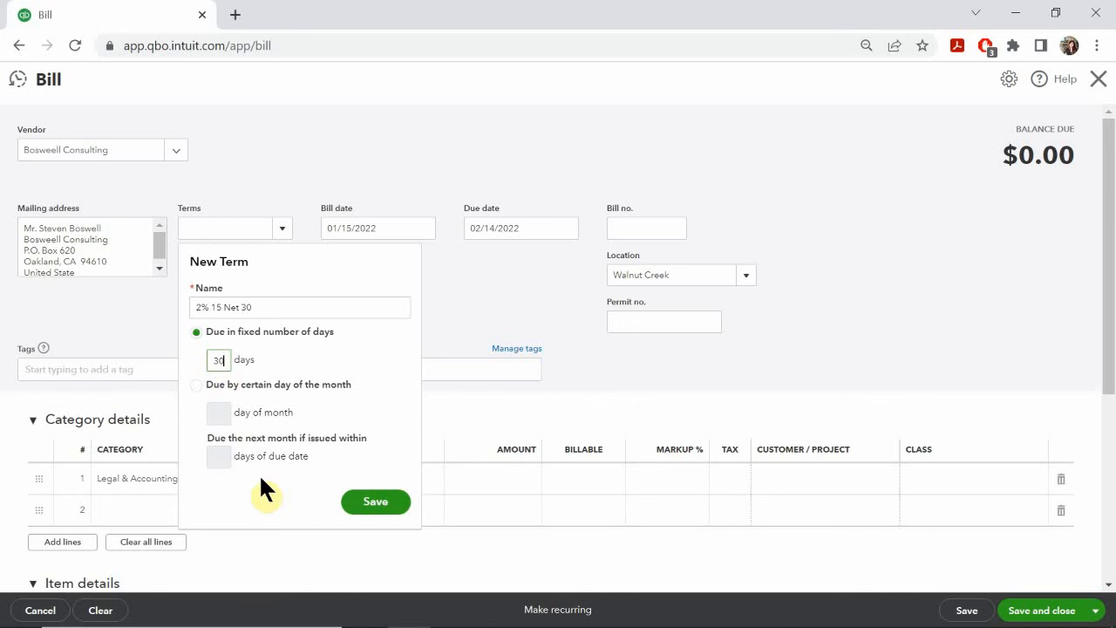
click(383, 506)
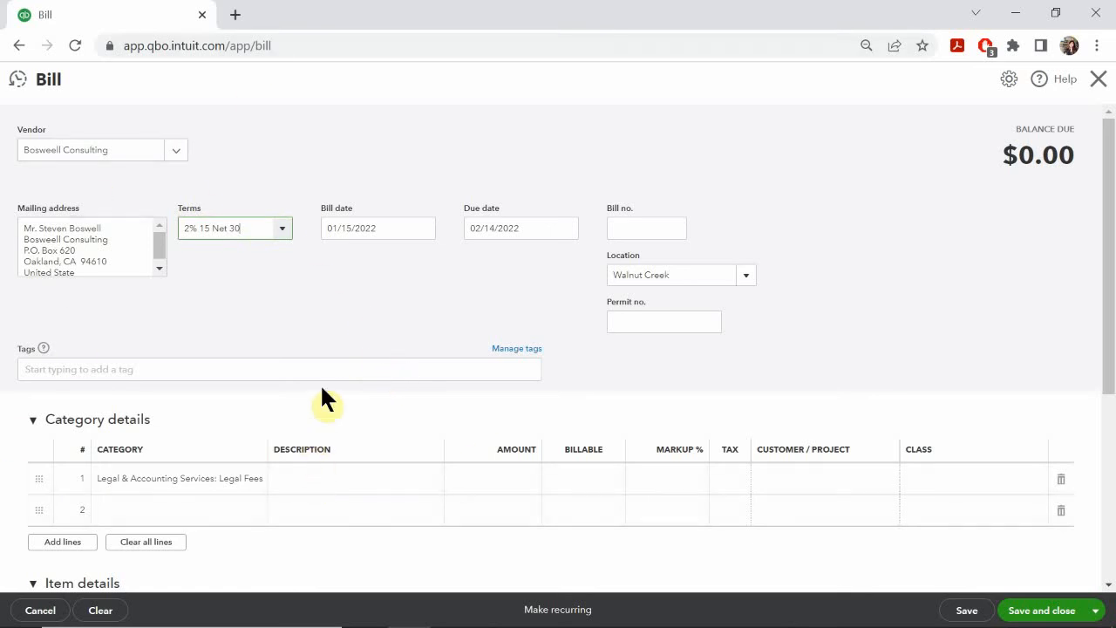
click(172, 150)
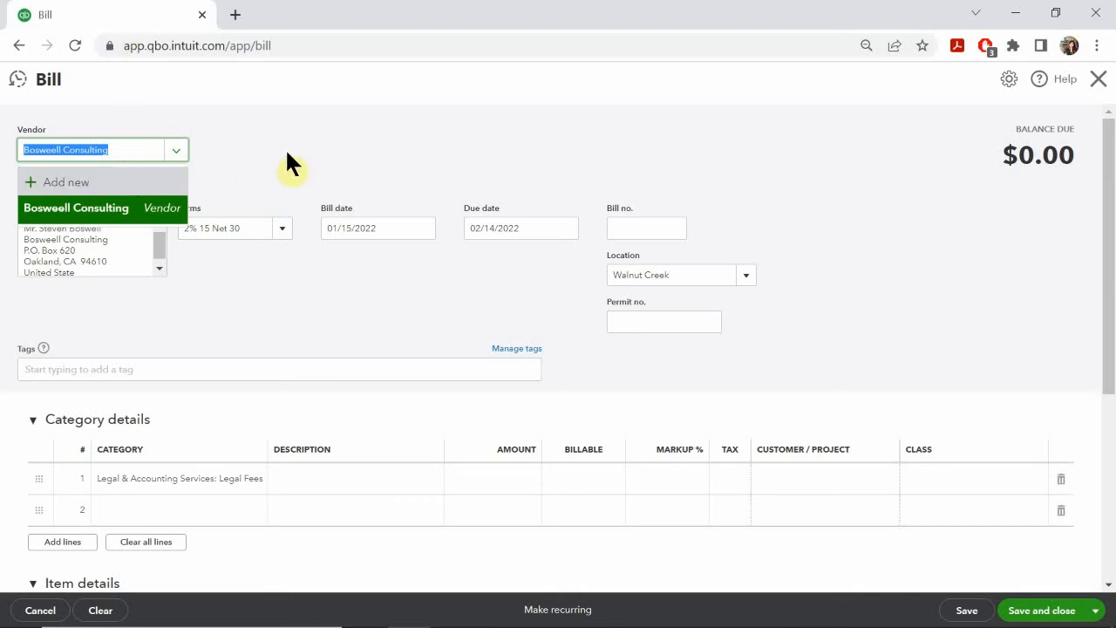
click(310, 135)
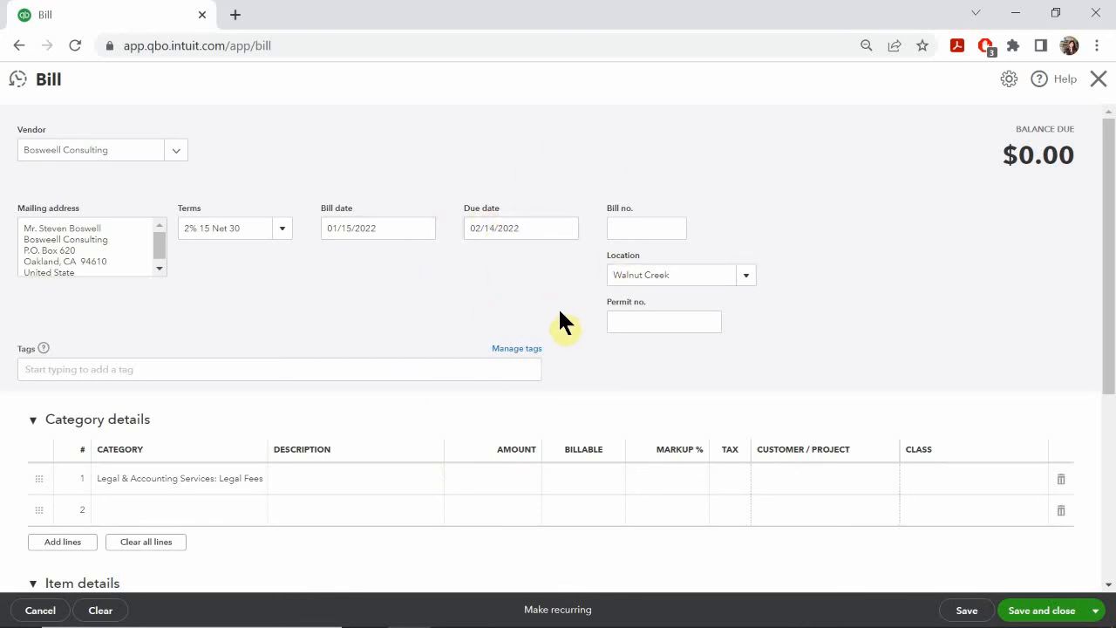
Step: Set the bill number to 1112 and the location to Overhead, checking both against the Bill #4 Terms slide in PowerPoint
click(654, 225)
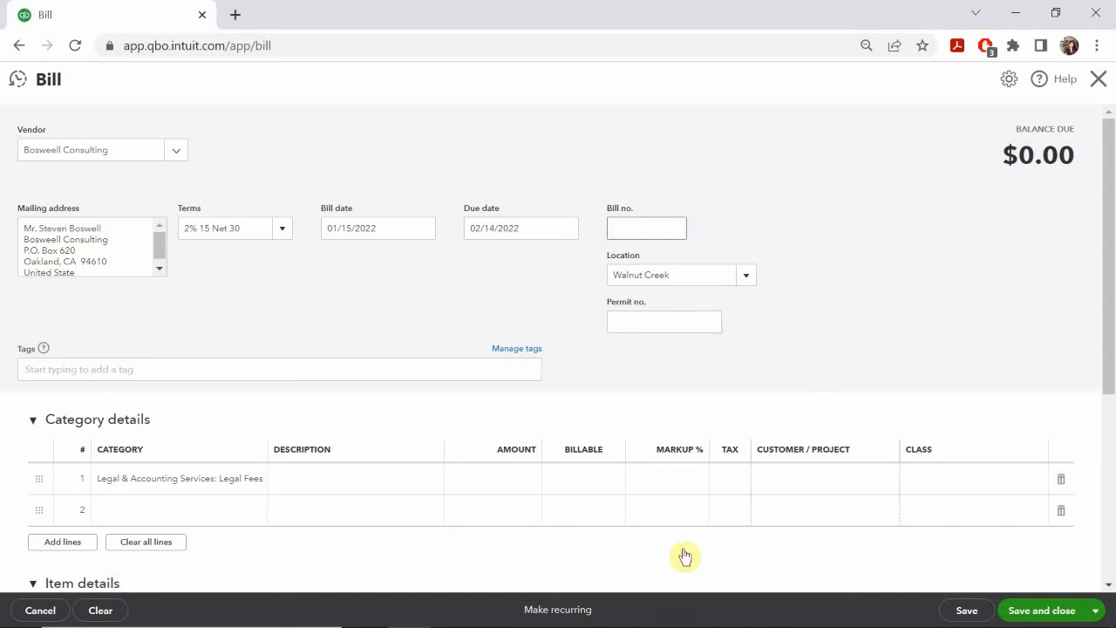
mouse_move(496, 625)
click(544, 613)
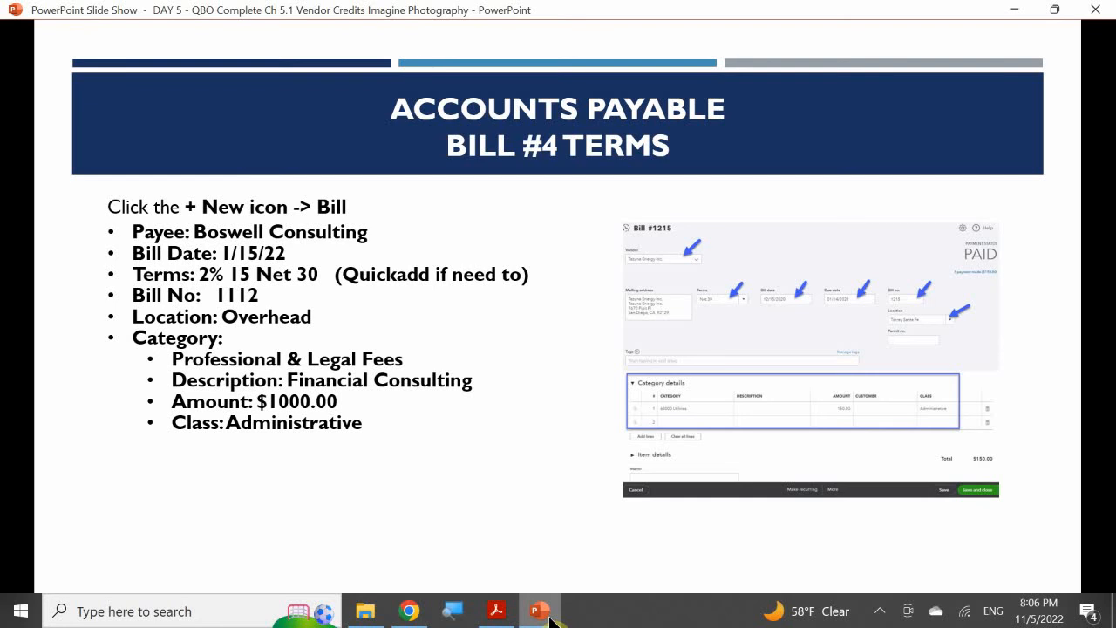
click(547, 615)
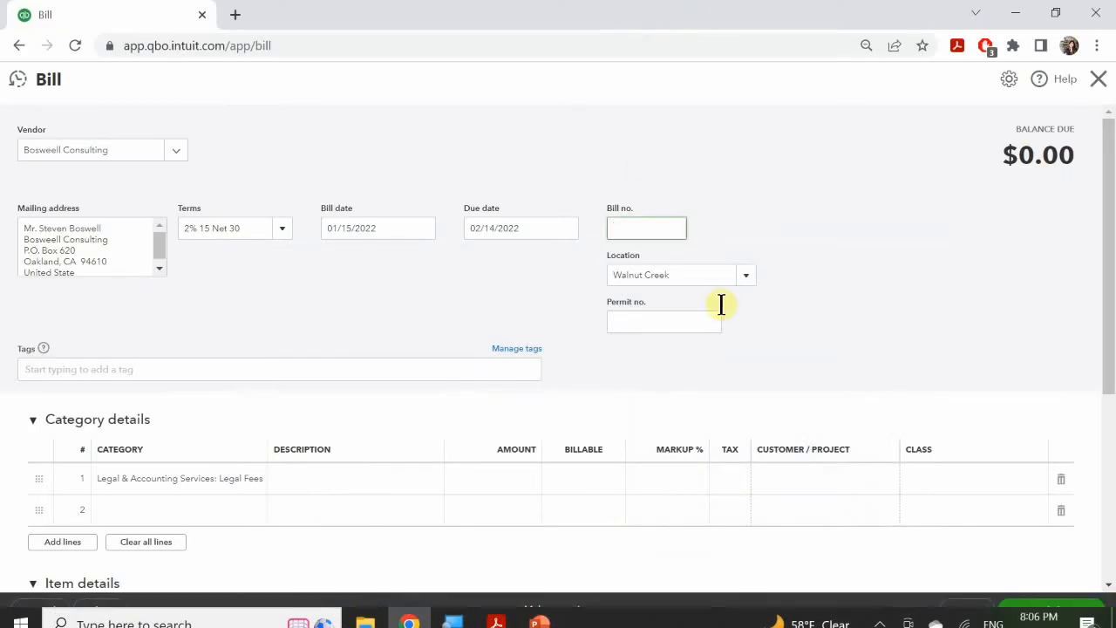
text(1112)
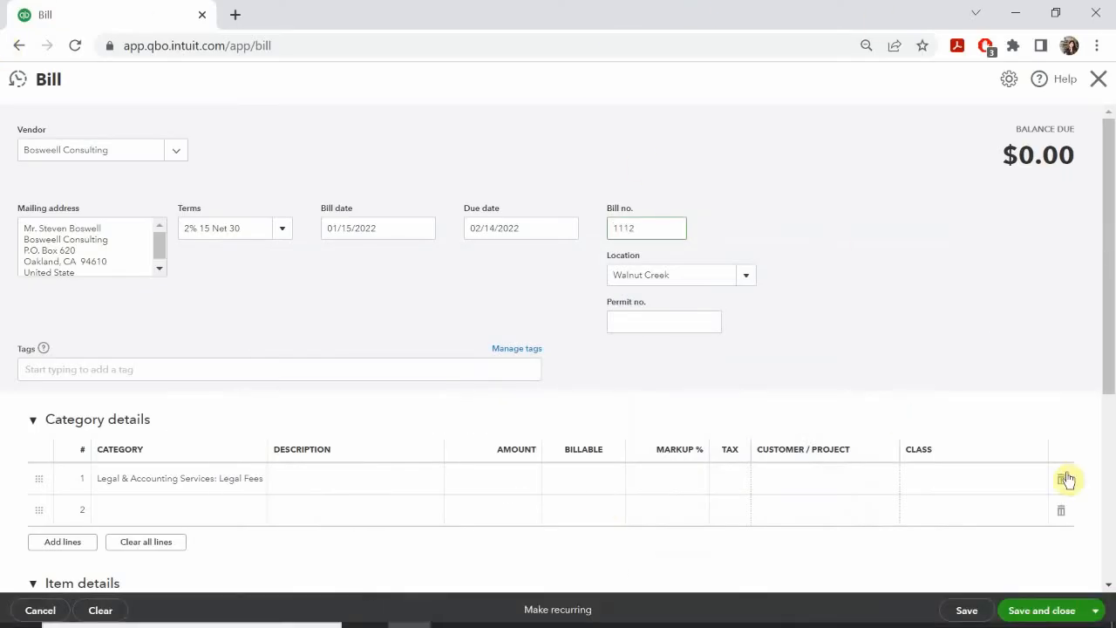
mouse_move(822, 595)
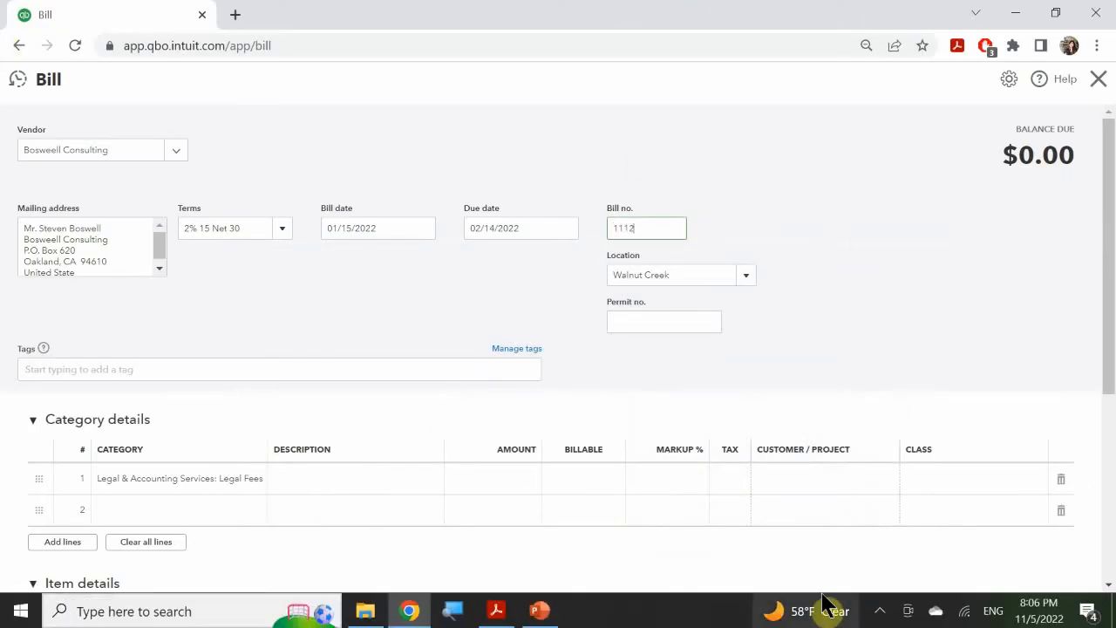
click(545, 614)
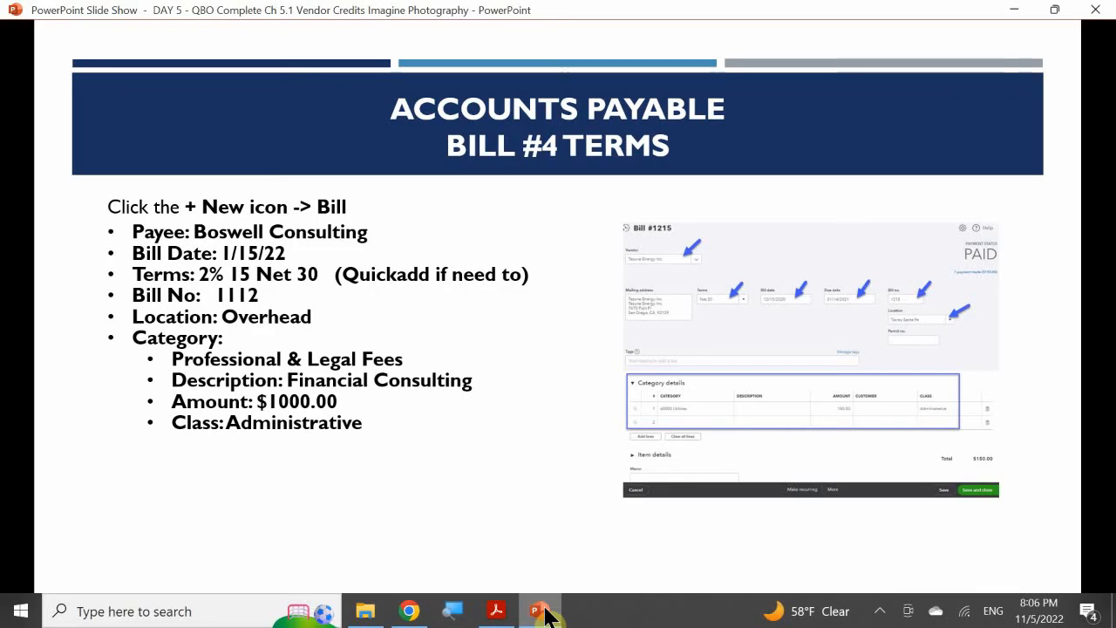
click(545, 615)
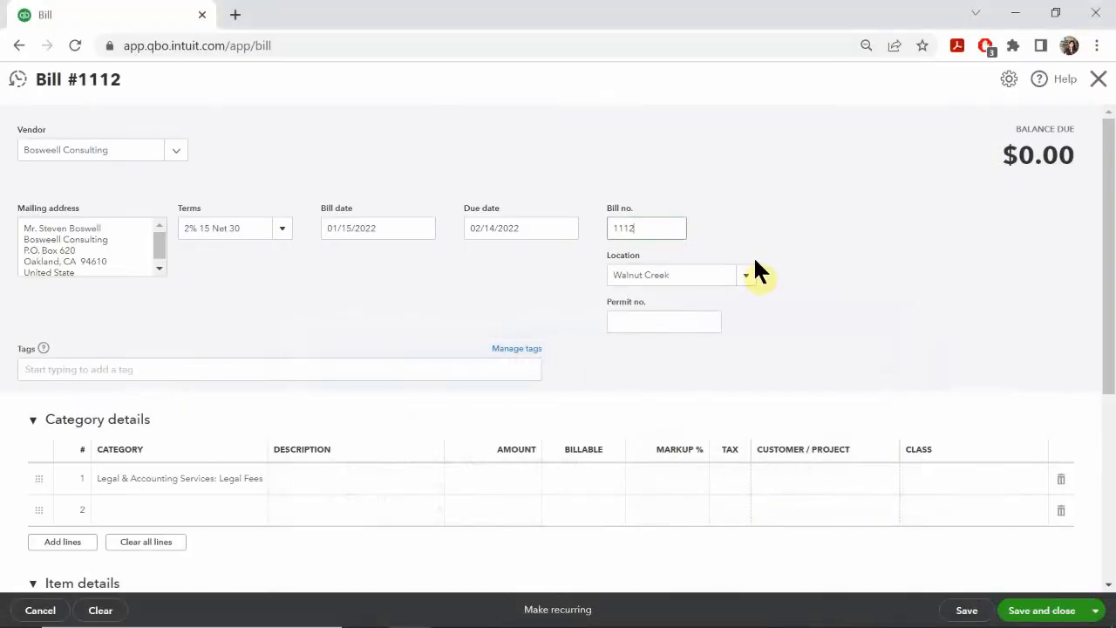
click(750, 286)
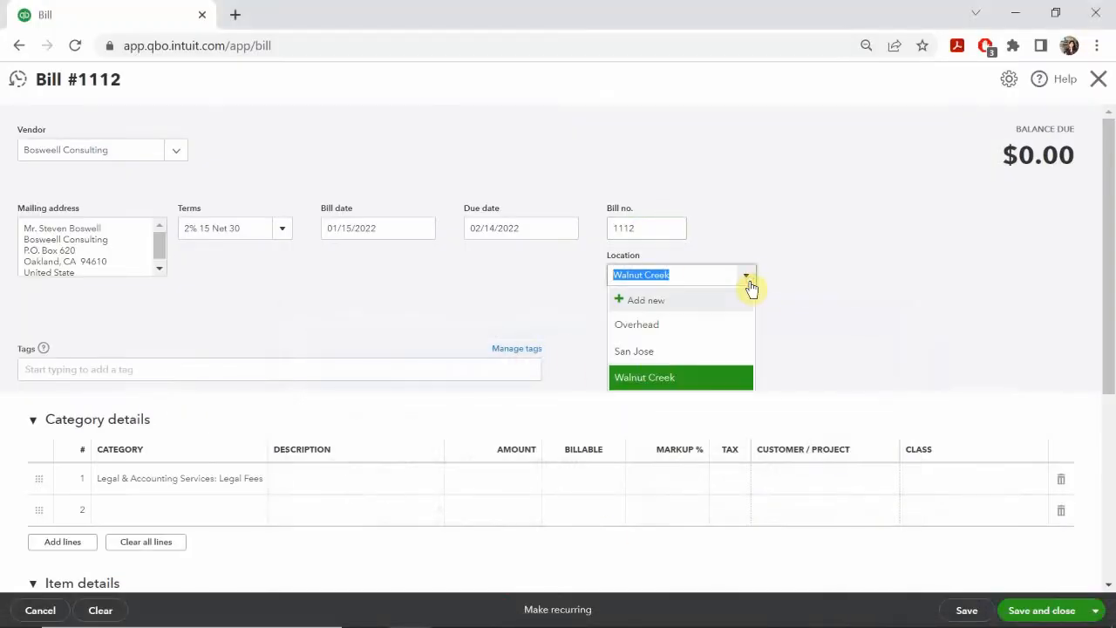
click(660, 323)
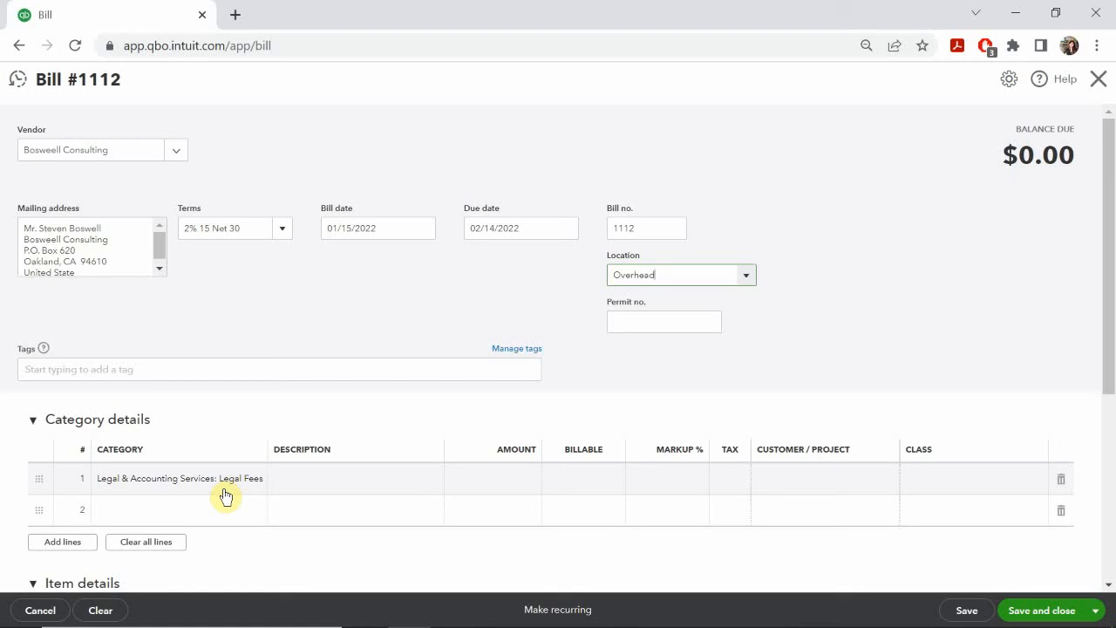
Step: Consult the PowerPoint slide, and give the Legal Fees line the description "Financial Consulting" and the amount 1000.00
click(319, 478)
mouse_move(436, 625)
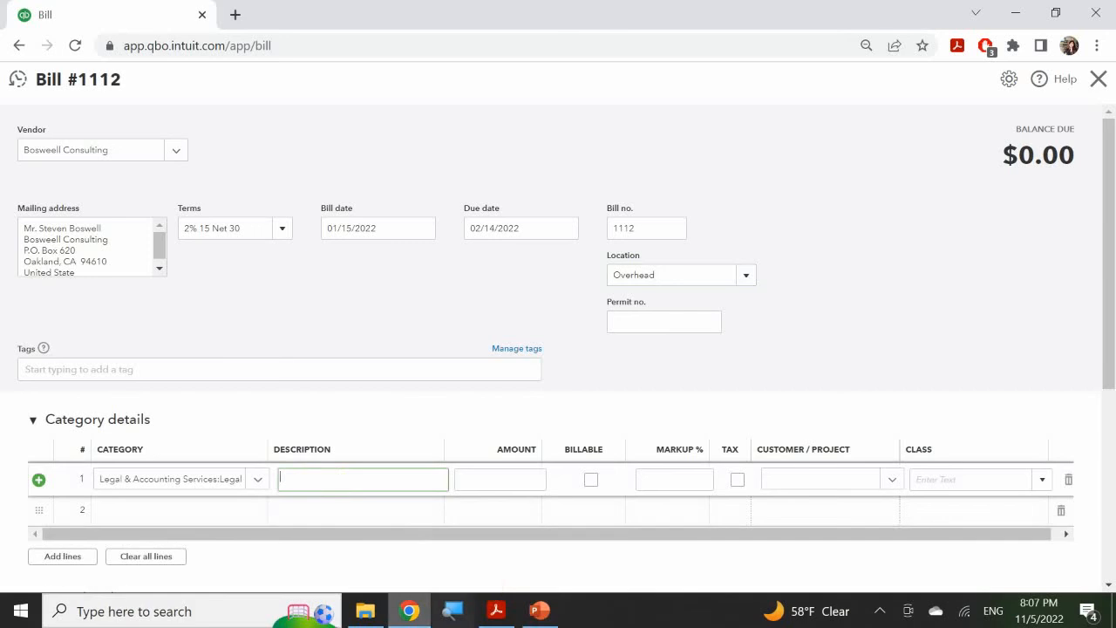
click(539, 611)
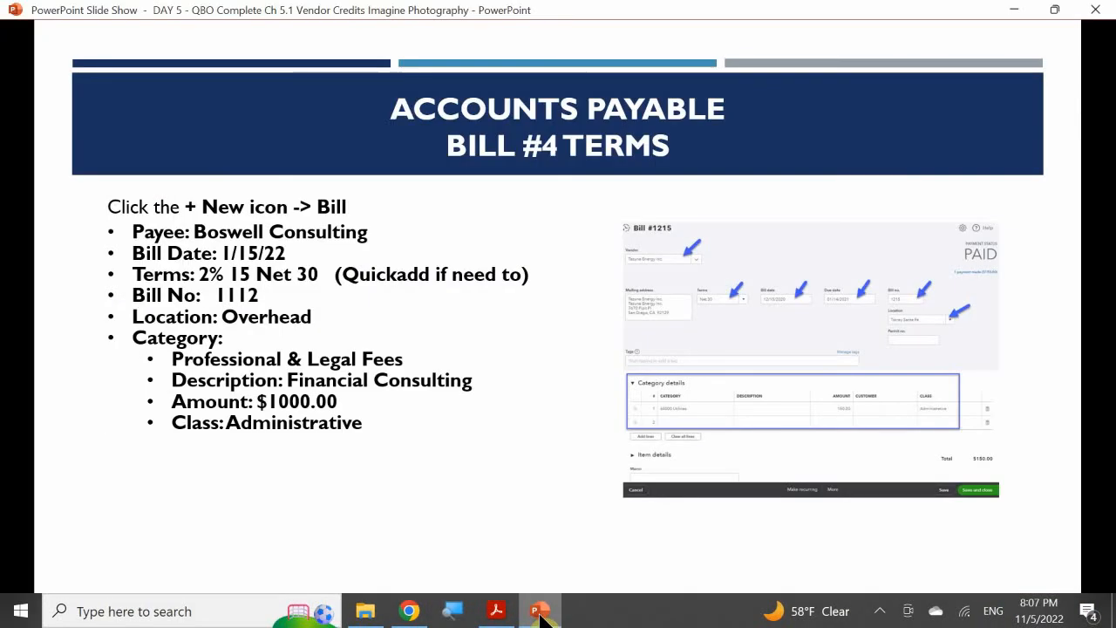
click(538, 611)
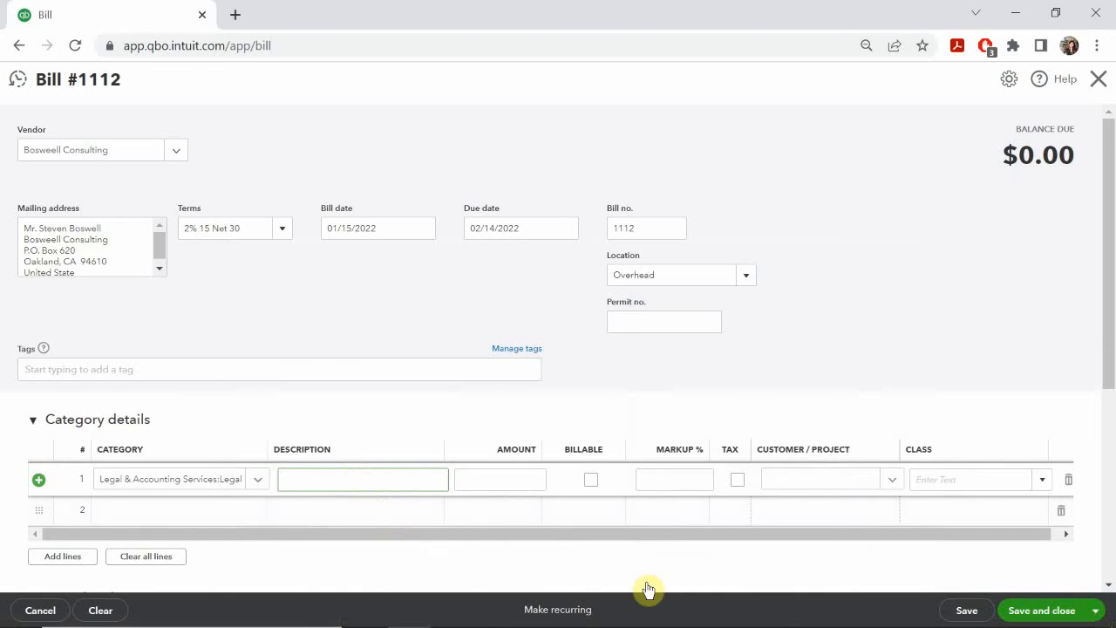
text(Fir)
text(ancial )
text(Consul)
text(ting)
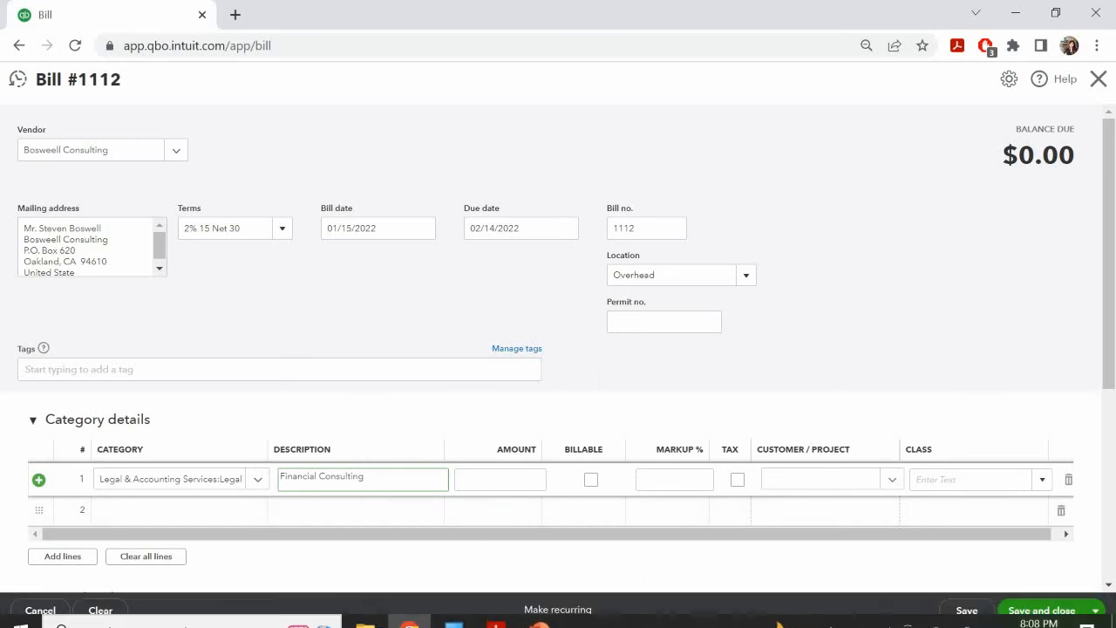
click(495, 478)
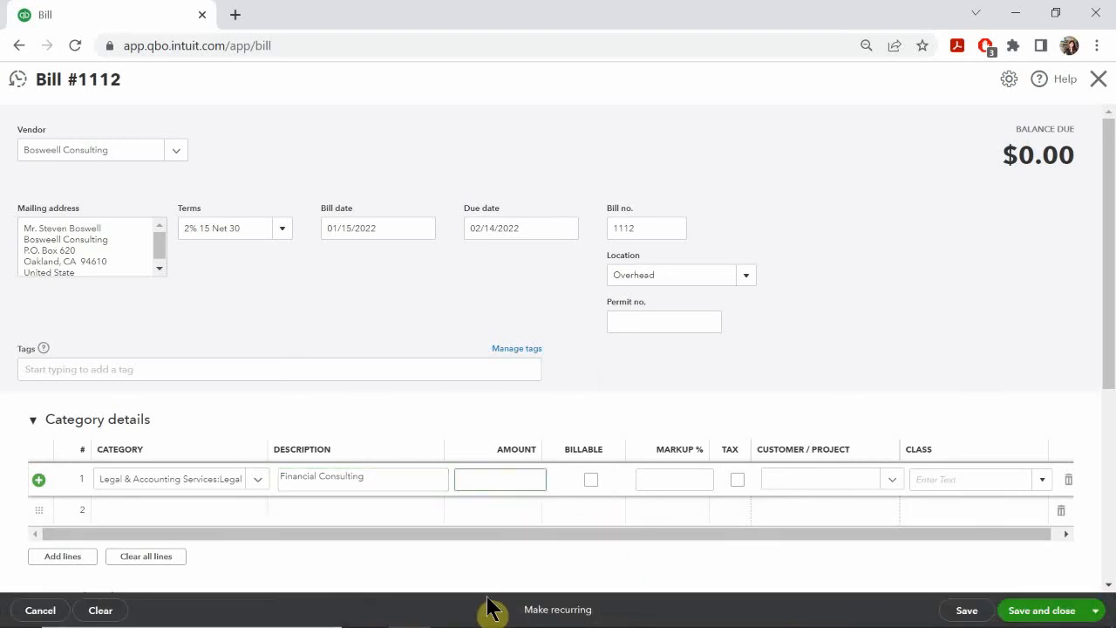
text(1000.00)
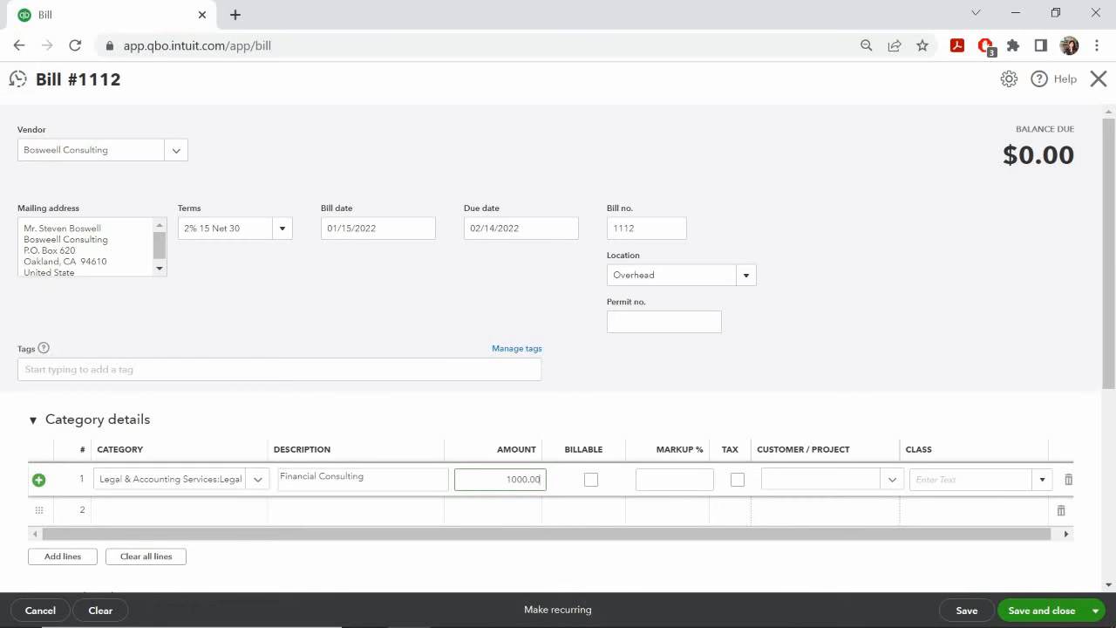
click(959, 474)
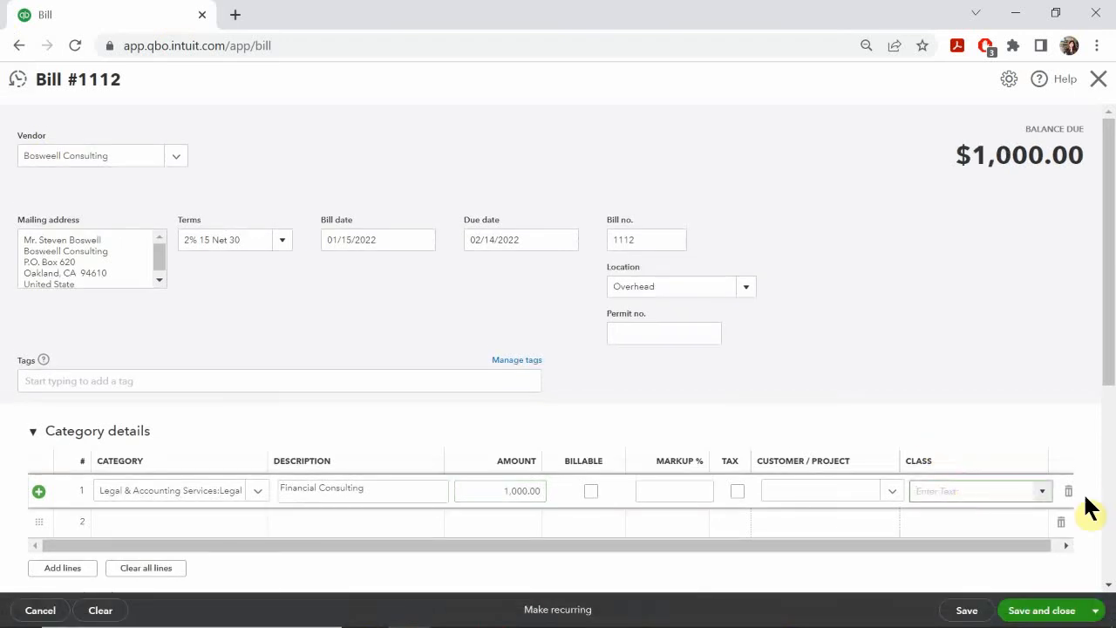
text(st)
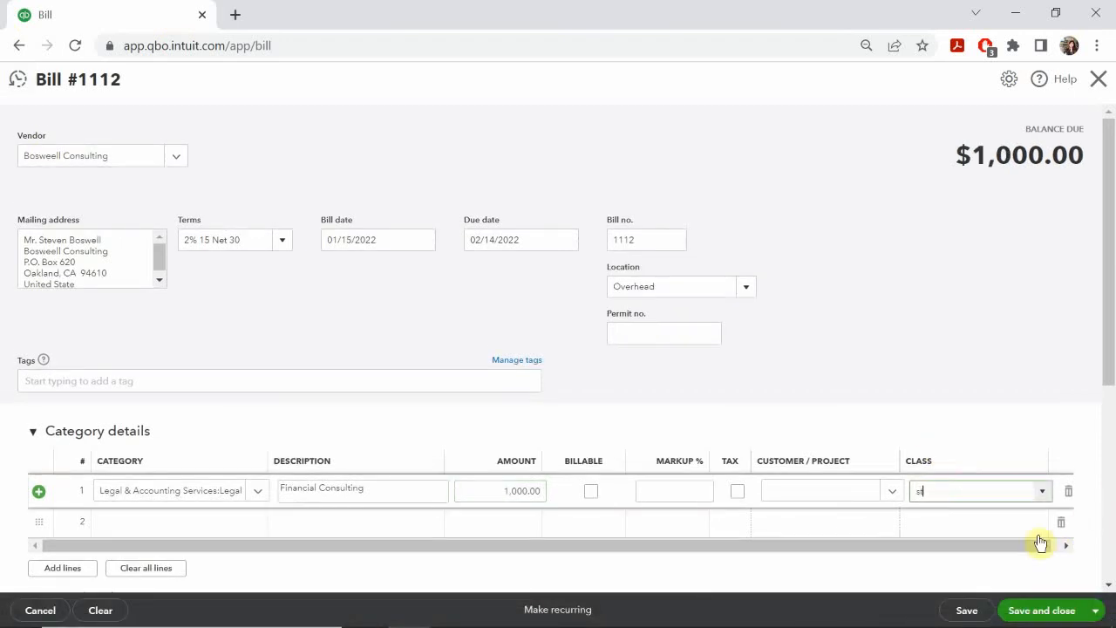
click(939, 544)
Step: Check the class on the PowerPoint slide and set the Legal Fees line's class to Administrative in QuickBooks Online
click(540, 611)
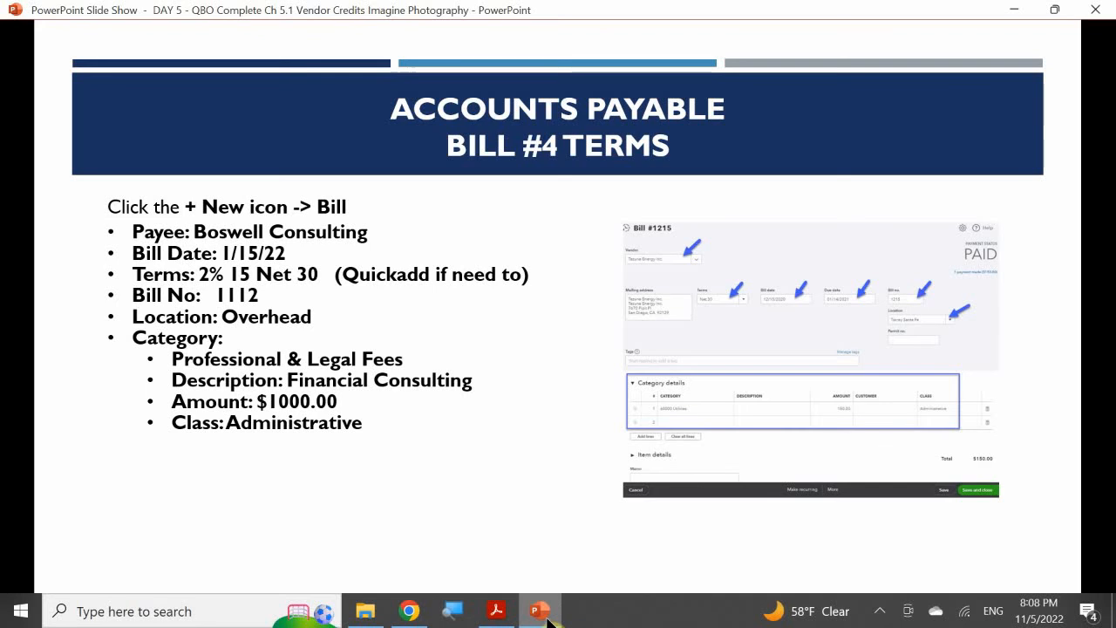
click(541, 611)
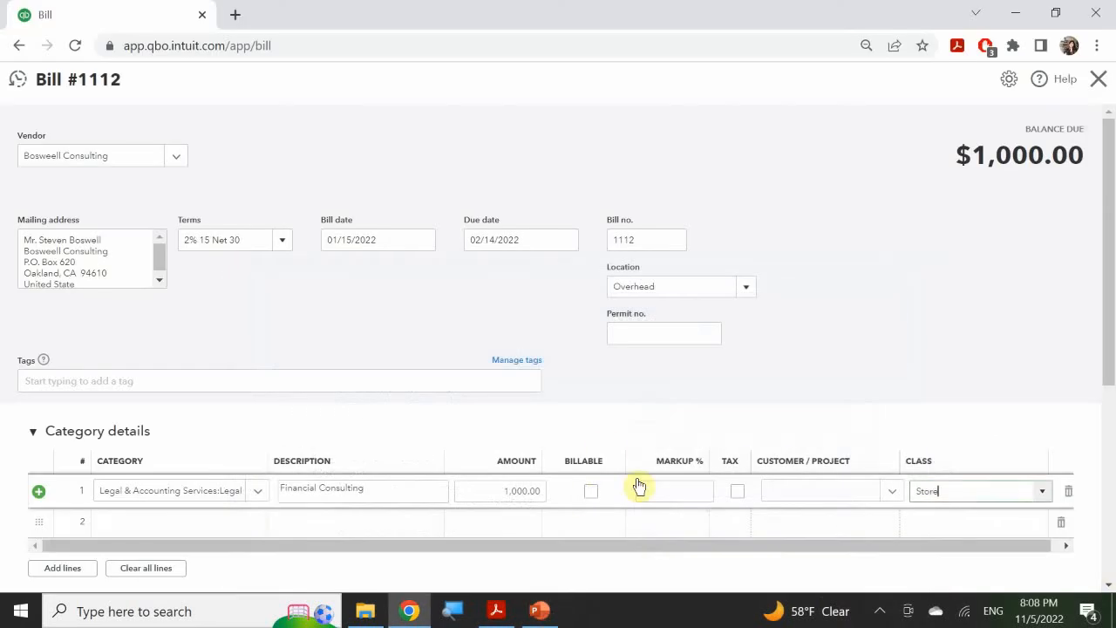
click(986, 486)
text(Administrativ)
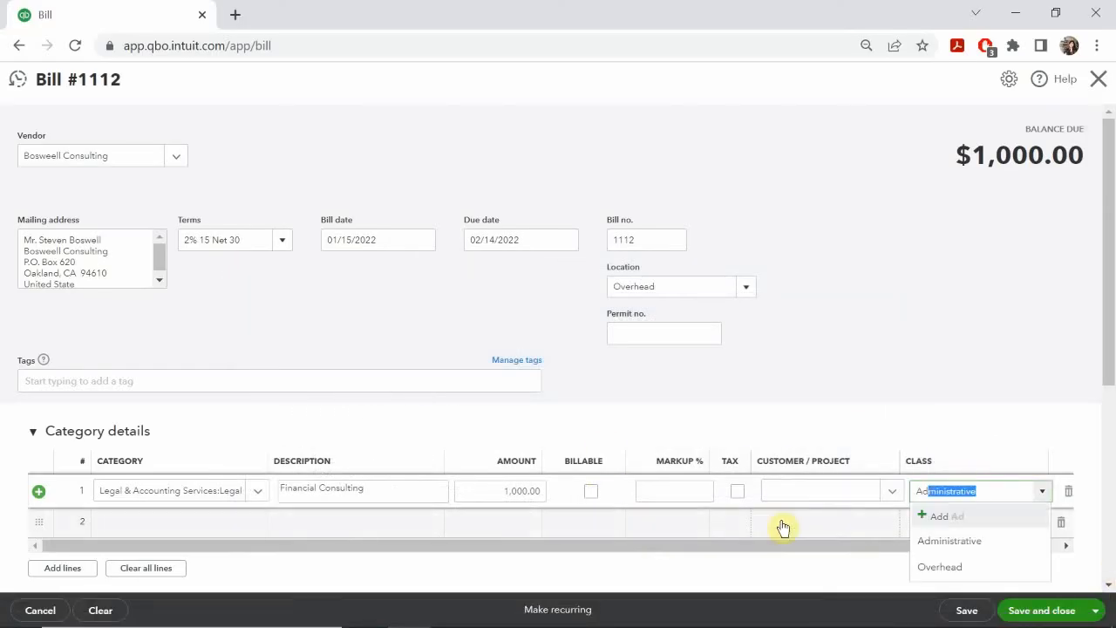
click(965, 541)
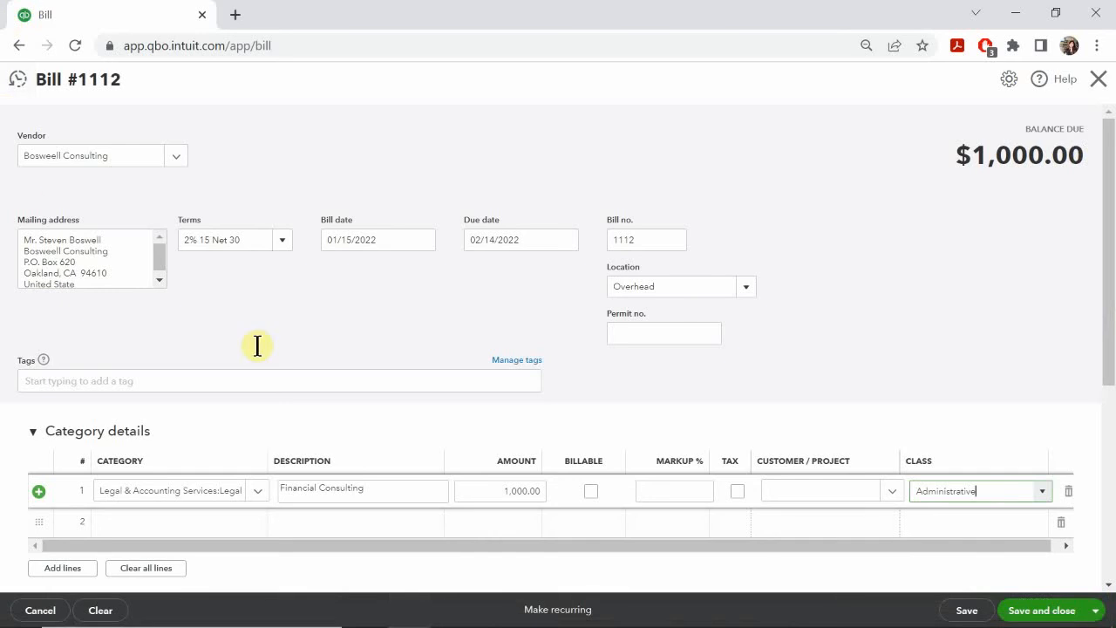
Step: Enter the bill memo "Discount Due Date is 1/30/22" and return to the bill's header
scroll(497, 422, down, 3)
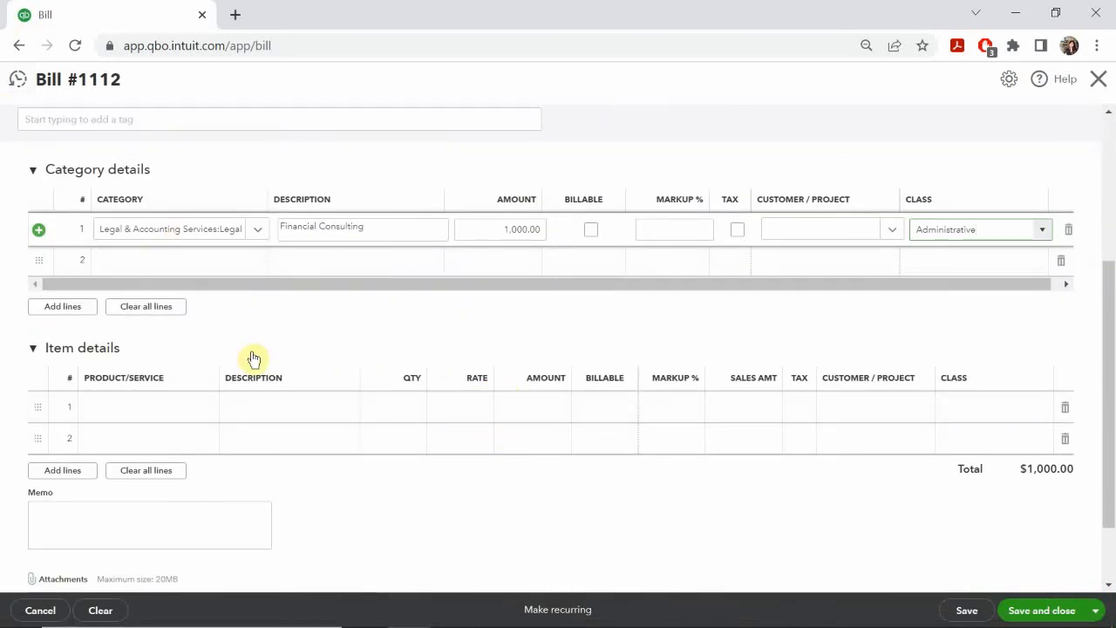
scroll(218, 409, down, 1)
click(73, 433)
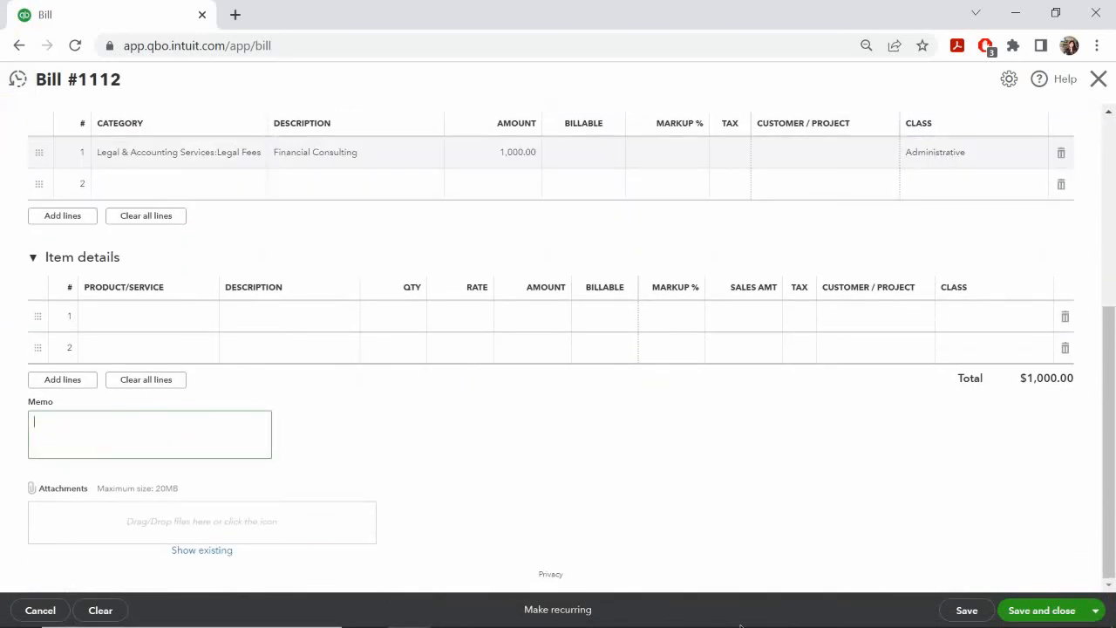
text(D)
text(iscount Due Dare is 1/30/22)
scroll(336, 419, up, 4)
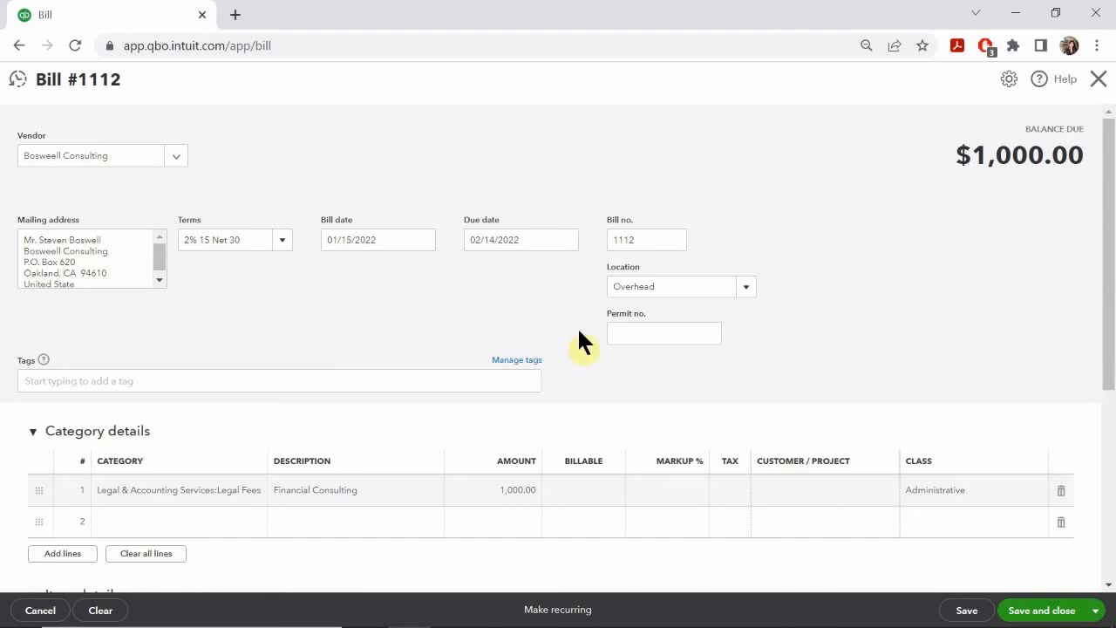
Step: Review the completed Bosweell Consulting bill against the Bill #4 Terms slide in PowerPoint, and save and close it in QuickBooks Online
scroll(822, 331, down, 2)
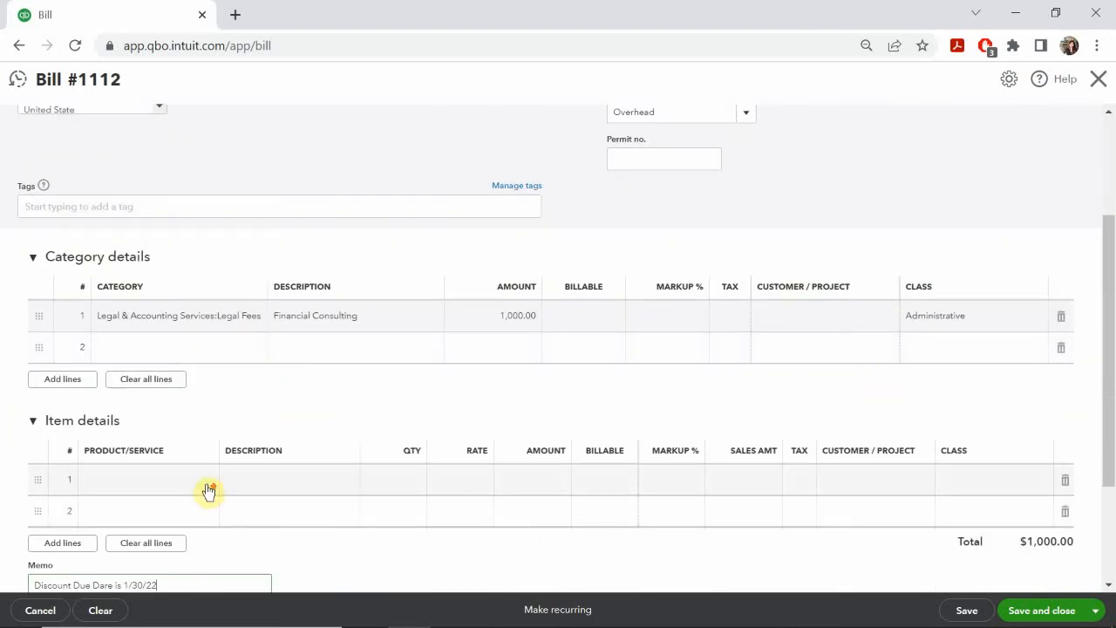
scroll(100, 327, up, 2)
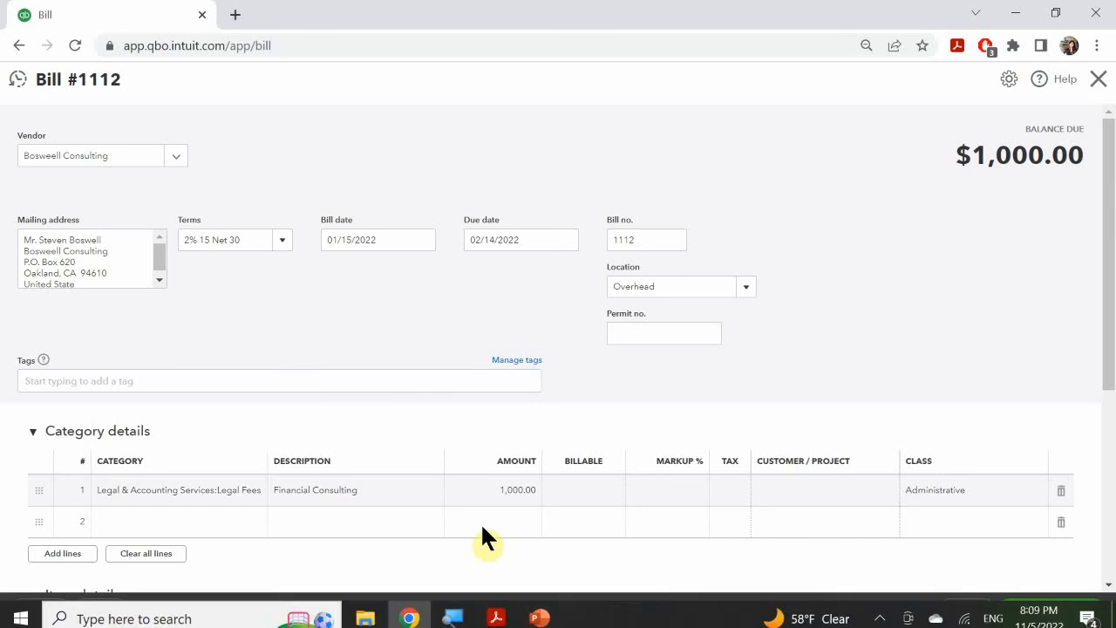
click(540, 615)
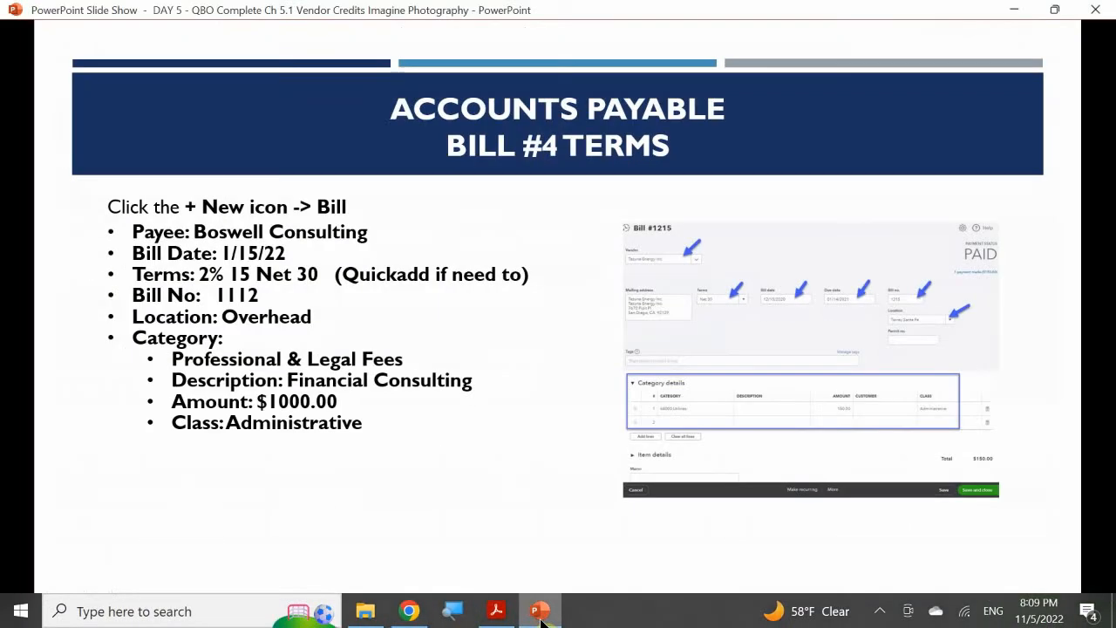
click(540, 616)
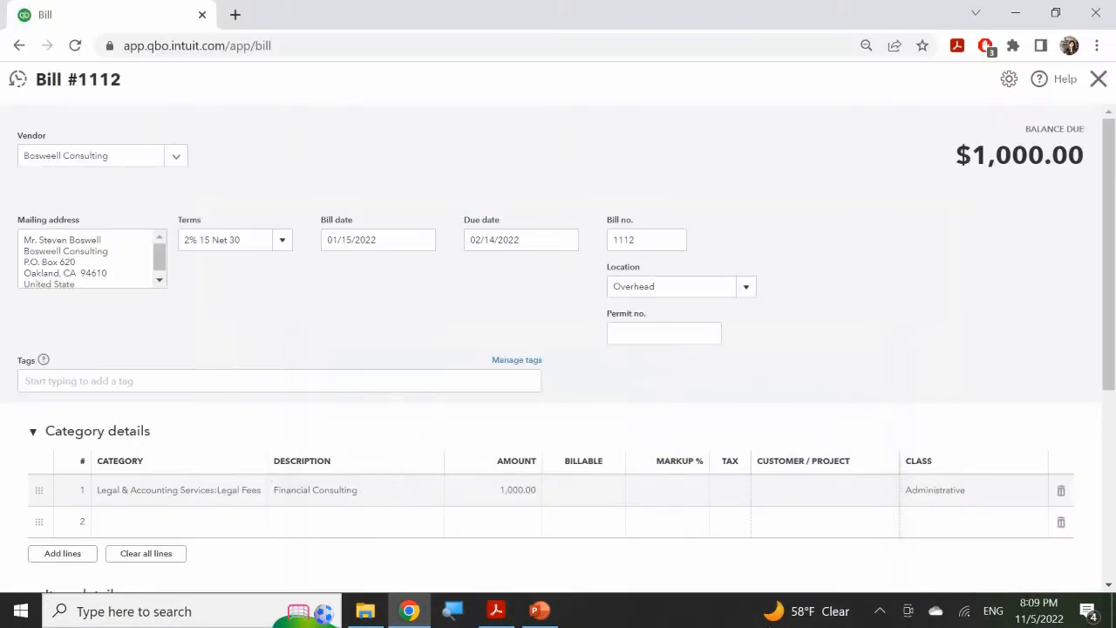
scroll(915, 566, down, 1)
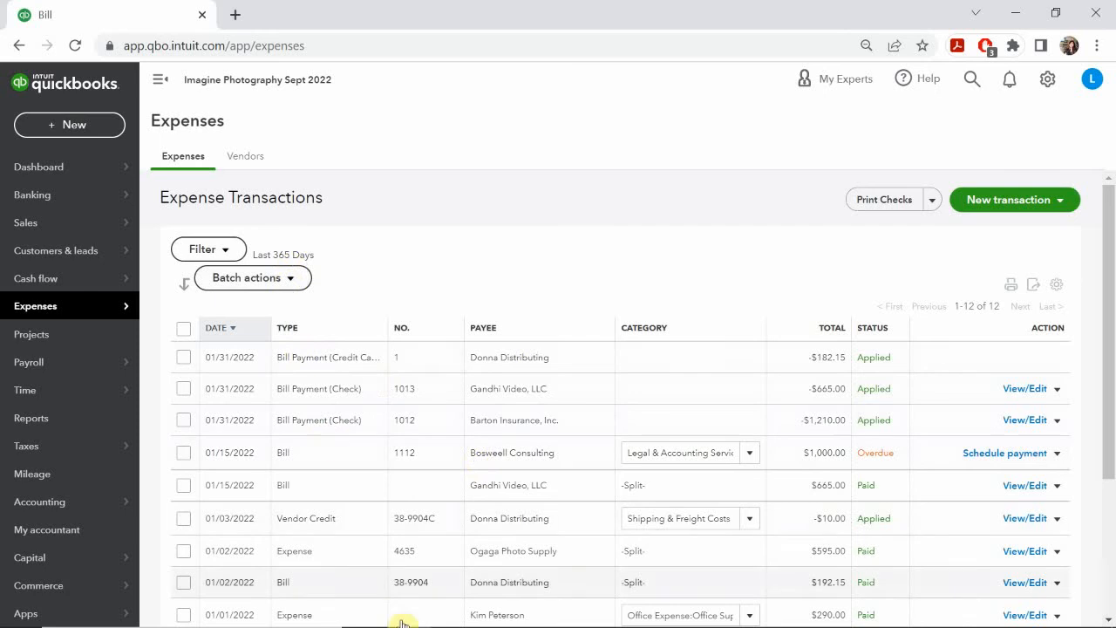
Step: Consult the Vendor Credits slide in PowerPoint and start a new vendor credit in QuickBooks Online
click(549, 615)
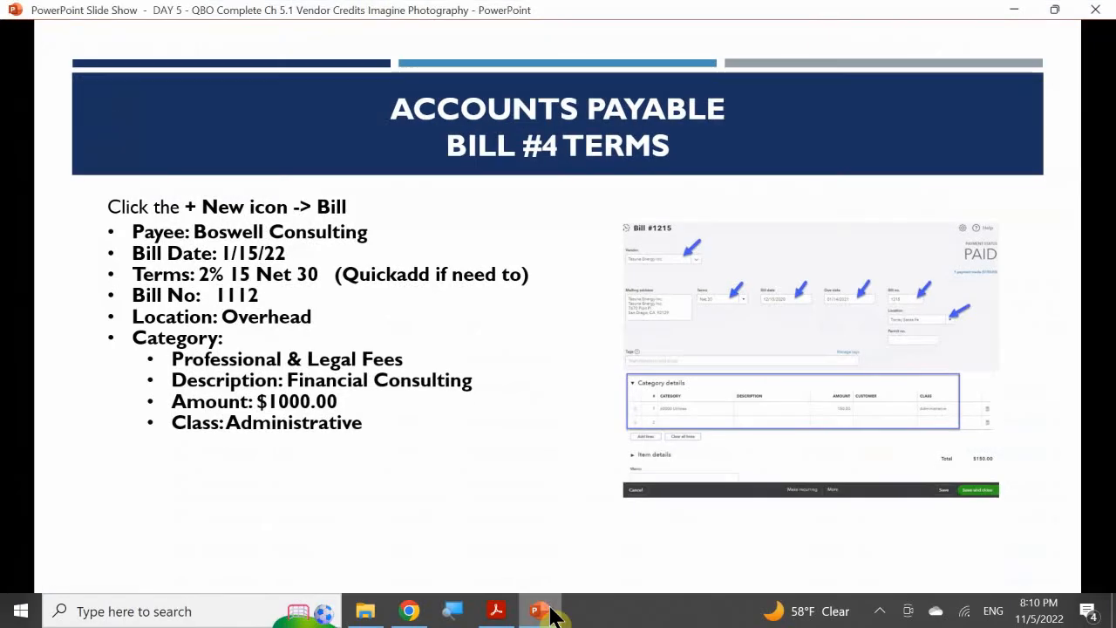
click(475, 371)
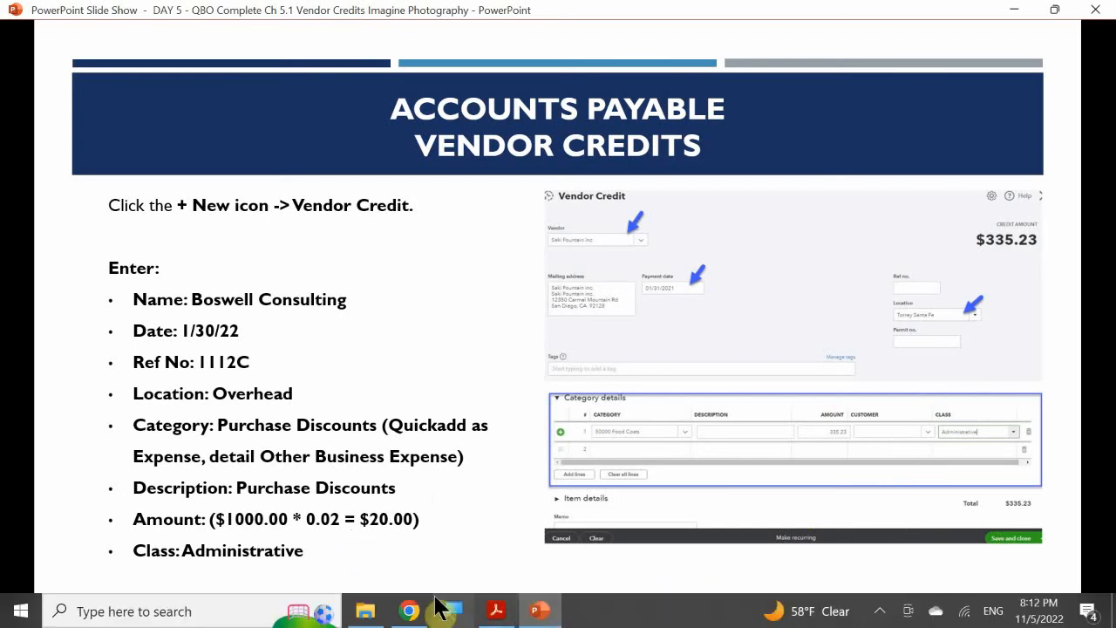
click(410, 609)
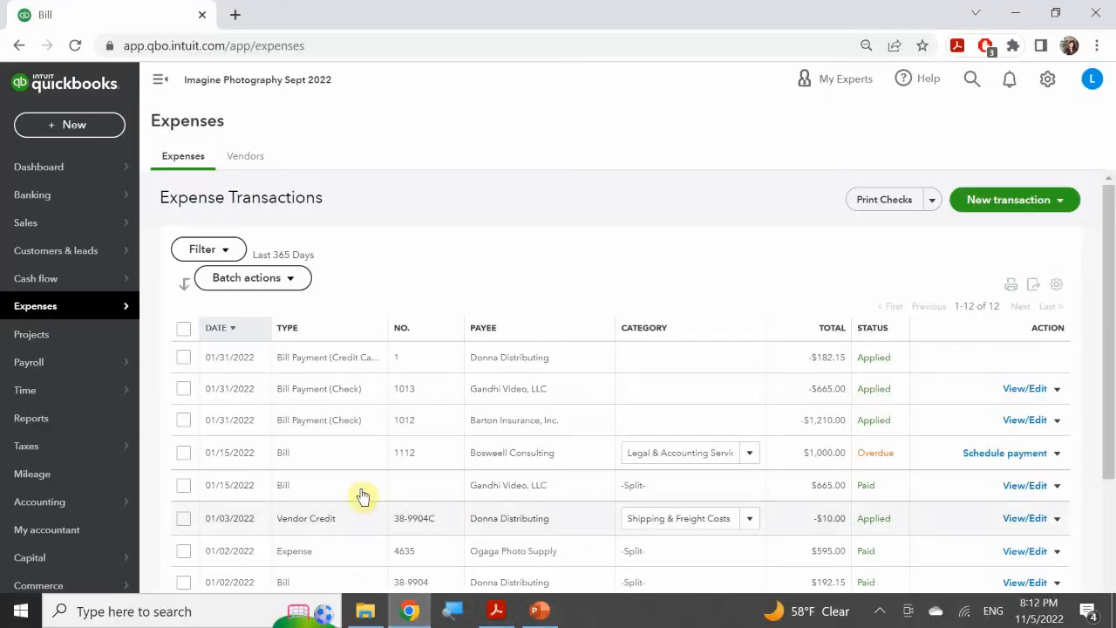
click(68, 126)
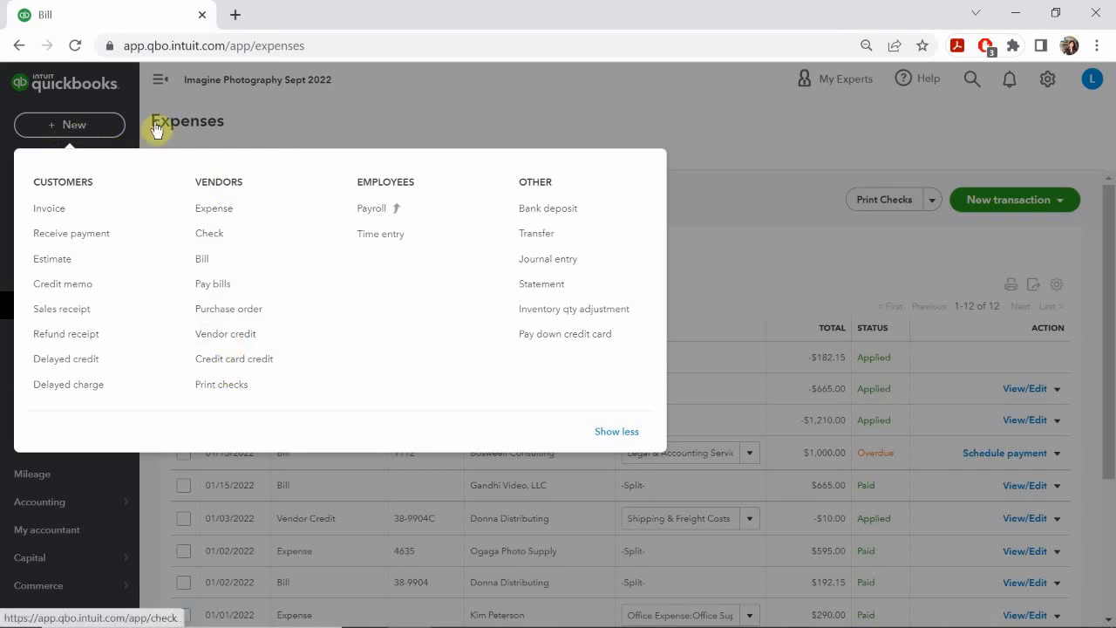
click(245, 343)
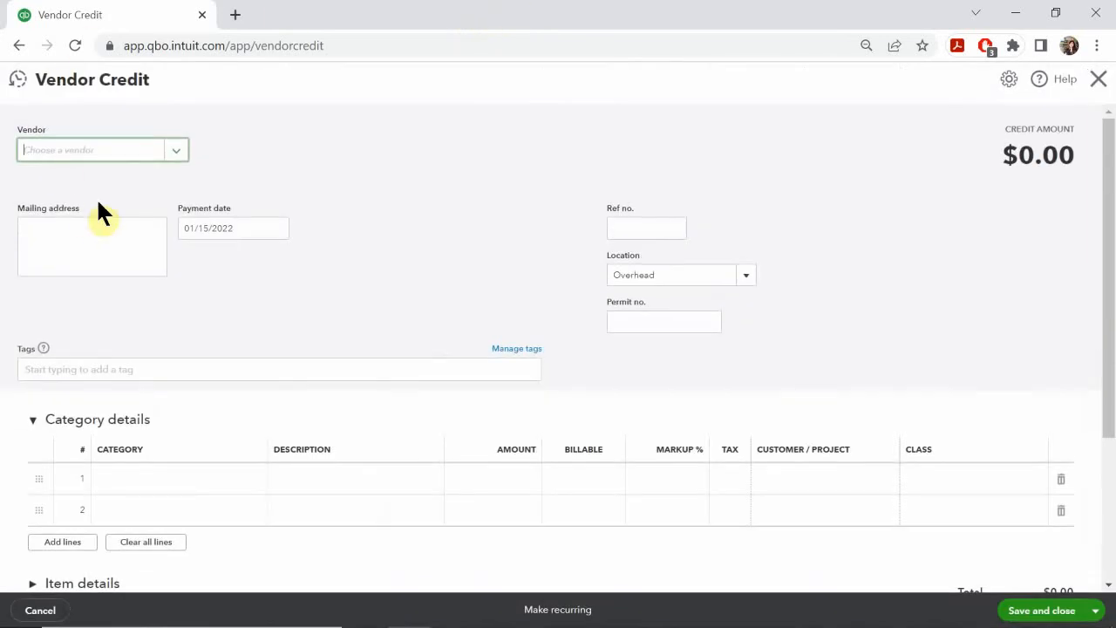
Step: Choose Bosweell Consulting as the credit's vendor and set the payment date to 01/30/2022
click(74, 150)
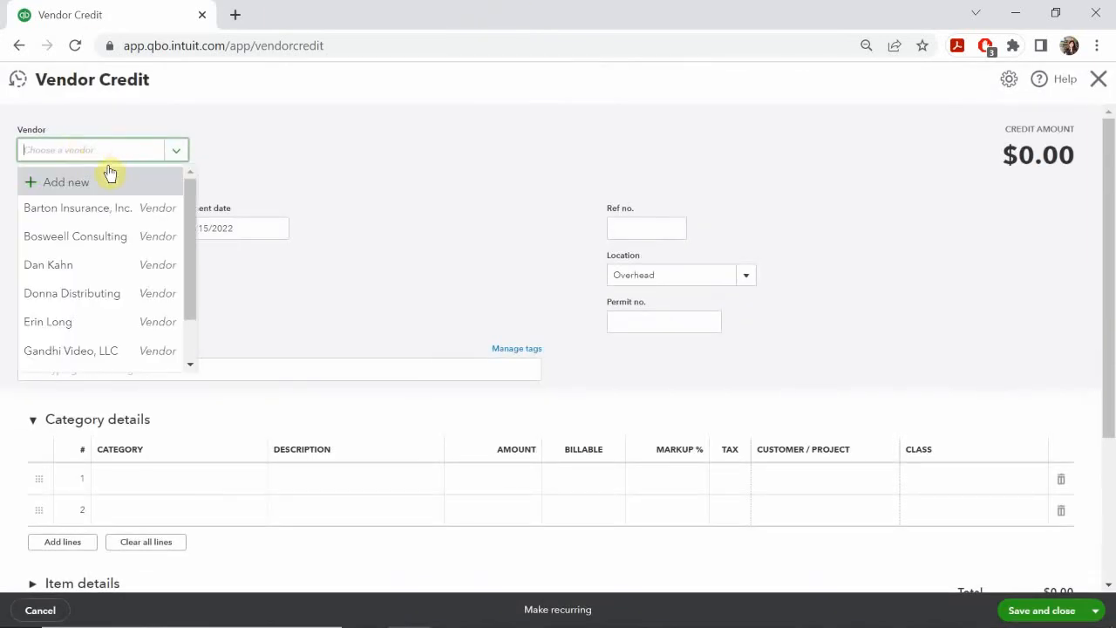
click(108, 153)
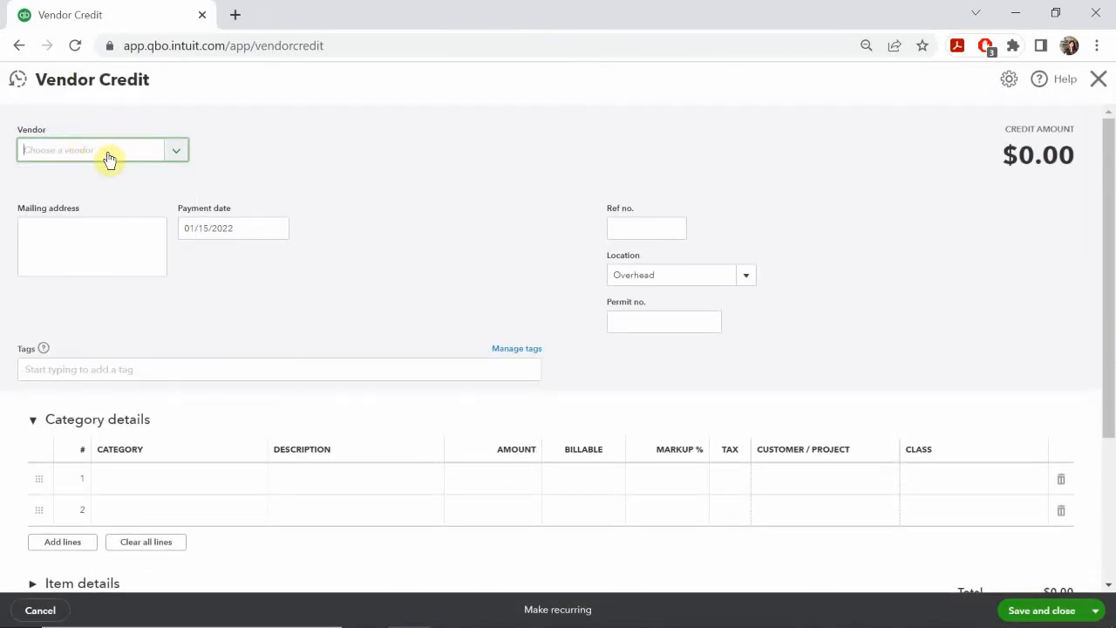
text(bos)
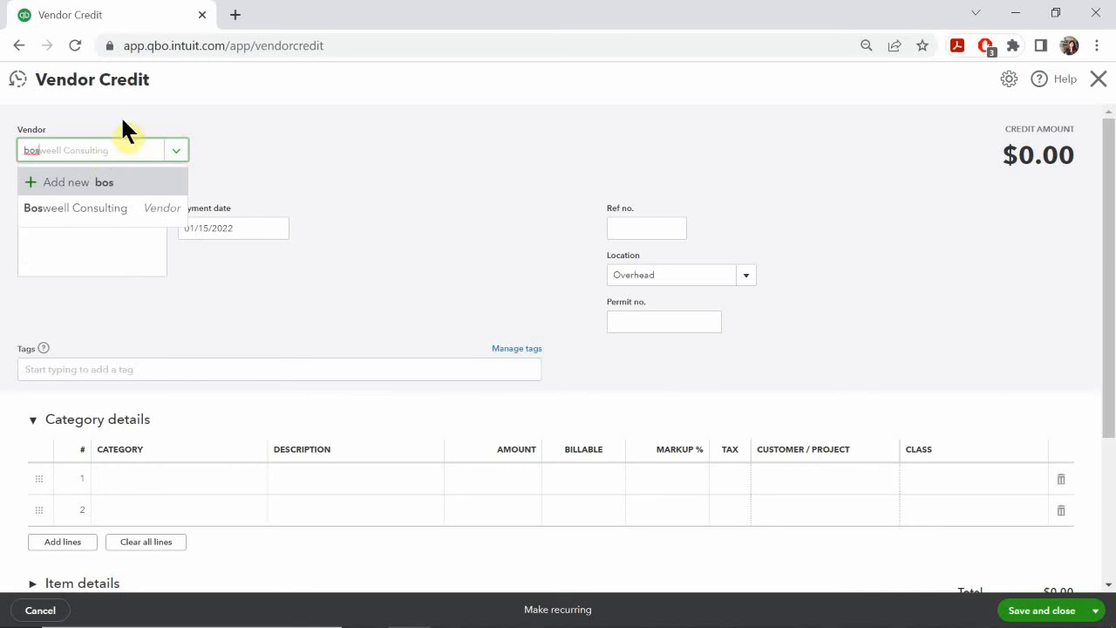
click(129, 209)
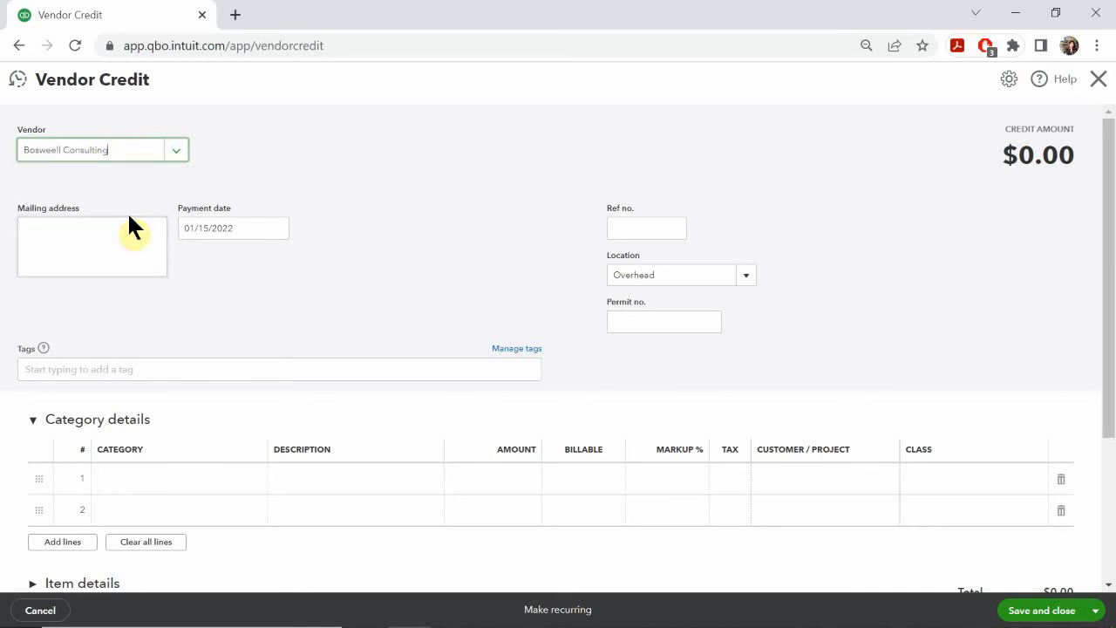
click(278, 229)
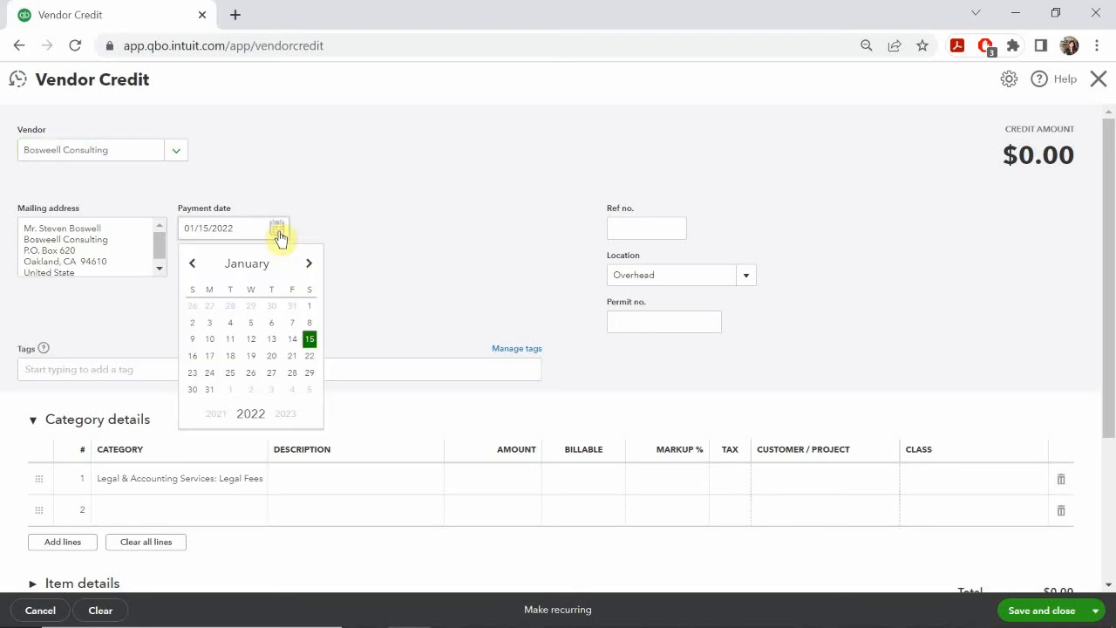
click(193, 390)
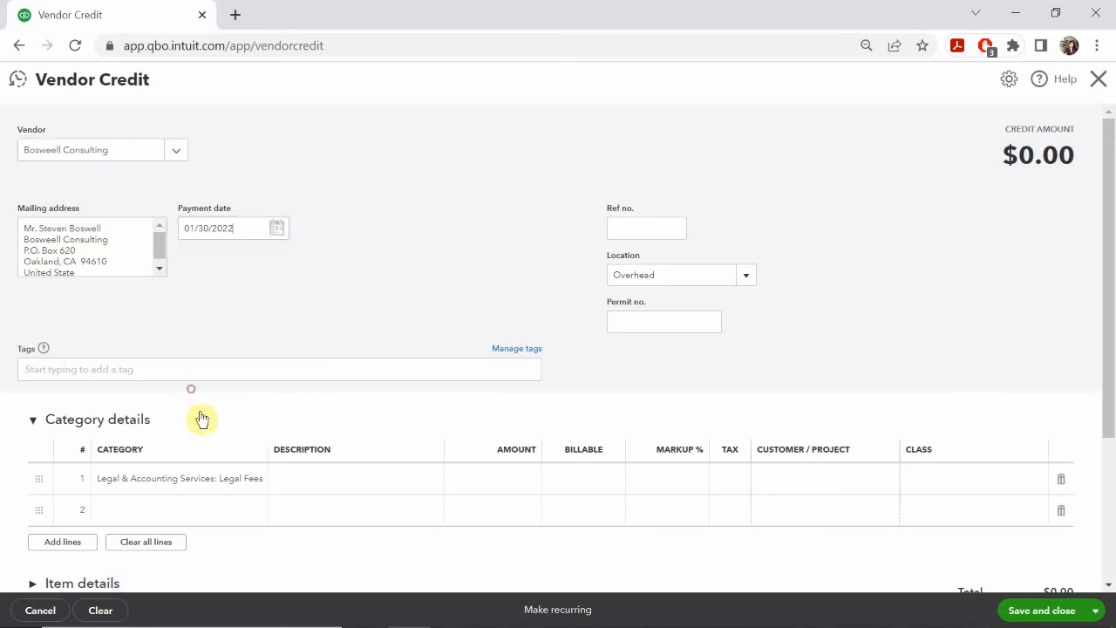
Step: Set the vendor credit's reference number to 1112C
click(651, 227)
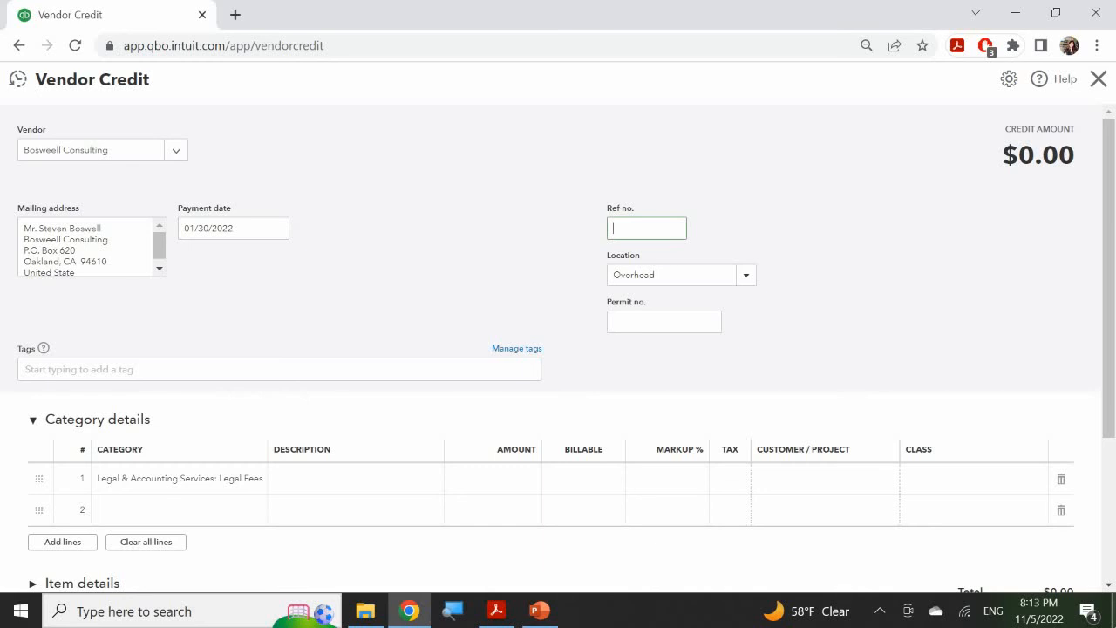
text(1112C)
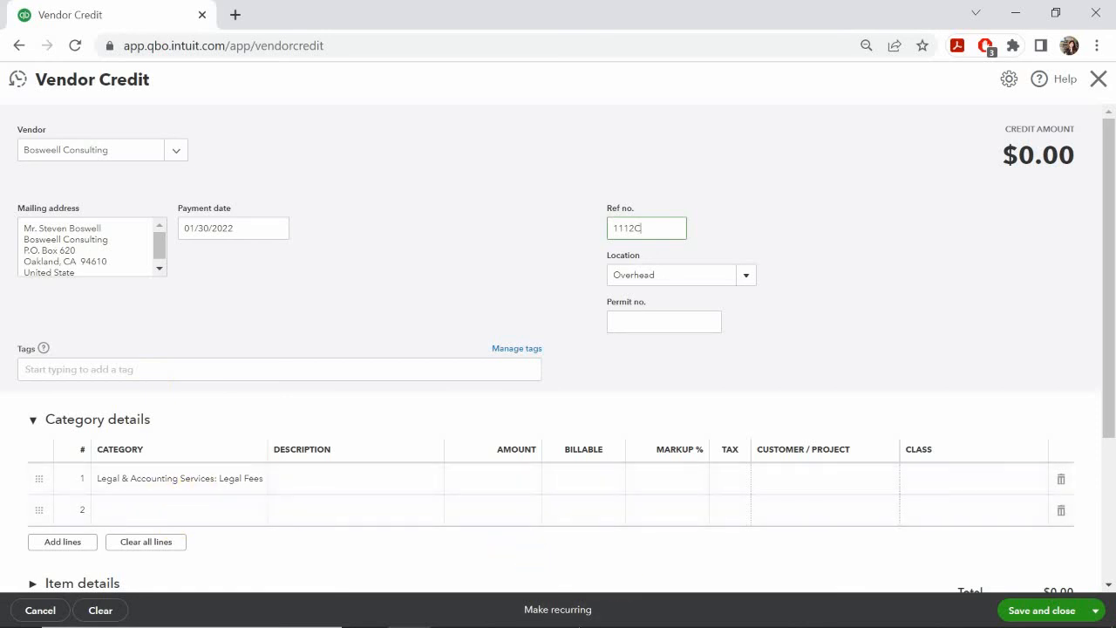
Step: Check the category on the PowerPoint slide, clear the first line's Legal Fees category in QuickBooks Online, and add a new account named "purchase"
click(537, 613)
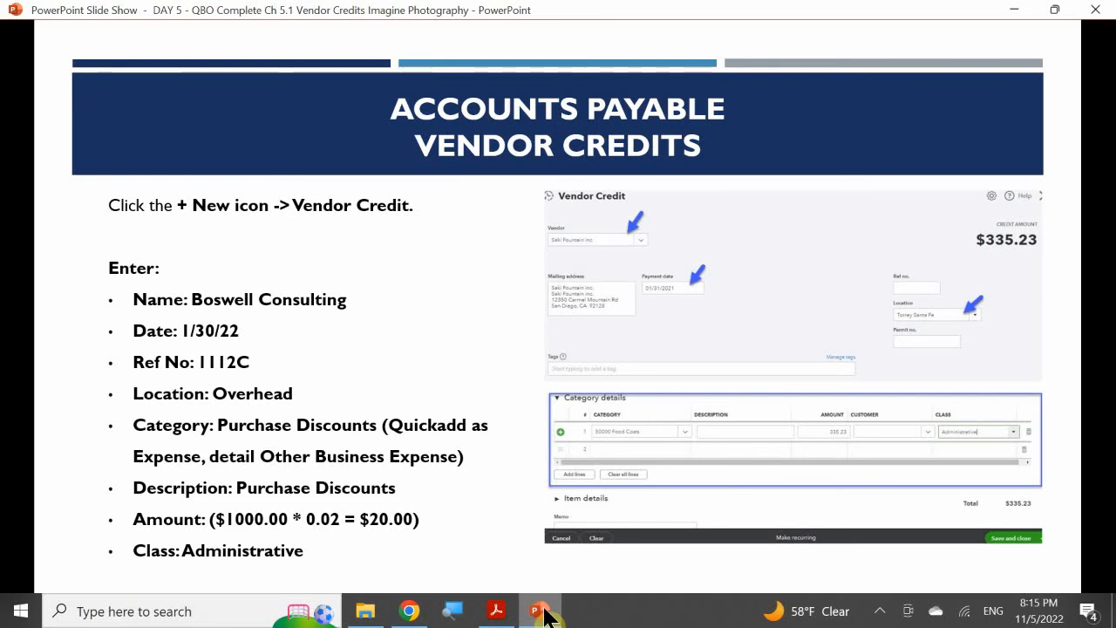
click(541, 614)
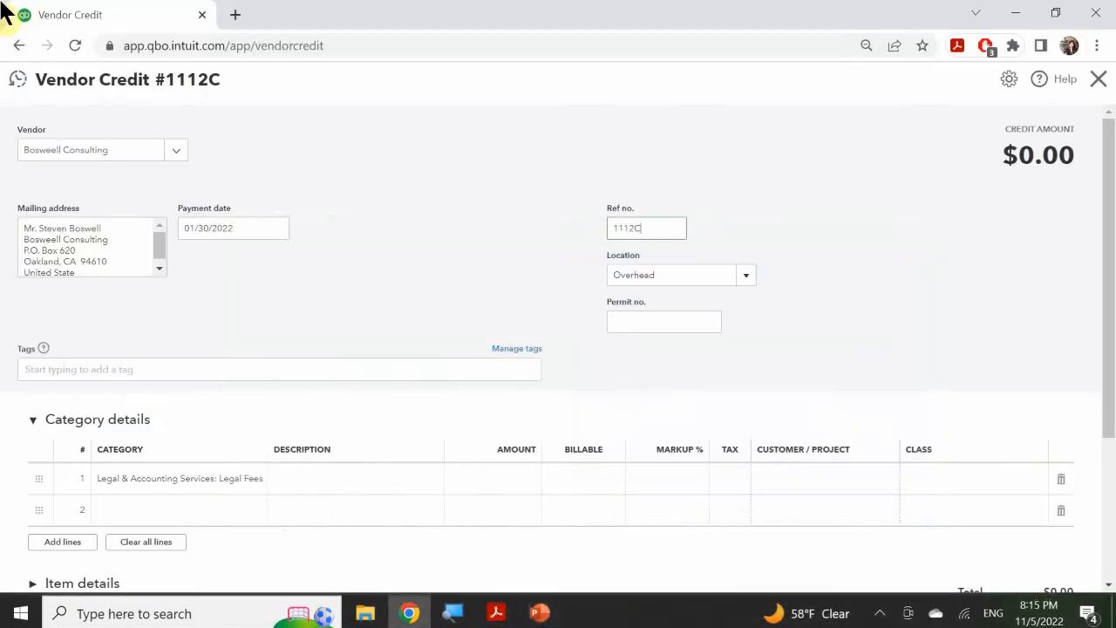
click(186, 480)
click(224, 482)
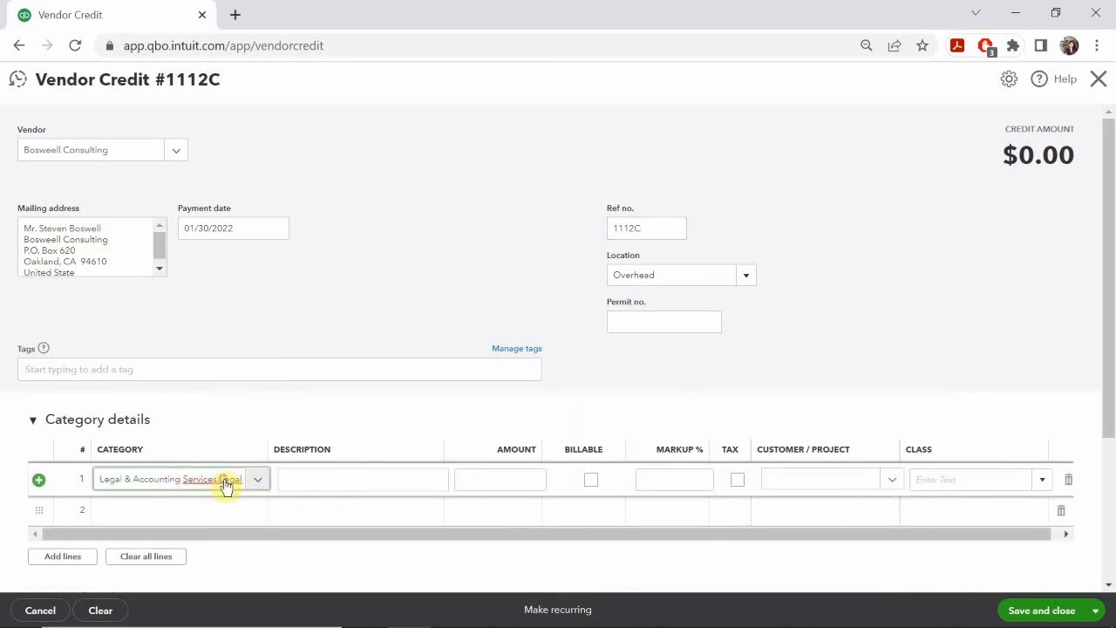
click(241, 479)
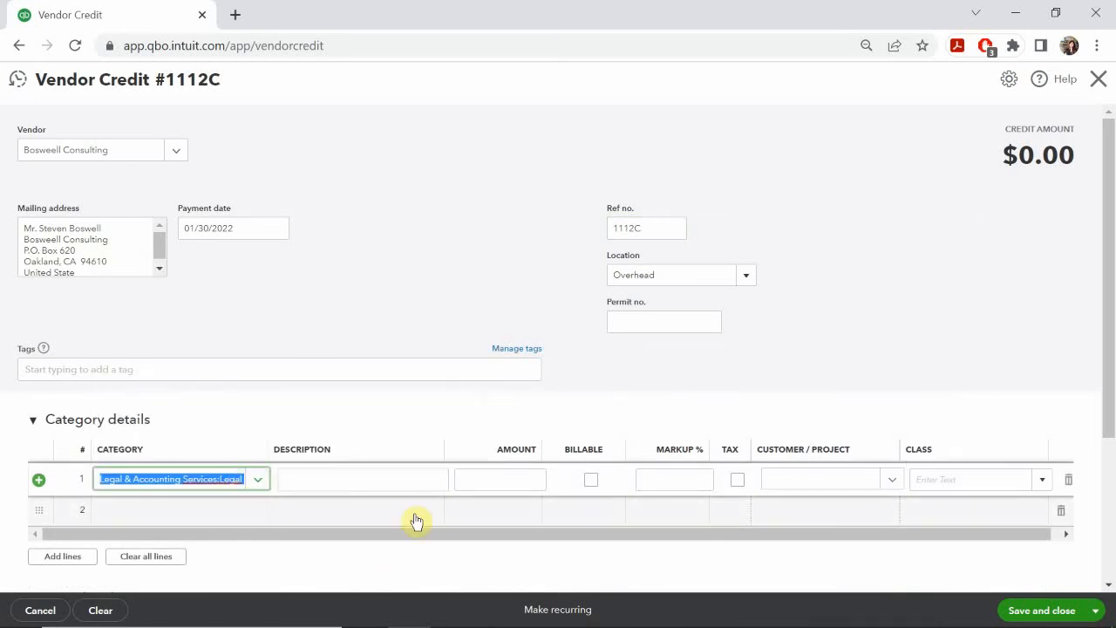
key(BackSpace)
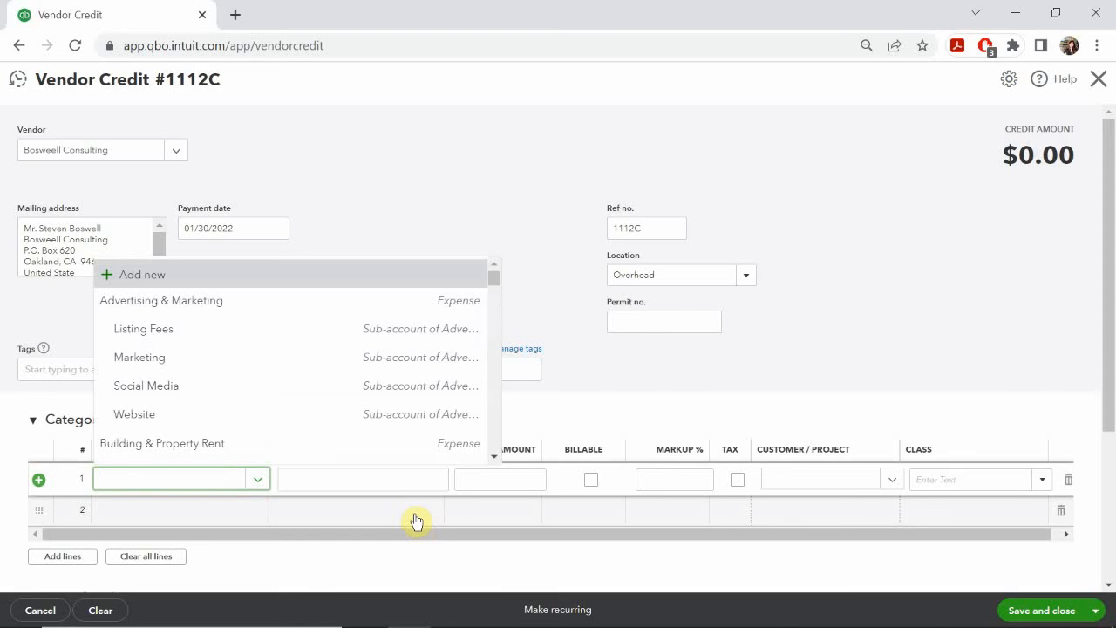
text(pur)
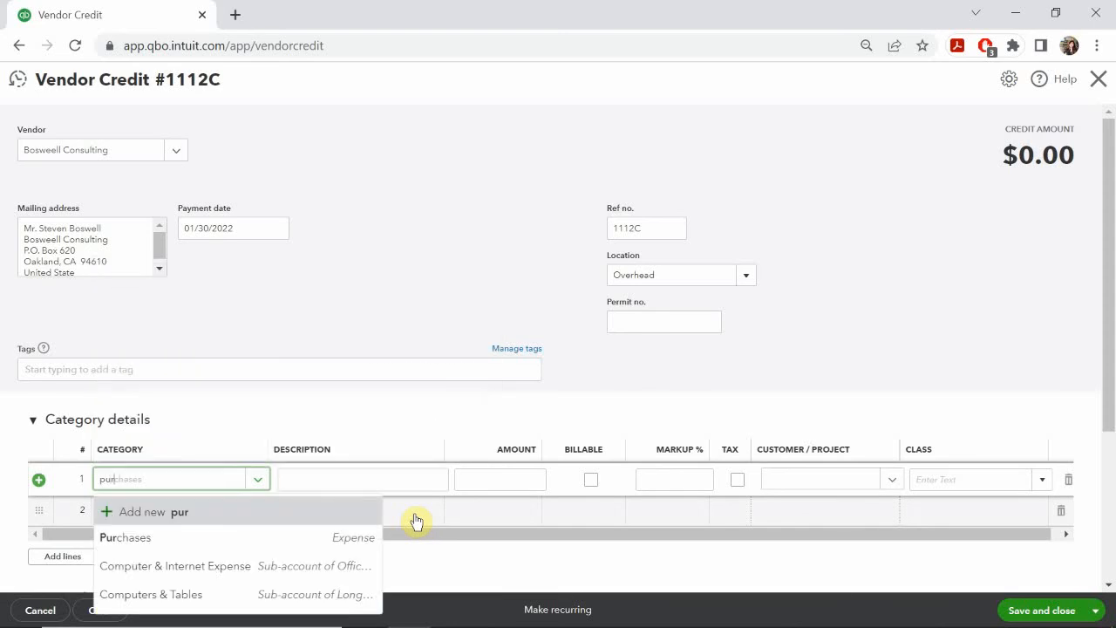
text(ge)
key(BackSpace)
key(BackSpace)
text(c)
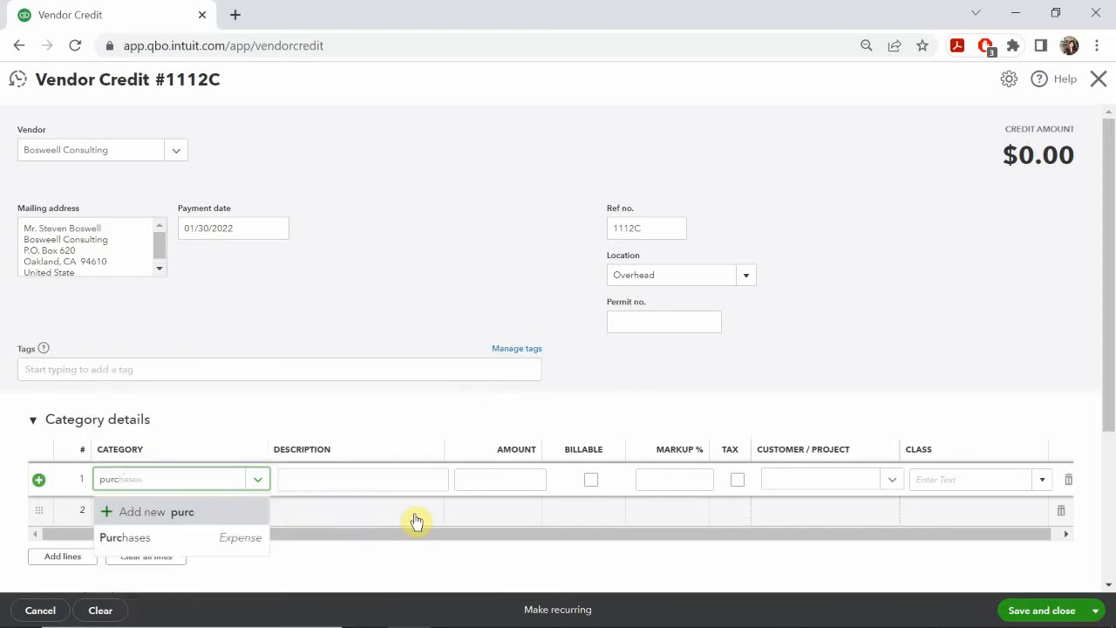
text(hase)
click(138, 518)
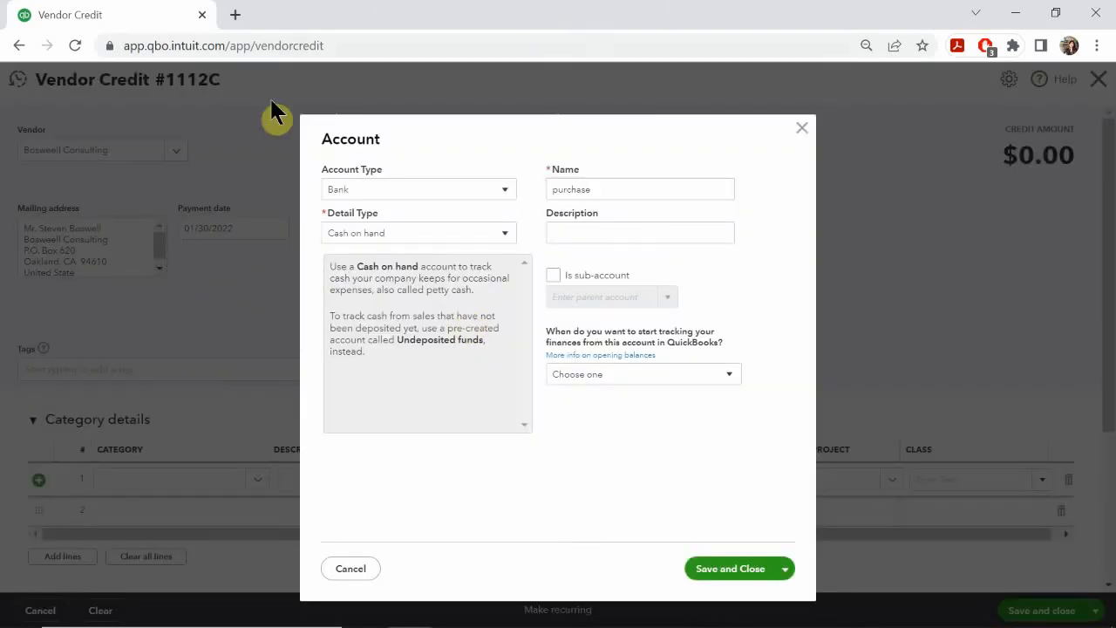
Step: Set the new account's type to Other Expense
click(377, 190)
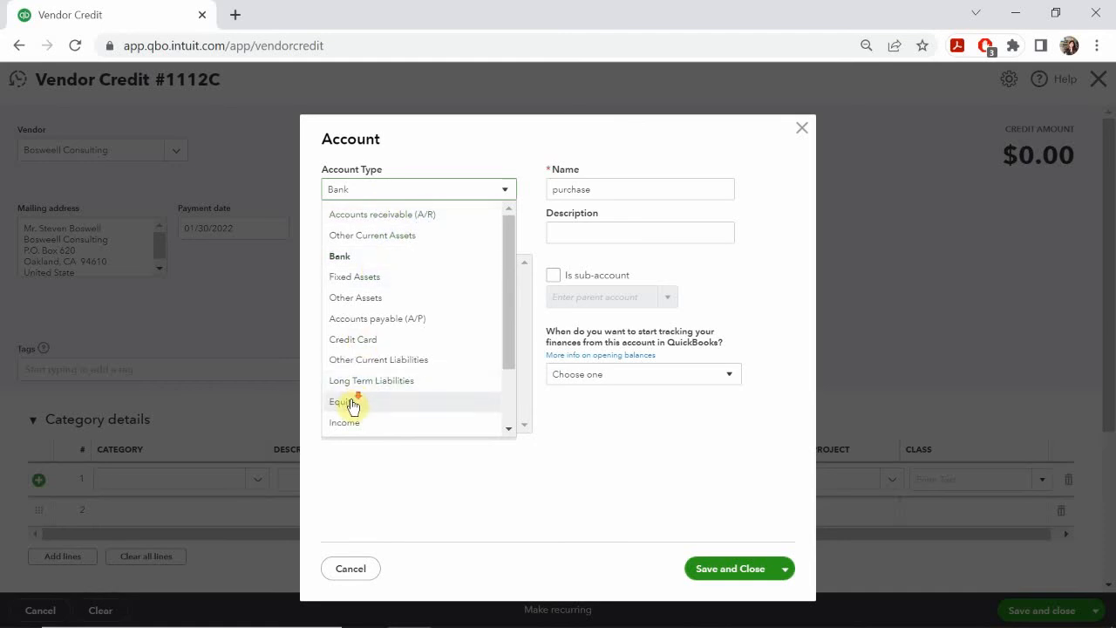
scroll(351, 405, down, 2)
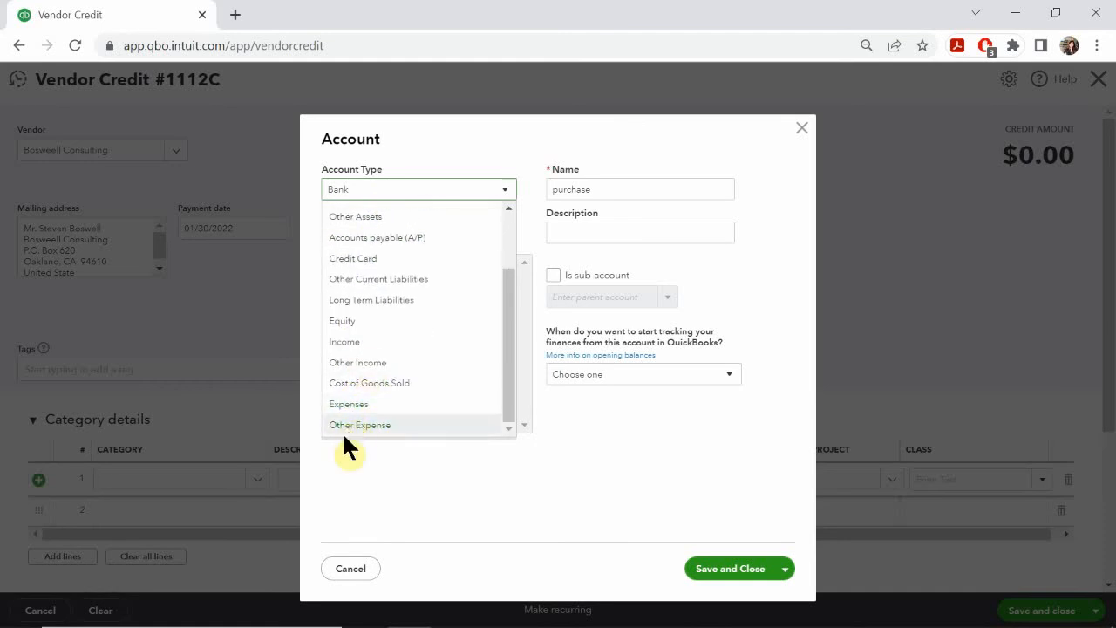
click(356, 423)
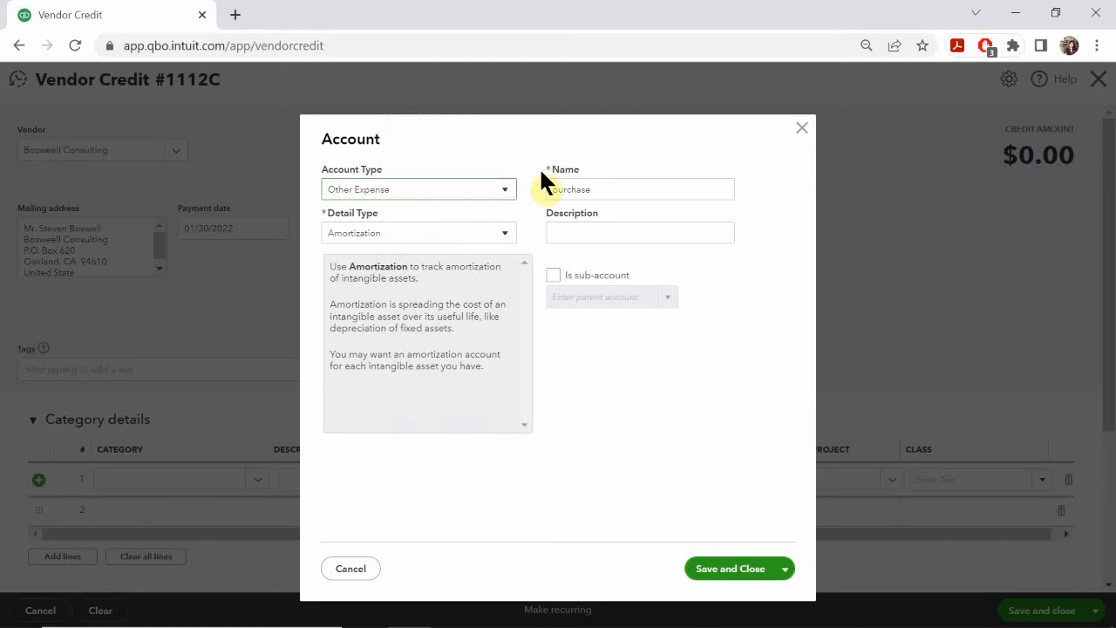
Step: Rename the new account "Purchase Discounts" and copy that name into its description
double_click(613, 186)
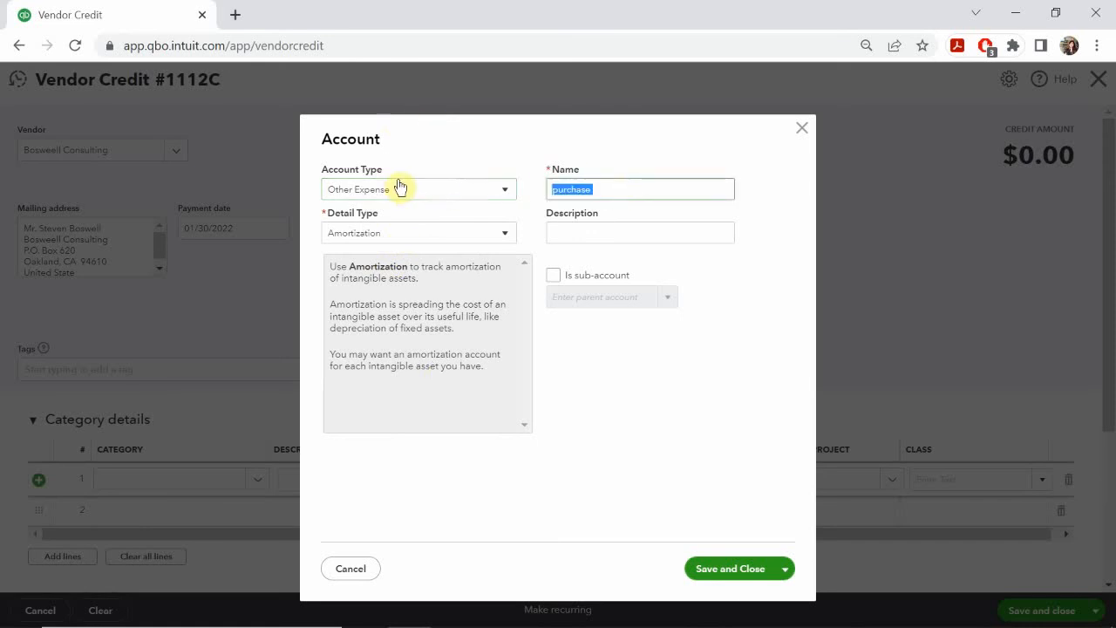
text(P)
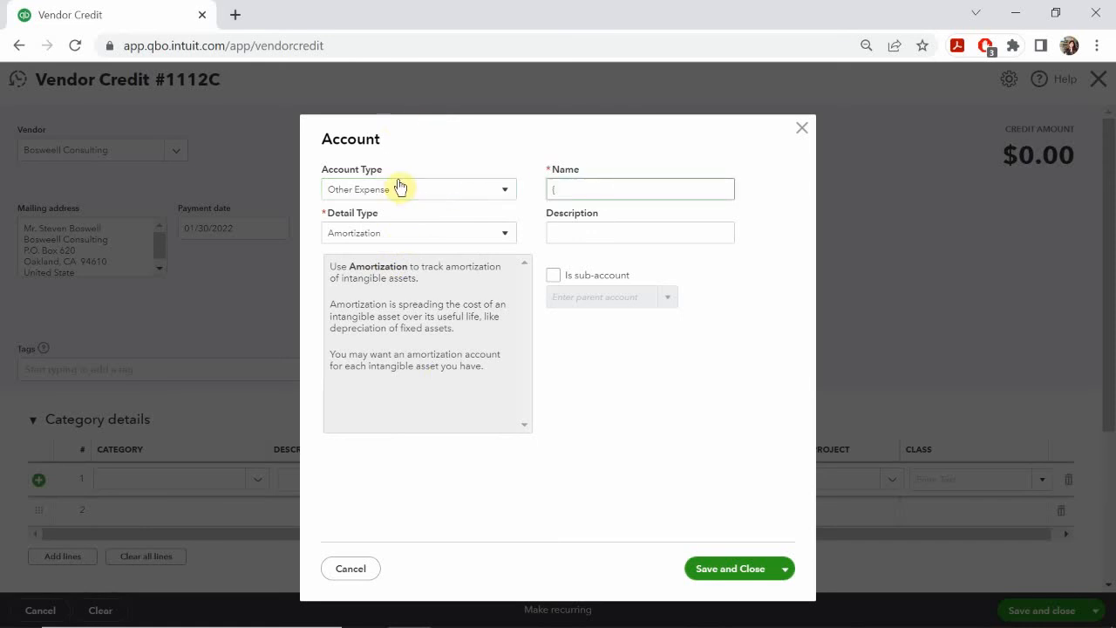
text(urchase Discounts)
drag(659, 187, 549, 188)
key(ctrl+c)
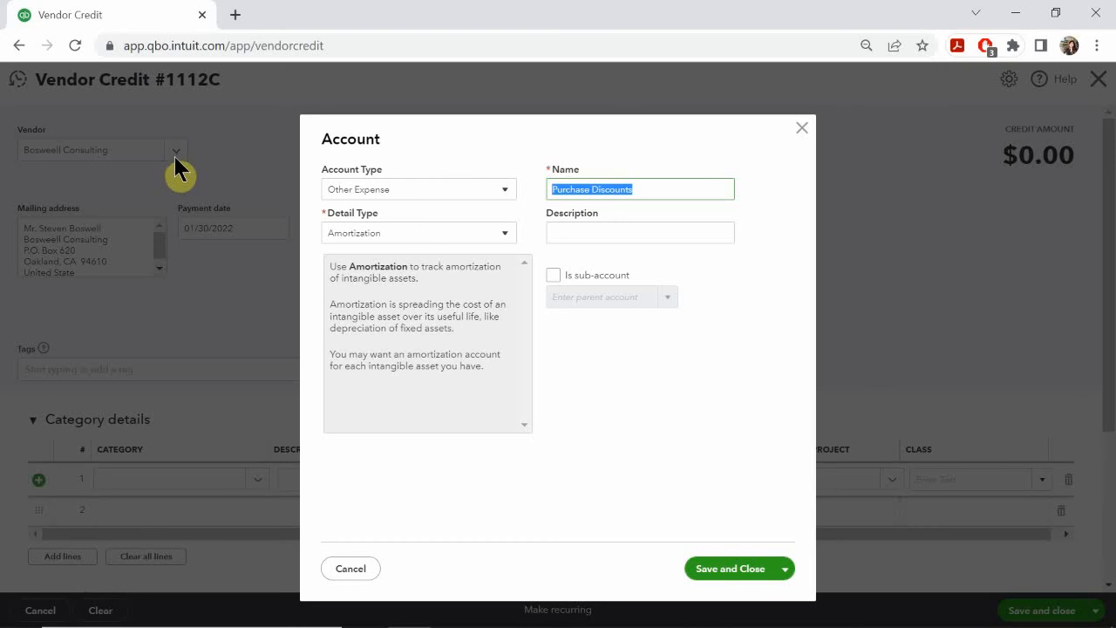
click(592, 236)
key(ctrl+v)
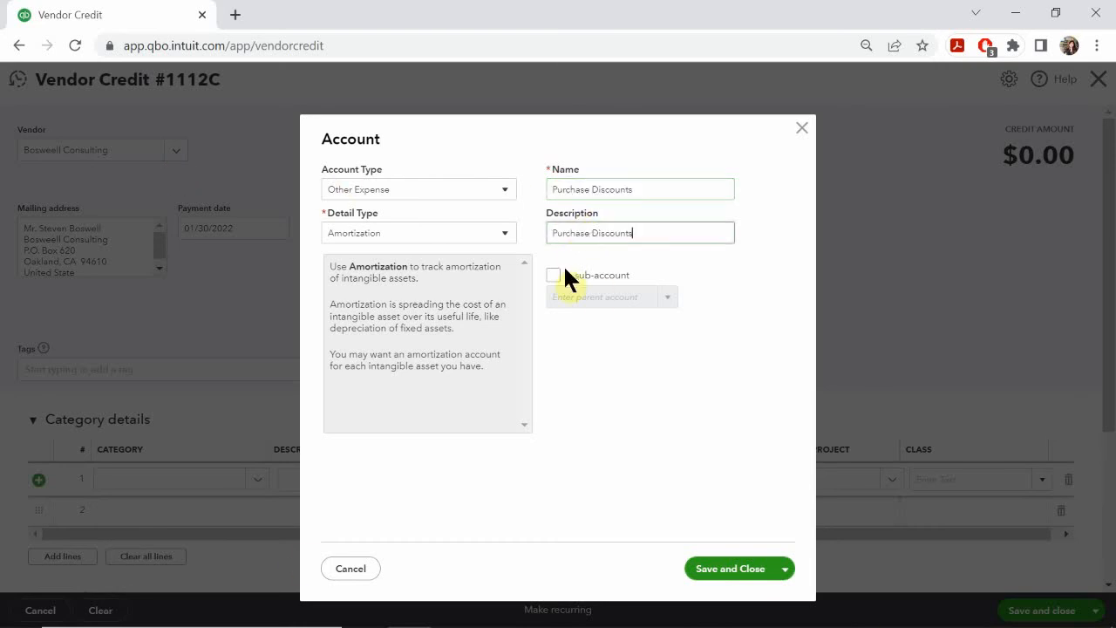
click(407, 234)
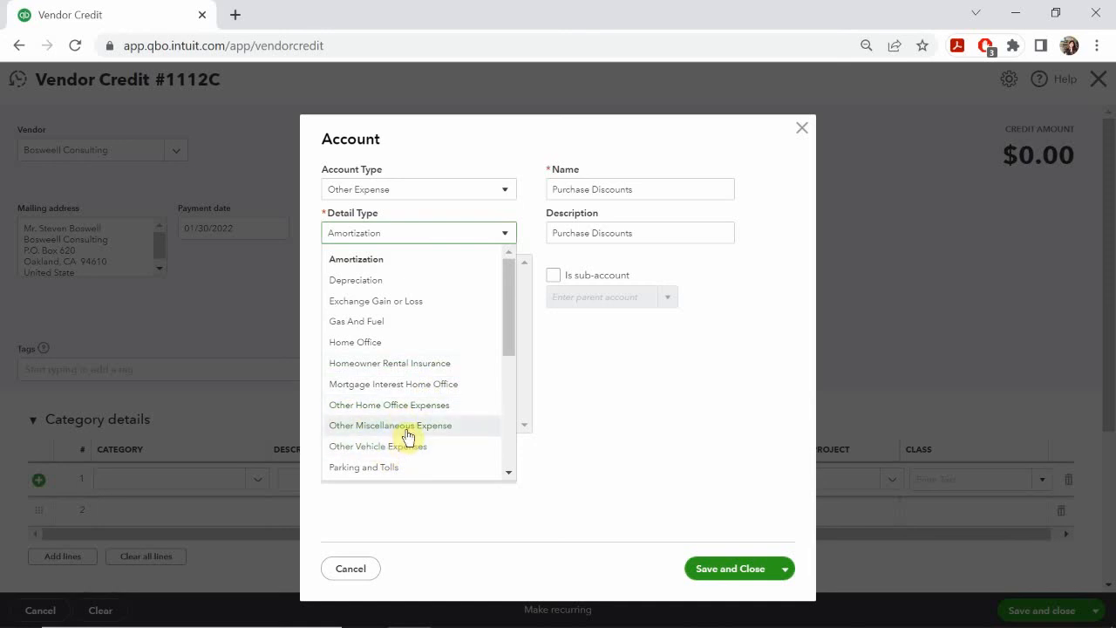
scroll(409, 436, down, 5)
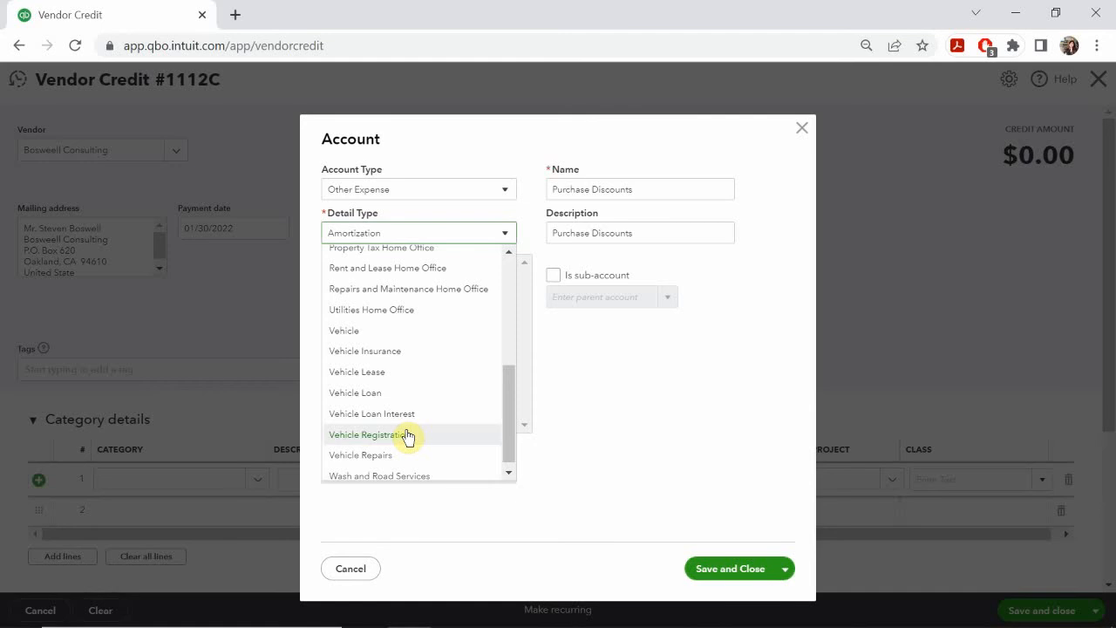
scroll(409, 435, up, 2)
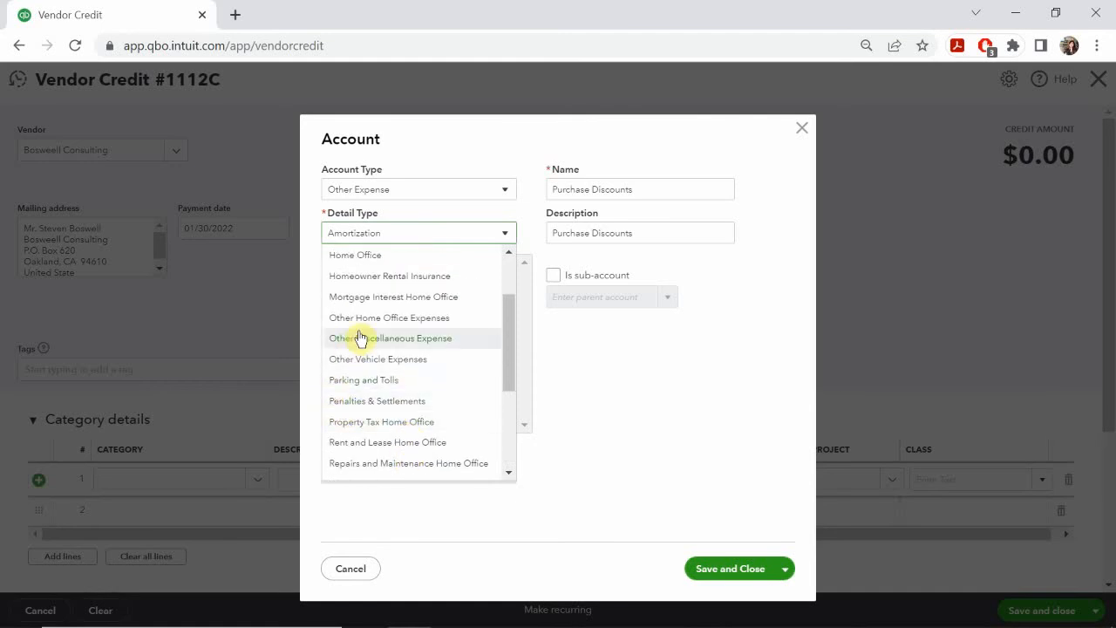
scroll(360, 338, up, 2)
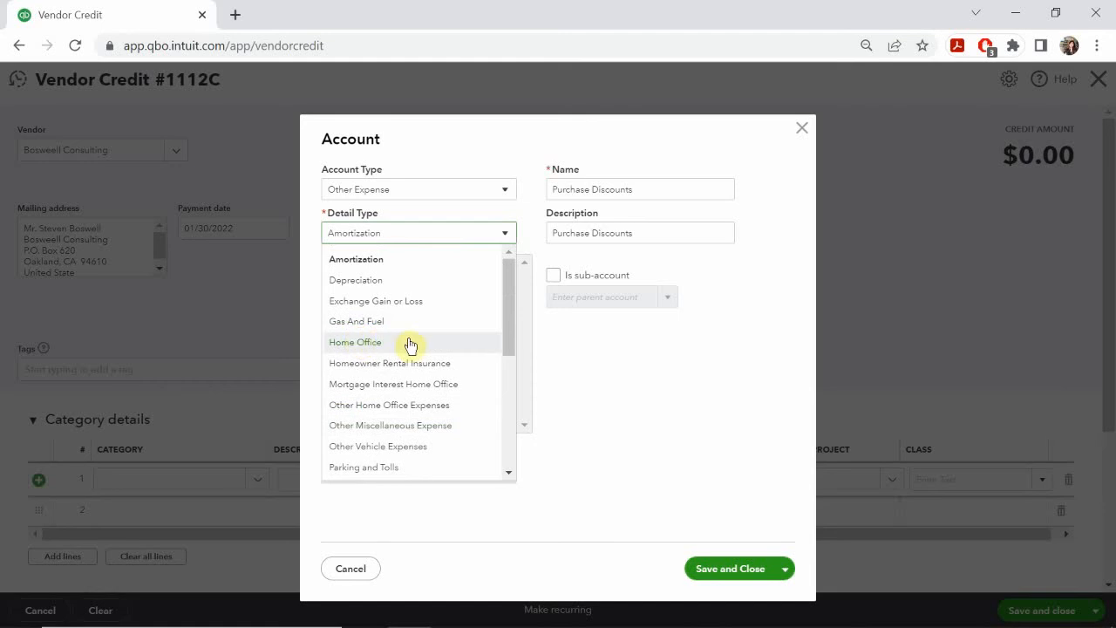
Step: Change the new account's type to Expenses with the detail type Other Business Expenses, and save it
click(377, 188)
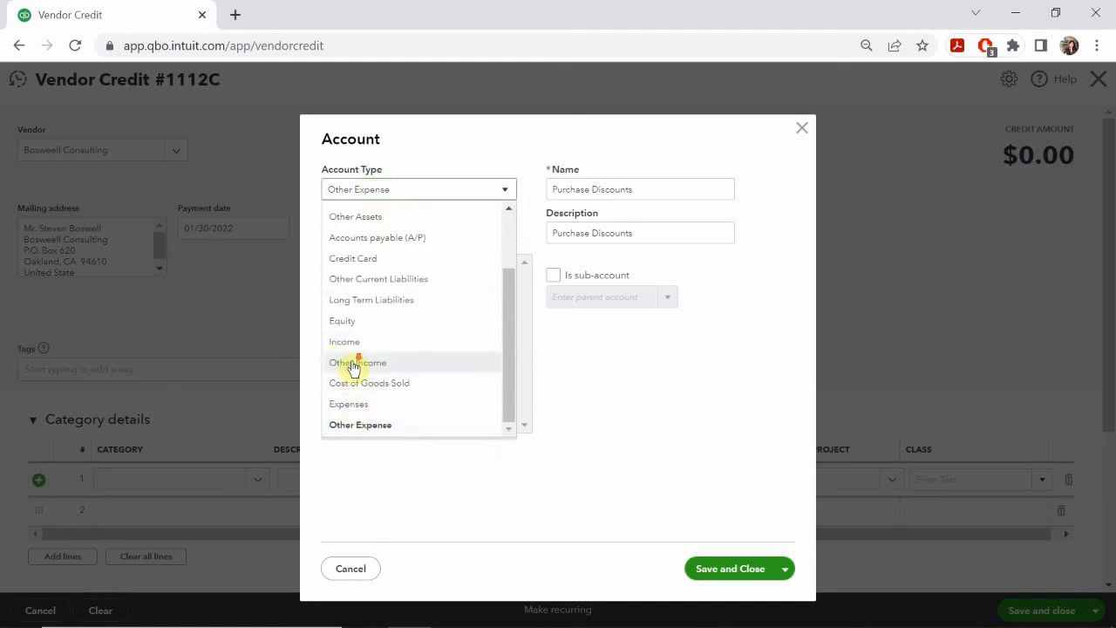
click(349, 405)
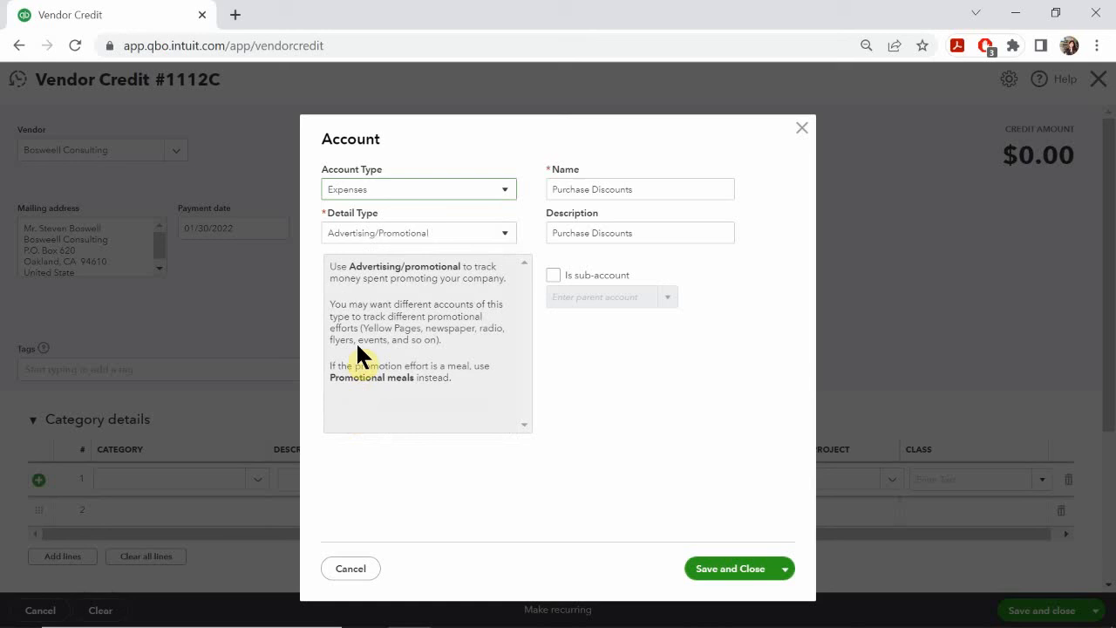
click(367, 232)
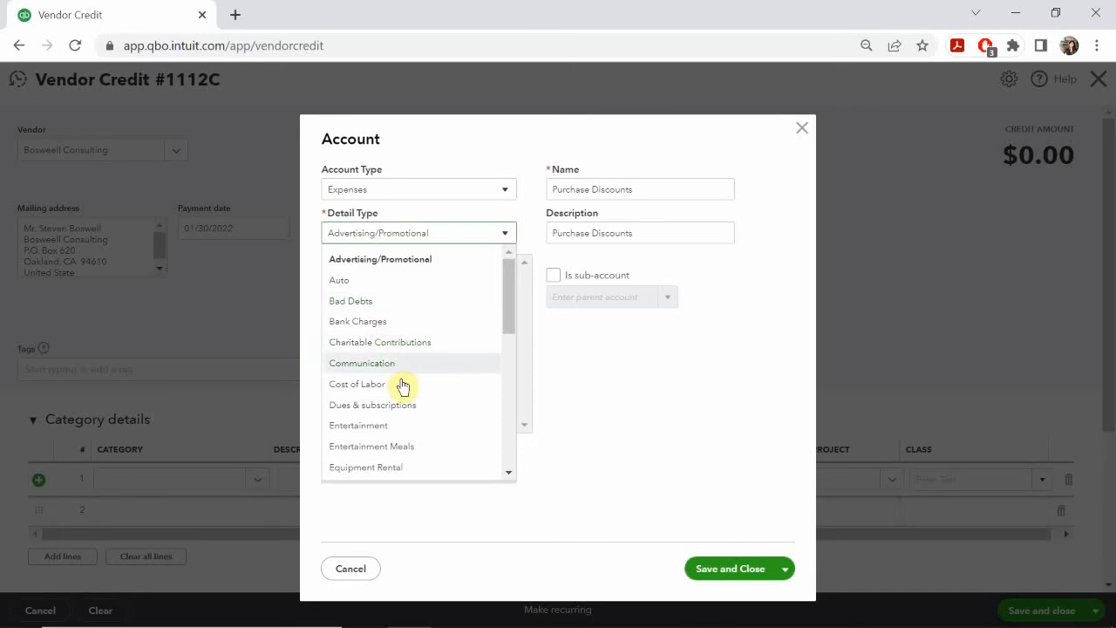
scroll(398, 388, down, 4)
scroll(403, 397, down, 1)
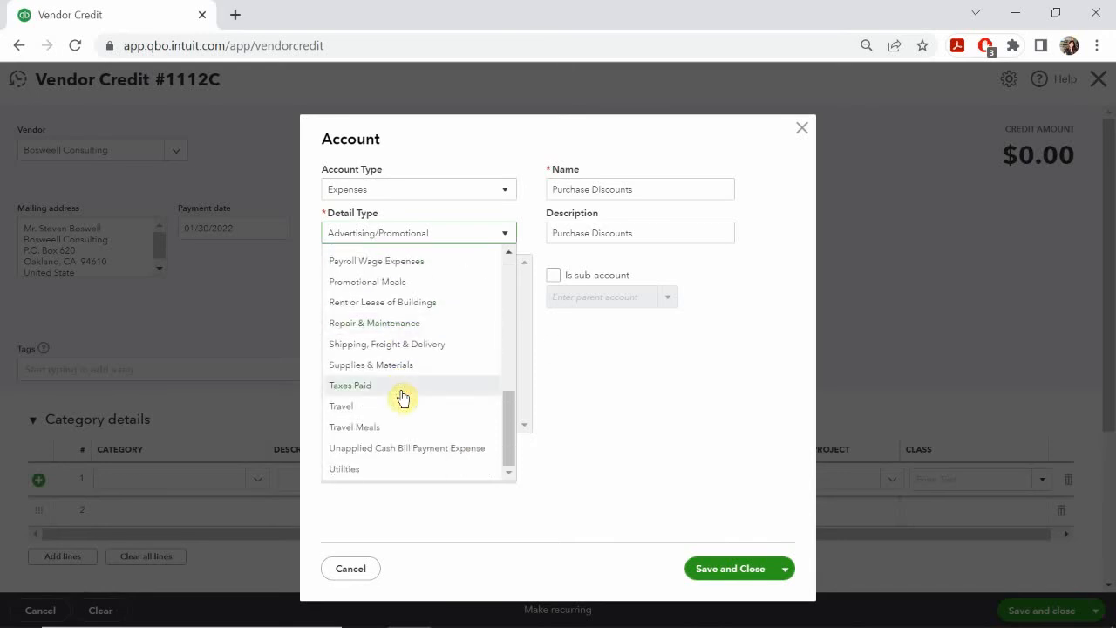
scroll(354, 426, up, 1)
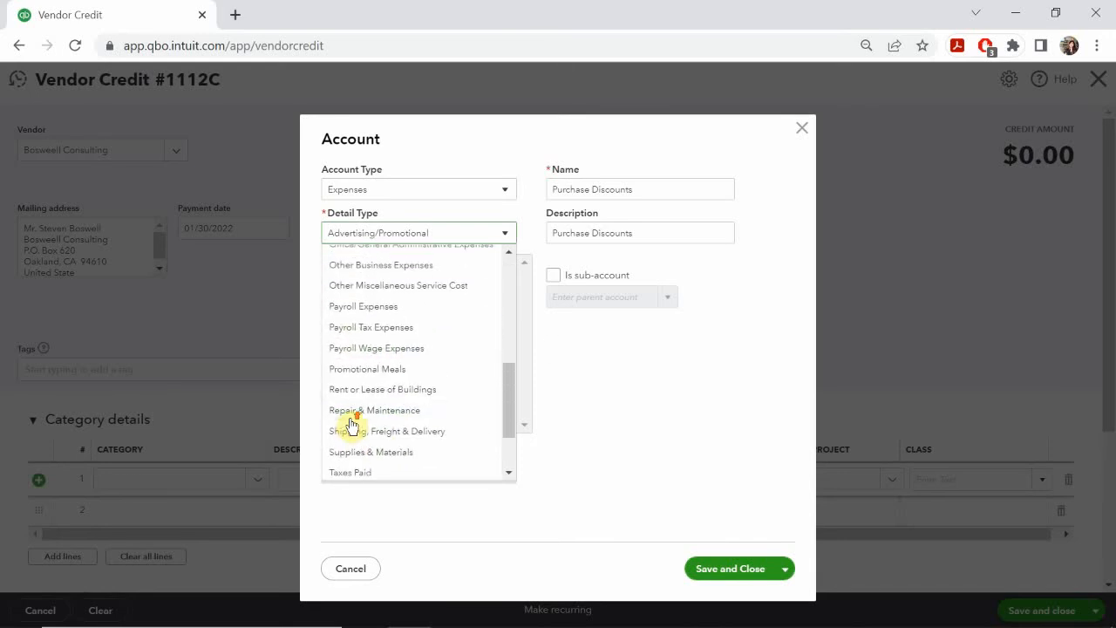
scroll(352, 424, up, 1)
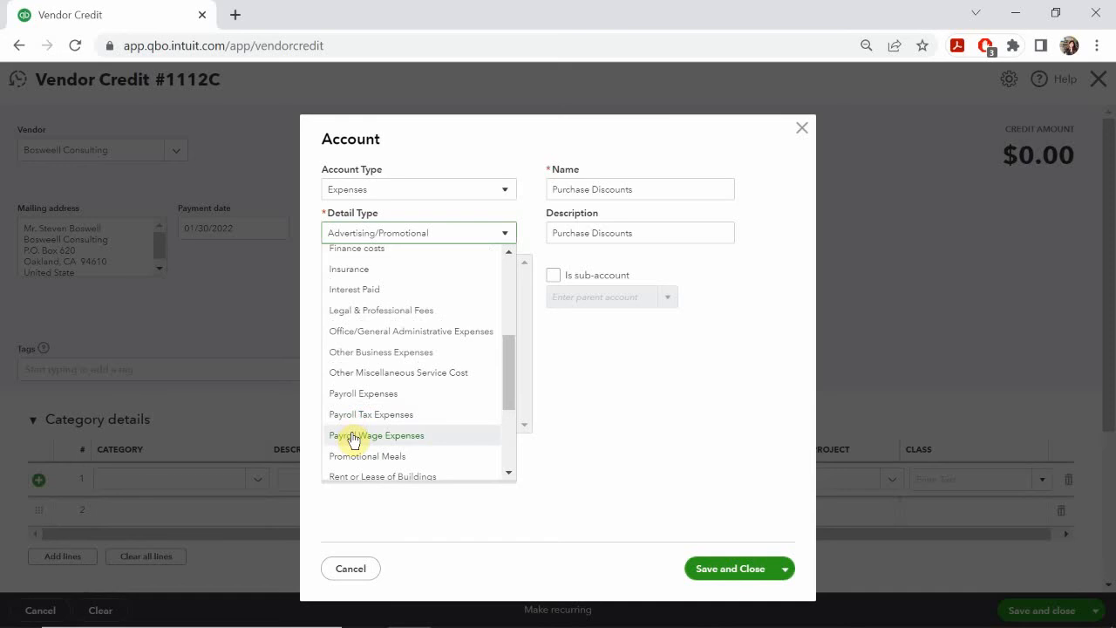
click(377, 352)
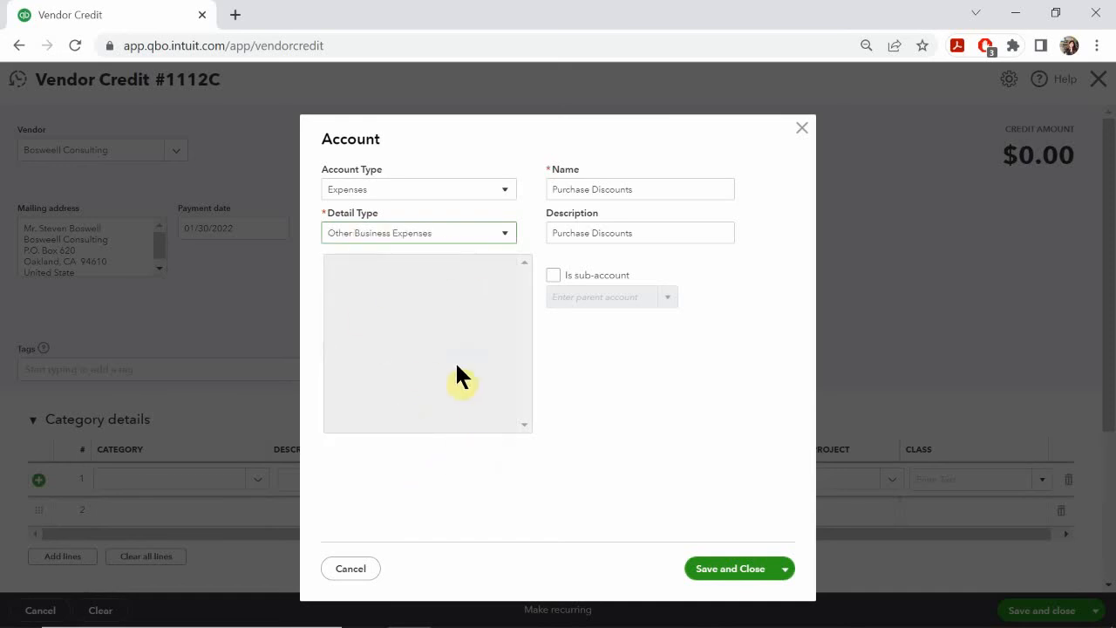
click(720, 571)
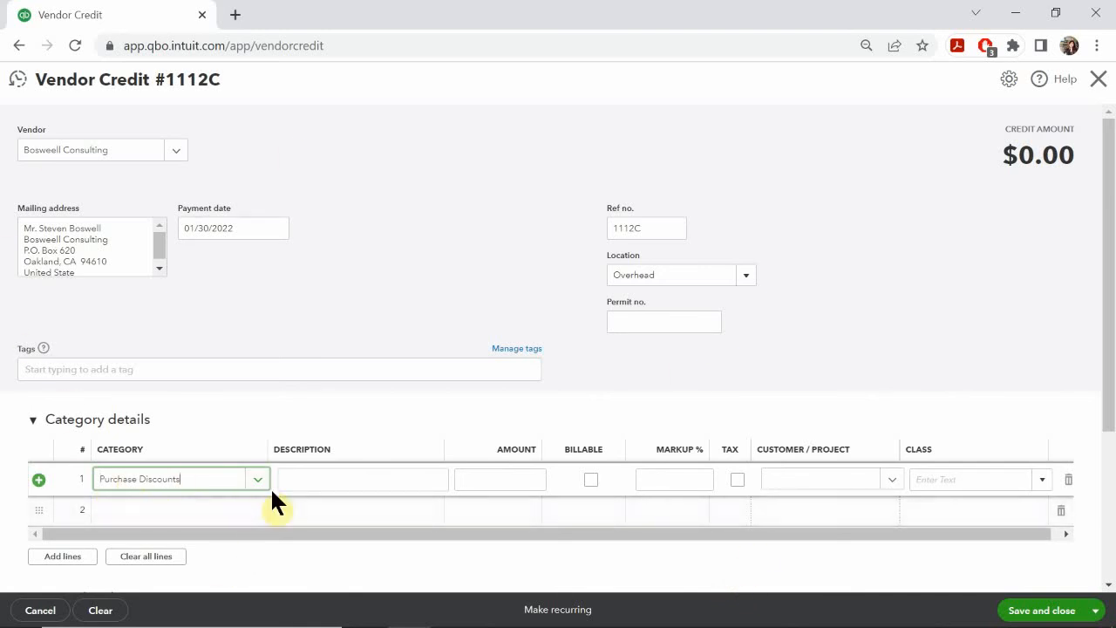
Step: Describe the Purchase Discounts line as "Received Discount on Services"
click(335, 483)
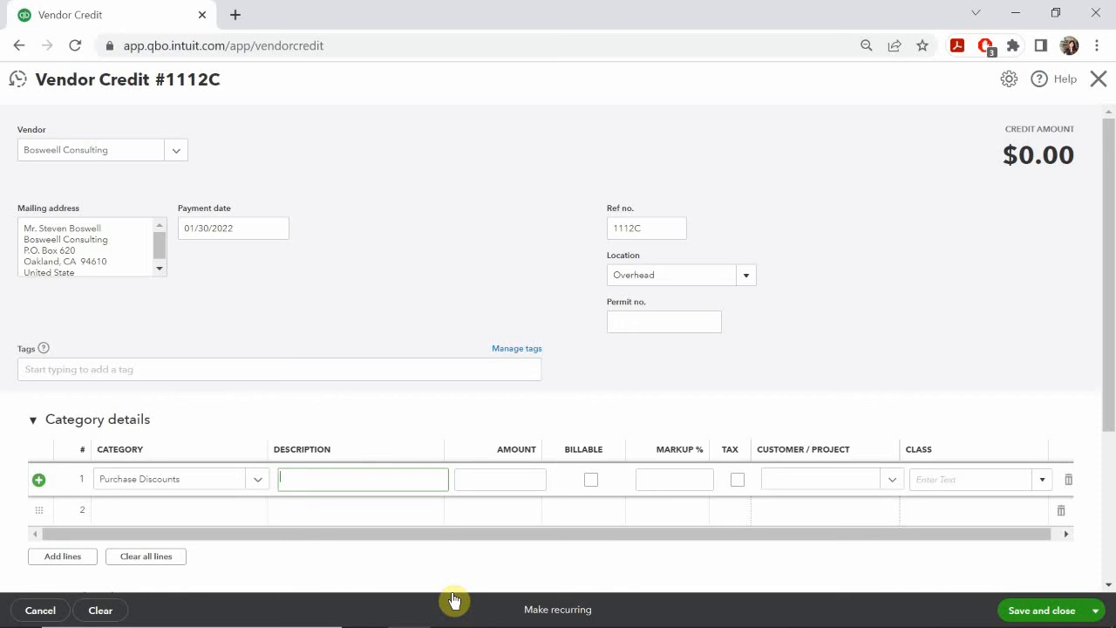
text(Receiv)
key(BackSpace)
text(ived)
key(BackSpace)
key(BackSpace)
text(ived Discount on CServices)
Step: Calculate the Purchase Discounts line's amount as 1000*0.01
click(530, 479)
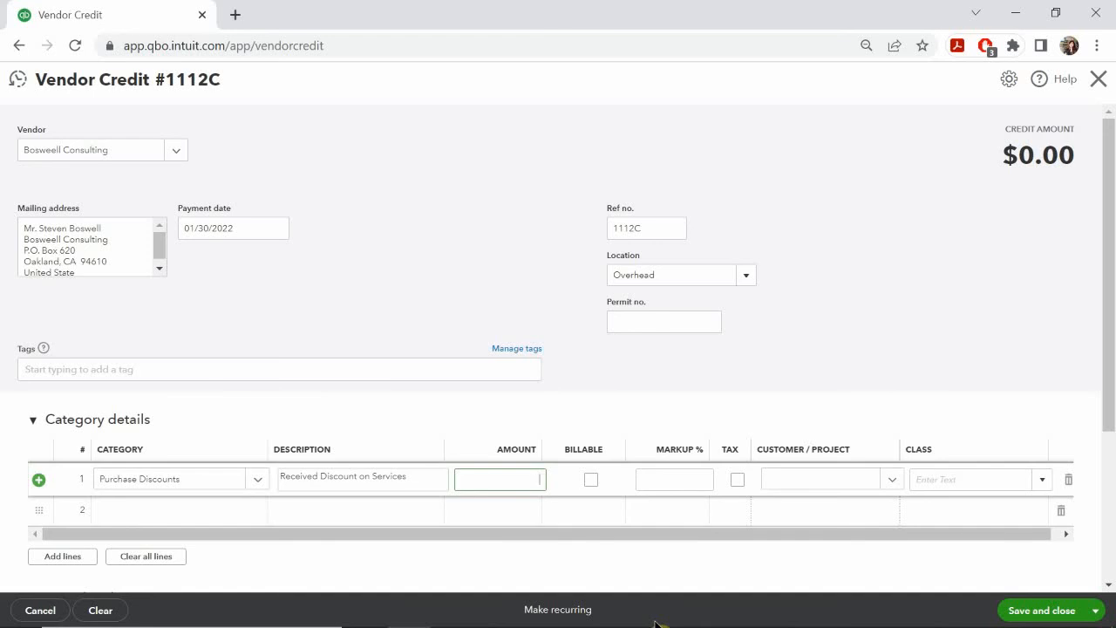
text(0)
text(001)
text(01)
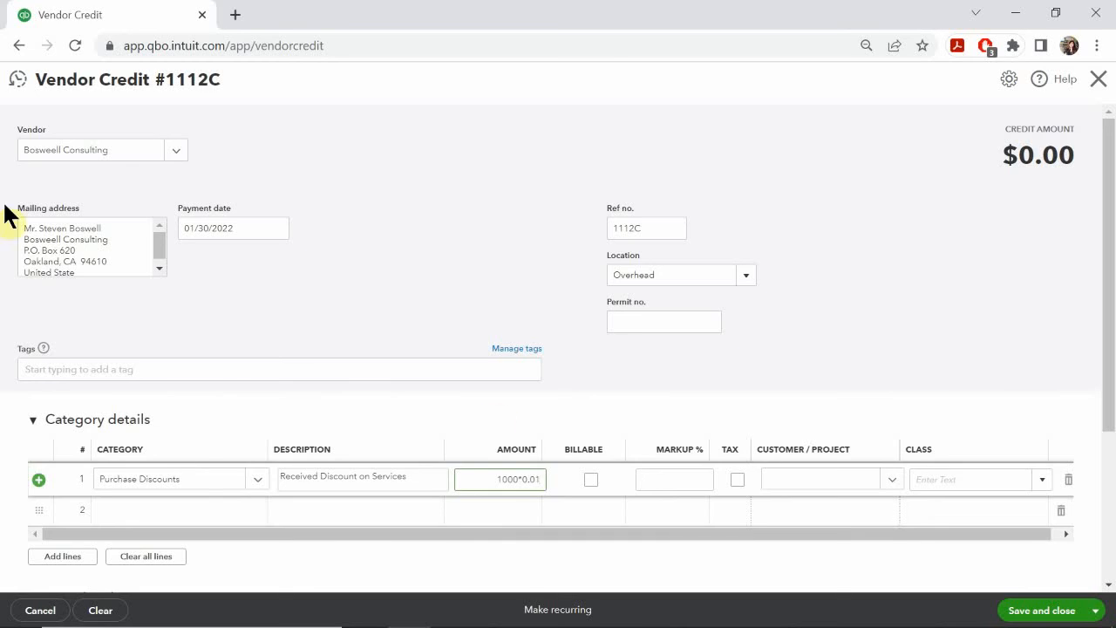
click(660, 478)
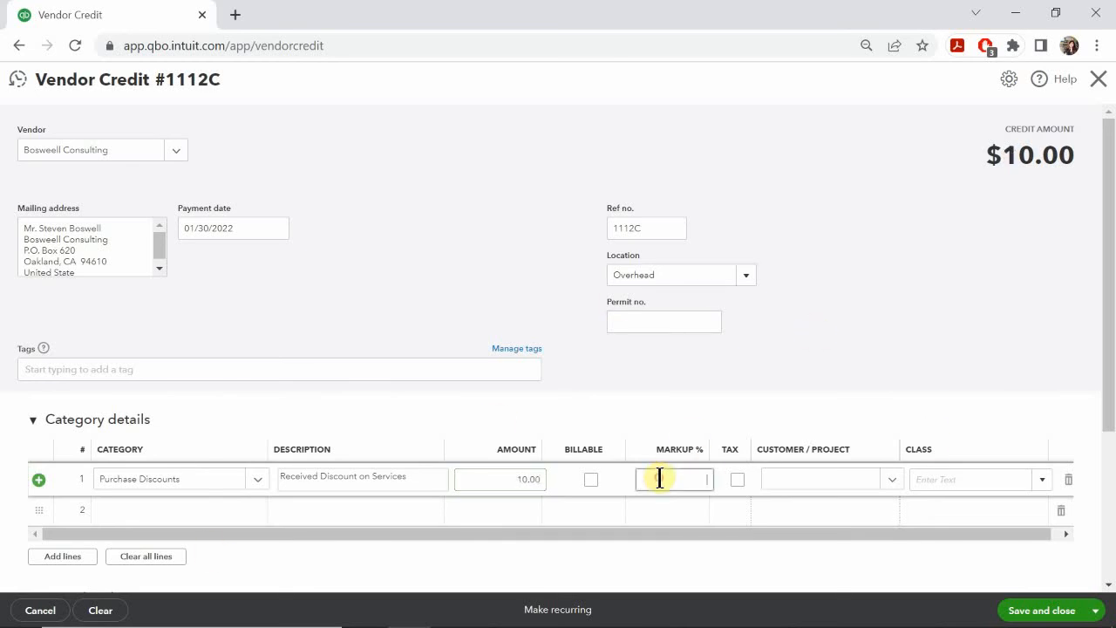
Step: Recalculate the Purchase Discounts line's amount as 1000*0.02
click(493, 478)
text(100)
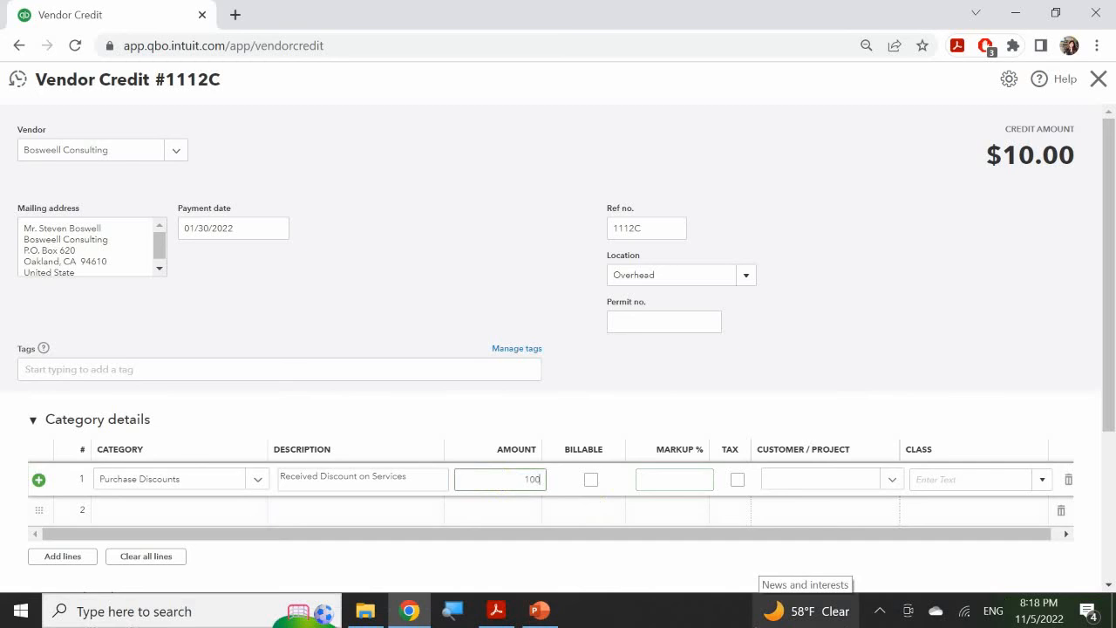
text(0*0.02)
click(653, 485)
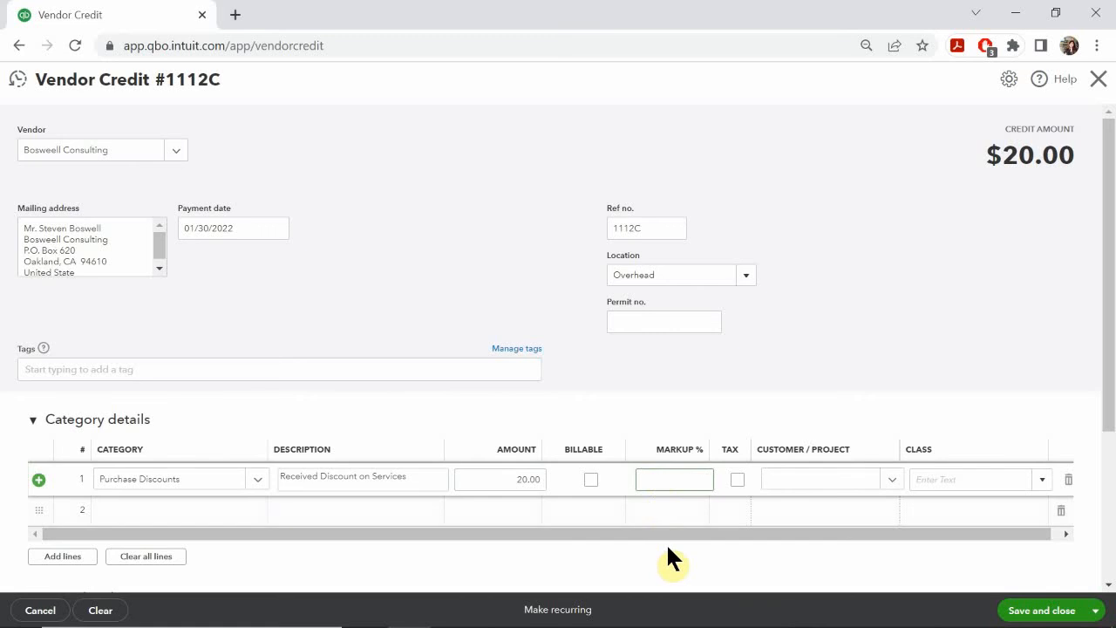
Step: Check the class on the PowerPoint slide, assign Administrative to the discount line in QuickBooks Online, and save and close the vendor credit
mouse_move(540, 593)
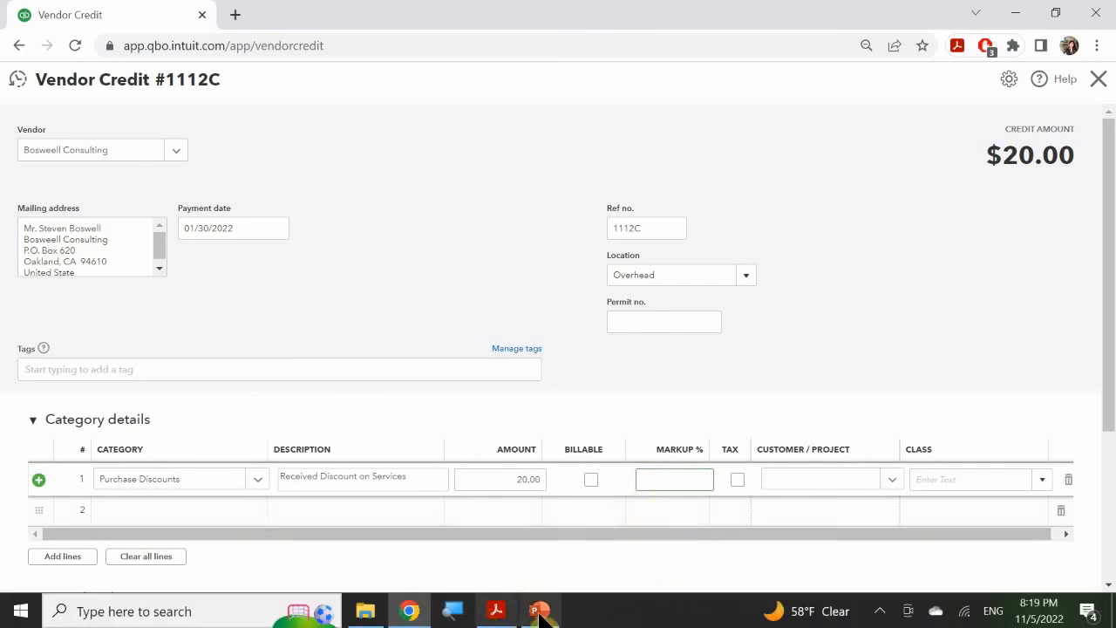
click(540, 613)
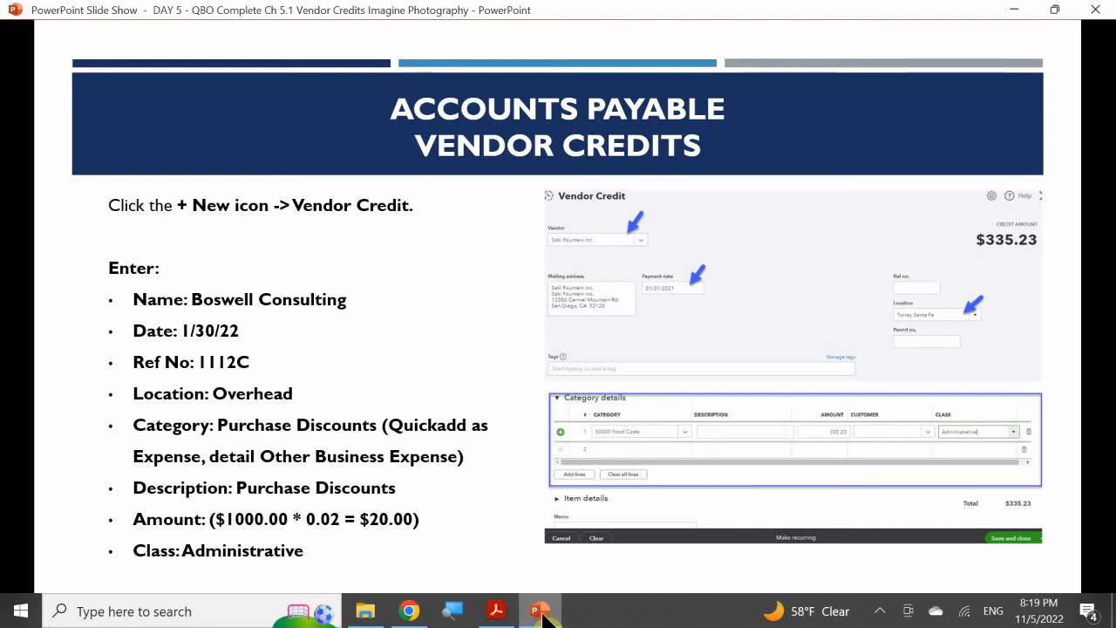
click(535, 608)
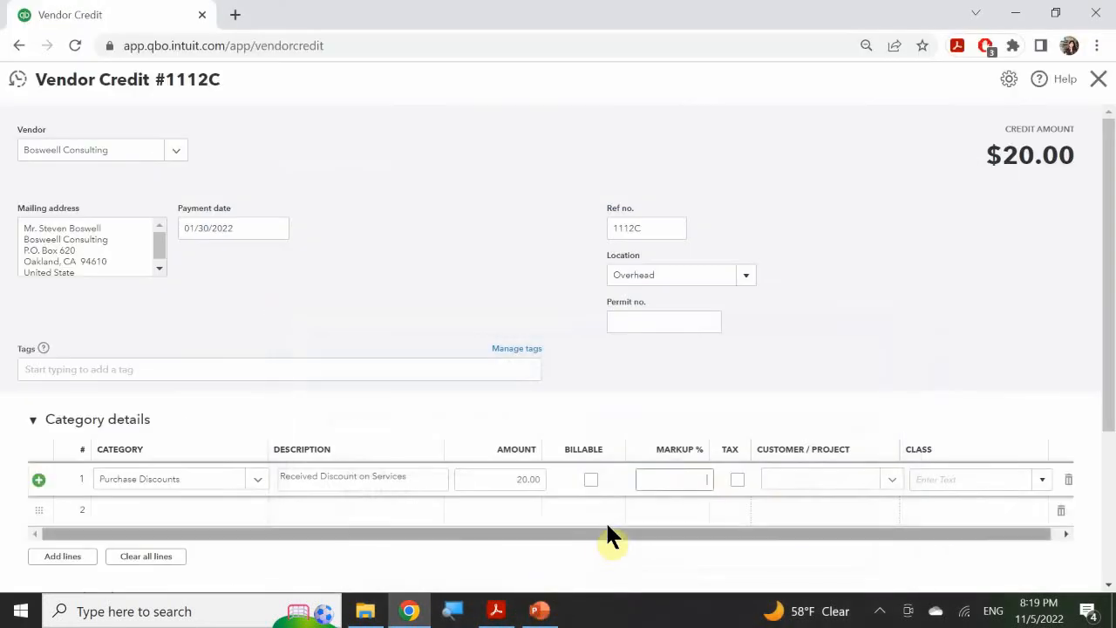
click(939, 477)
text(ad)
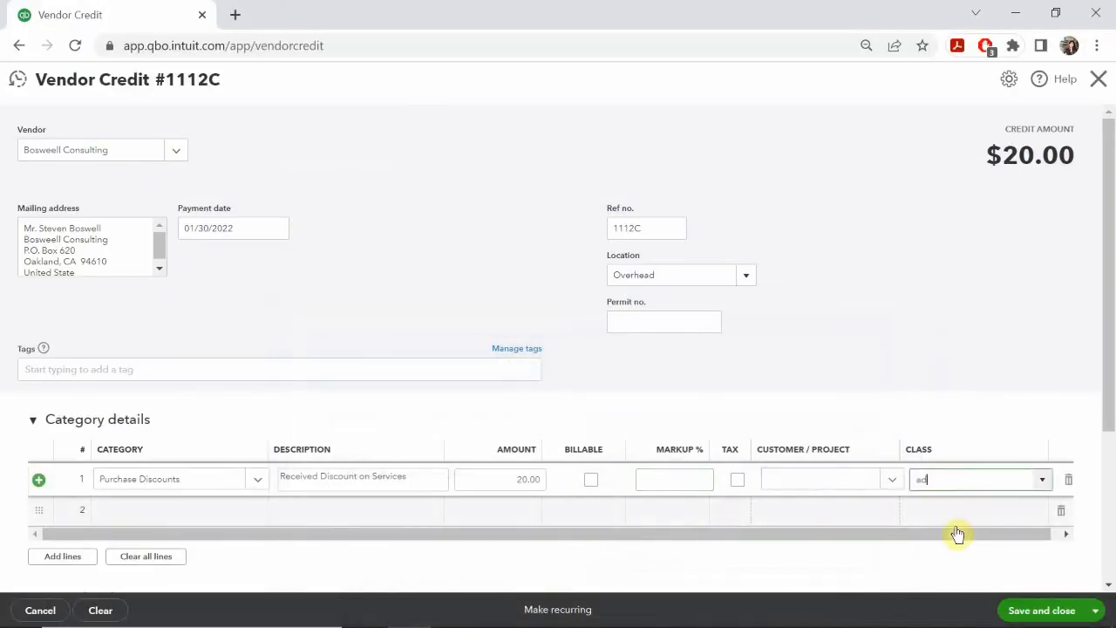
click(950, 531)
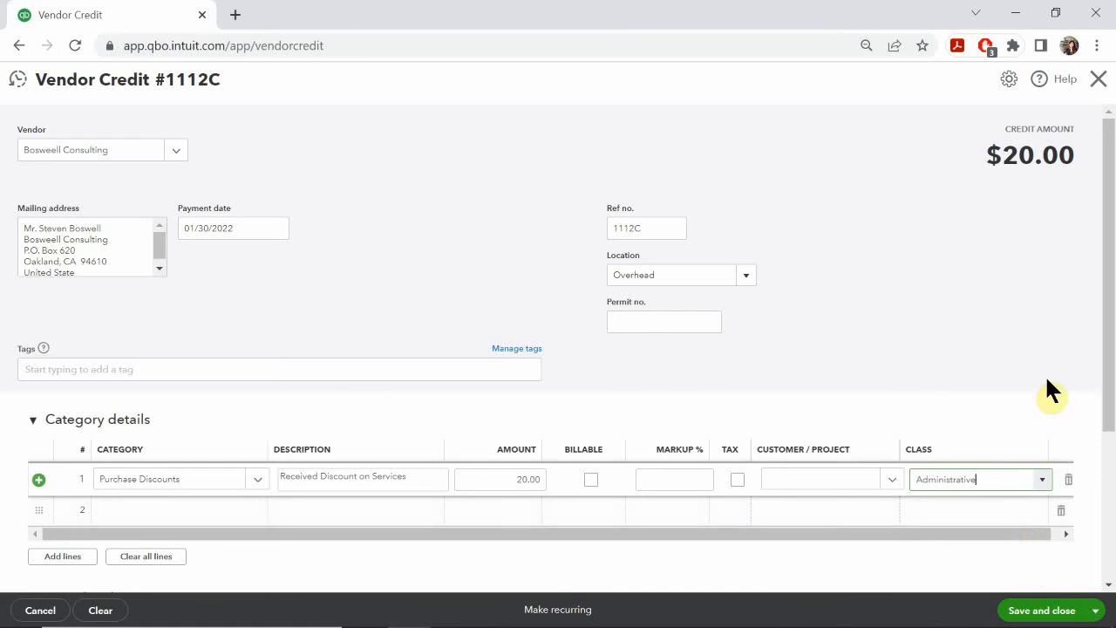
scroll(1046, 379, down, 2)
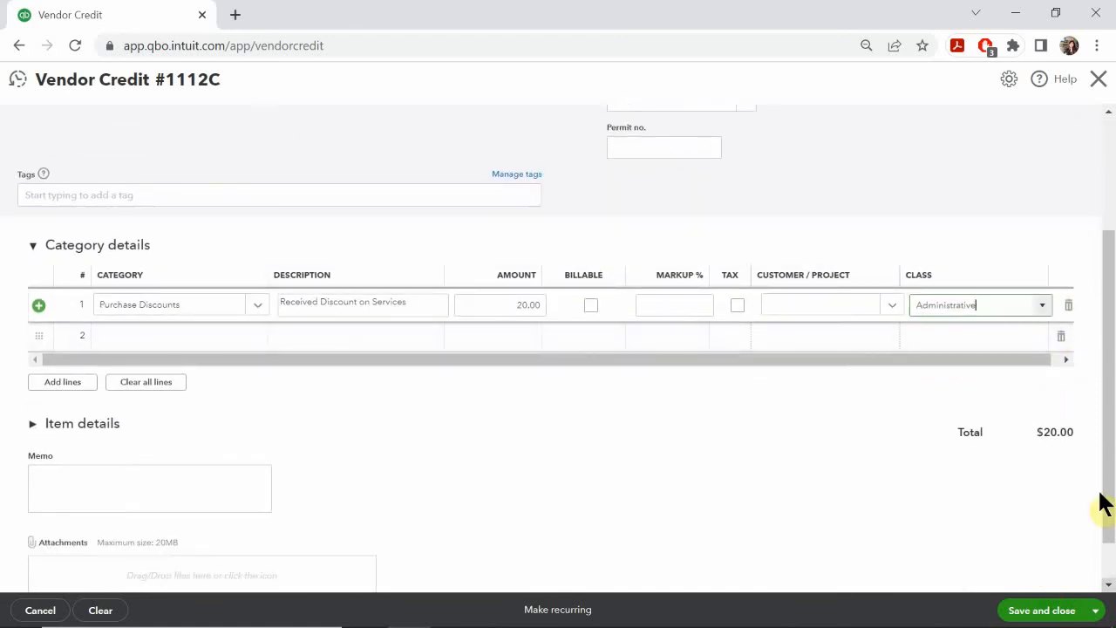
click(1018, 609)
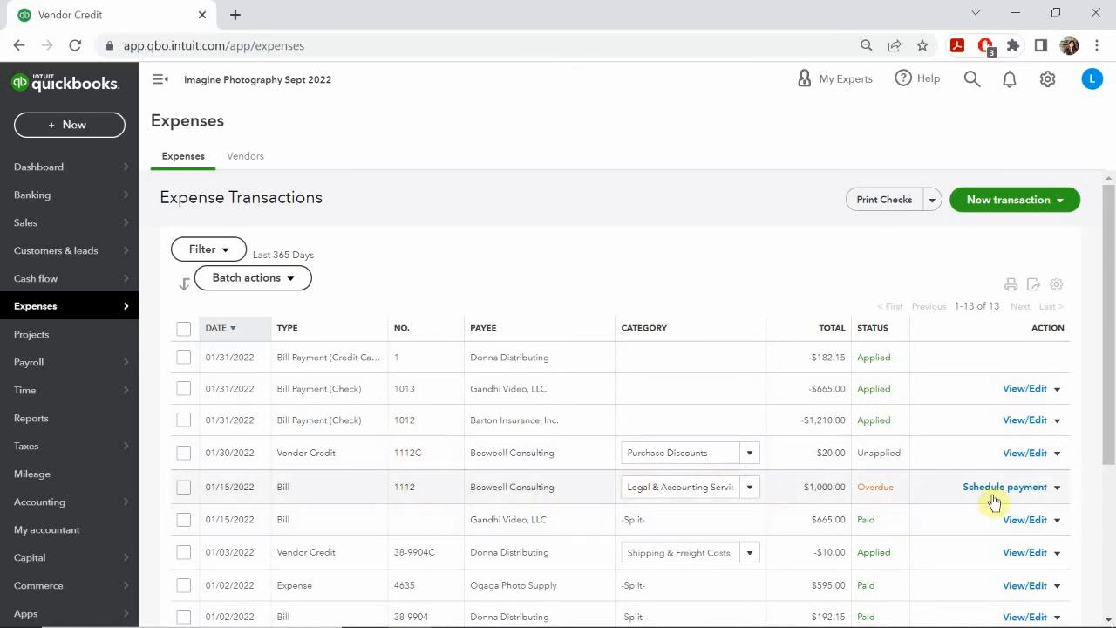
Step: Mark Bosweell Consulting's bill 1112 as paid, and check the payment details on the PowerPoint slide before returning to QuickBooks Online
click(1065, 488)
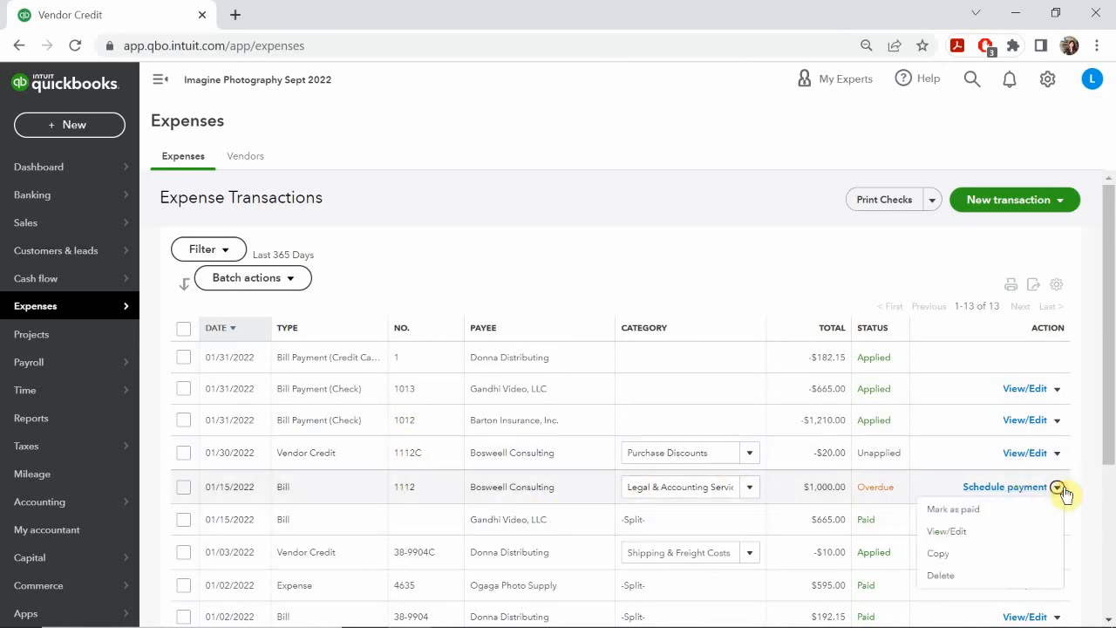
click(974, 512)
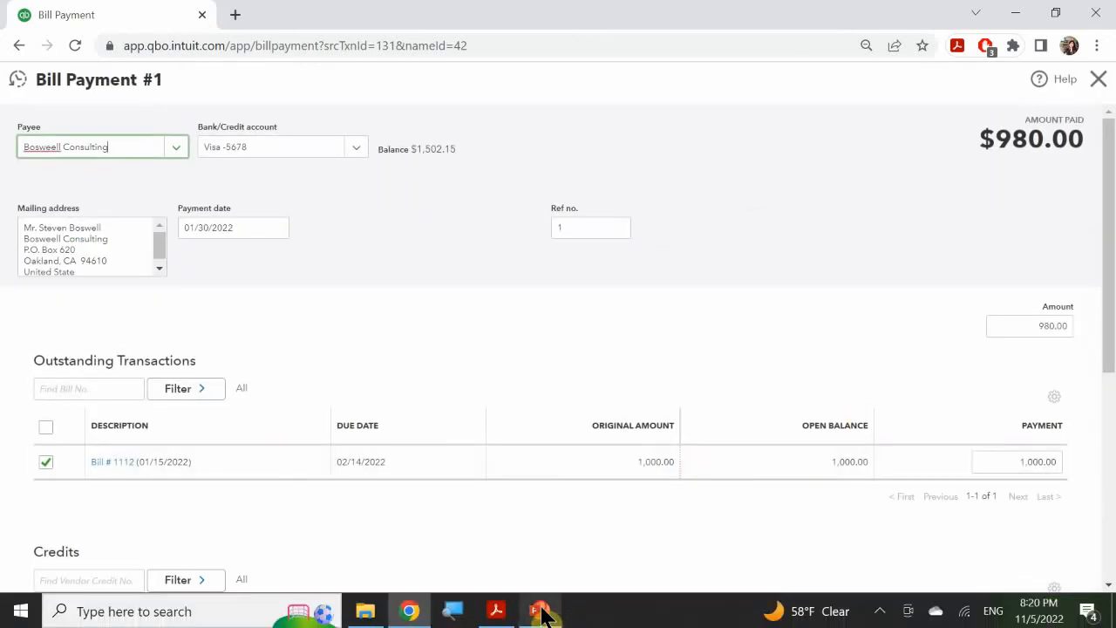
click(538, 615)
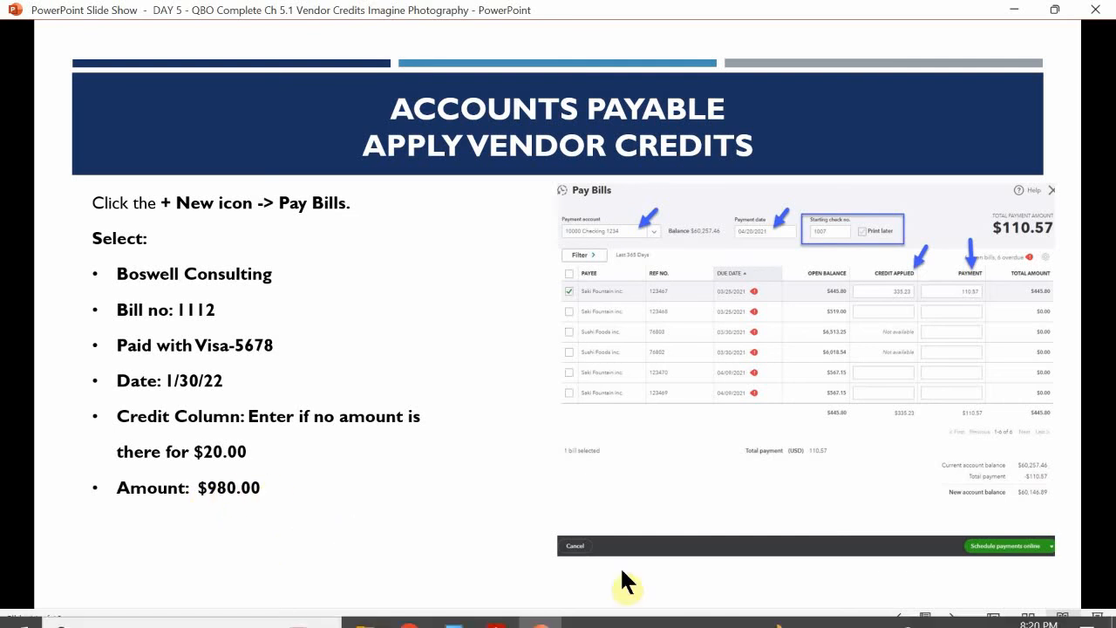
click(409, 610)
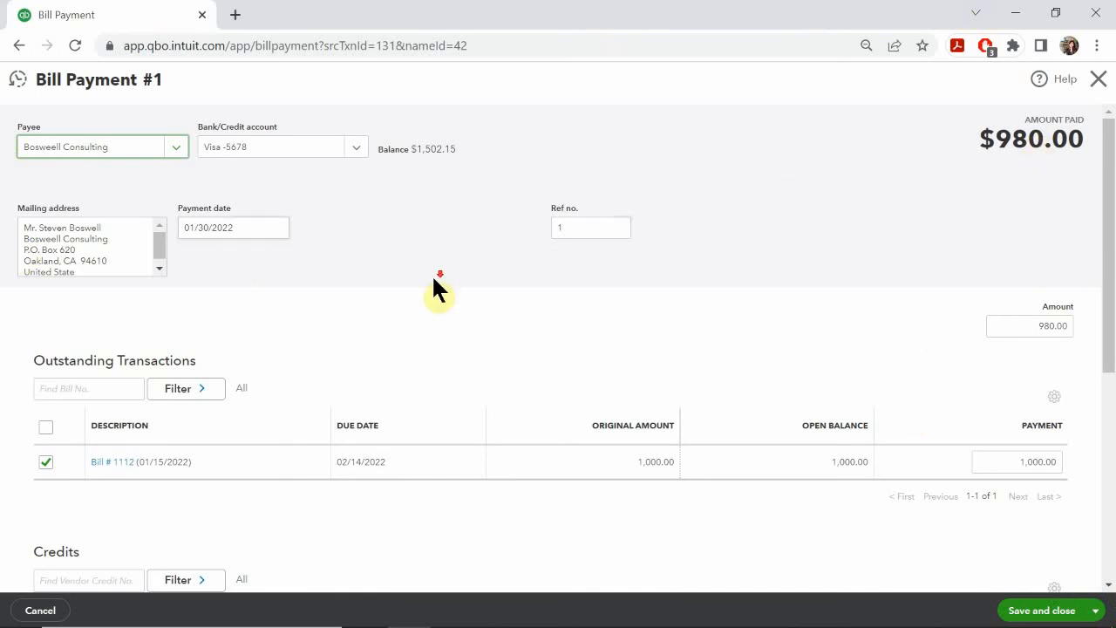
Step: Review bill 1112 and vendor credit 1112C on the bill payment, and save and close it
scroll(435, 279, down, 2)
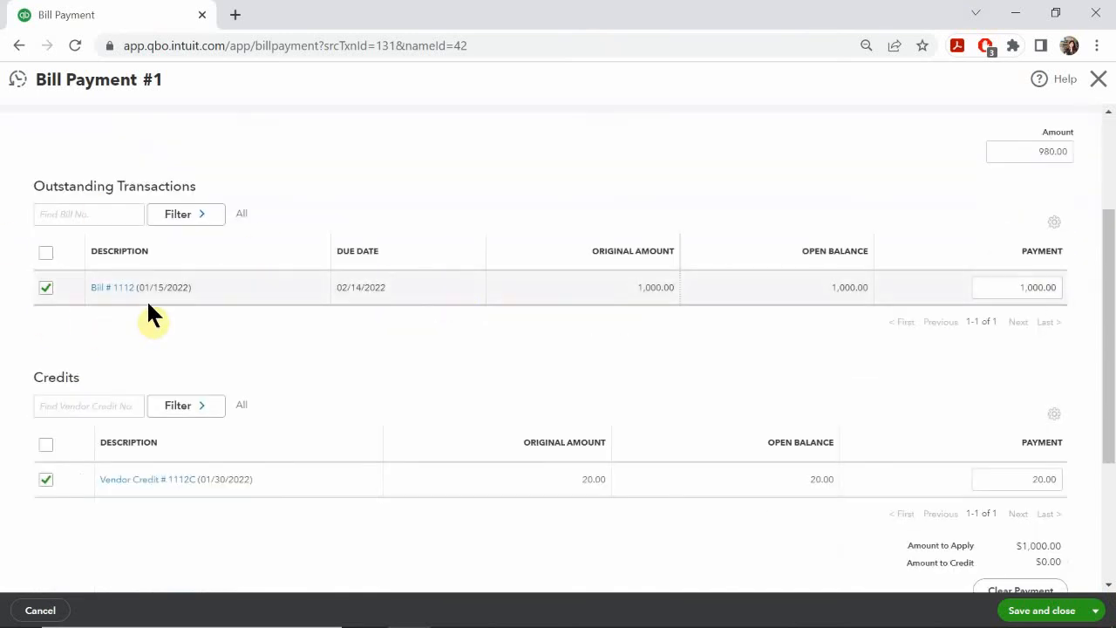
scroll(148, 306, down, 1)
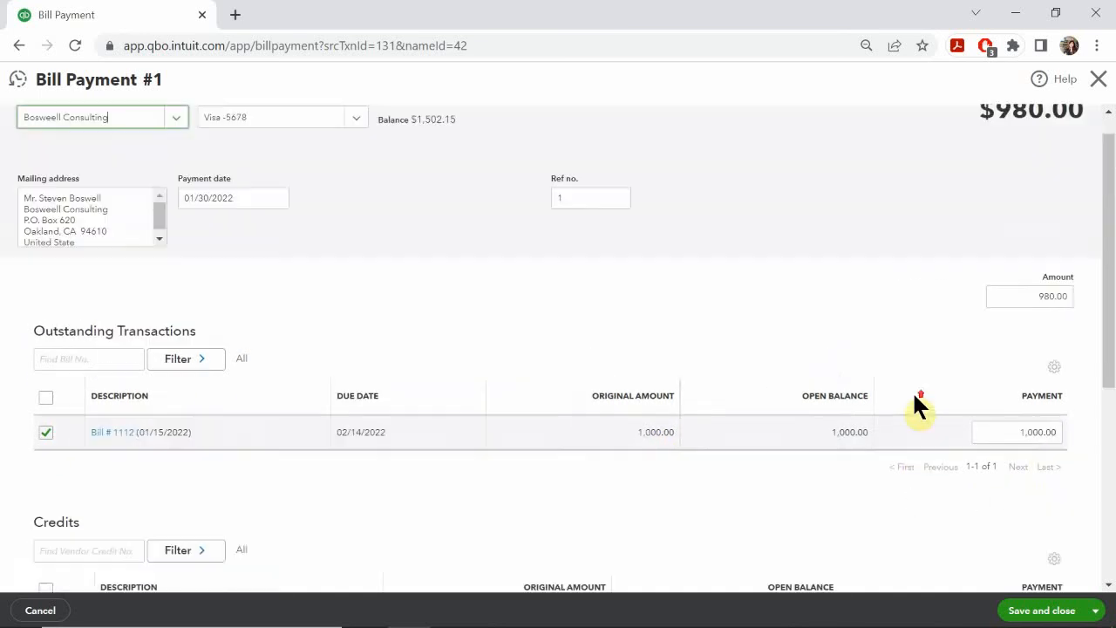
scroll(912, 401, up, 3)
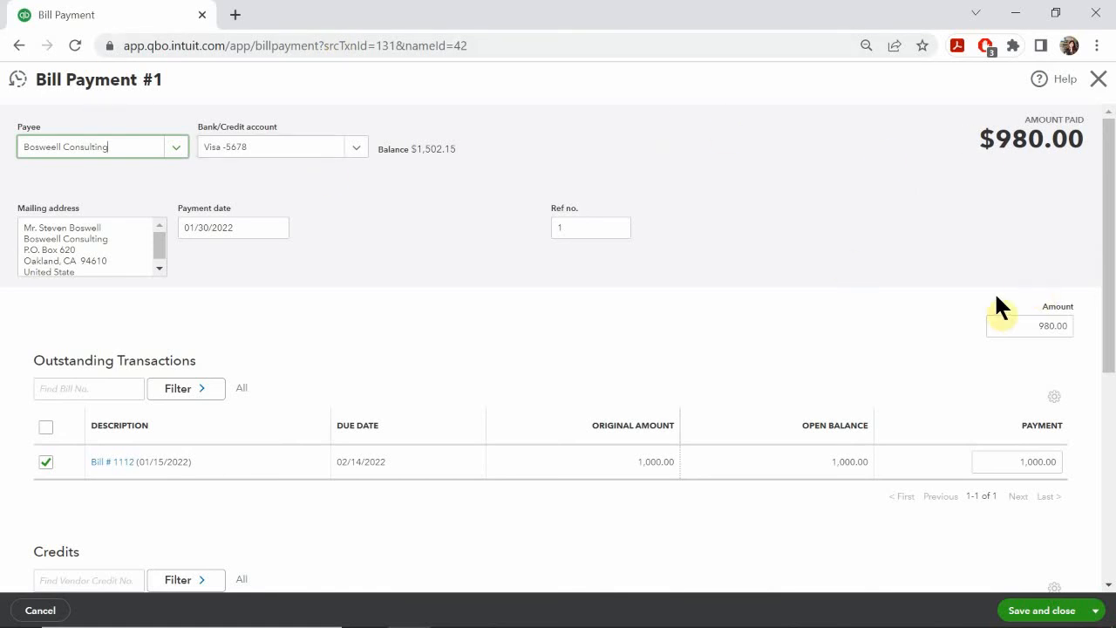
click(1034, 614)
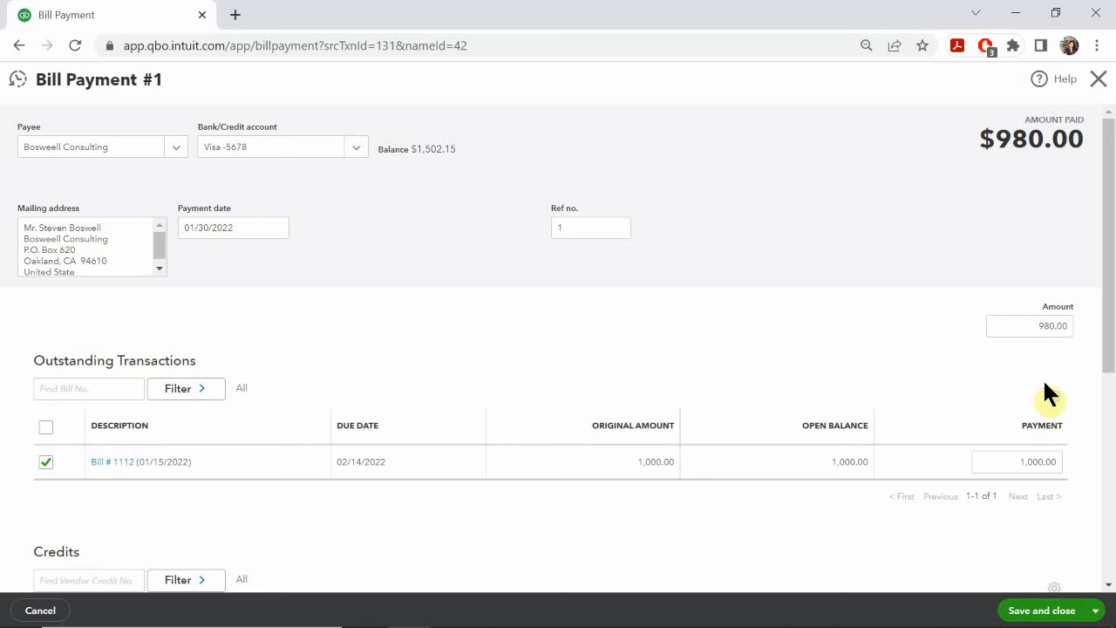
click(1039, 615)
scroll(352, 290, down, 5)
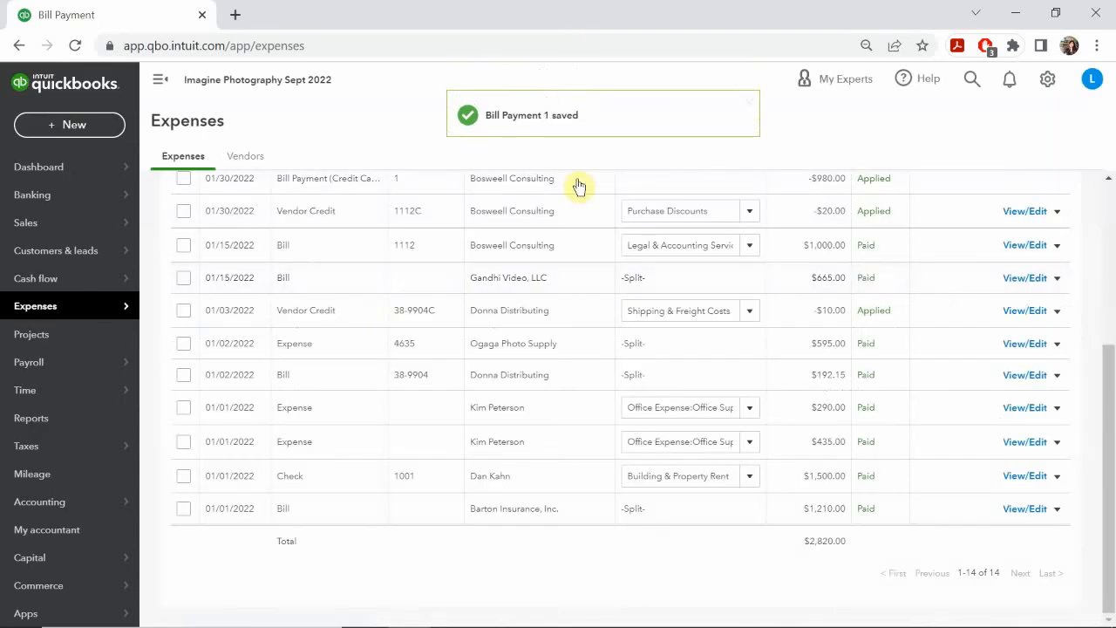
scroll(578, 186, up, 5)
mouse_move(515, 625)
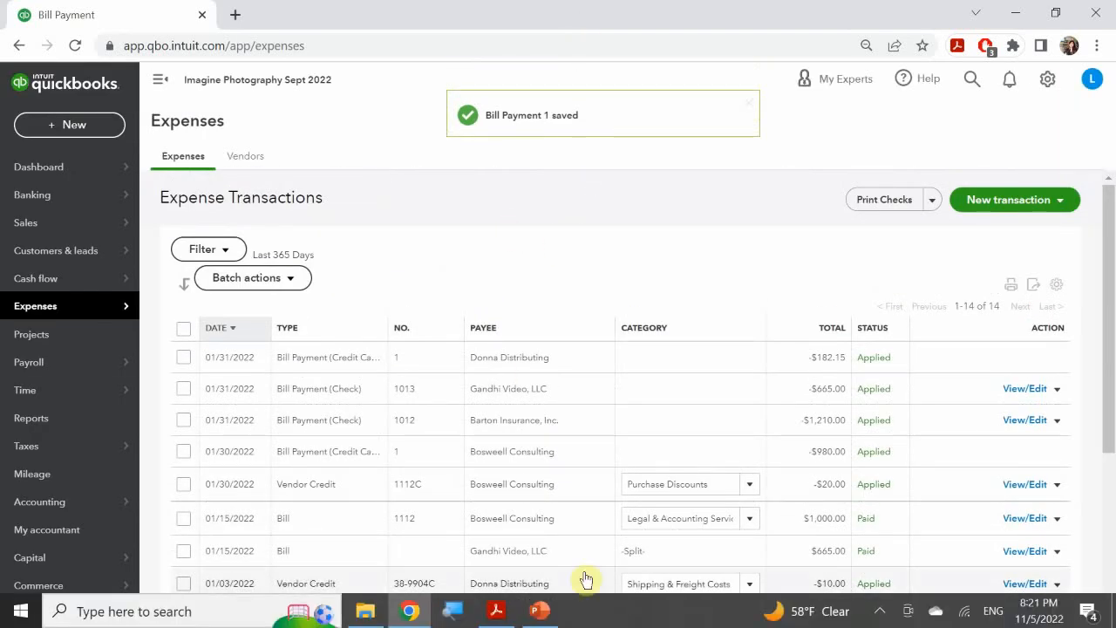
Step: Switch to the PowerPoint slide show and advance to the Vendor Refunds slide
mouse_move(534, 609)
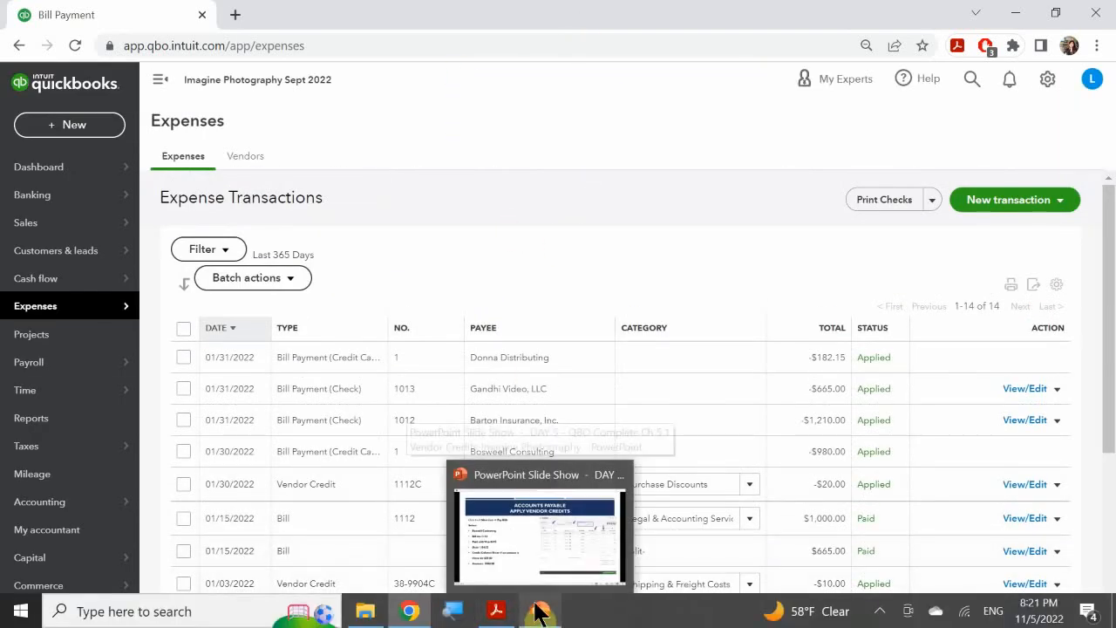
click(540, 526)
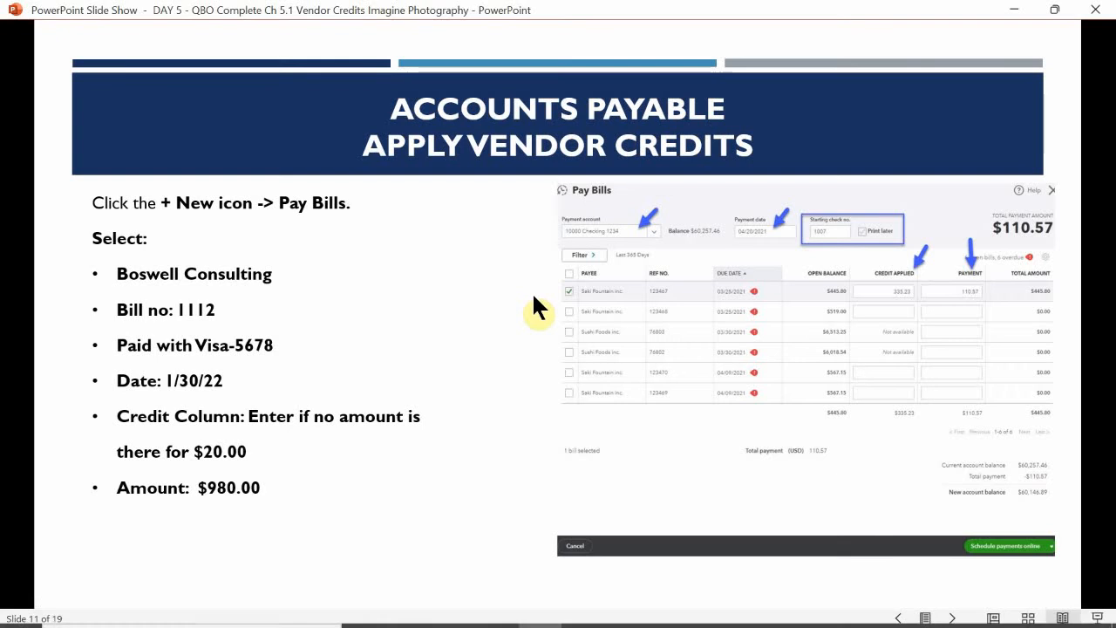
click(533, 296)
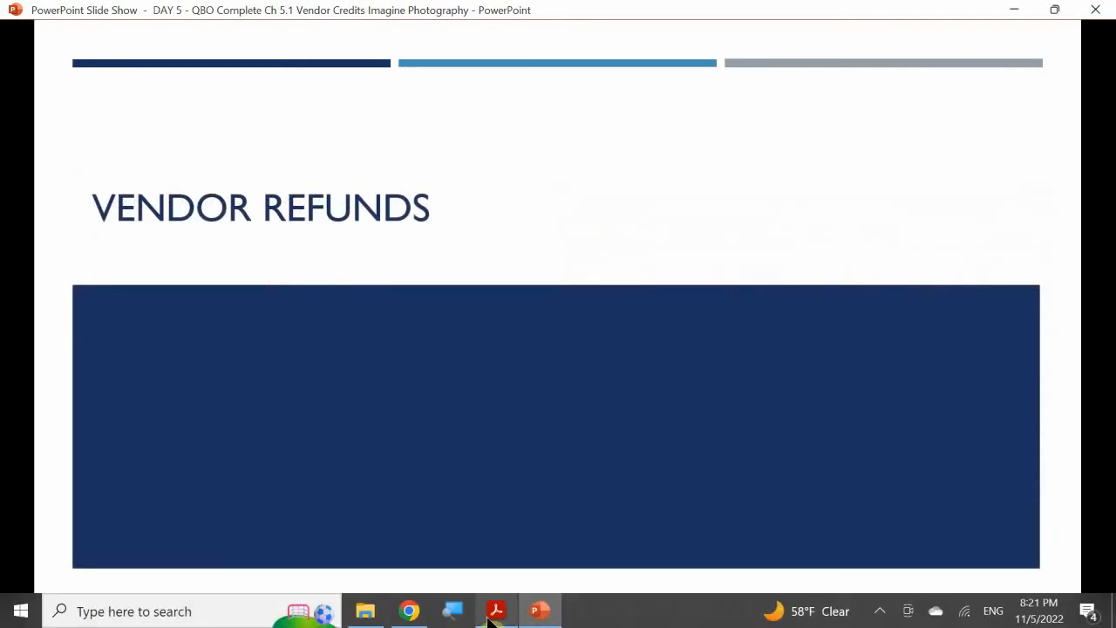
Step: Switch to the 05 ADVANCED TRANSACTIONS PDF in Acrobat Reader and find the Creating Vendor Refunds section
click(496, 610)
scroll(307, 361, down, 20)
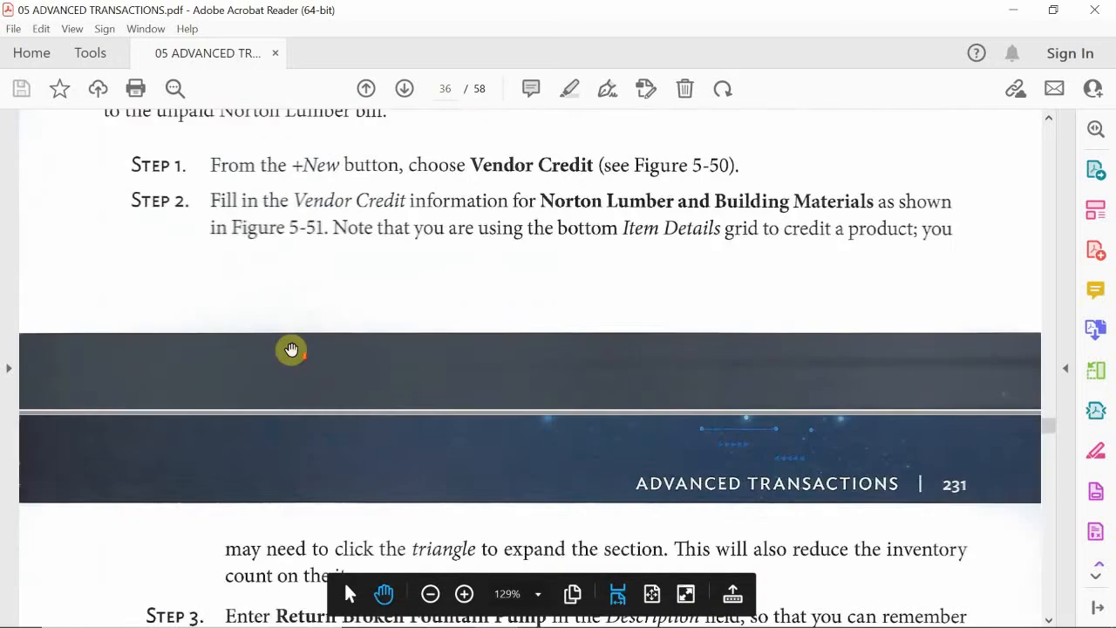
scroll(291, 350, down, 20)
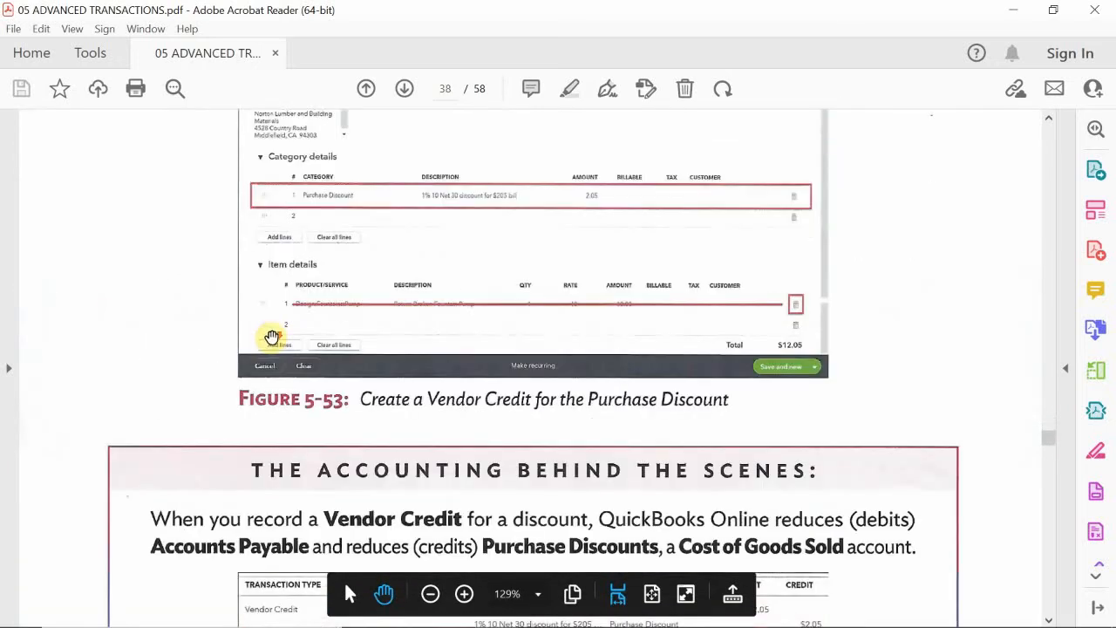
scroll(274, 338, down, 15)
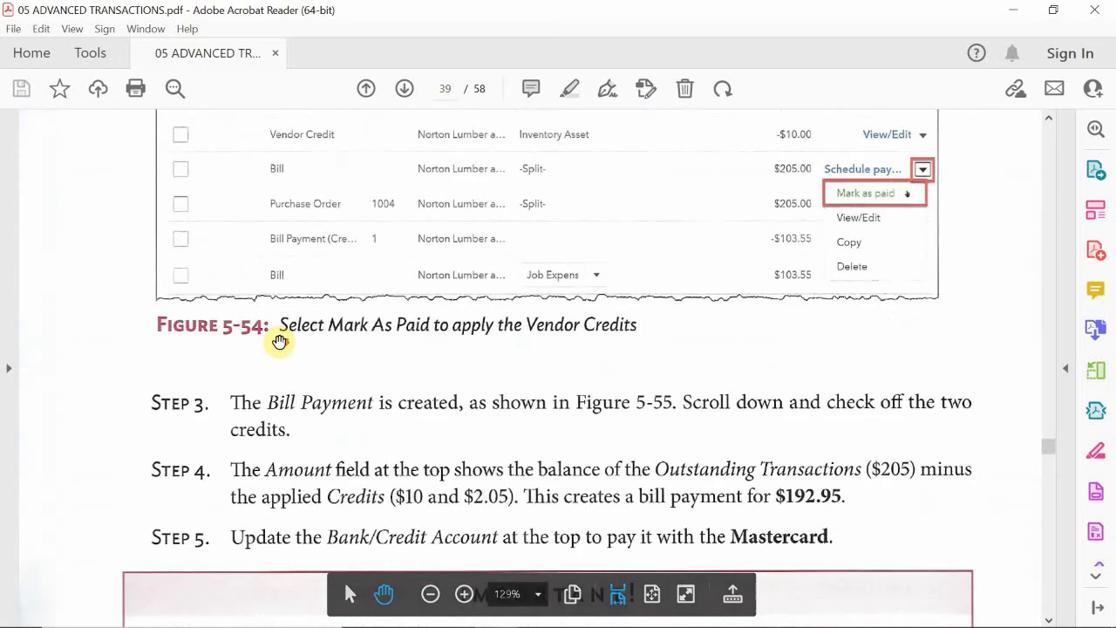
scroll(280, 341, down, 5)
scroll(292, 345, down, 2)
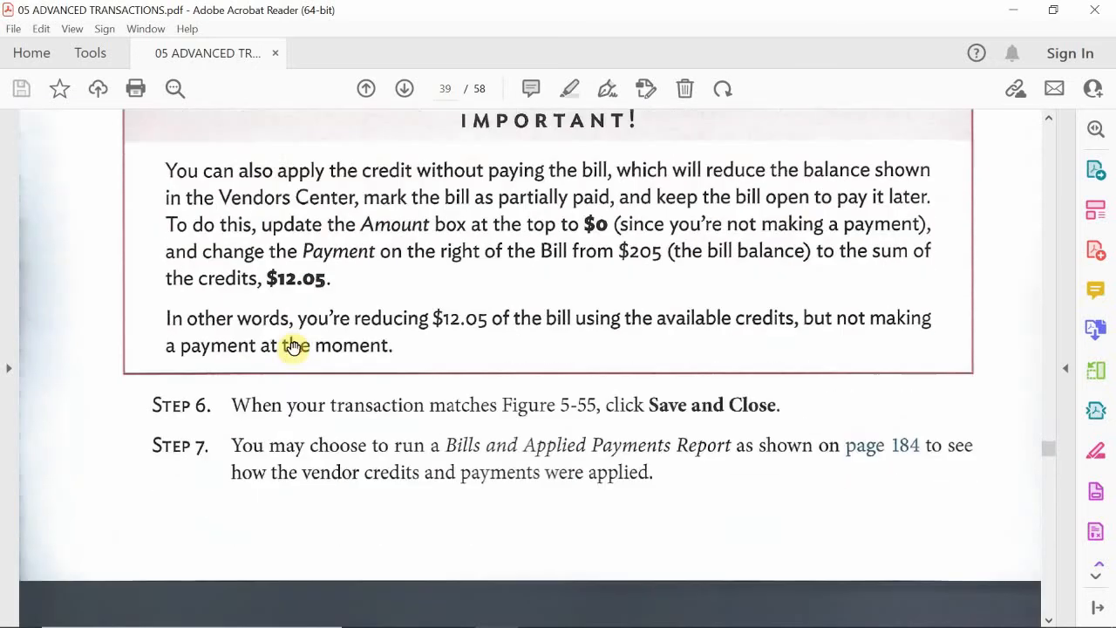
scroll(294, 349, down, 5)
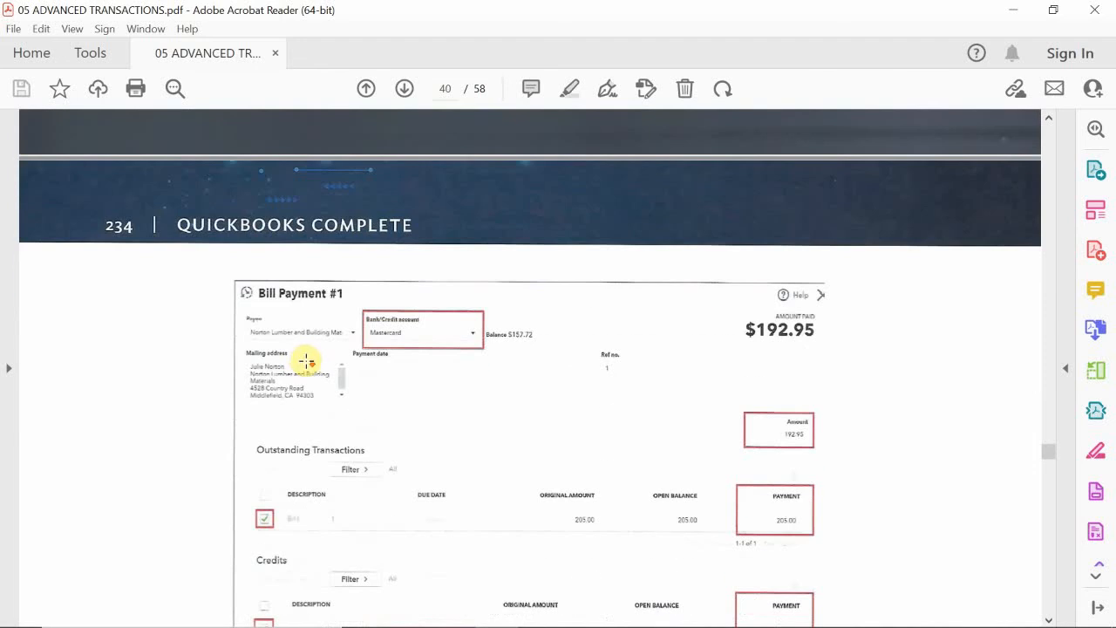
scroll(310, 360, down, 10)
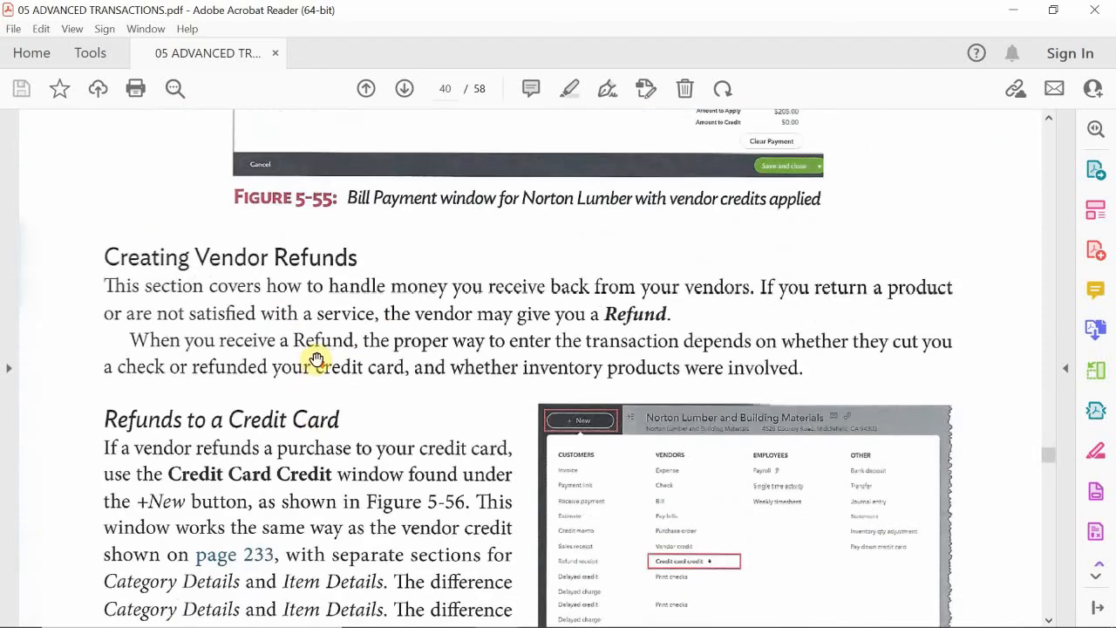
scroll(315, 358, down, 2)
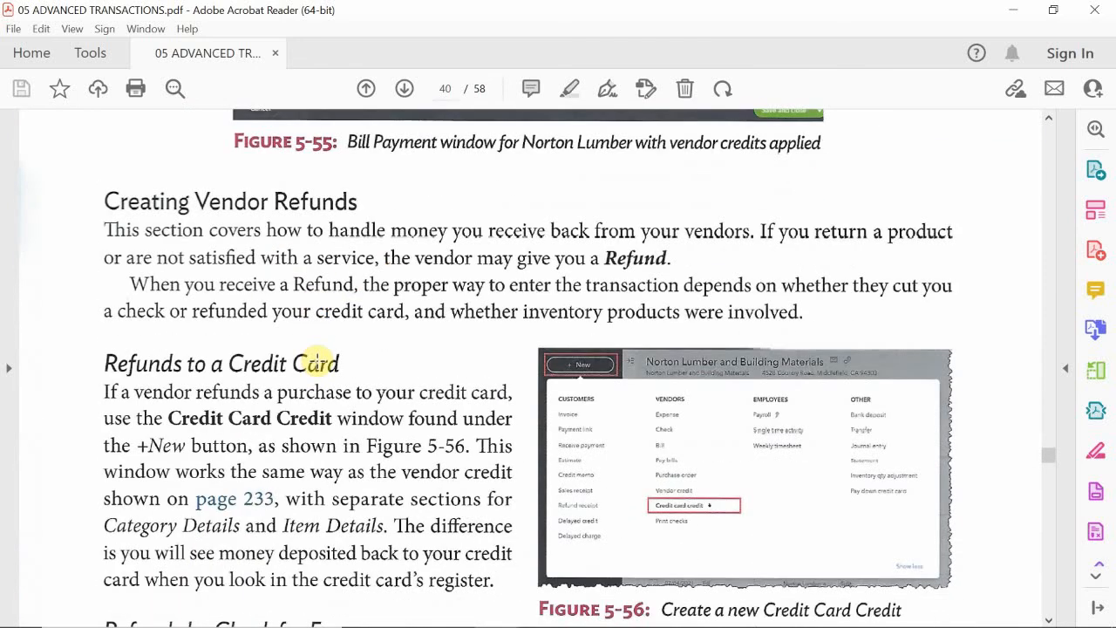
Step: Read the PDF's guidance on refunds to a credit card and refunds by check for expenses
scroll(315, 361, up, 4)
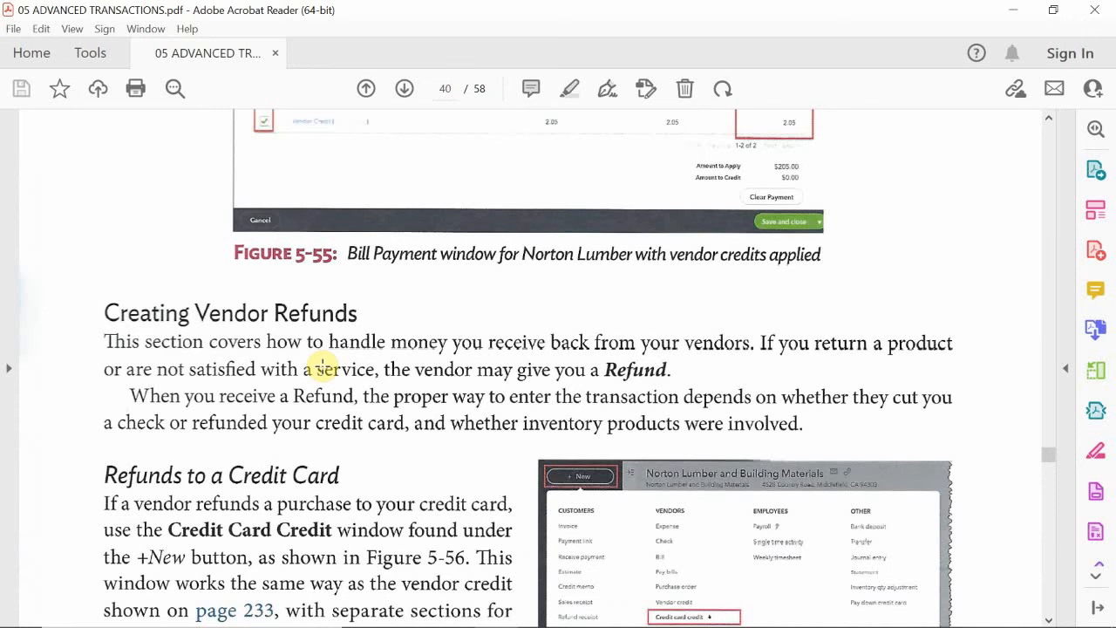
scroll(348, 371, down, 2)
scroll(350, 377, down, 1)
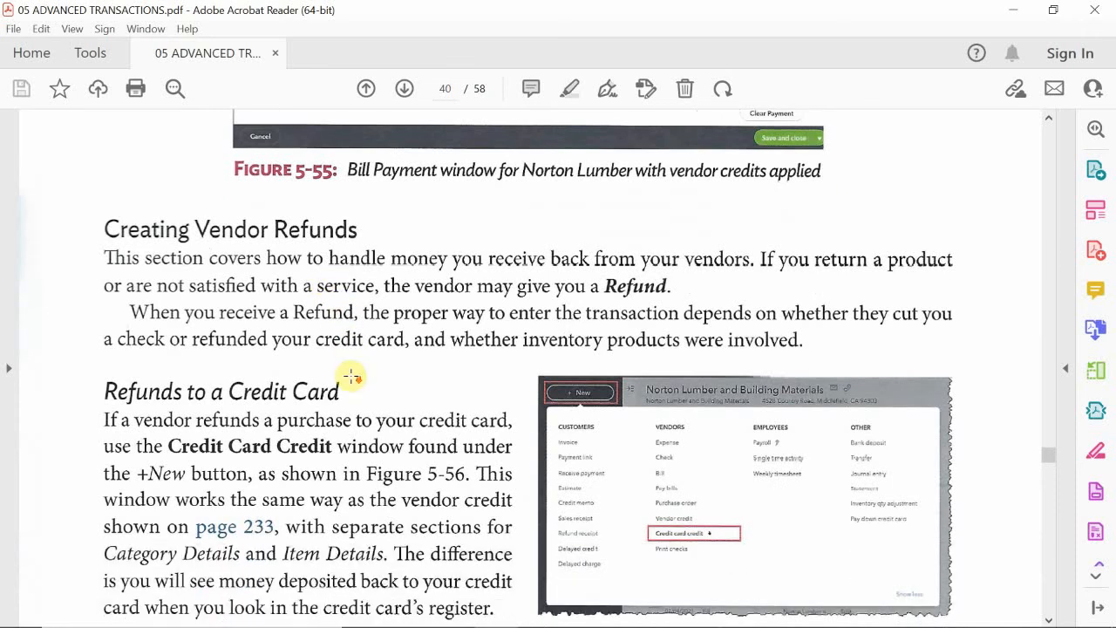
scroll(351, 377, down, 5)
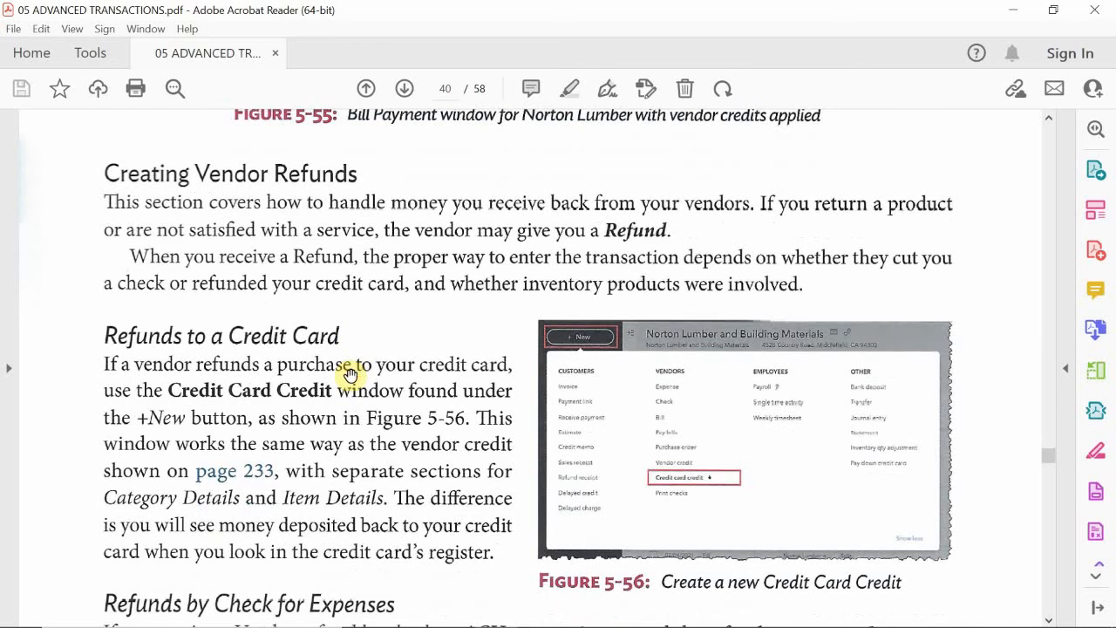
scroll(347, 377, down, 1)
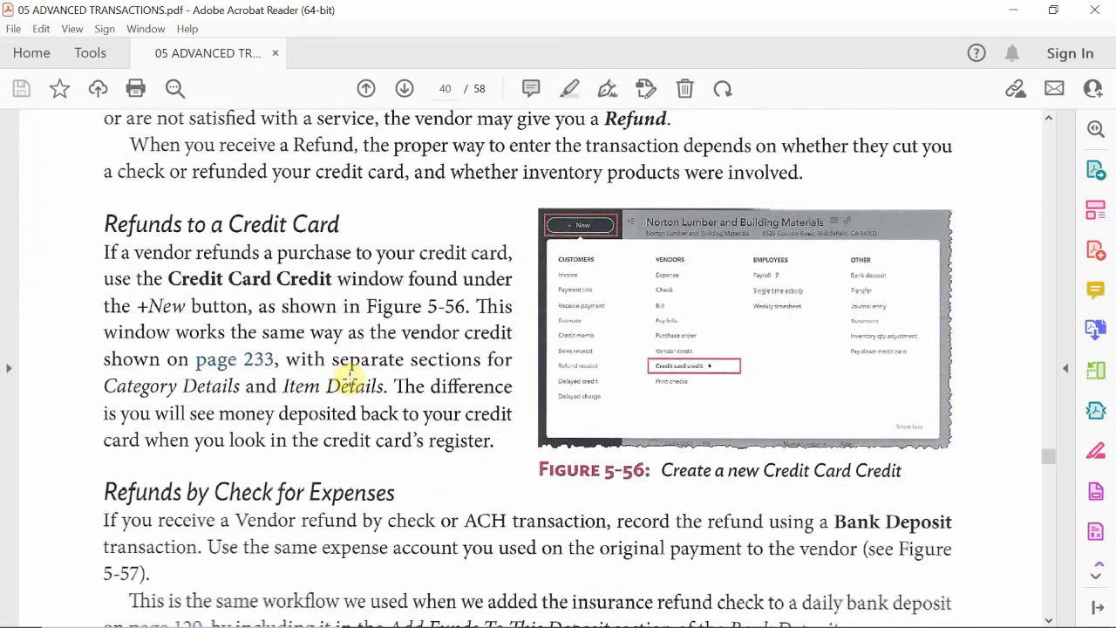
scroll(350, 374, down, 1)
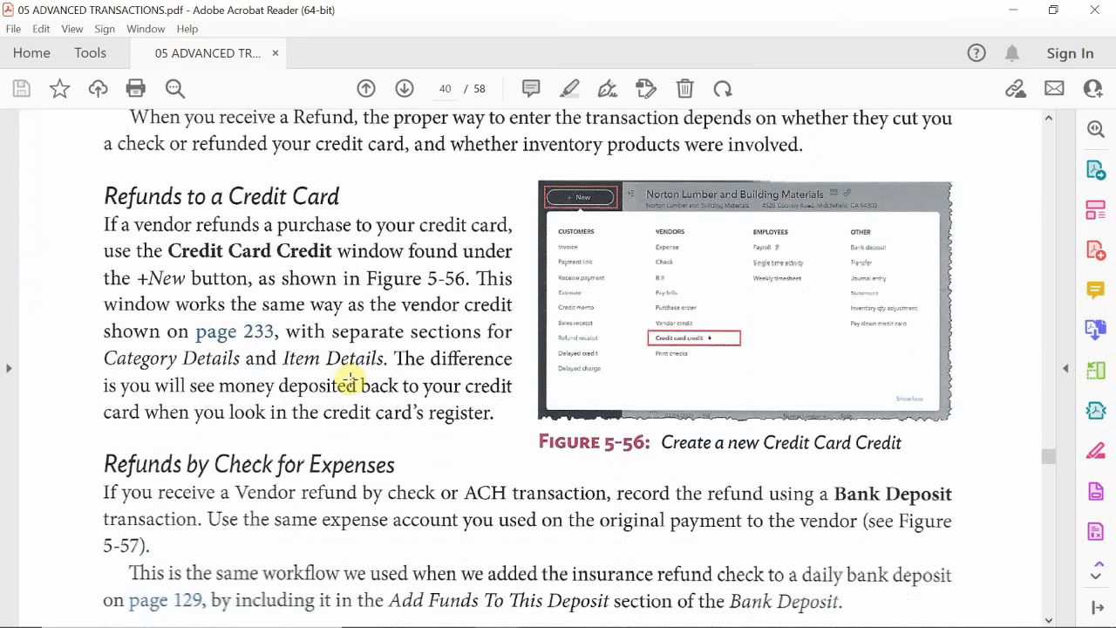
scroll(349, 380, down, 3)
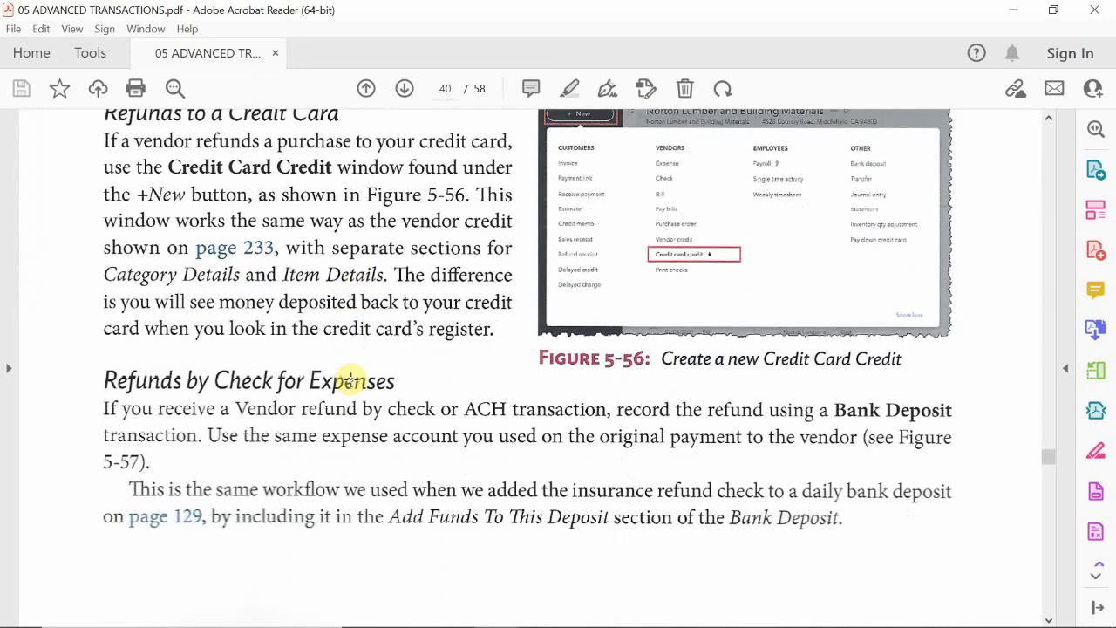
scroll(353, 377, down, 4)
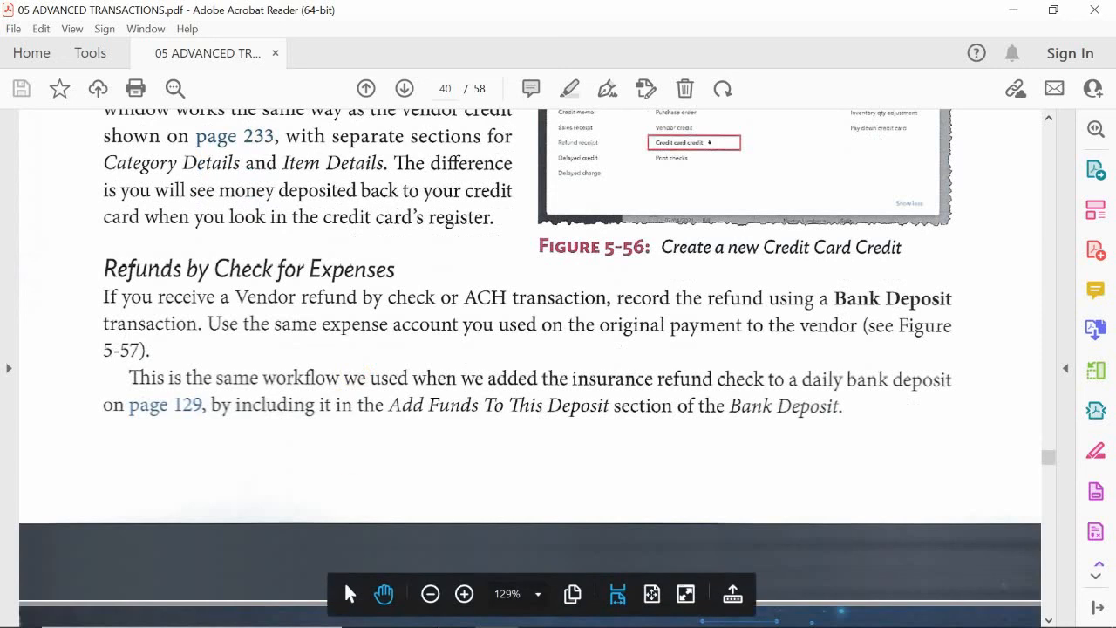
Step: Return to the PowerPoint slide show and review the Credit Cards and Credit Card Credits exercise slides
click(539, 612)
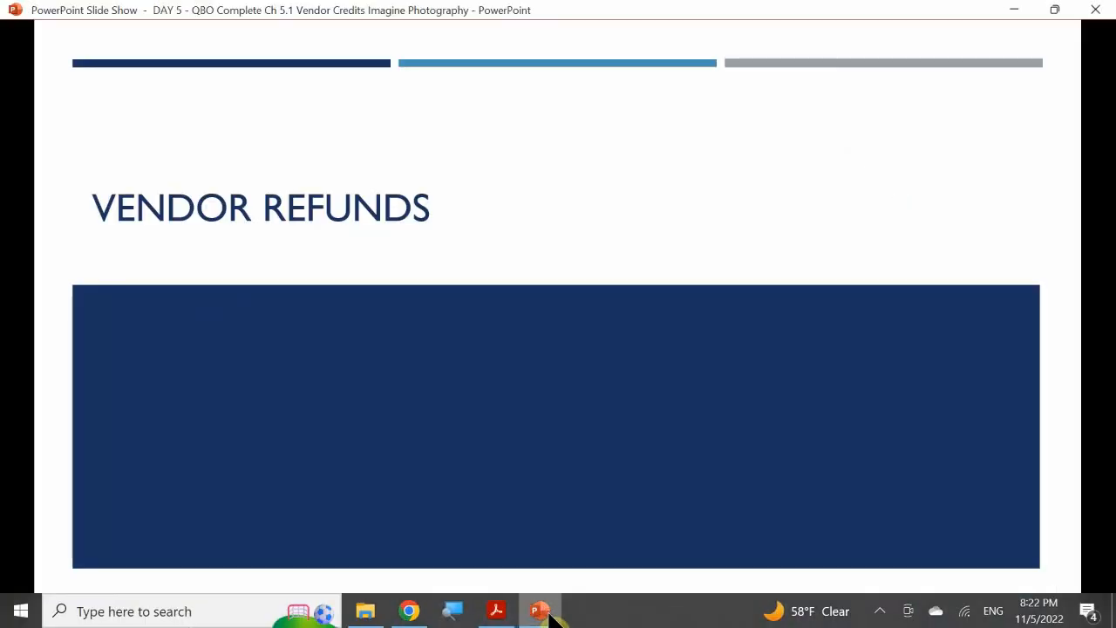
click(477, 333)
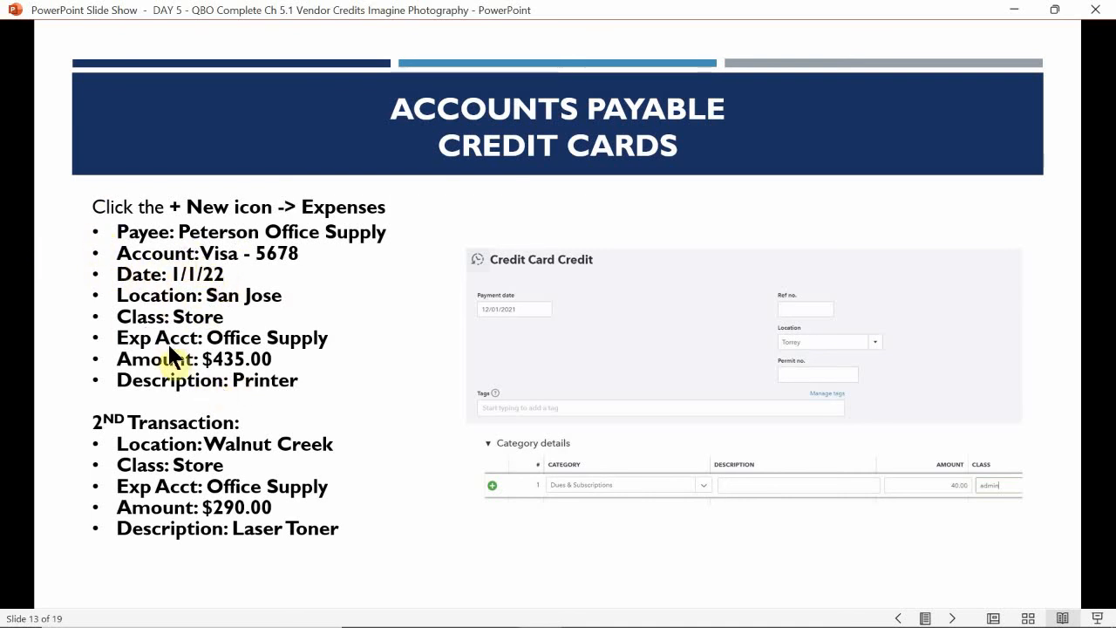
click(234, 470)
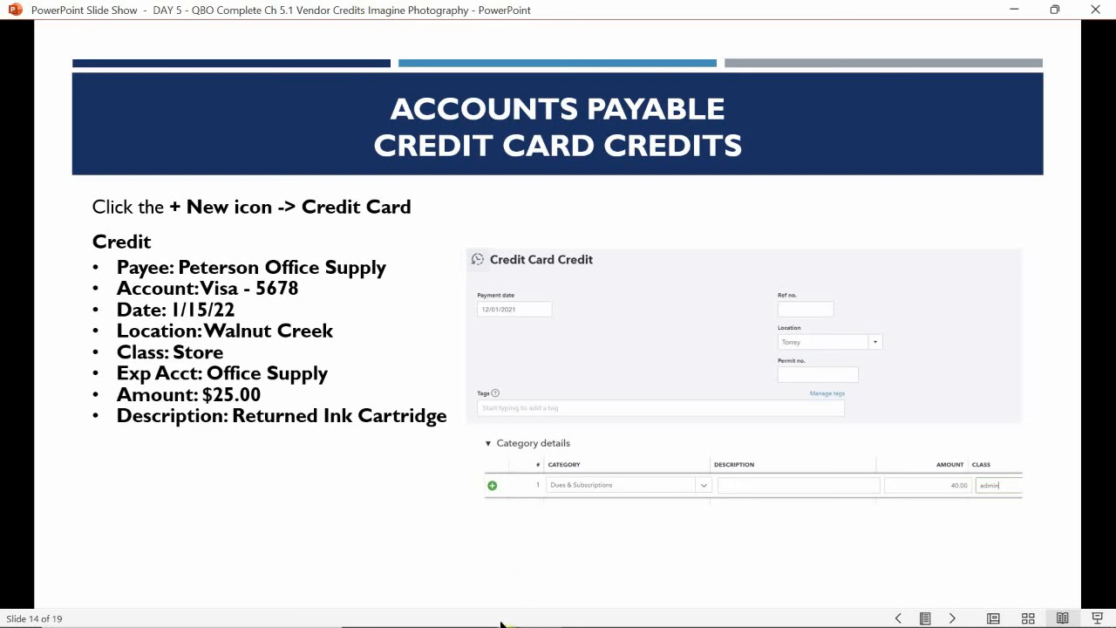
Step: Switch to QuickBooks Online in Chrome and start a new credit card credit
mouse_move(438, 614)
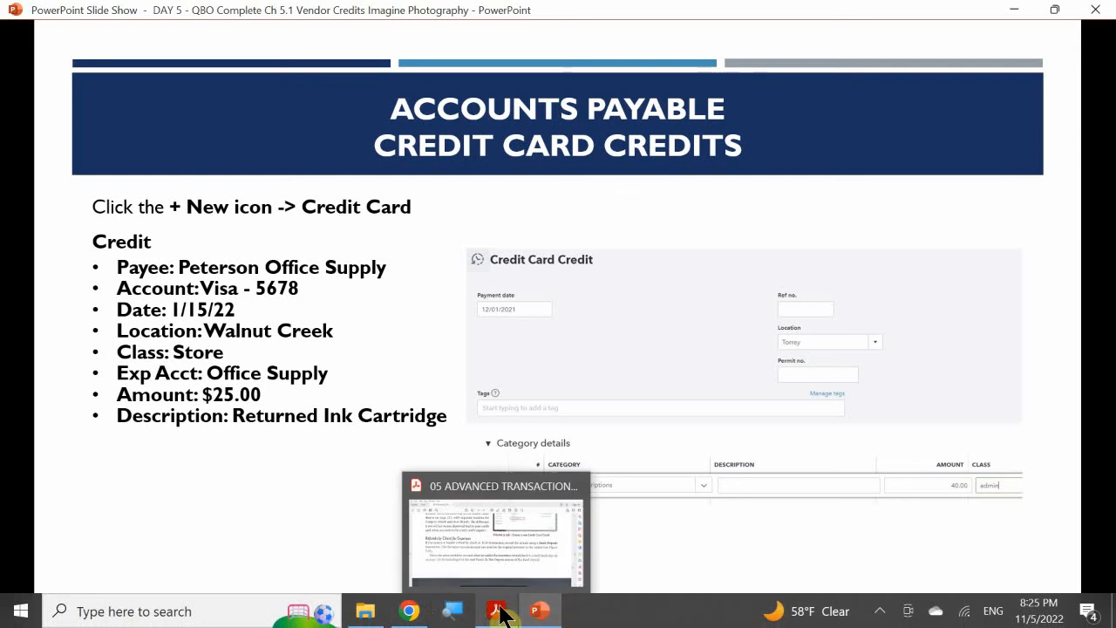
mouse_move(398, 604)
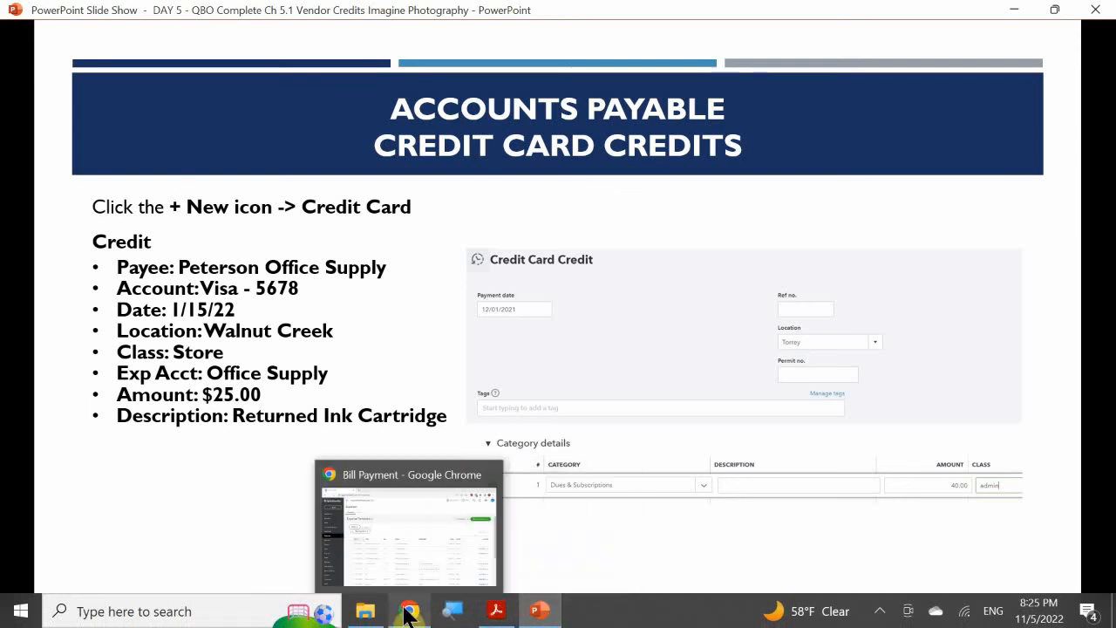
mouse_move(392, 553)
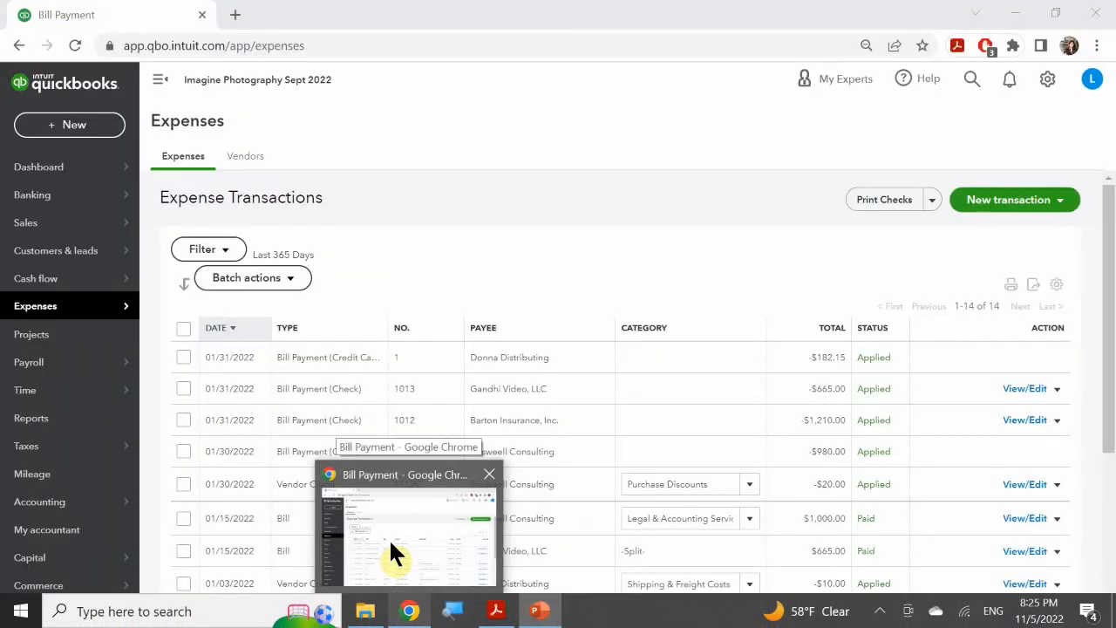
click(391, 552)
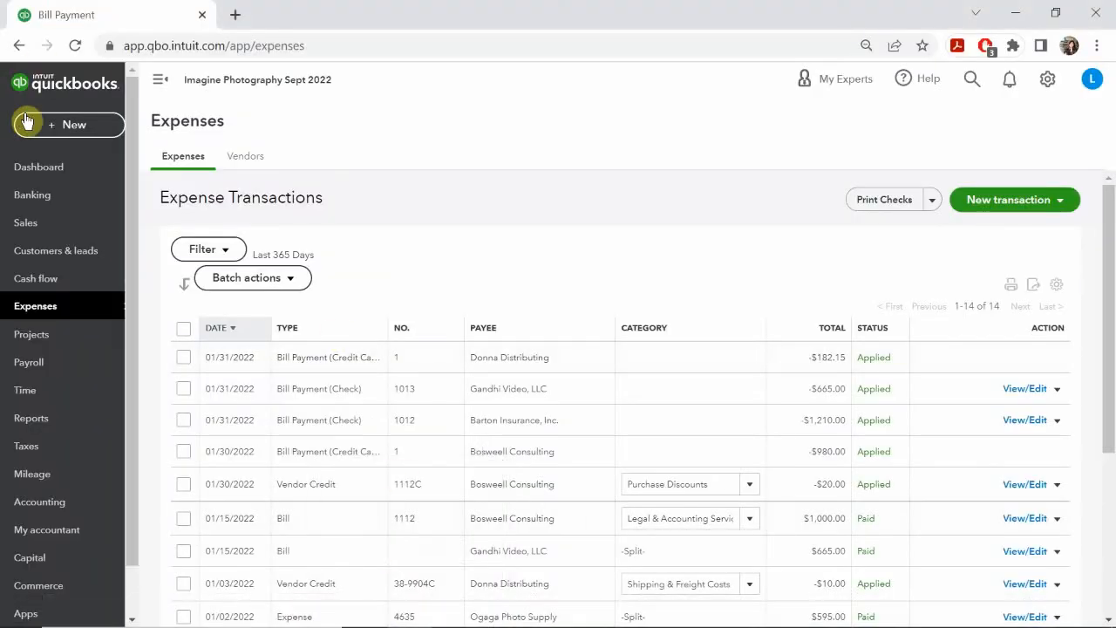
click(54, 128)
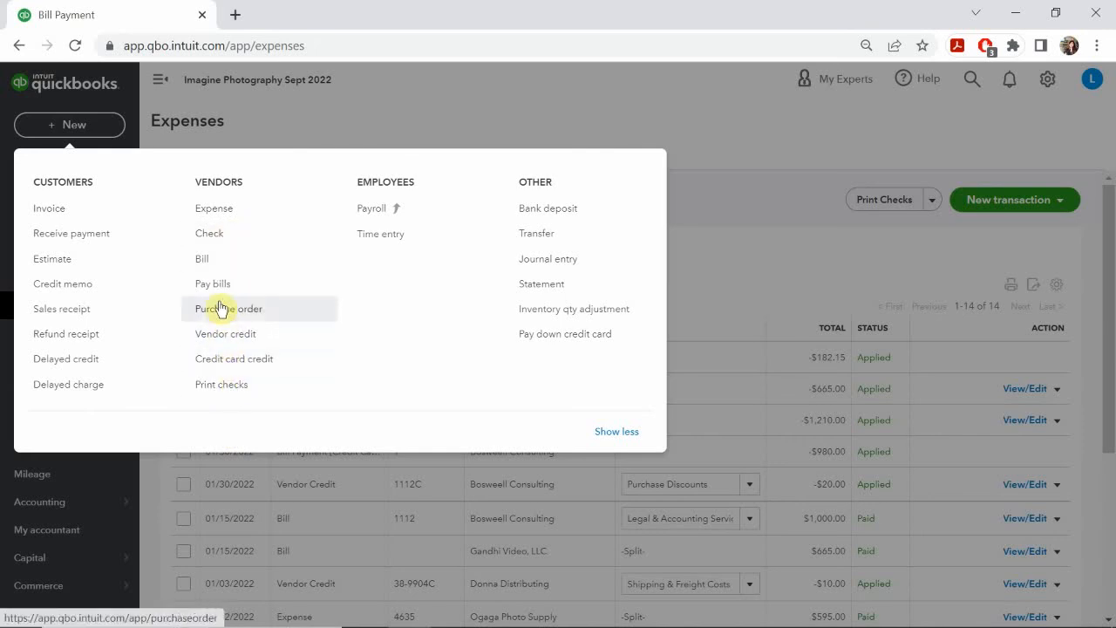
click(240, 365)
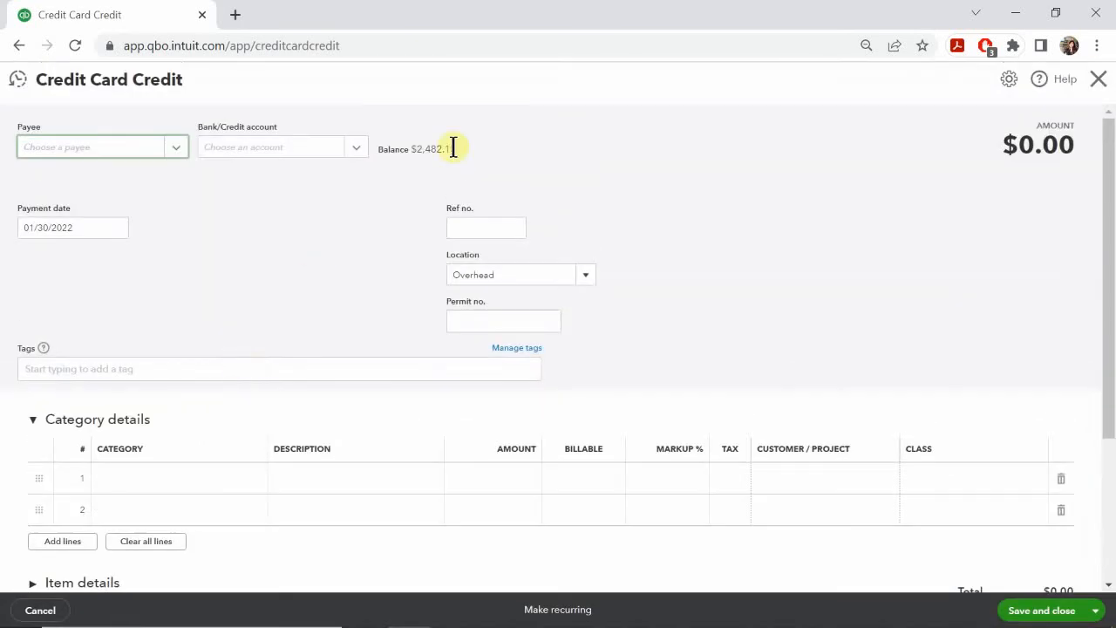
Step: Select the existing vendor matching Peterson Office Supply as the credit's payee, and check the PowerPoint slide before returning to QuickBooks Online
click(93, 148)
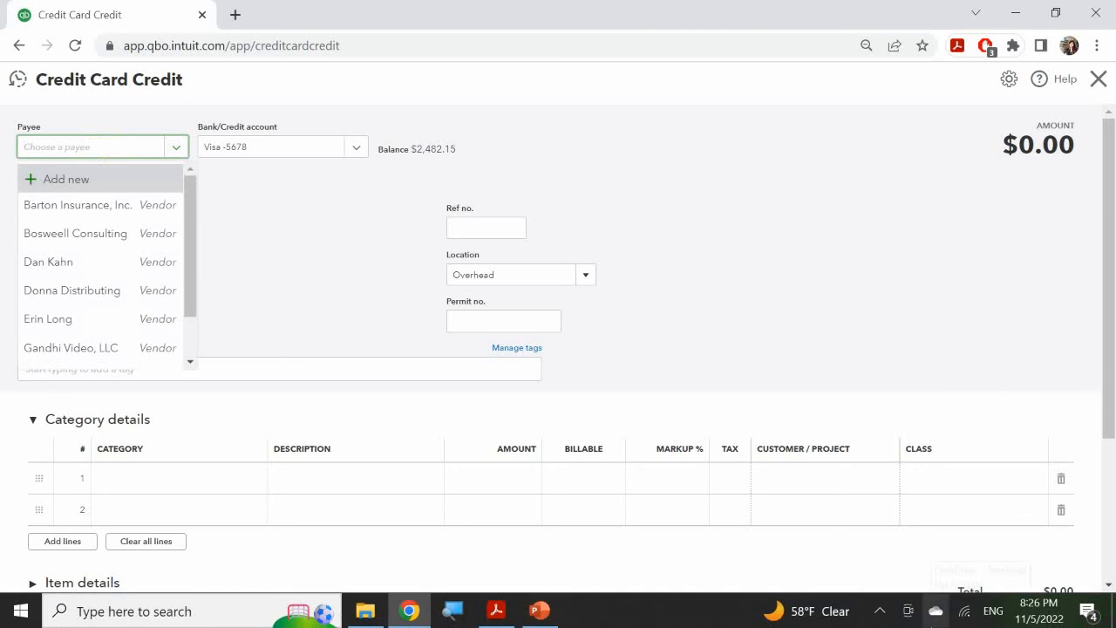
text([)
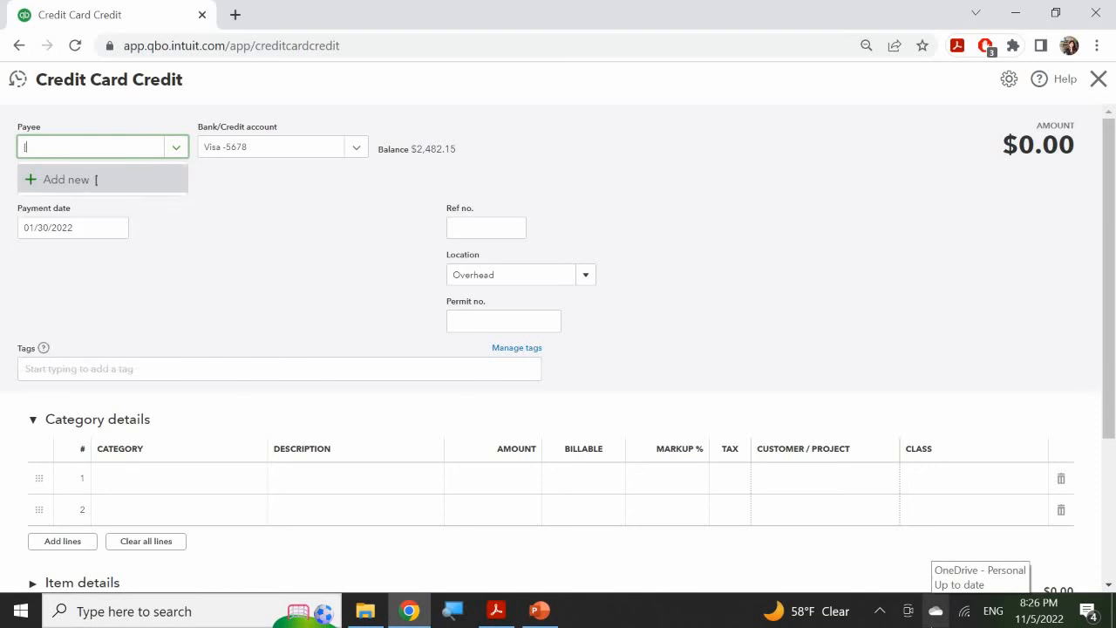
key(BackSpace)
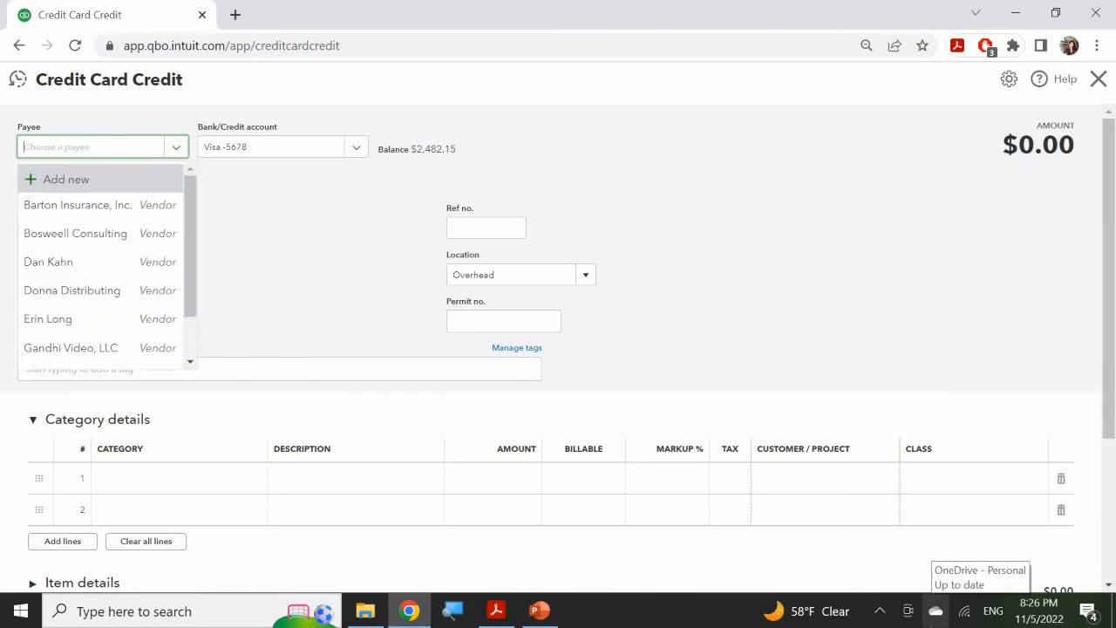
text(pe)
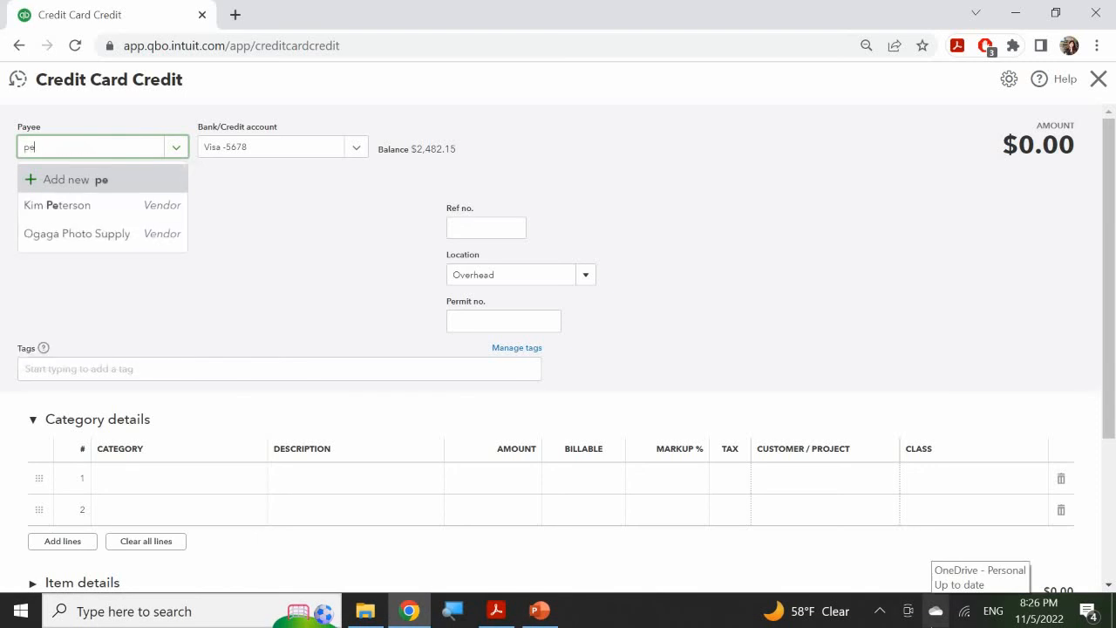
text(tersom)
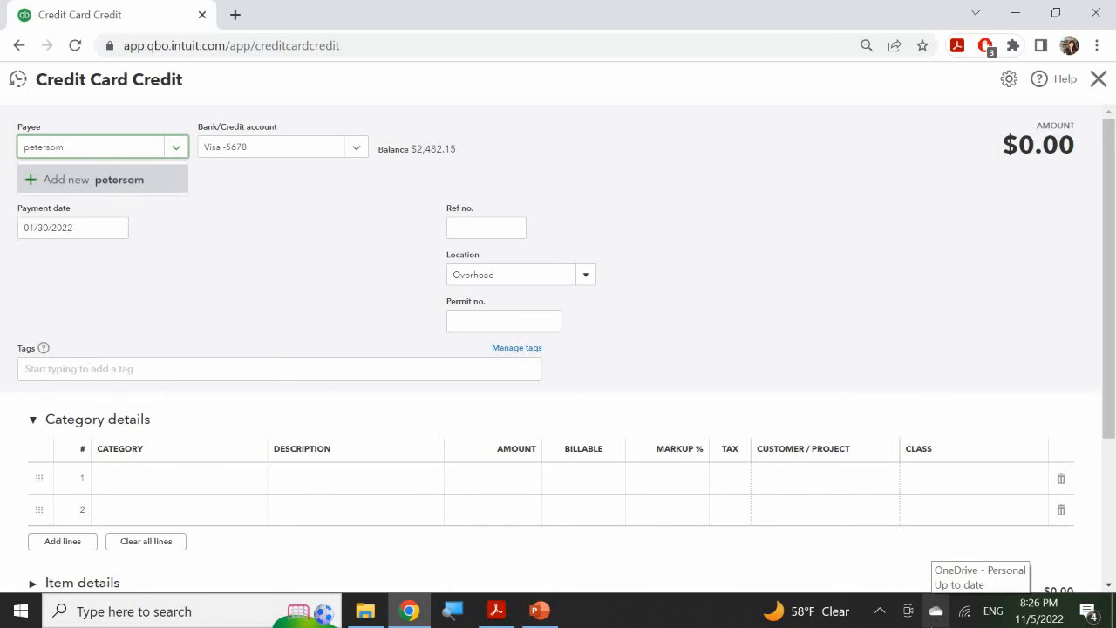
key(BackSpace)
text(n)
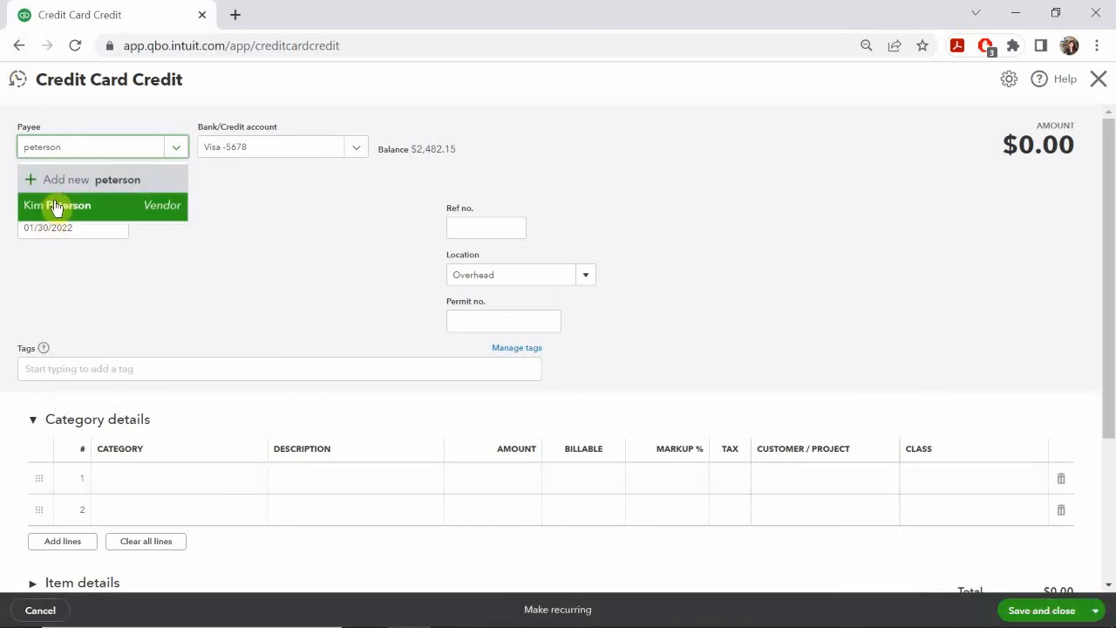
click(55, 206)
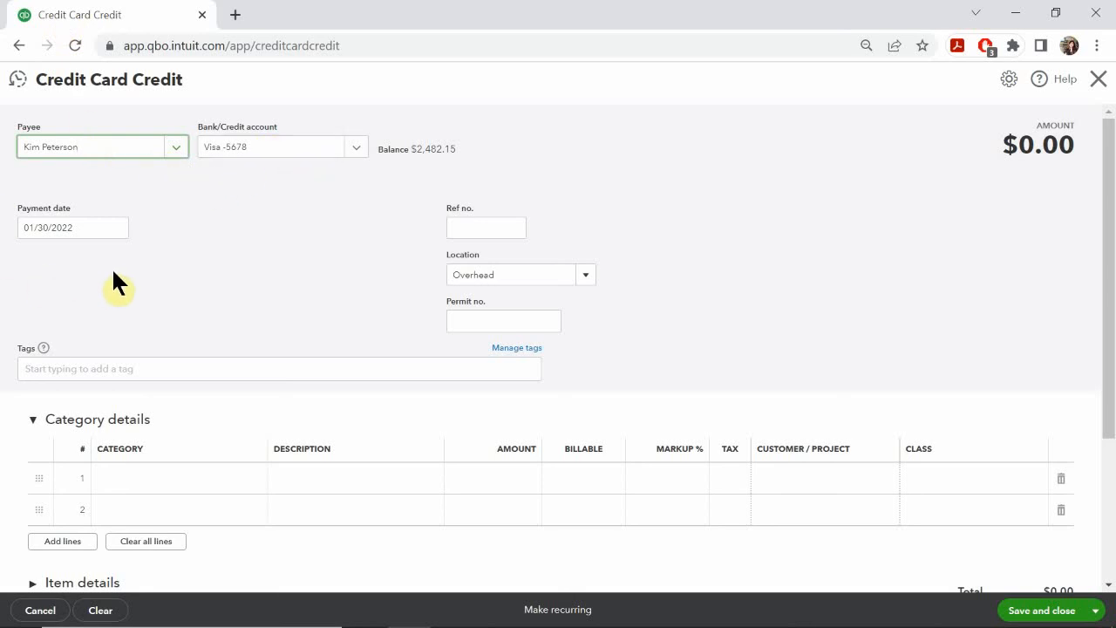
click(537, 614)
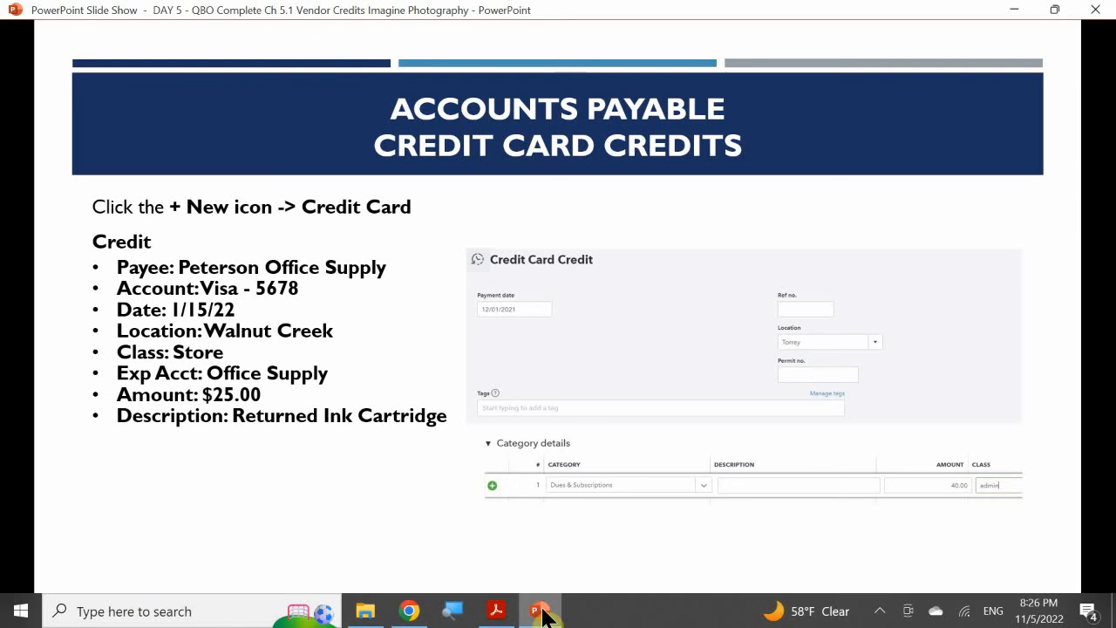
click(540, 614)
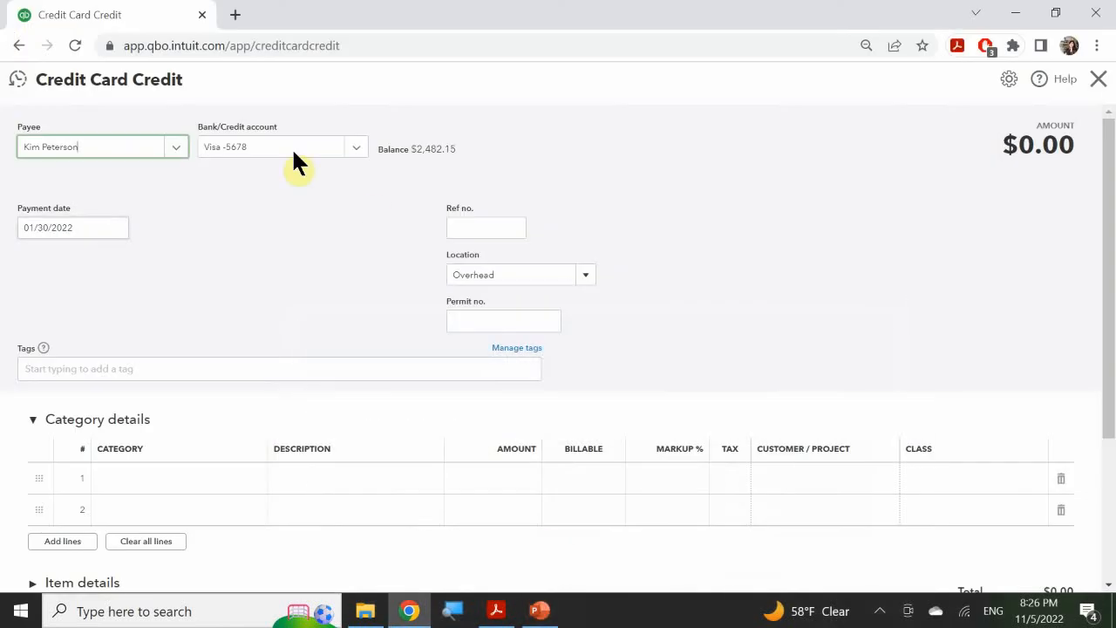
Step: Set the credit card credit's payment date to 01/15/2022 and its location to Walnut Creek
click(116, 228)
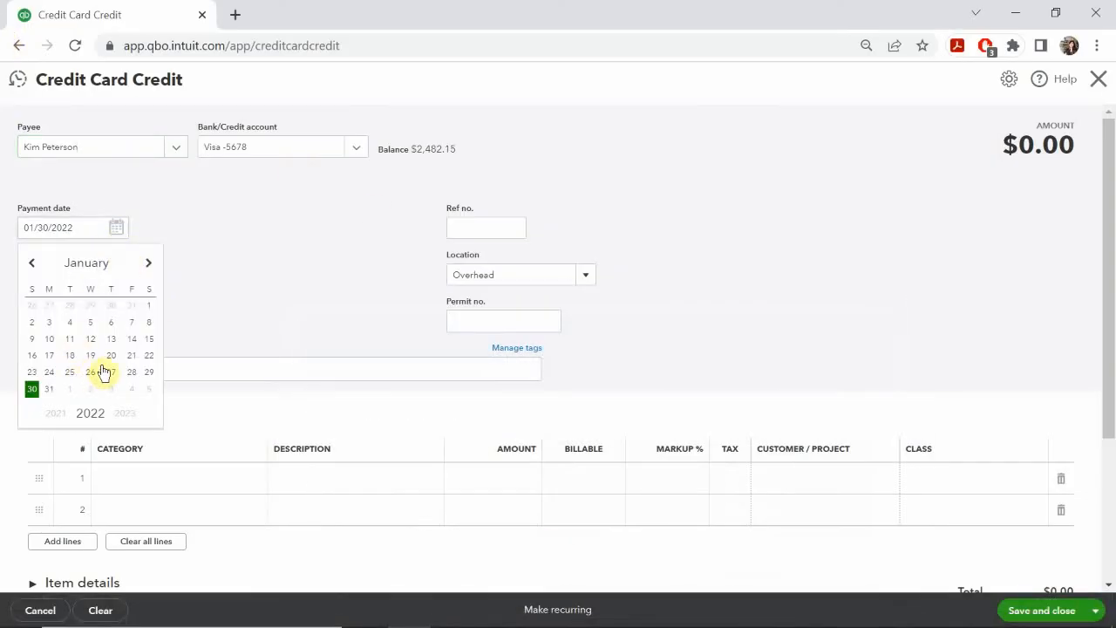
click(149, 338)
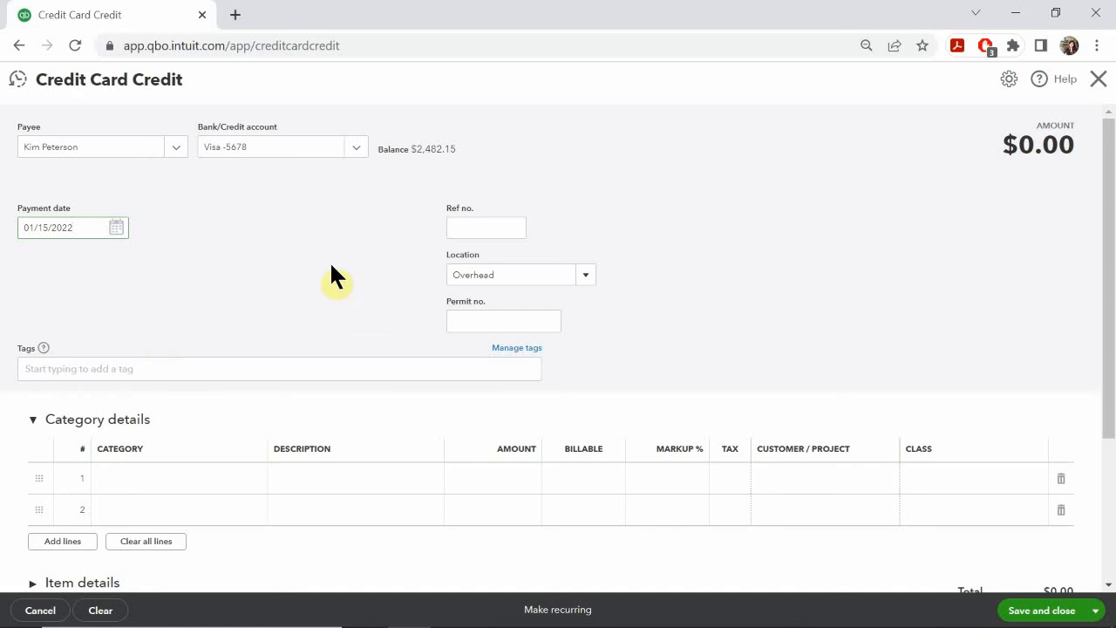
click(476, 228)
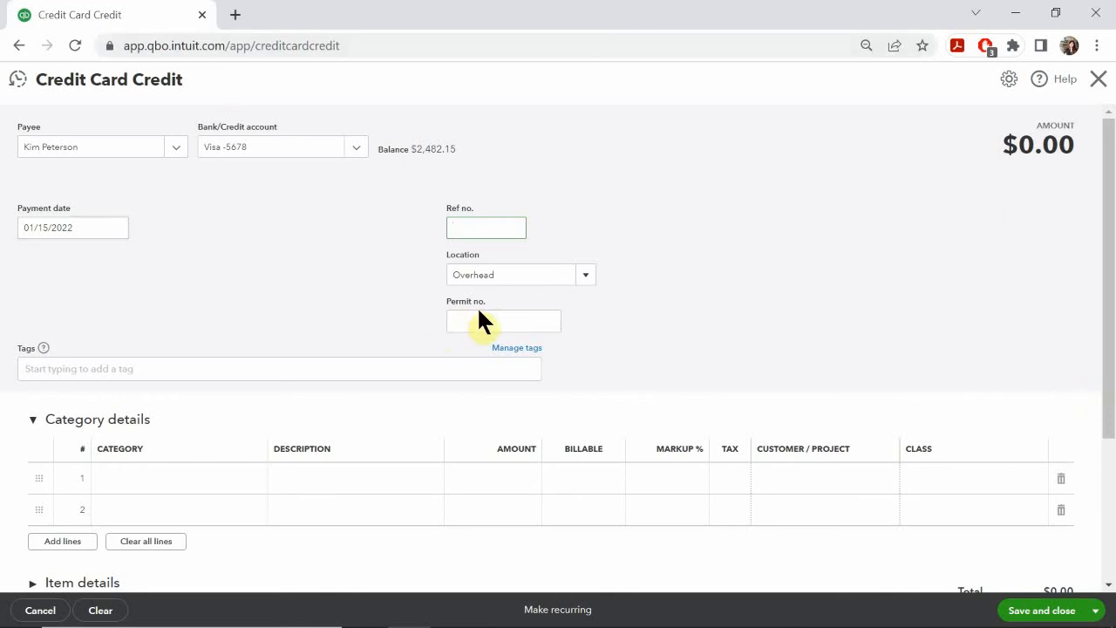
click(585, 277)
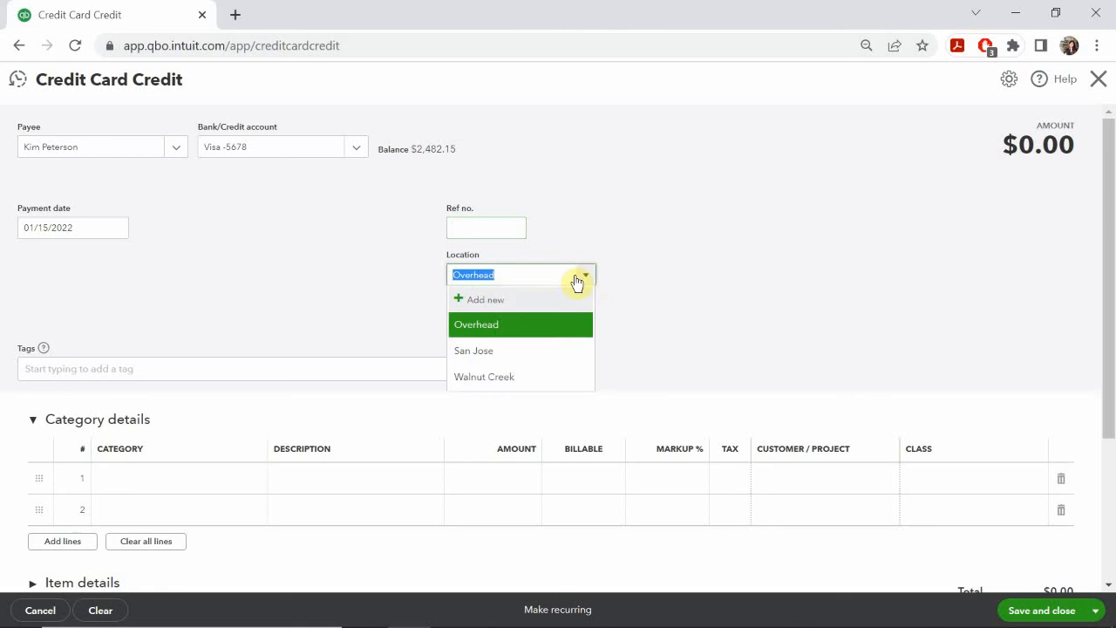
click(476, 383)
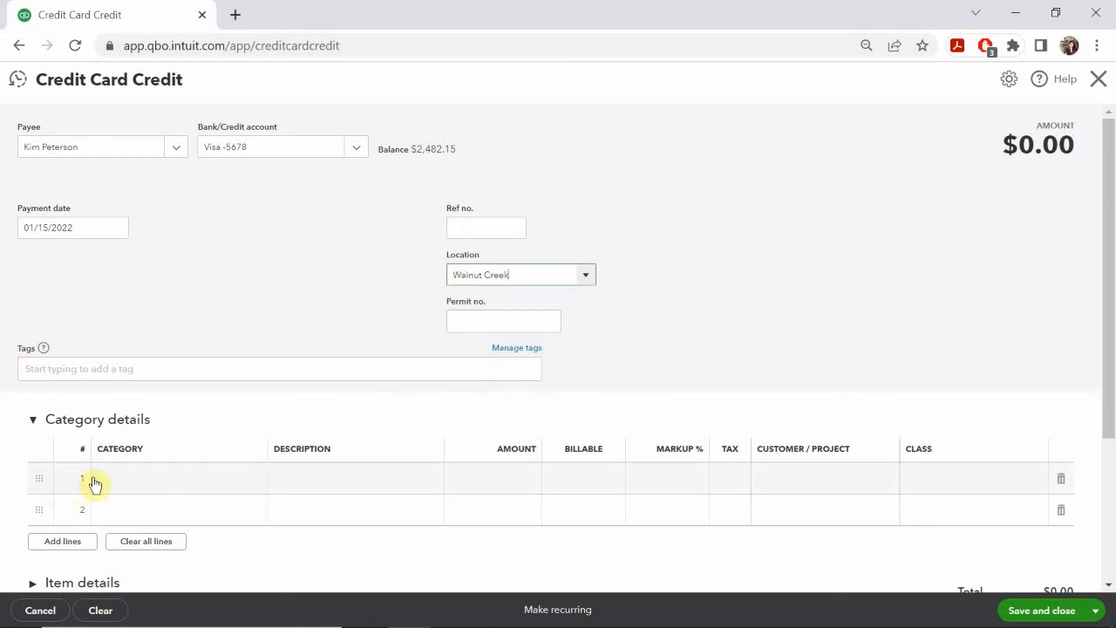
Step: Check the exercise slide in PowerPoint and set the first category line to Office Expense:Office Supplies in QuickBooks Online
click(147, 485)
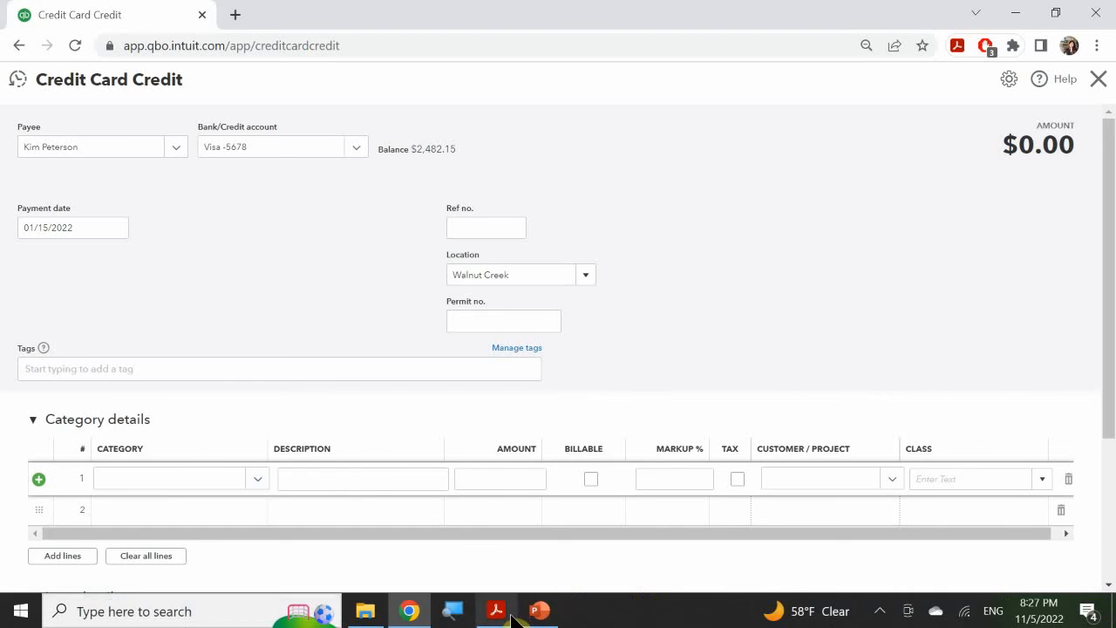
click(539, 610)
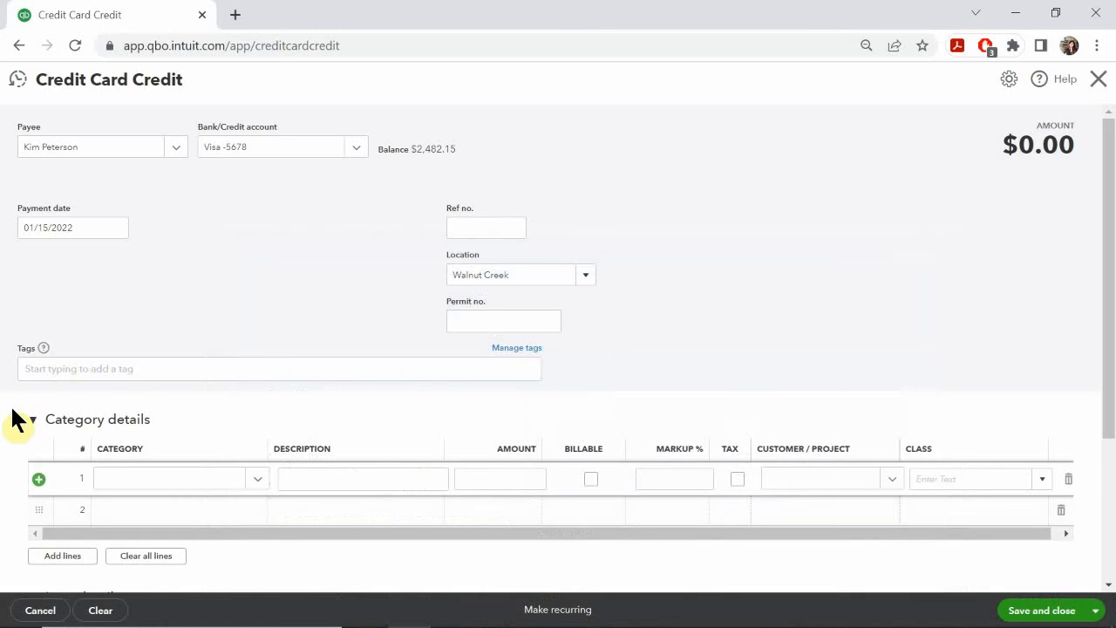
click(136, 478)
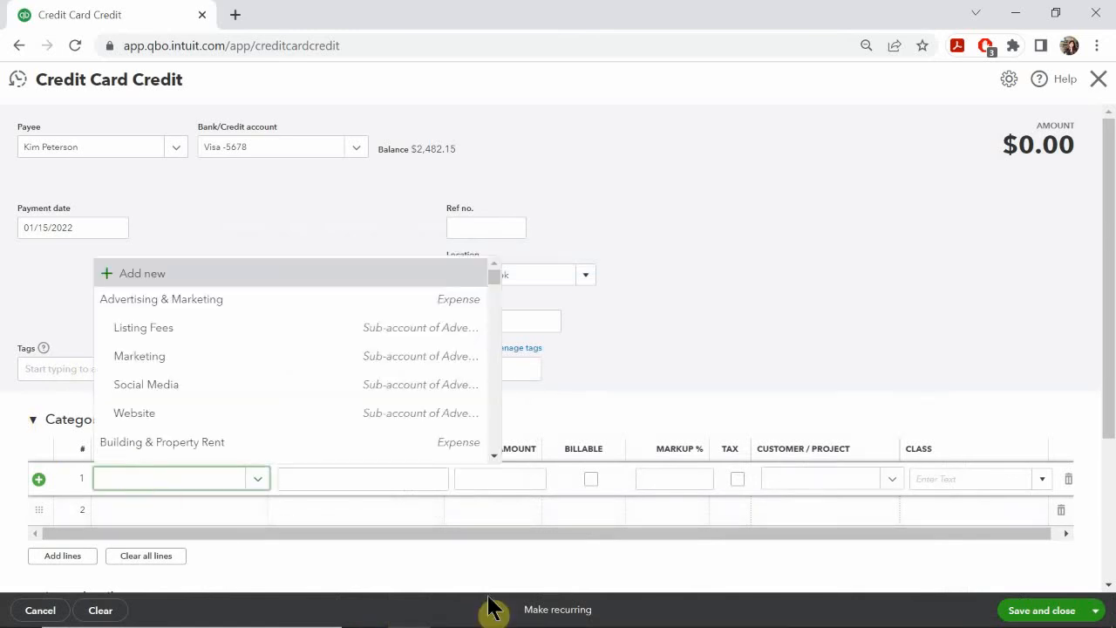
text(o)
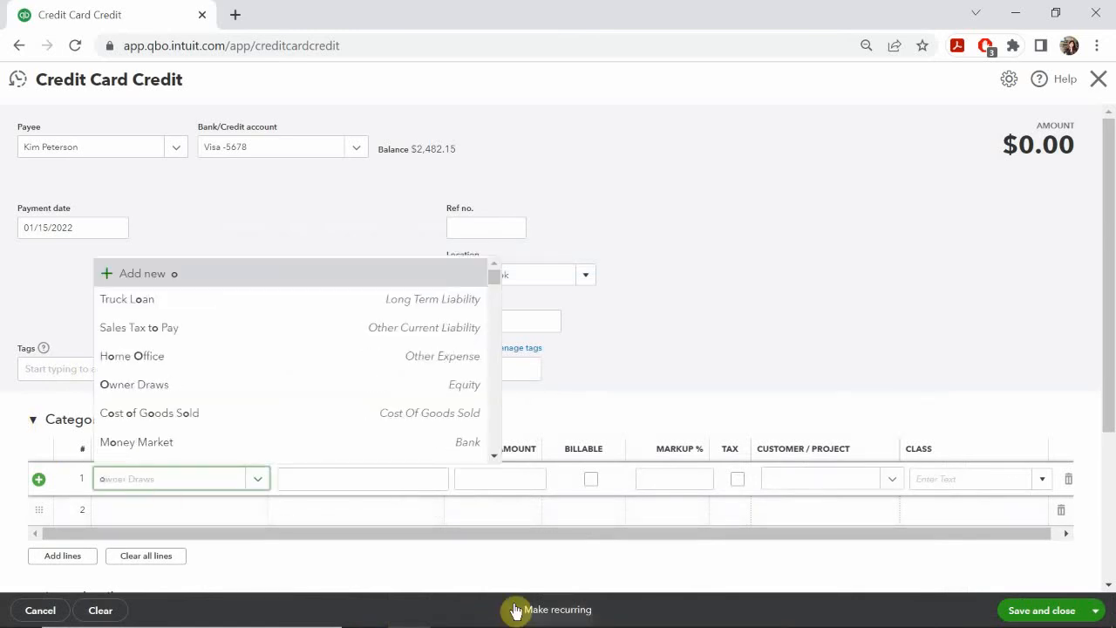
text(ffice)
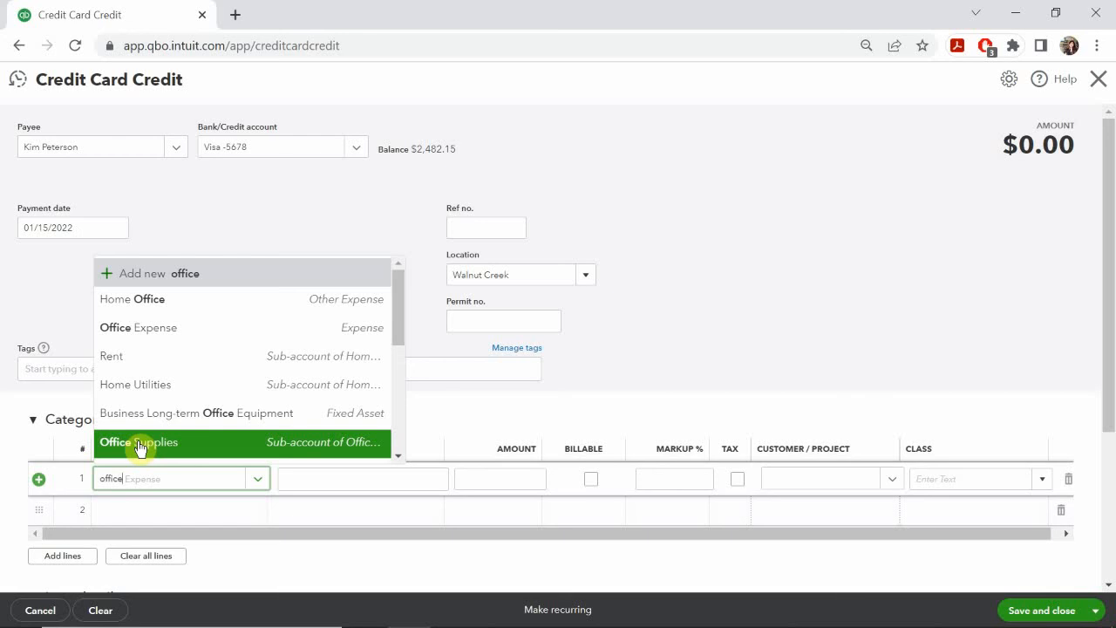
click(140, 443)
Step: Enter the description "Returned Ink Cartiledges" and an amount of 25.00 on the Office Supplies line
click(321, 480)
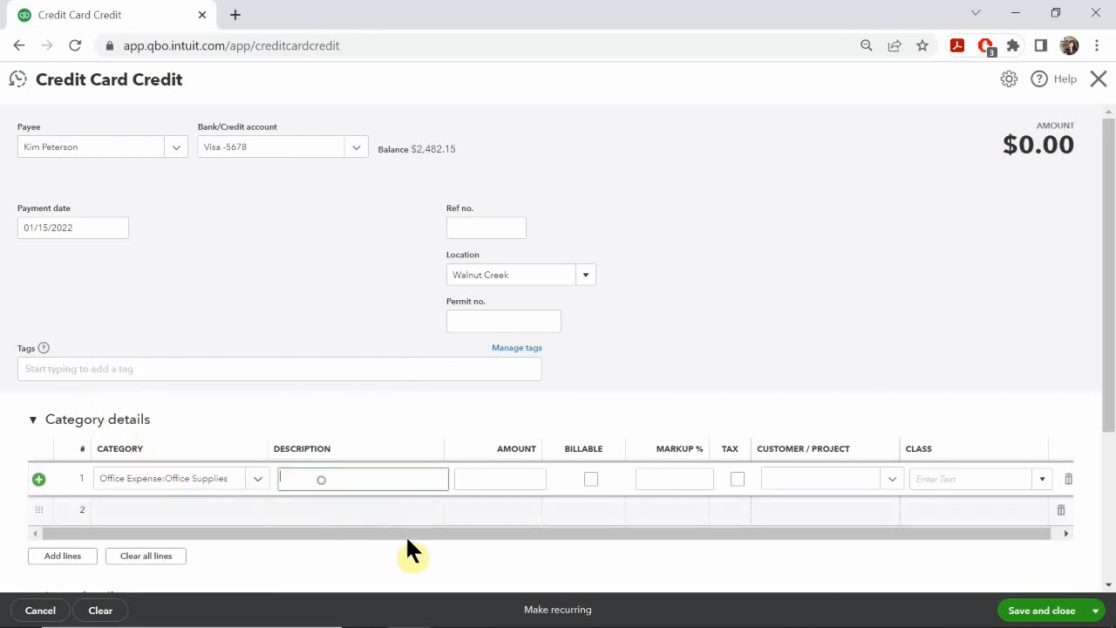
text(Retu)
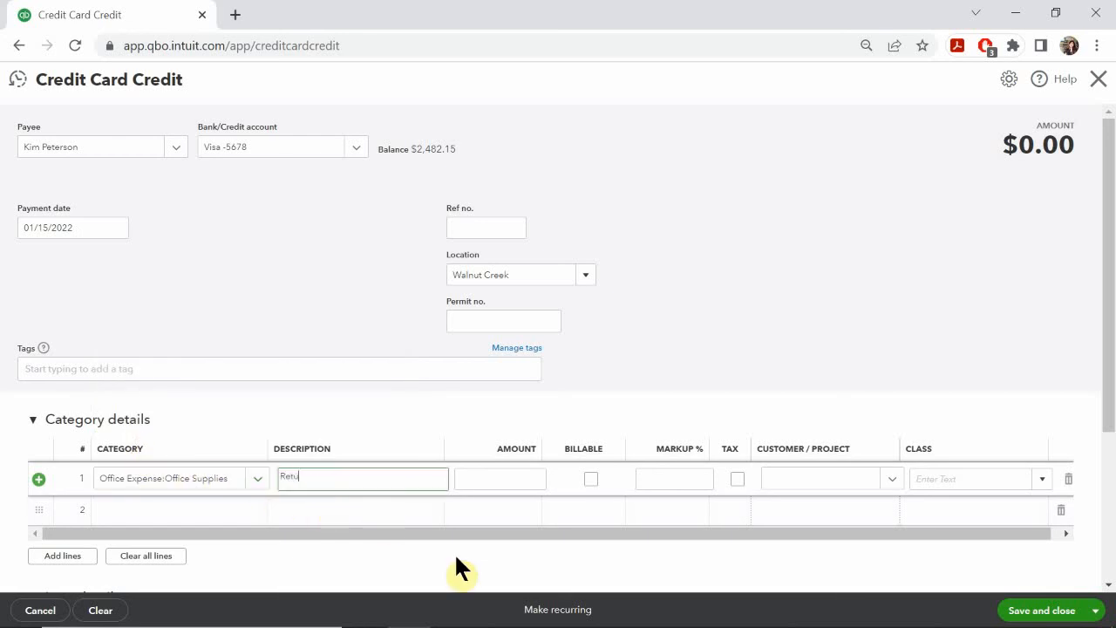
text(rned Ink Cartiledges)
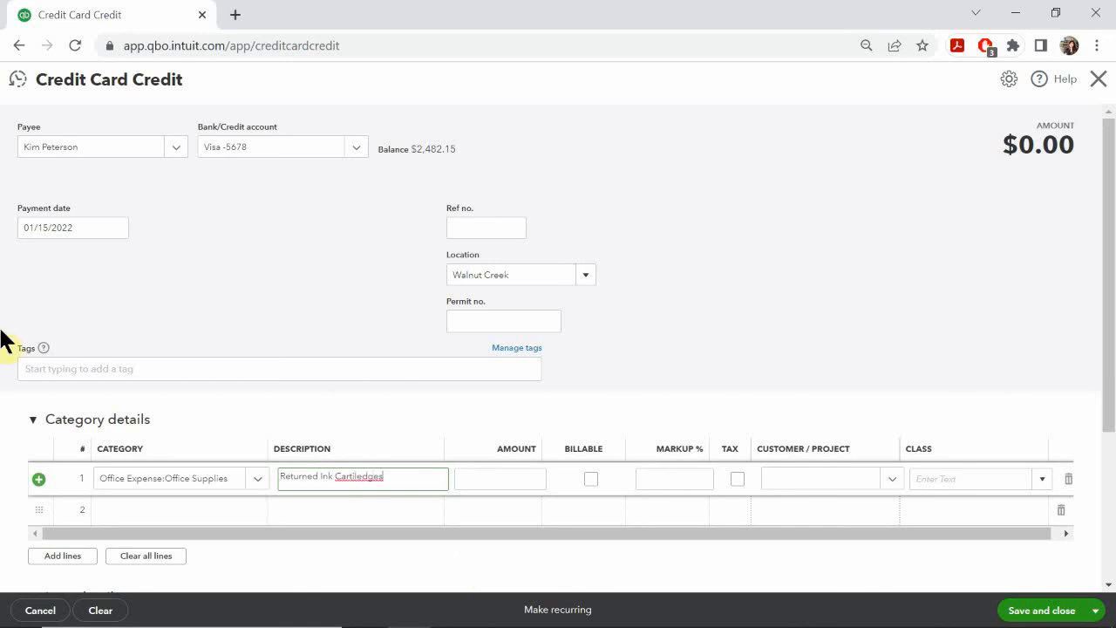
click(510, 478)
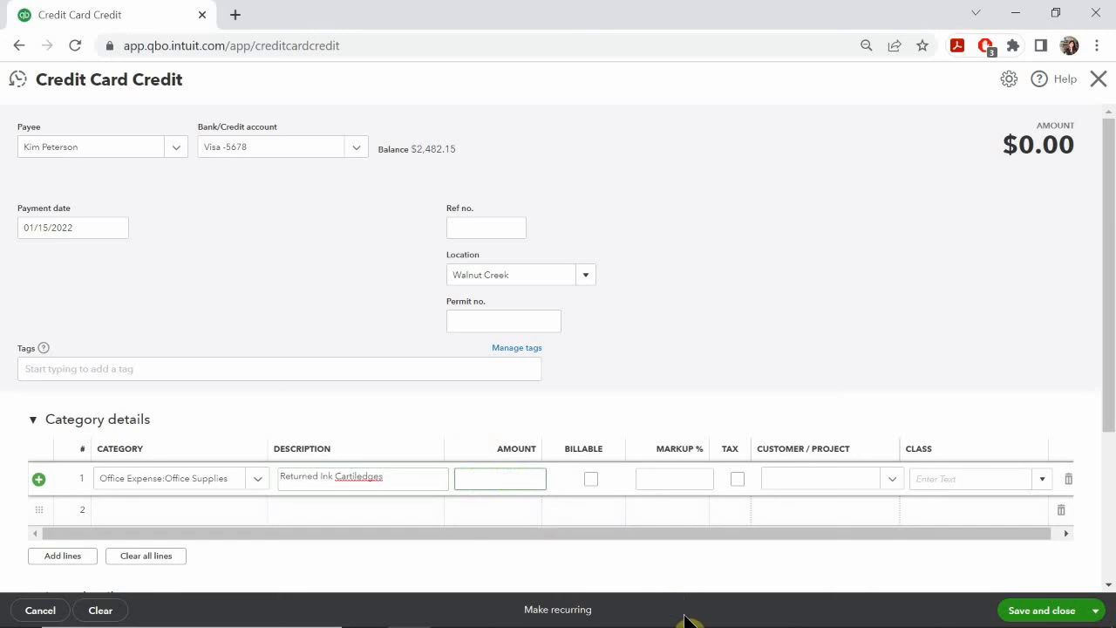
text(25.00)
Step: Assign the Store class to the Office Supplies line, review the form, and save and close the credit card credit
click(958, 479)
text(st)
click(935, 530)
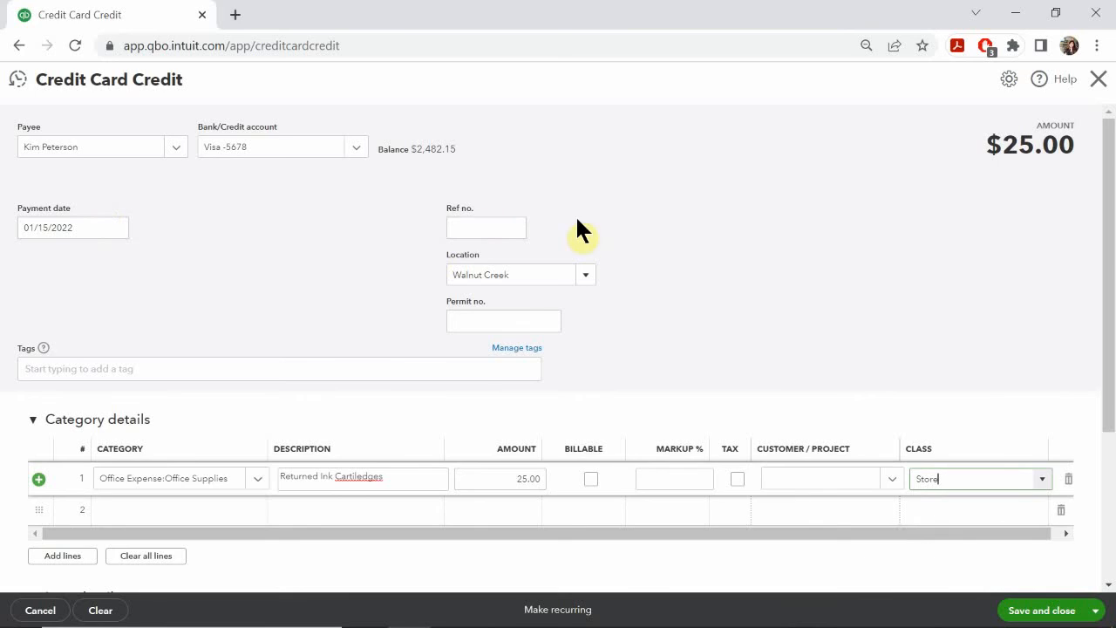
scroll(886, 307, down, 2)
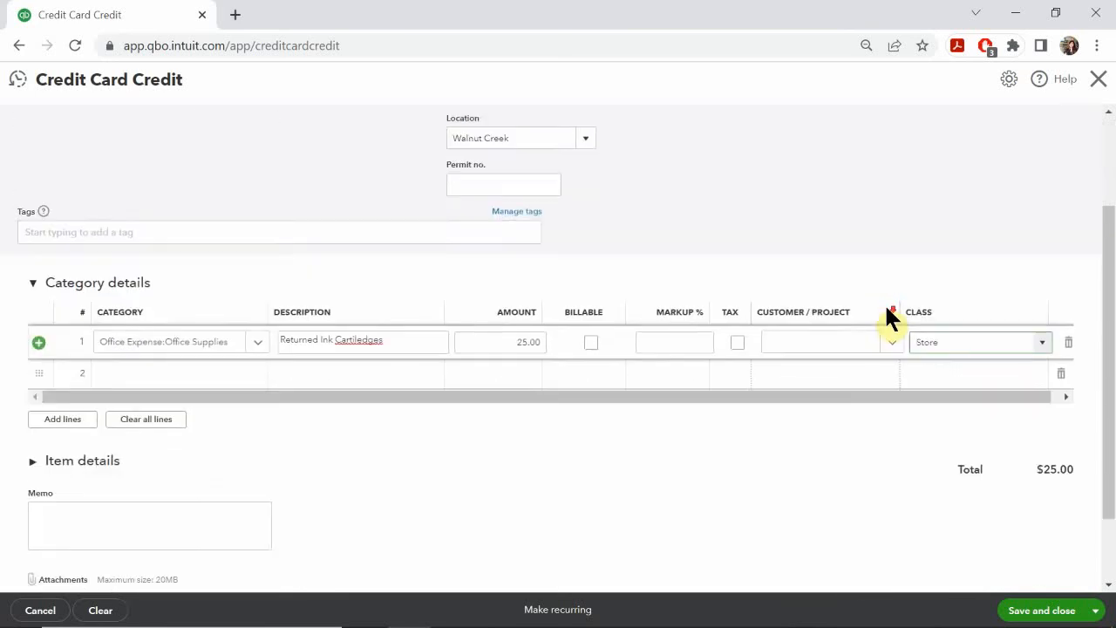
scroll(888, 307, up, 2)
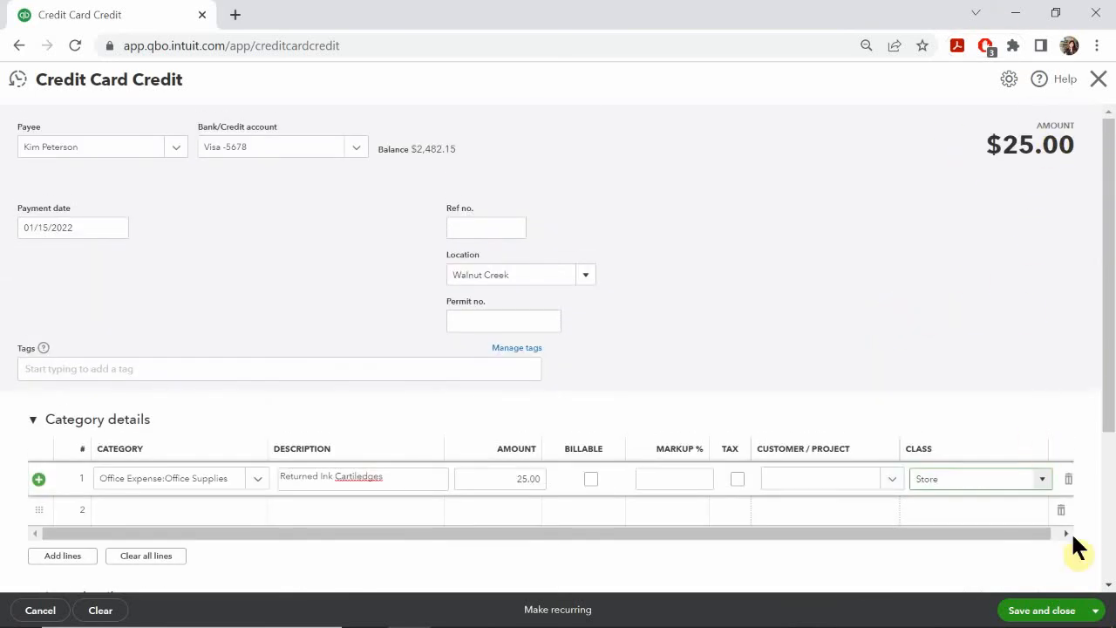
click(1027, 619)
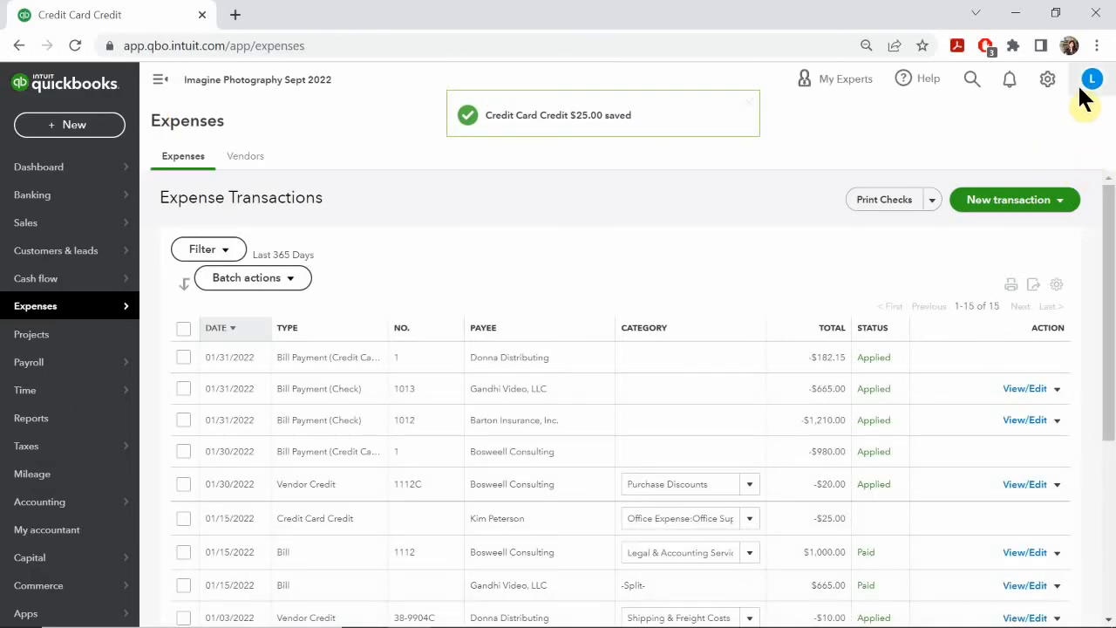
Step: Filter the Chart of Accounts for "visa" and open the Visa account's register to examine the recorded credit
click(1046, 79)
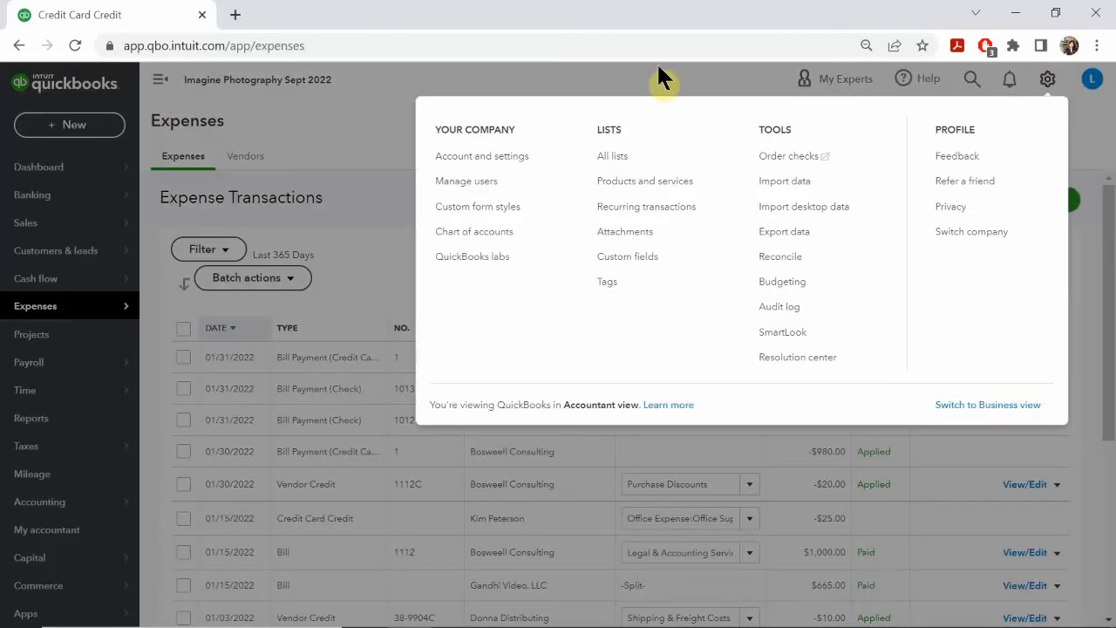
click(486, 235)
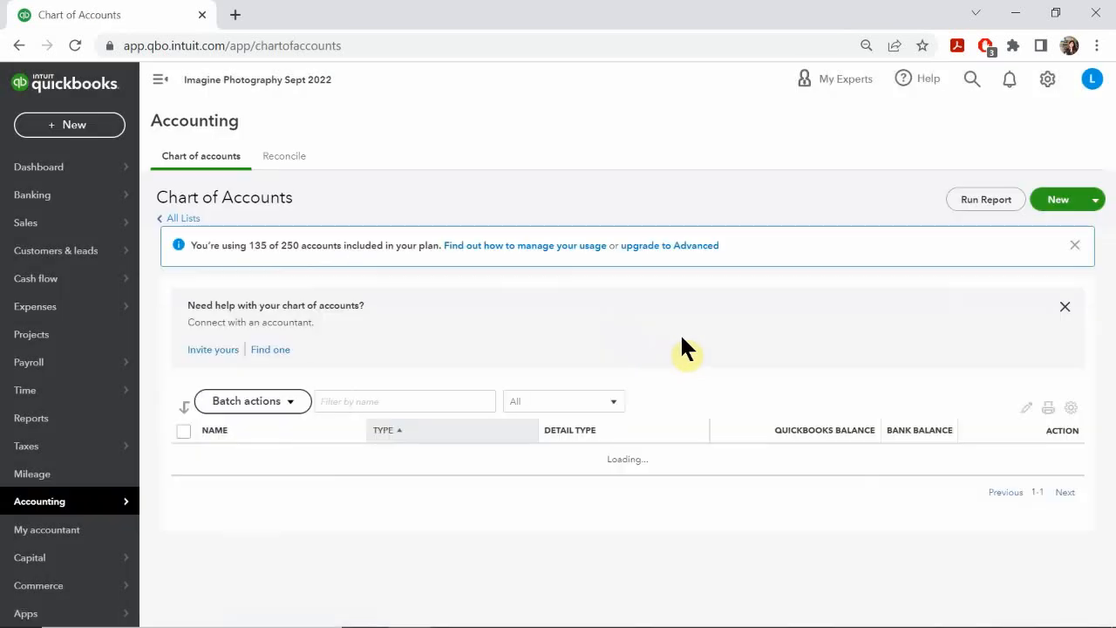
text(visa)
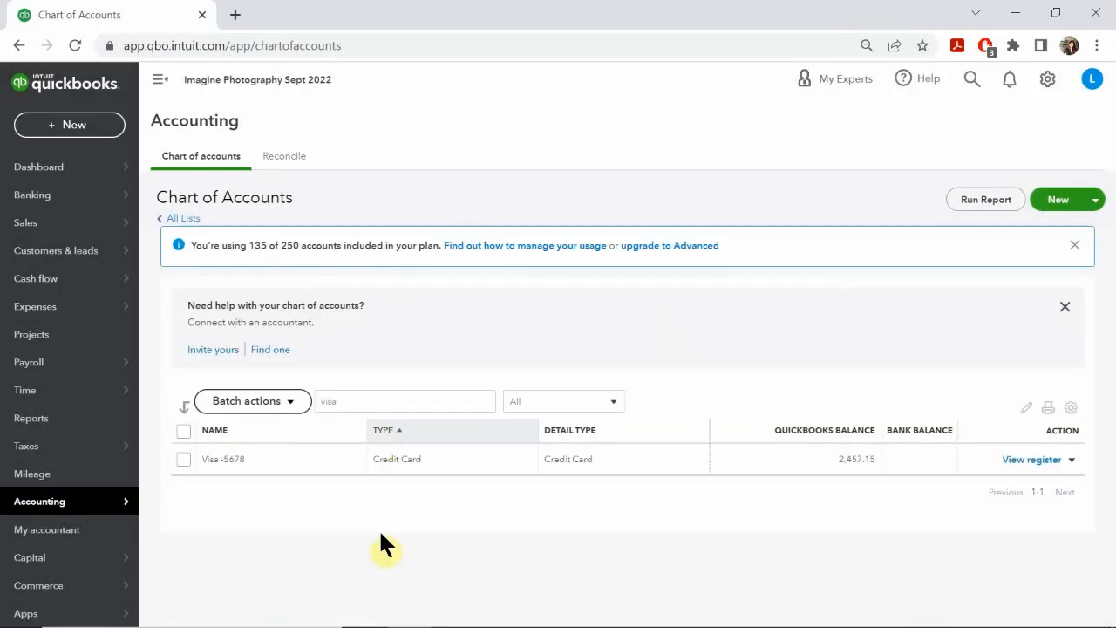
click(349, 399)
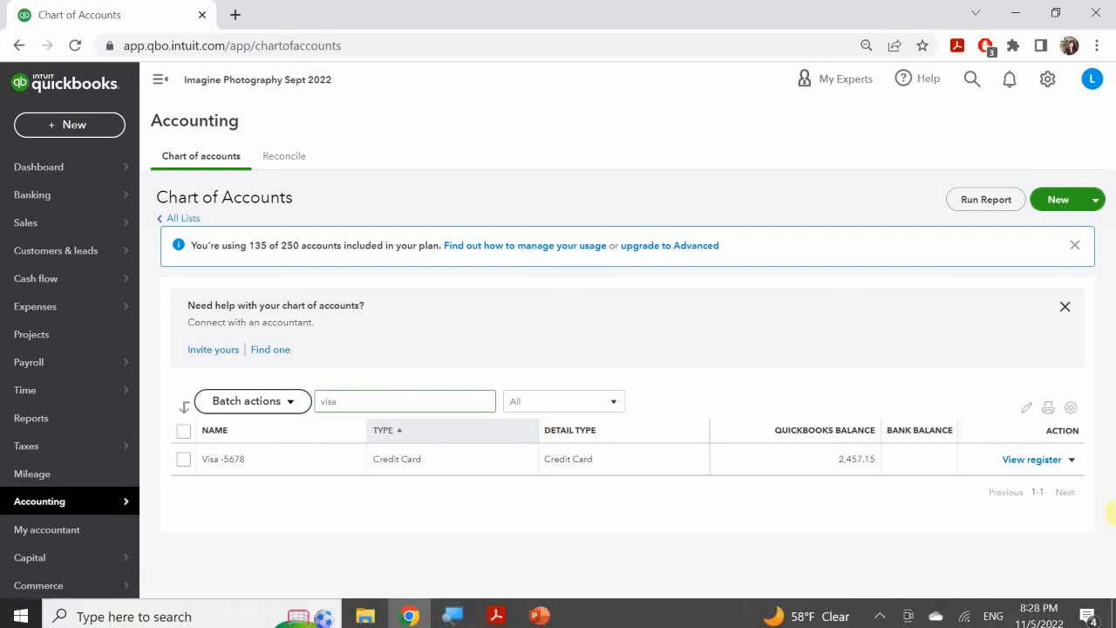
click(1032, 458)
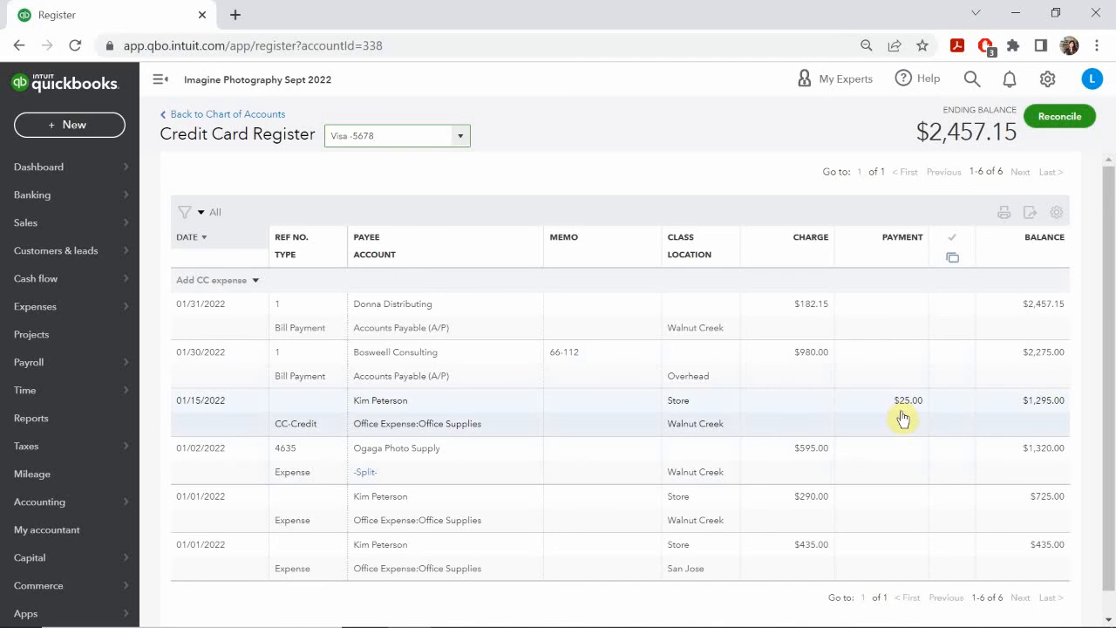
scroll(903, 416, down, 1)
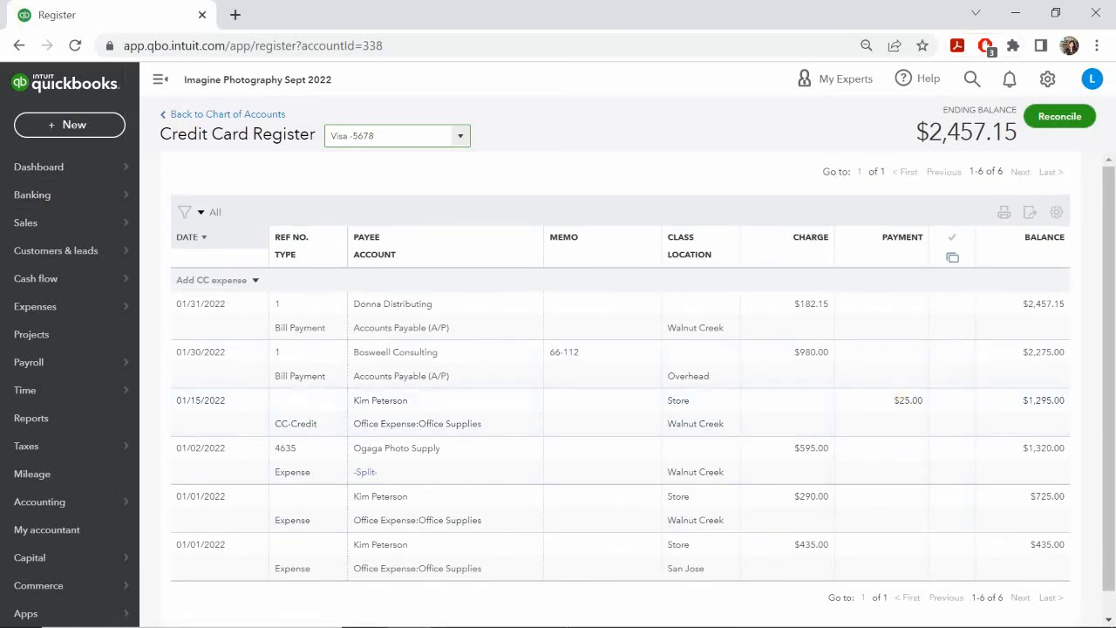
Step: Advance the PowerPoint slide show to Managing Loans and switch to the Acrobat PDF to read about inventory refunds, bounced checks and loan setup
click(539, 613)
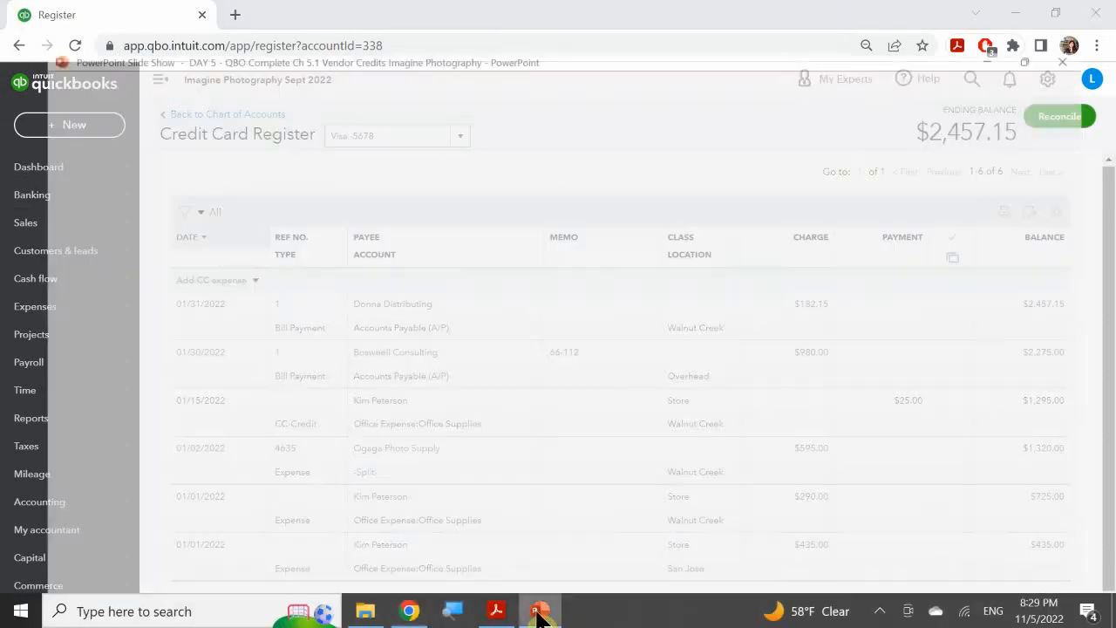
click(565, 394)
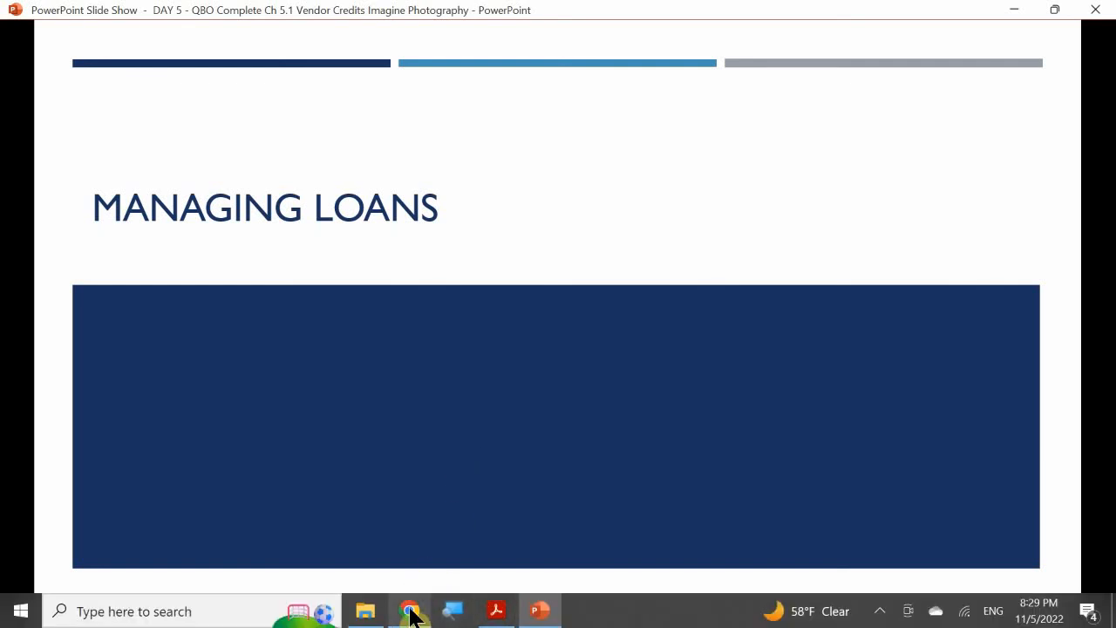
click(494, 612)
scroll(476, 375, down, 10)
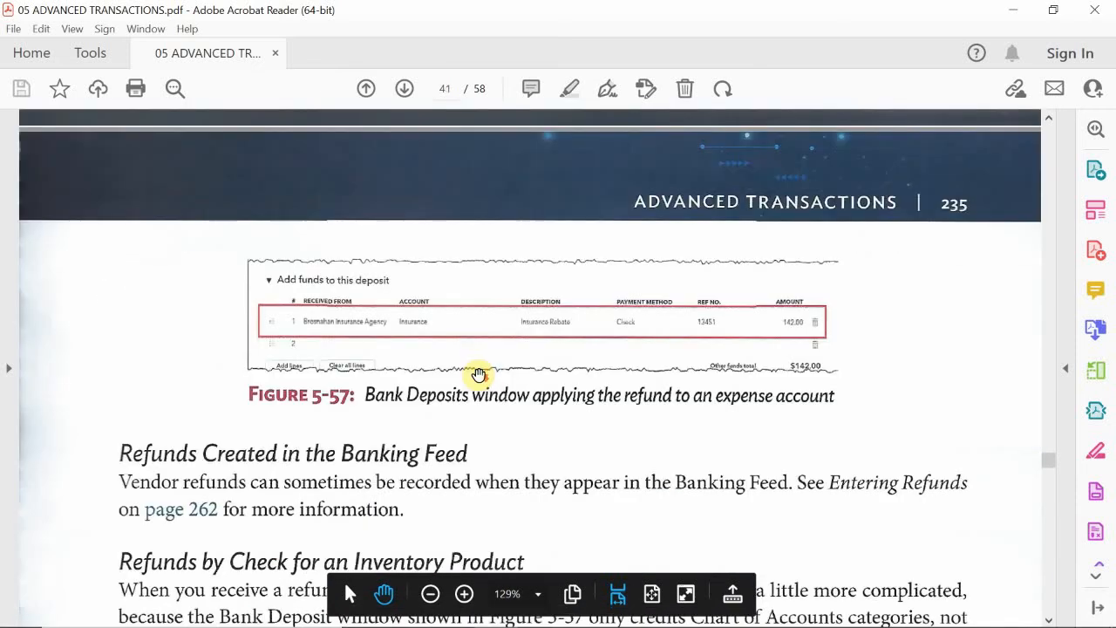
scroll(478, 374, down, 12)
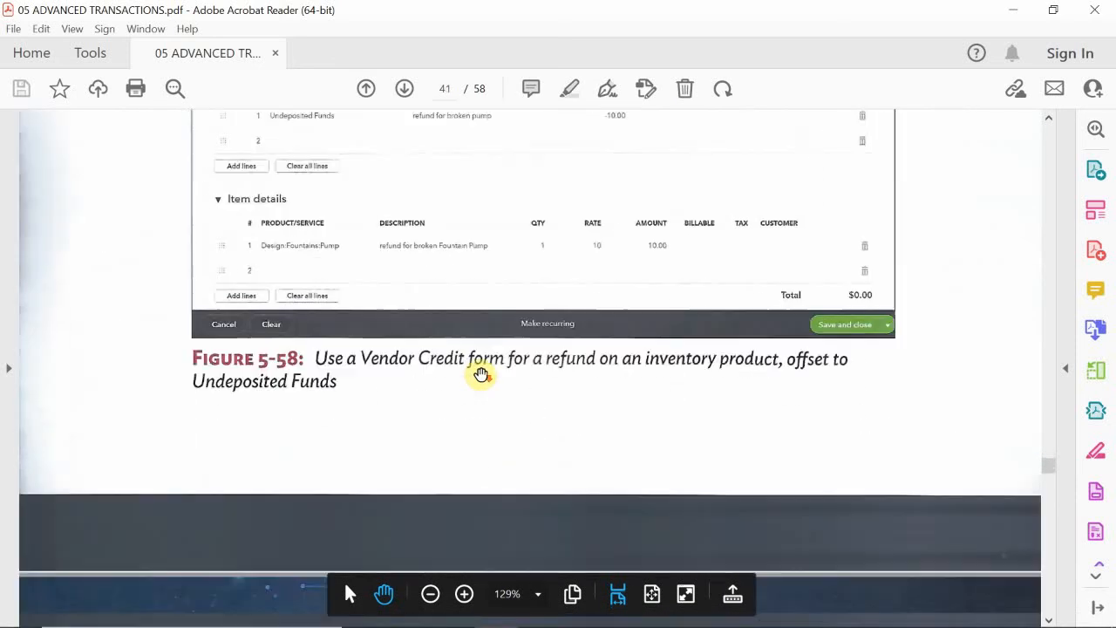
scroll(484, 373, down, 10)
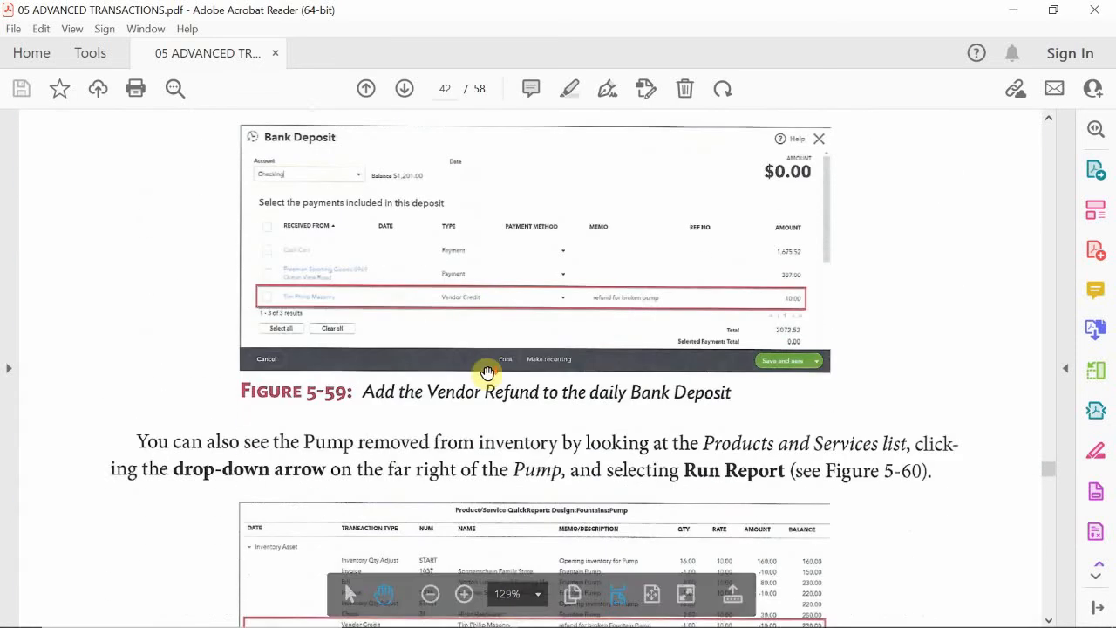
scroll(528, 351, down, 5)
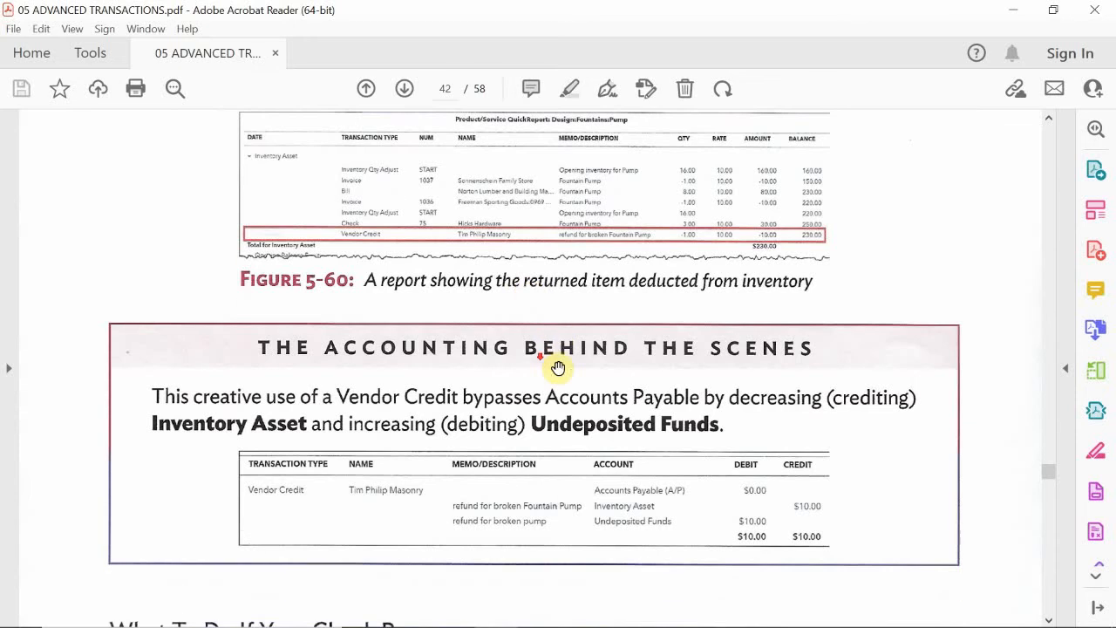
scroll(566, 359, down, 3)
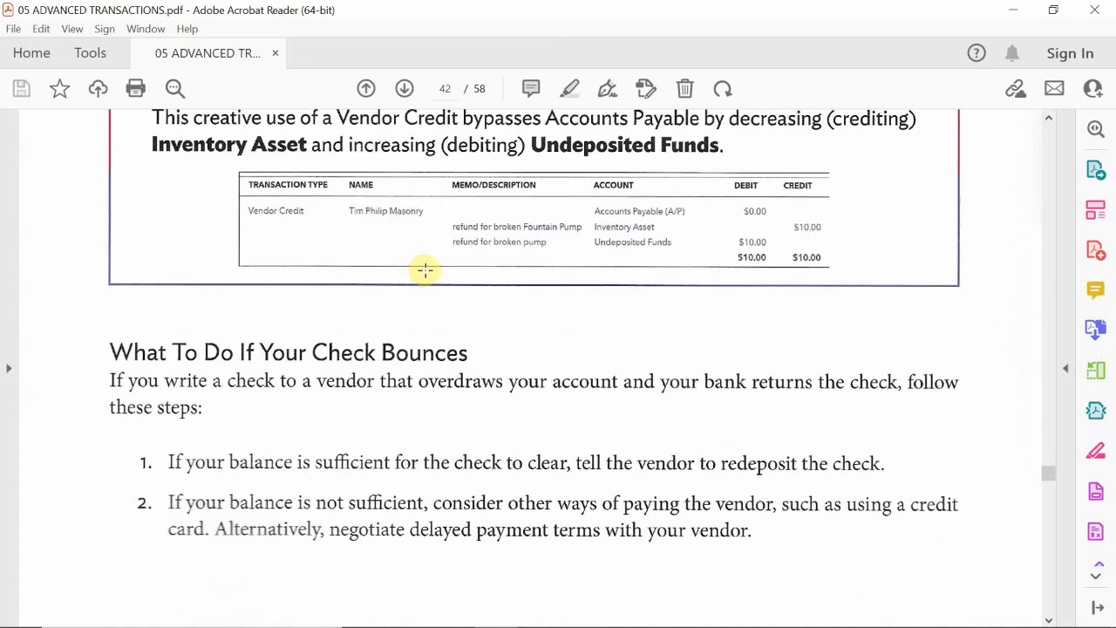
scroll(440, 270, down, 1)
scroll(455, 274, down, 15)
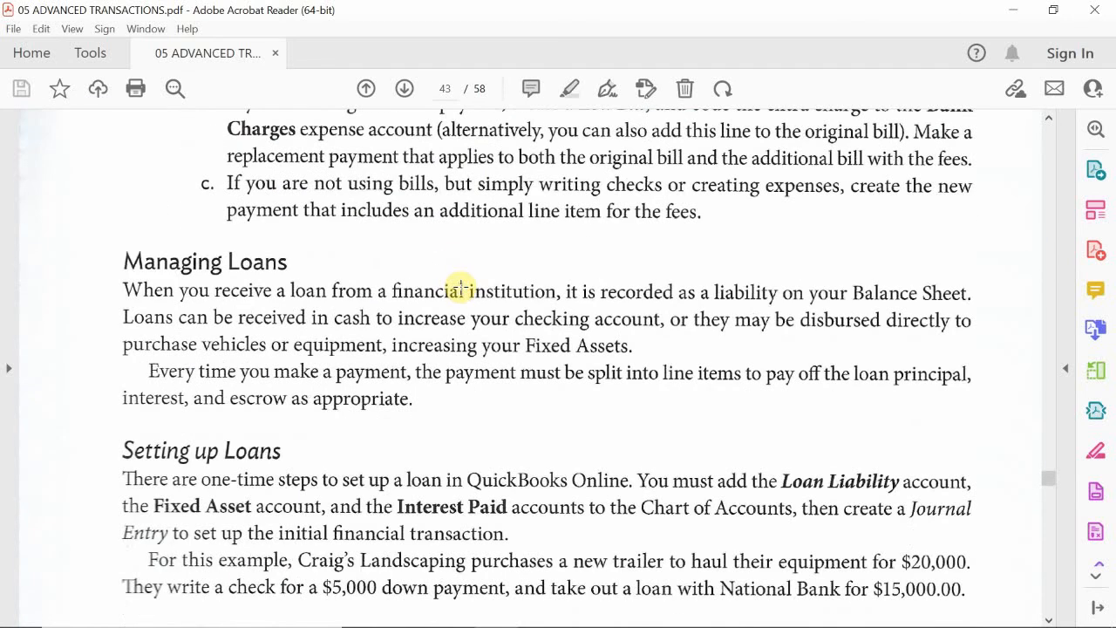
scroll(460, 288, up, 3)
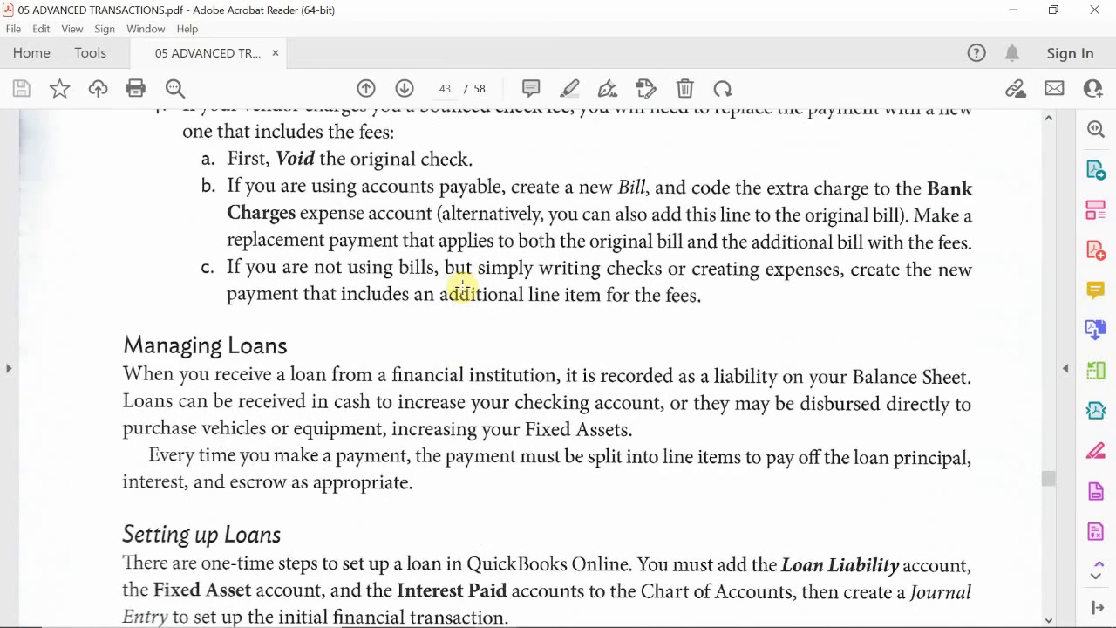
scroll(462, 286, down, 4)
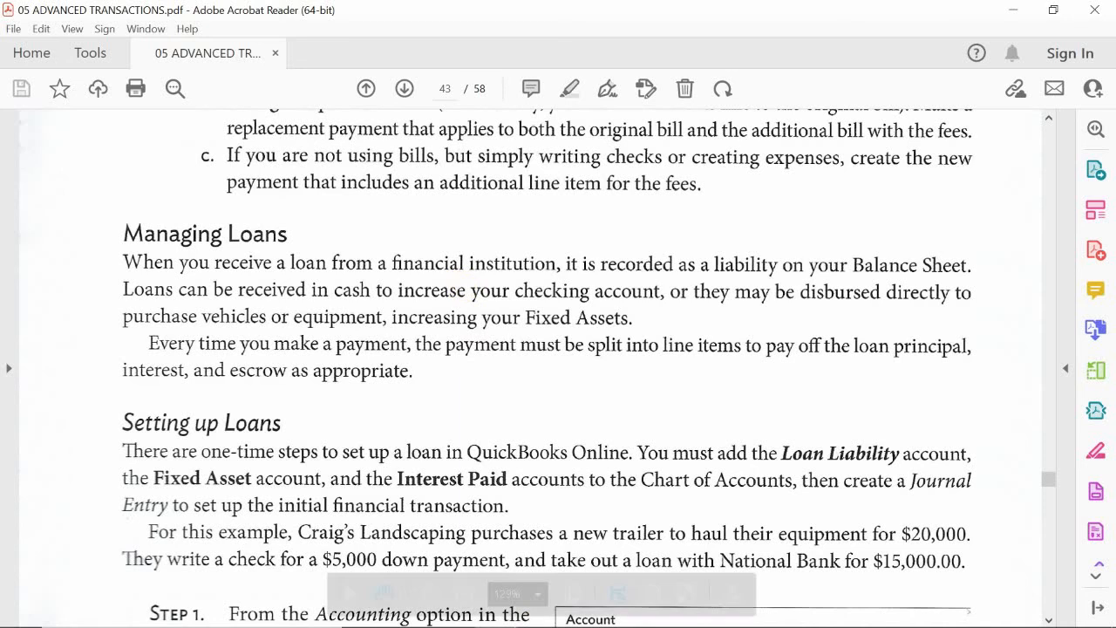
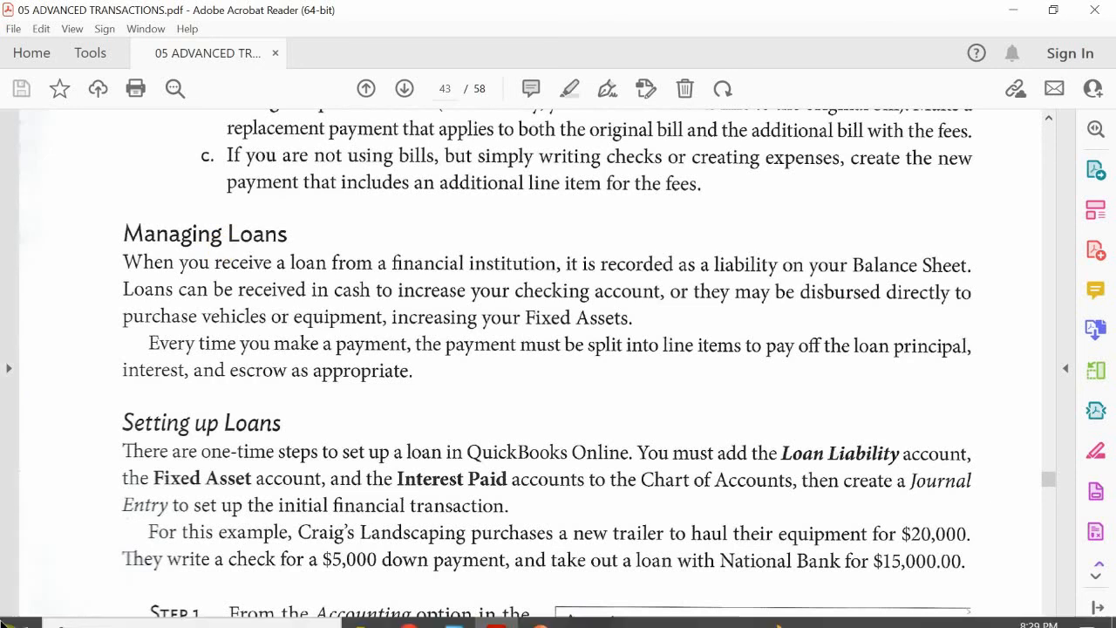
Step: Read the Setting up Loans section of the PDF, then switch to PowerPoint and advance to the Managing Loans Add/Edit Accounts slide
scroll(375, 382, down, 3)
scroll(382, 390, down, 1)
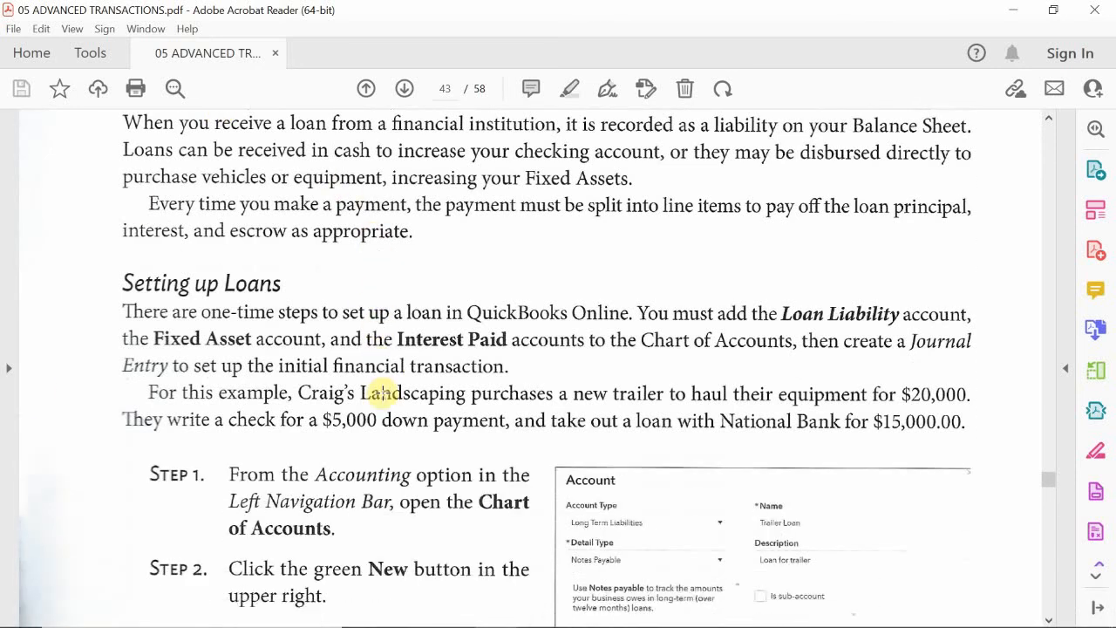
scroll(396, 388, down, 1)
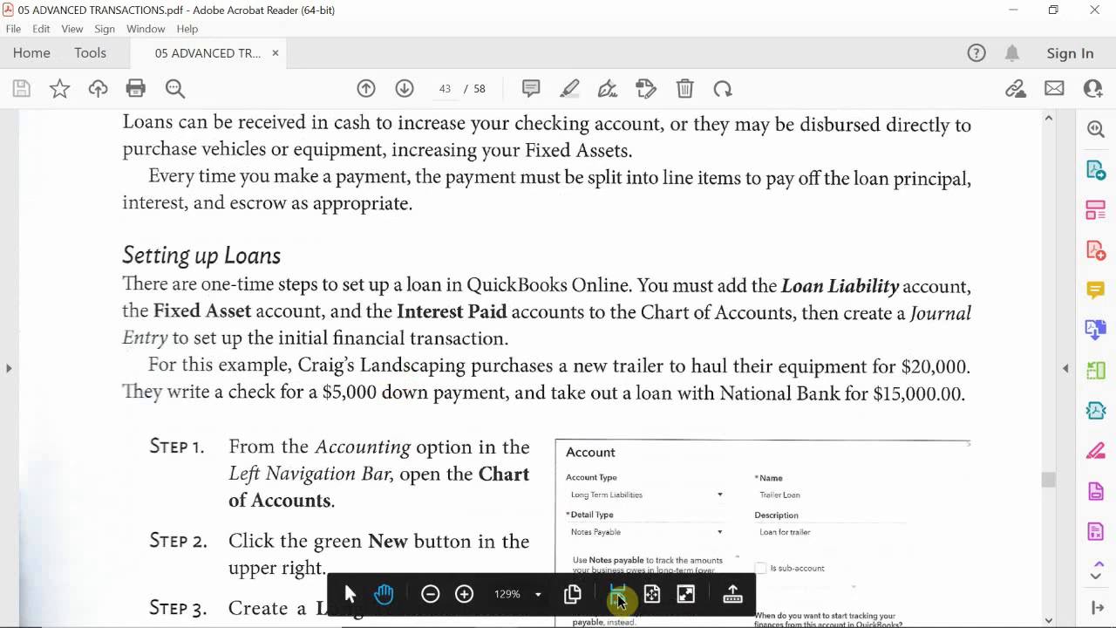
click(540, 610)
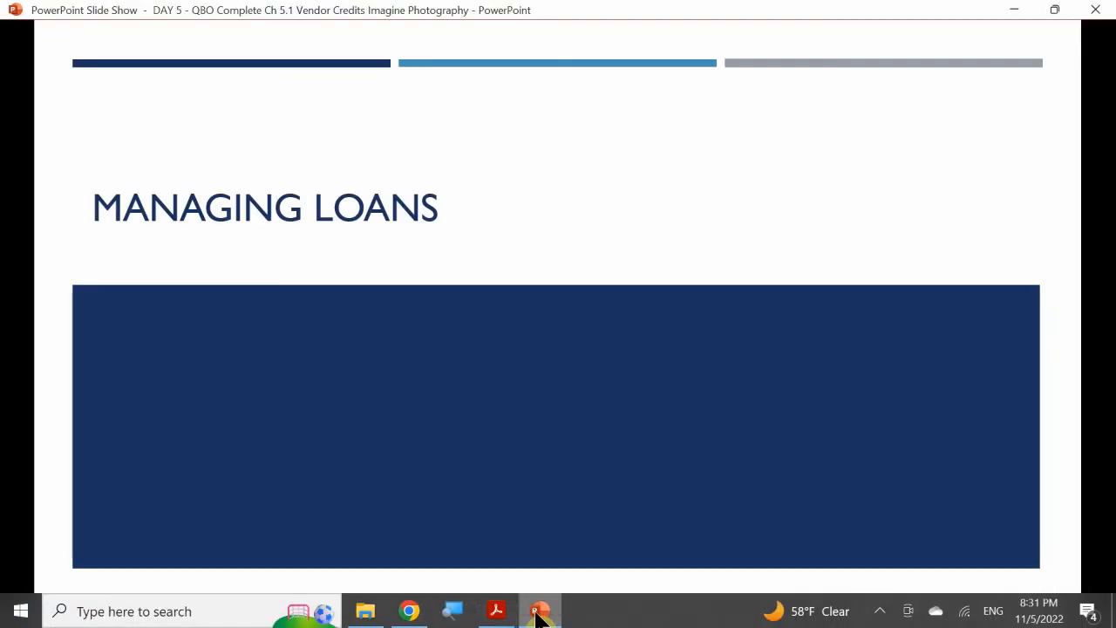
click(536, 351)
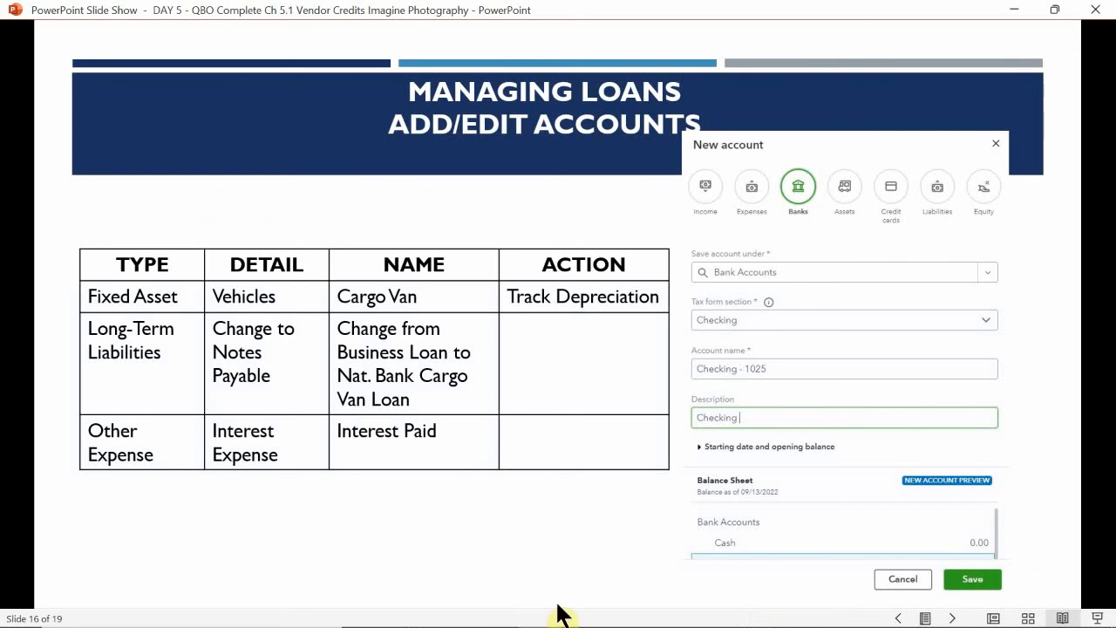
Step: Switch to QuickBooks Online in Chrome and open the Chart of Accounts
click(510, 610)
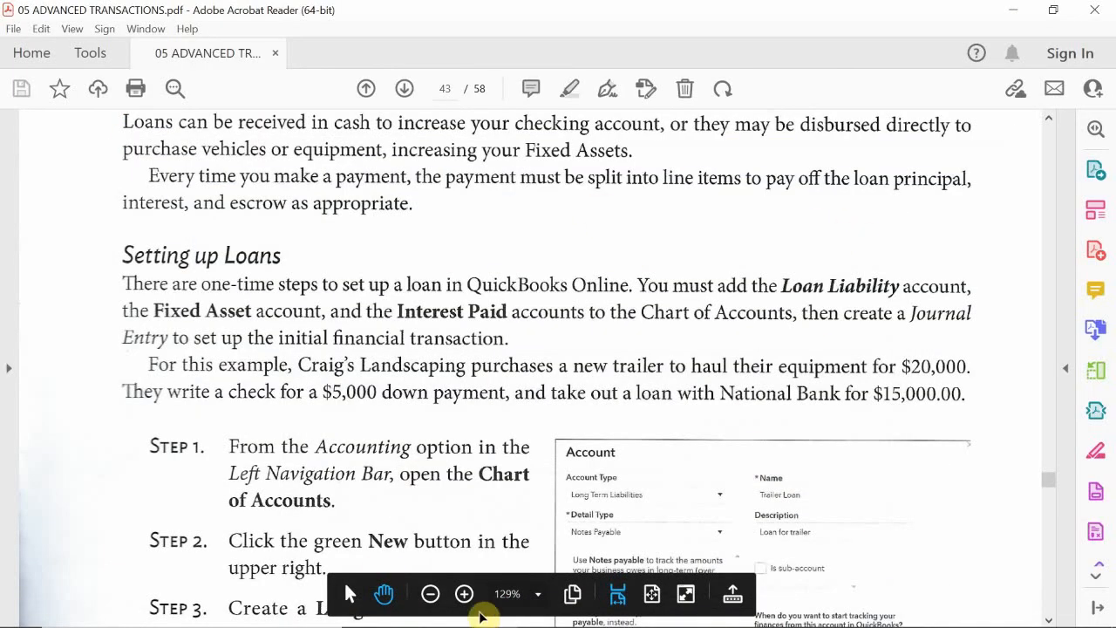
mouse_move(453, 611)
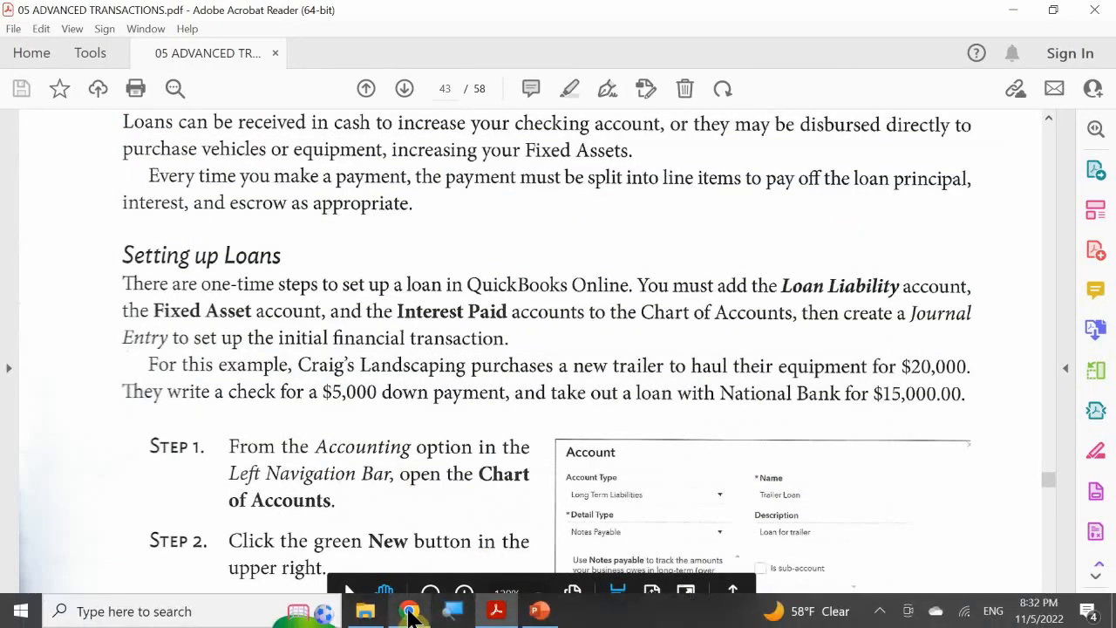
click(410, 612)
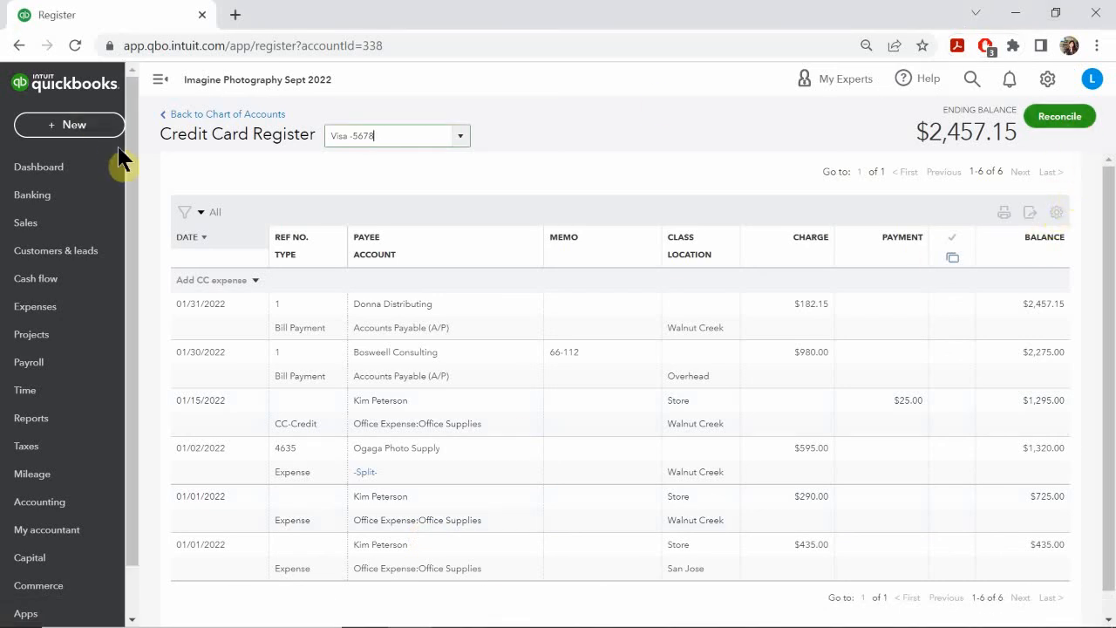
click(1044, 81)
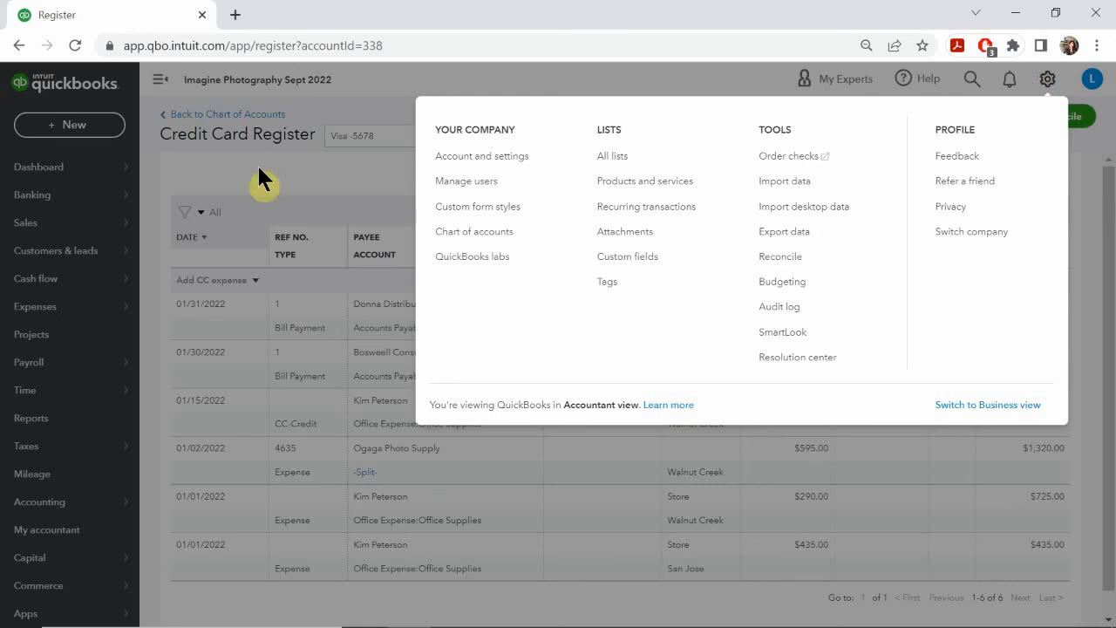
click(452, 234)
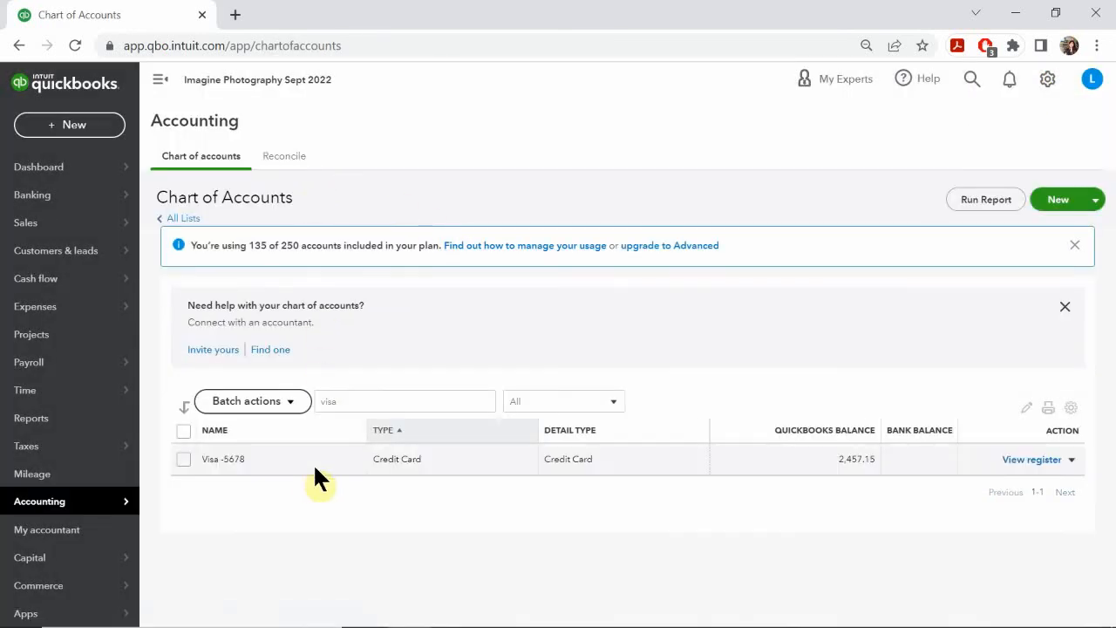
Step: Replace the Chart of Accounts name filter with "cargo" to search for an existing cargo van account
double_click(366, 401)
mouse_move(117, 373)
key(BackSpace)
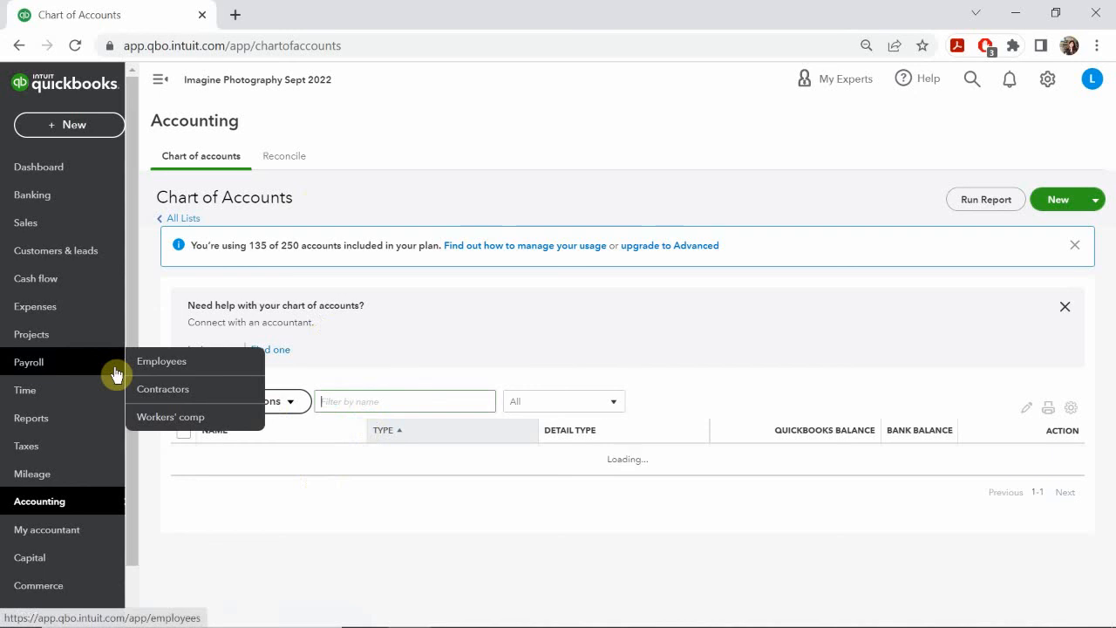
text(cargo)
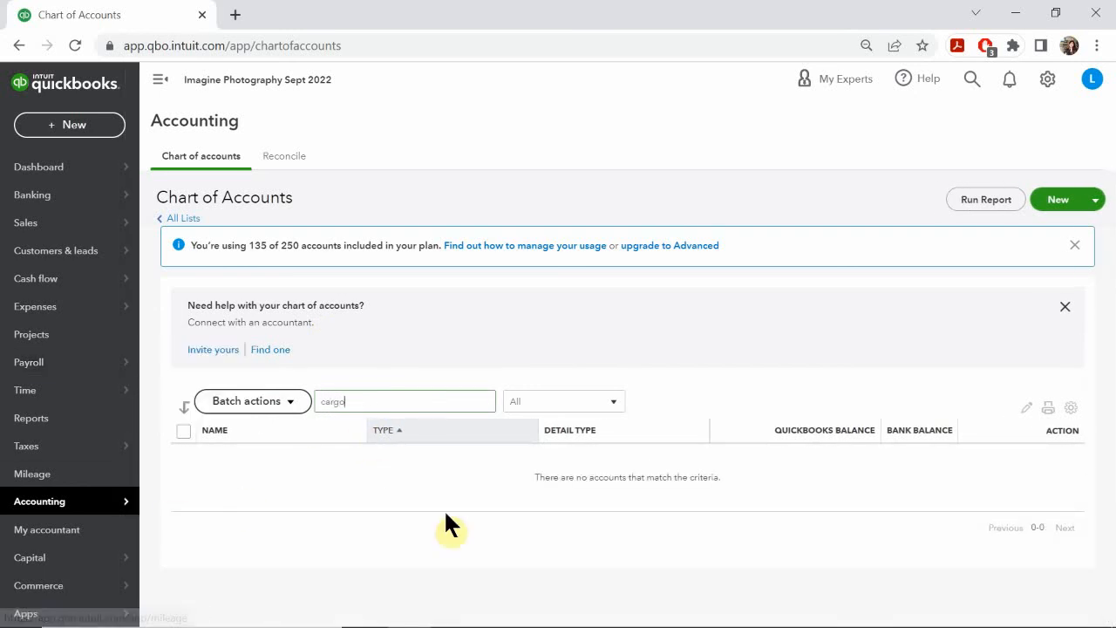
Step: Search the Chart of Accounts by name for "fixed" instead
key(BackSpace)
key(BackSpace)
key(BackSpace)
key(BackSpace)
key(BackSpace)
text(f)
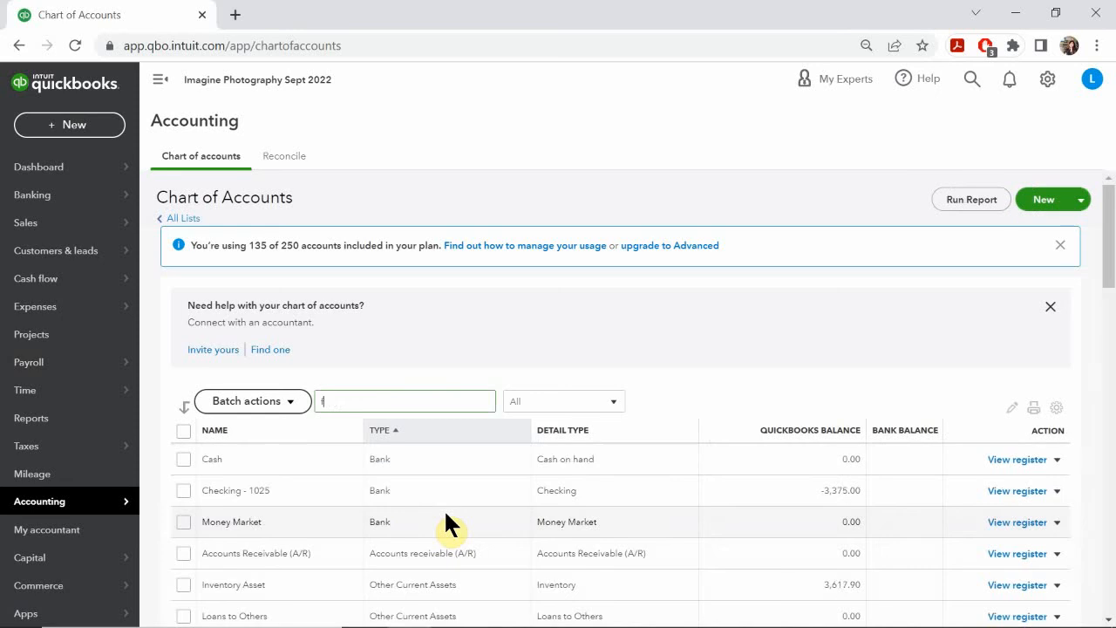
text(oxe)
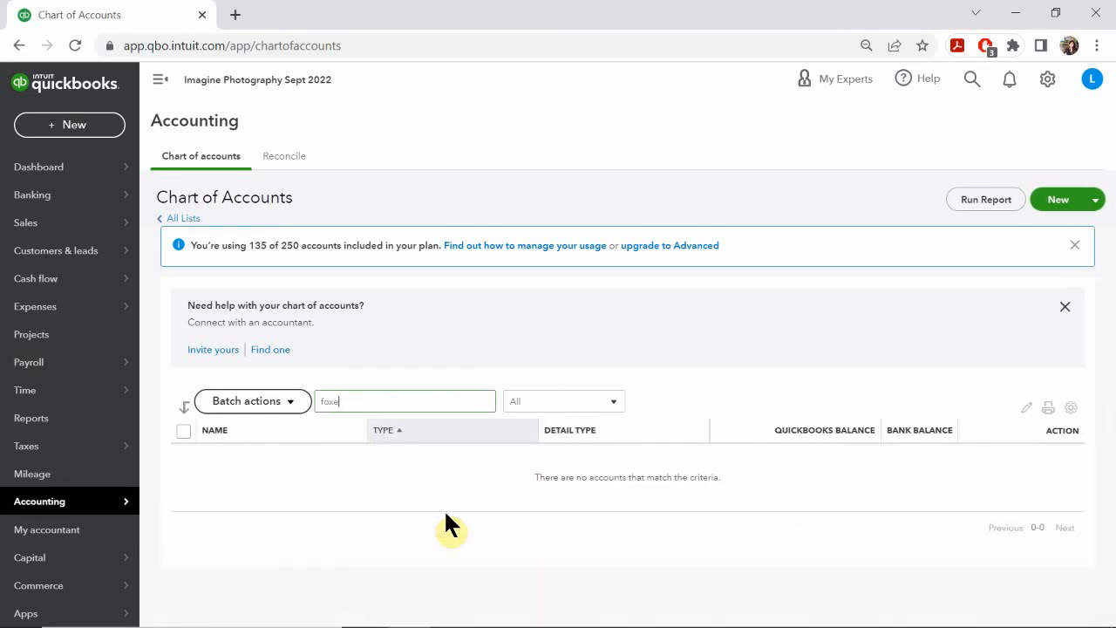
key(BackSpace)
key(BackSpace)
key(BackSpace)
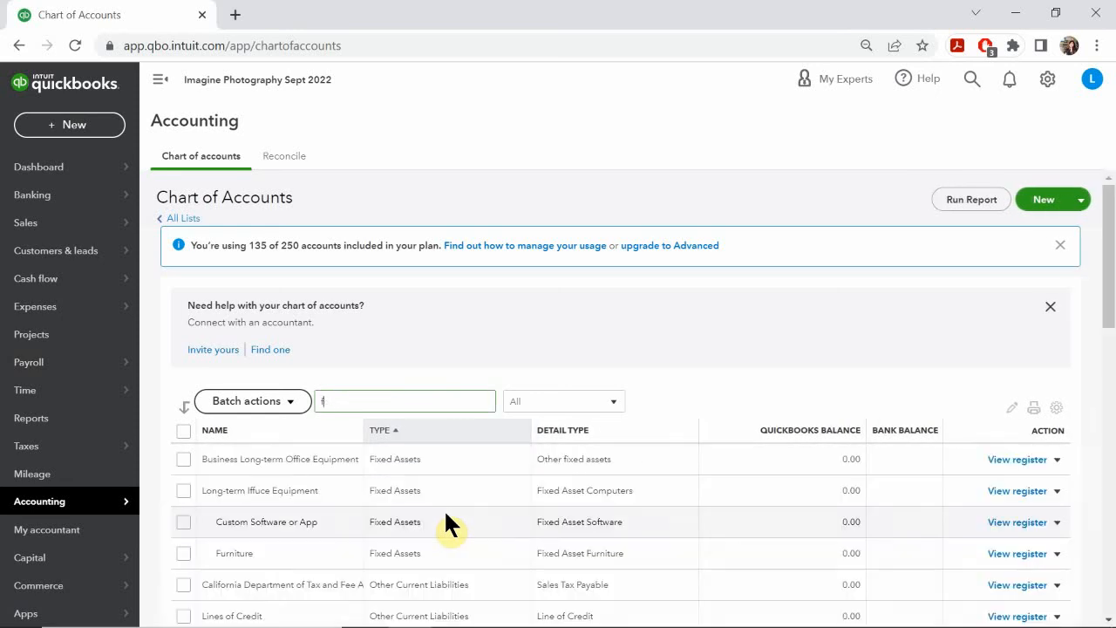
text(ixed)
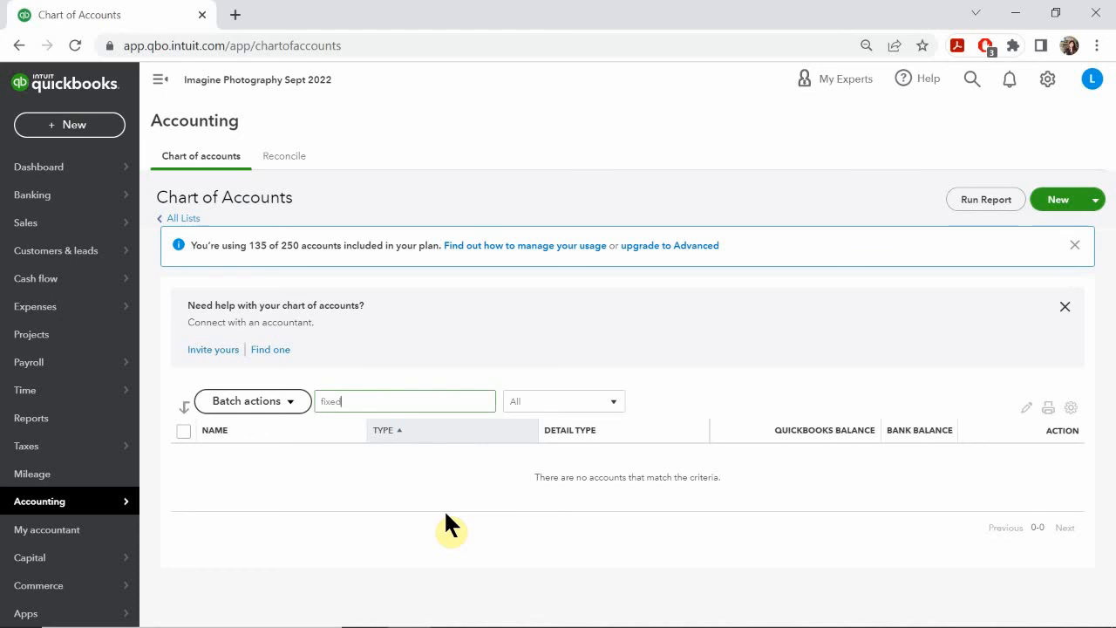
Step: Clear the name filter and look through the full account list for the fixed asset accounts, including Vehicles
key(BackSpace)
key(BackSpace)
key(BackSpace)
key(BackSpace)
key(BackSpace)
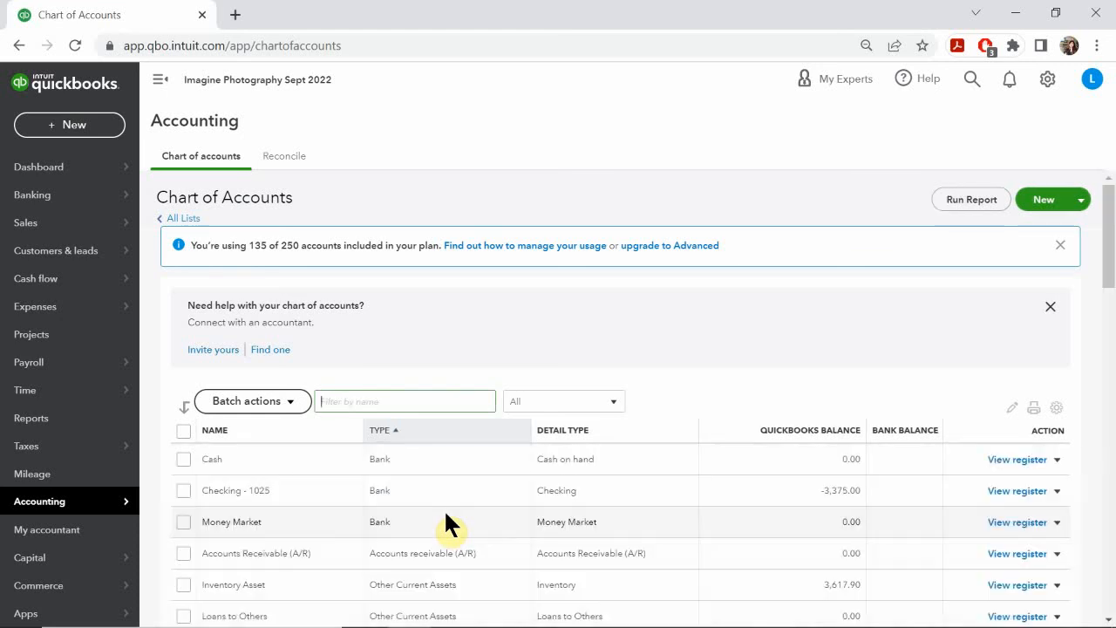
scroll(293, 466, down, 2)
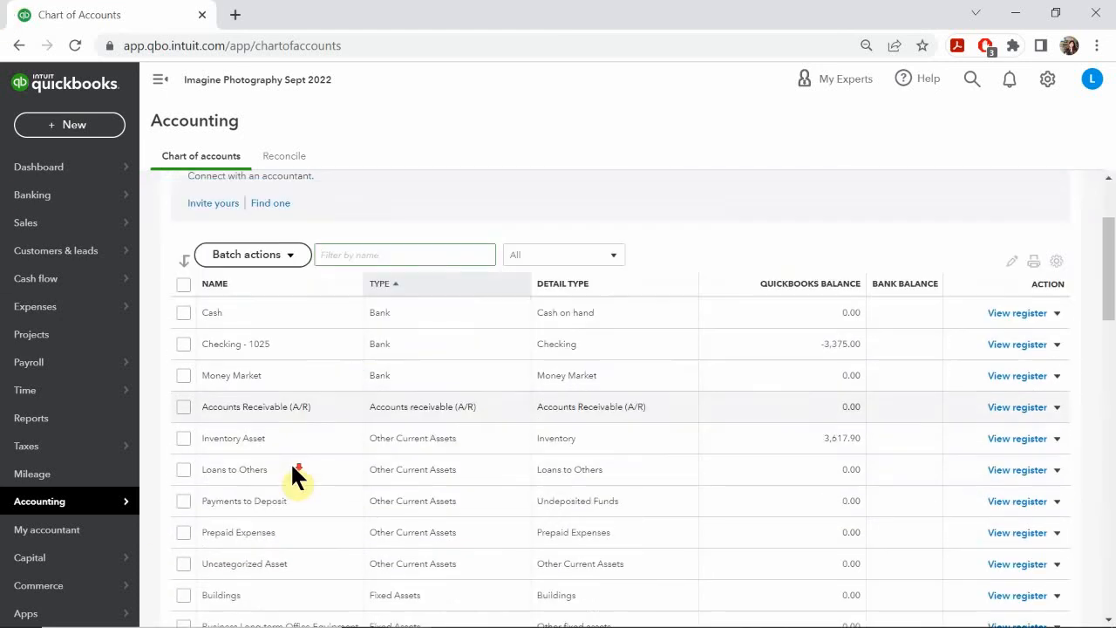
scroll(293, 471, down, 3)
scroll(293, 471, down, 1)
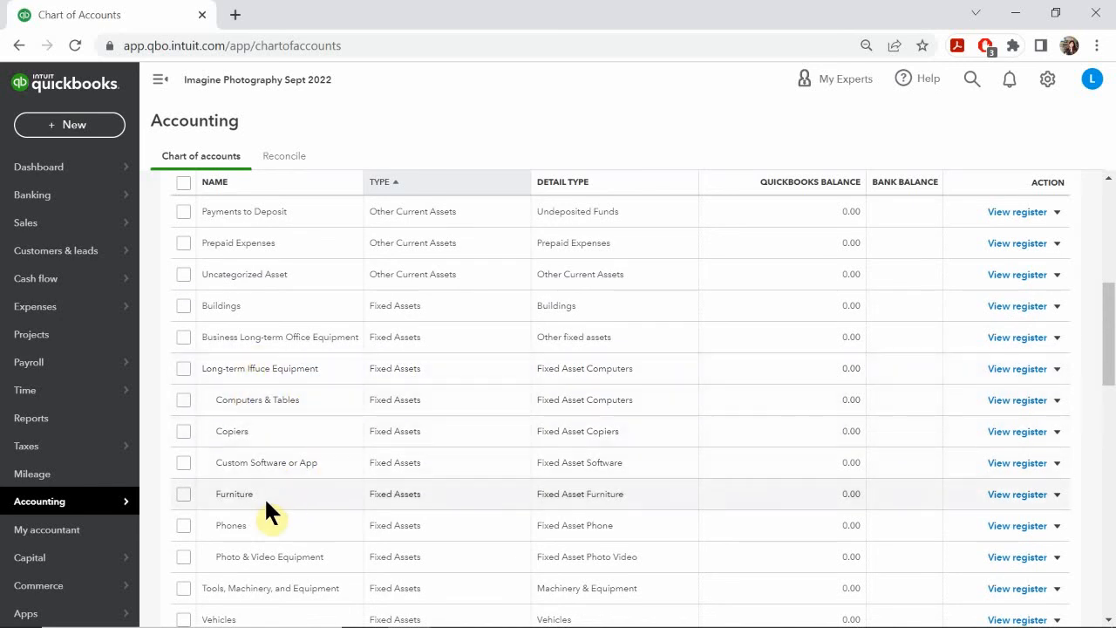
scroll(286, 491, down, 1)
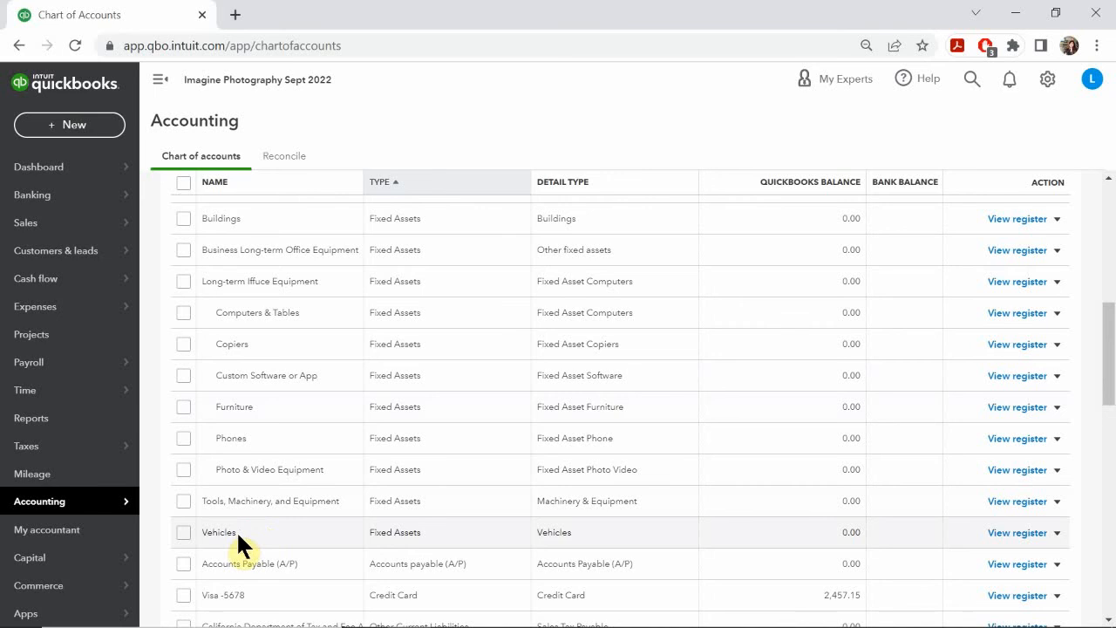
scroll(236, 531, down, 1)
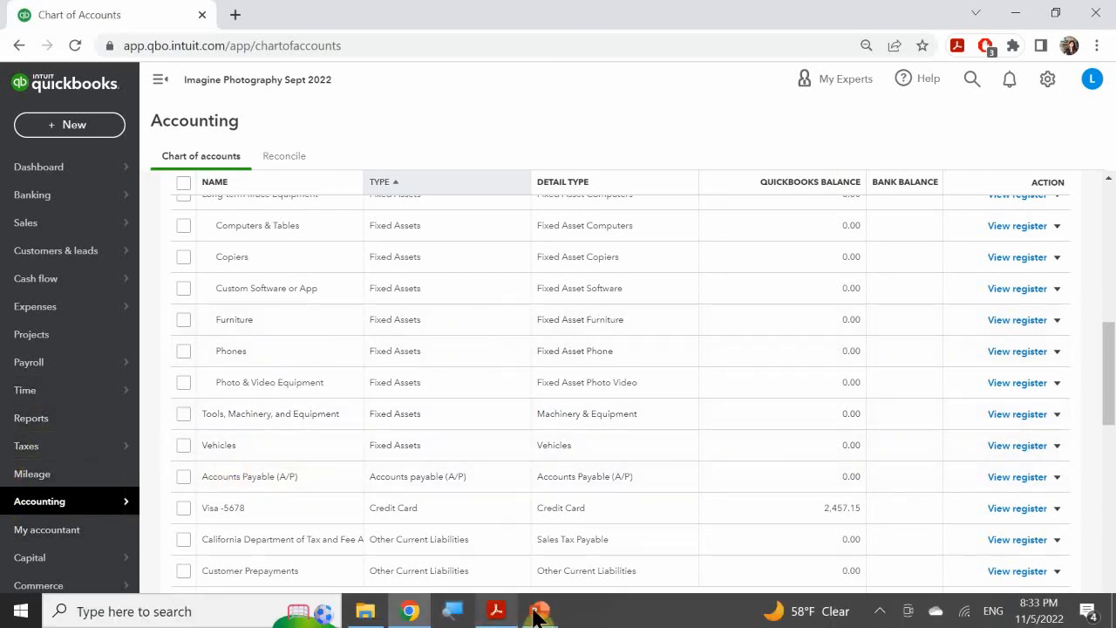
Step: Check the Add/Edit Accounts slide in PowerPoint for the required account details and return to the Chart of Accounts in Chrome
click(541, 612)
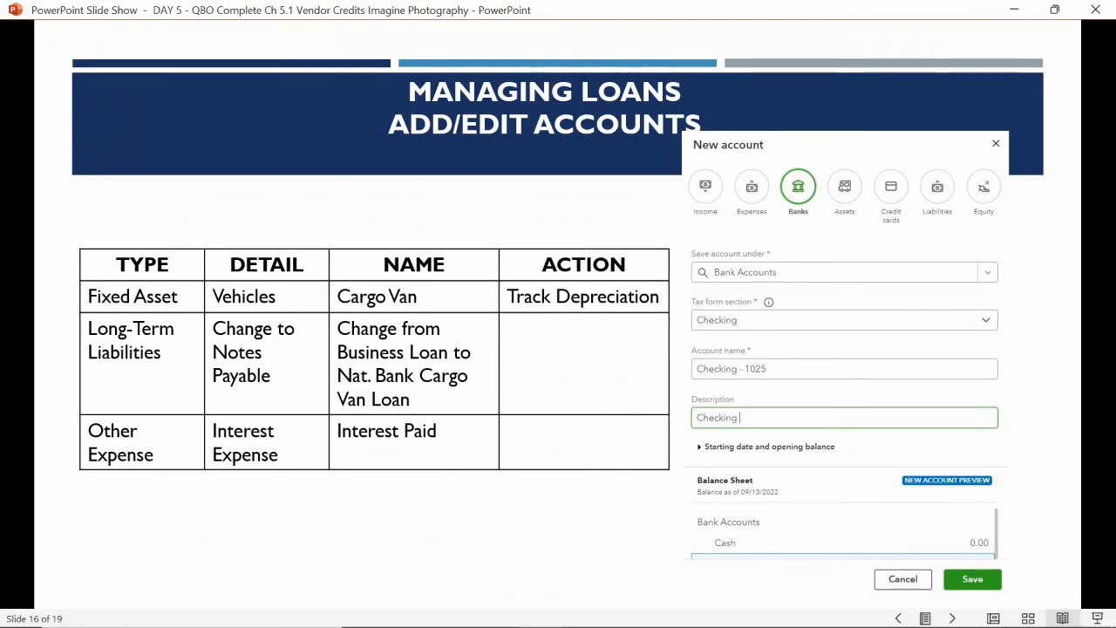
mouse_move(662, 598)
click(544, 614)
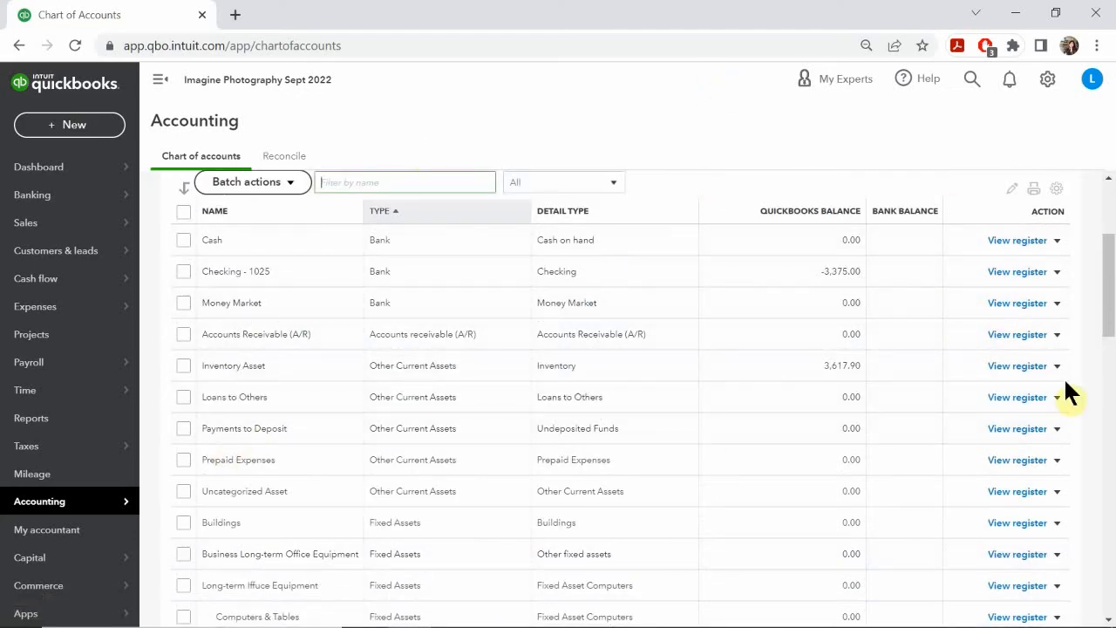
Step: Start a new Assets account in the Chart of Accounts and save it under Vehicles
scroll(1061, 198, up, 3)
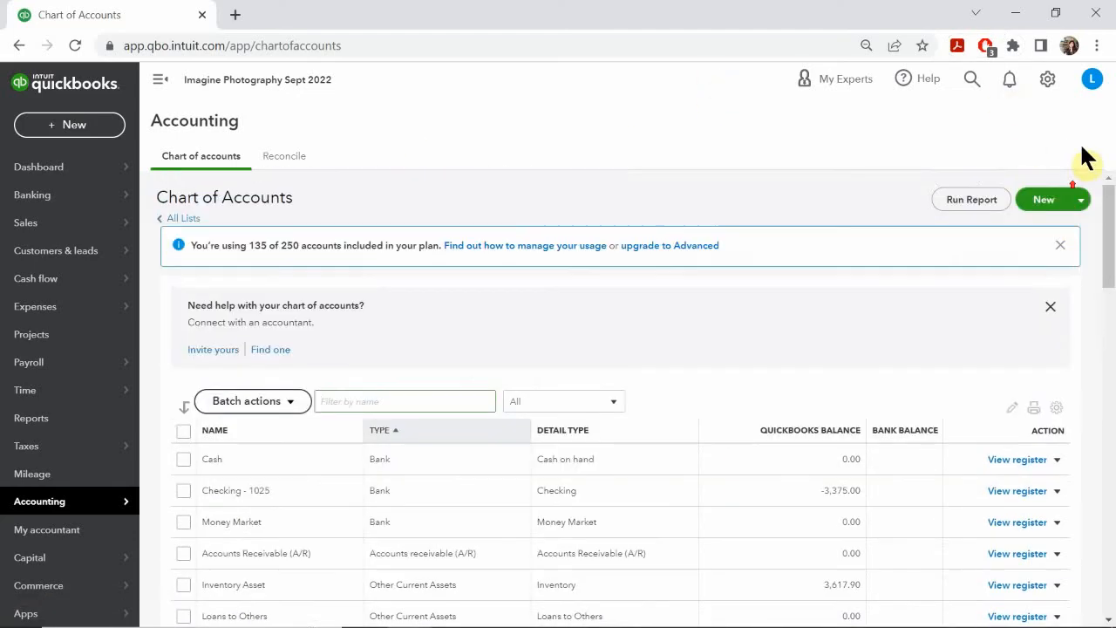
click(1041, 201)
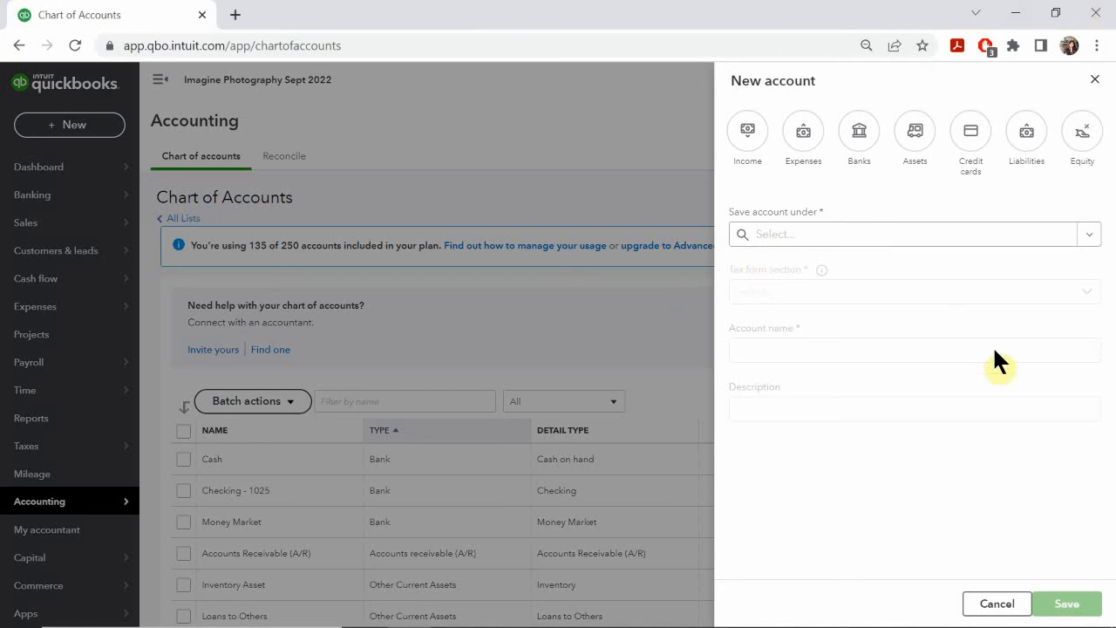
click(915, 133)
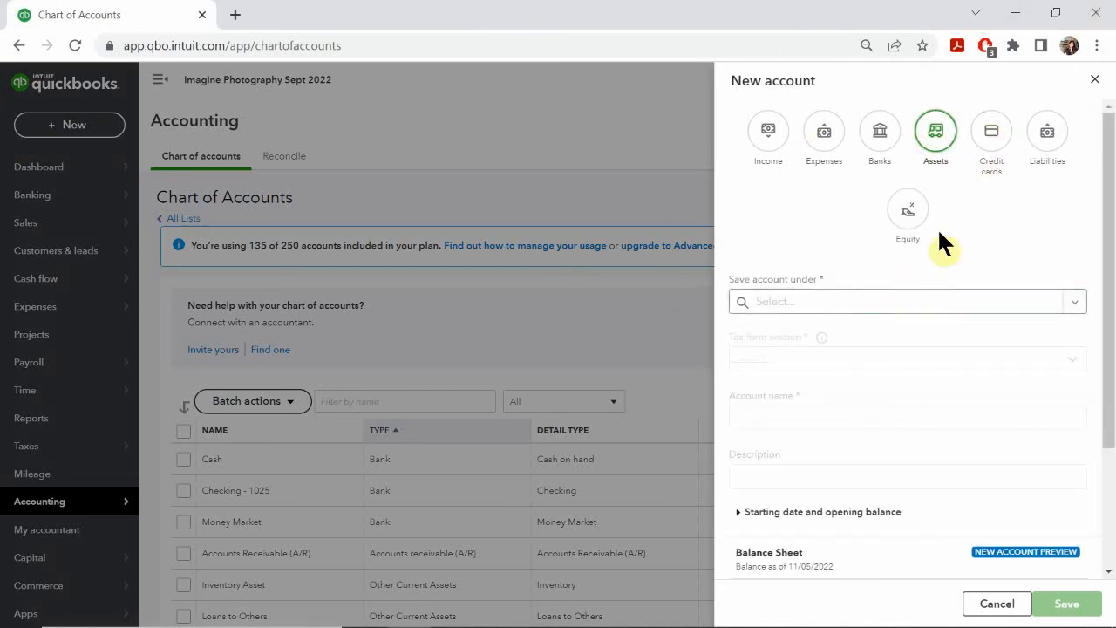
click(790, 305)
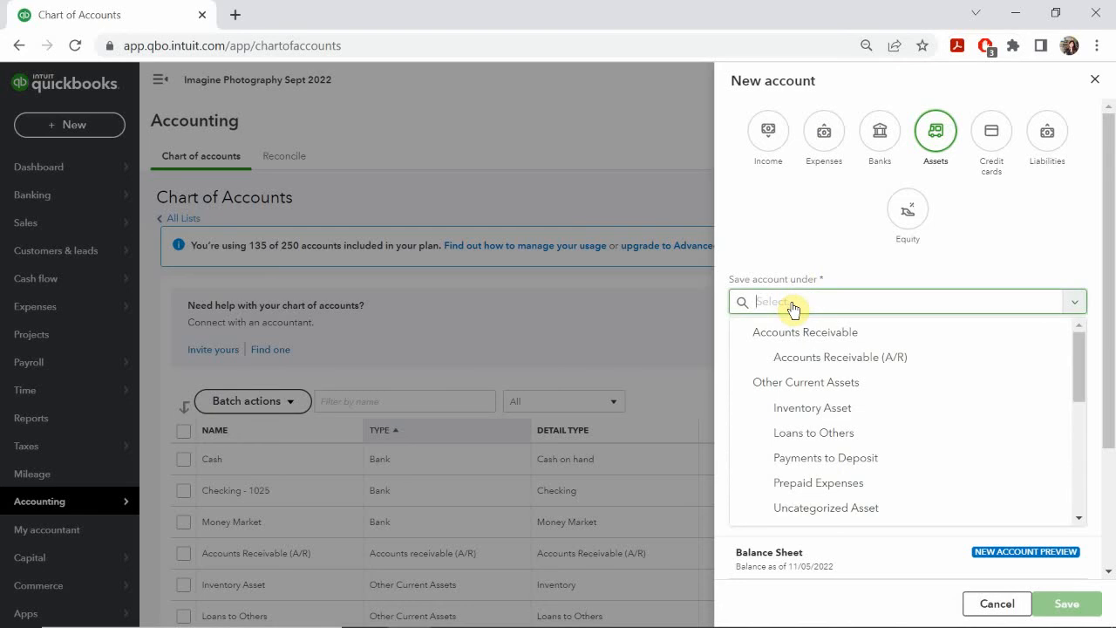
scroll(837, 433, down, 4)
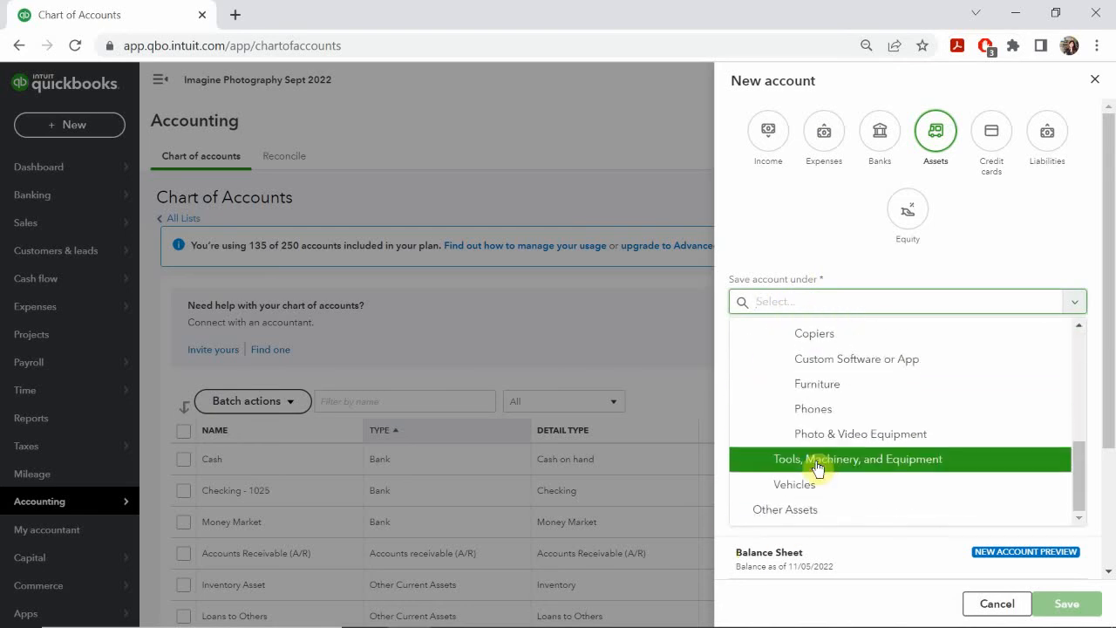
click(794, 486)
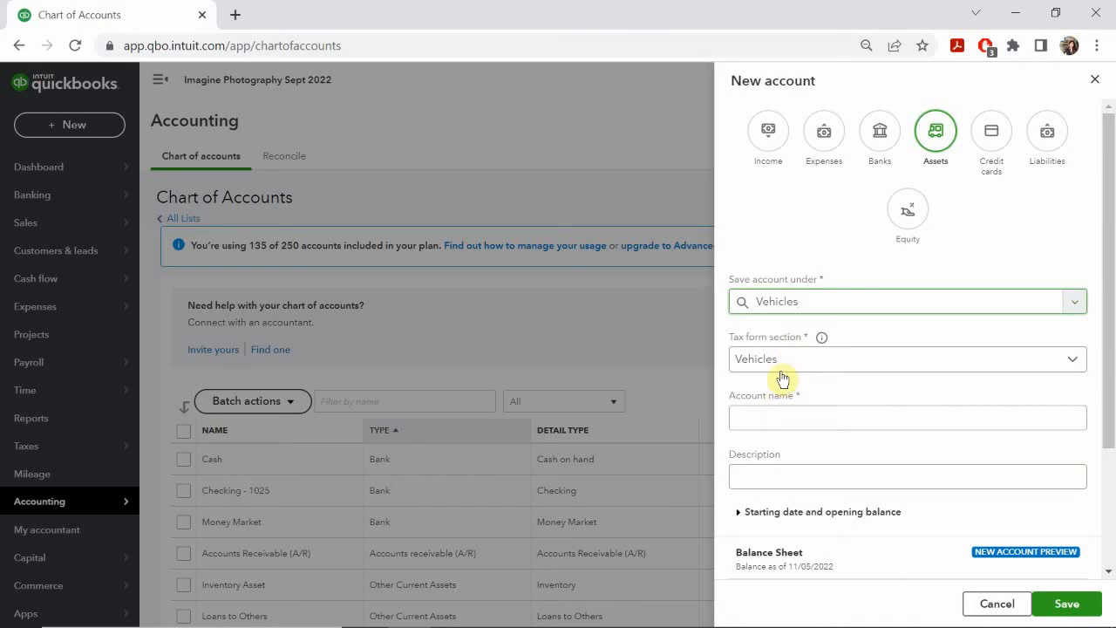
Step: Name the new account "Cargo Van" and copy the same text into its description
click(782, 418)
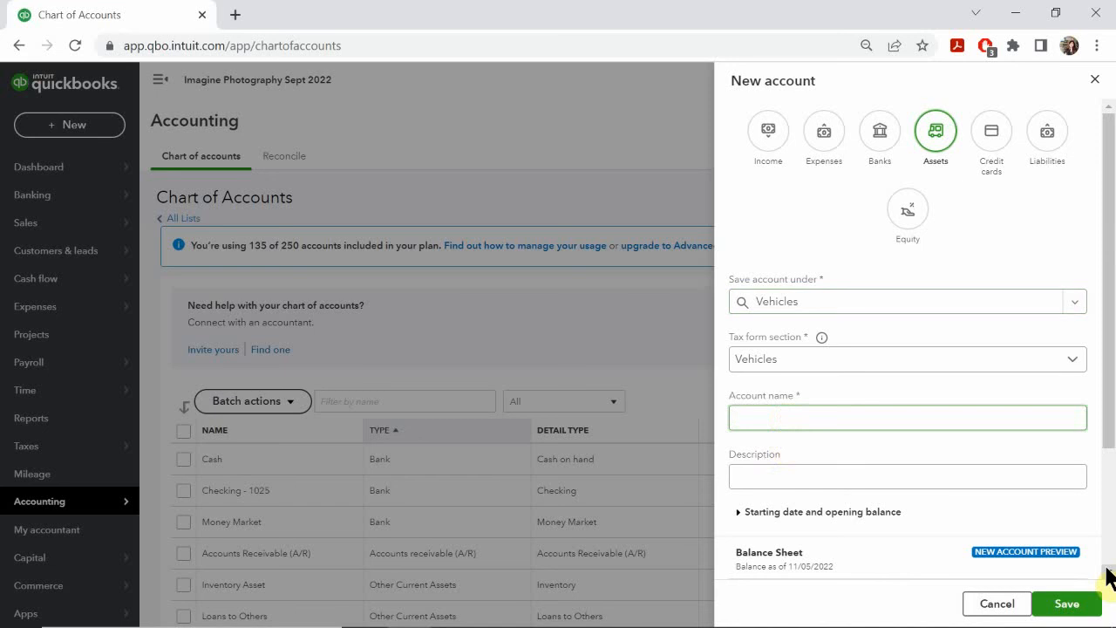
text(Cargo Van)
triple_click(837, 416)
key(ctrl+c)
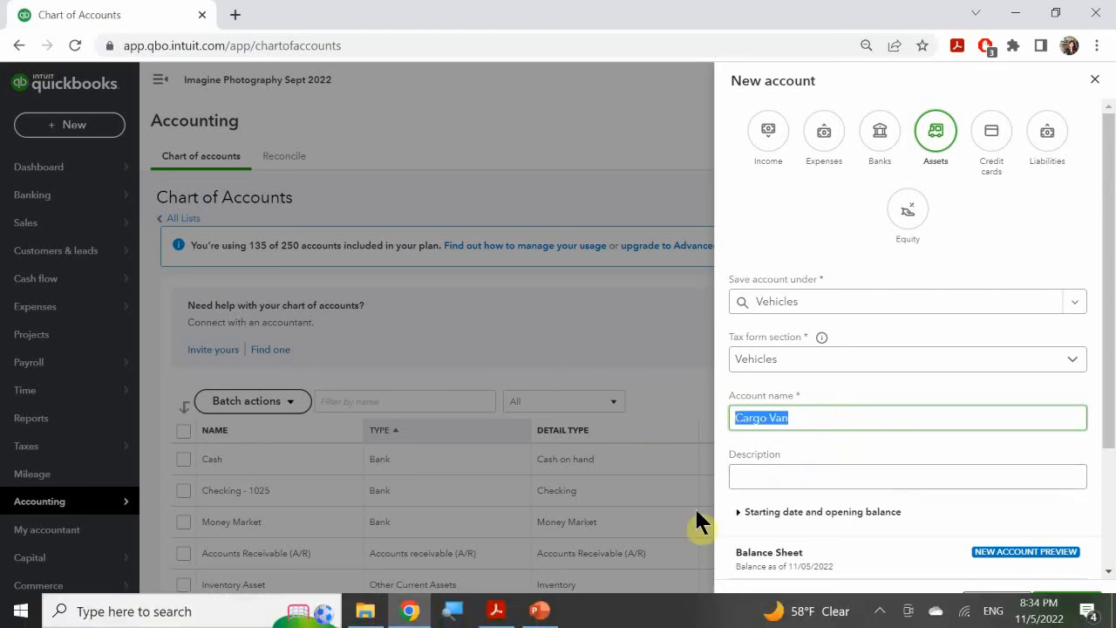
click(768, 472)
key(ctrl+v)
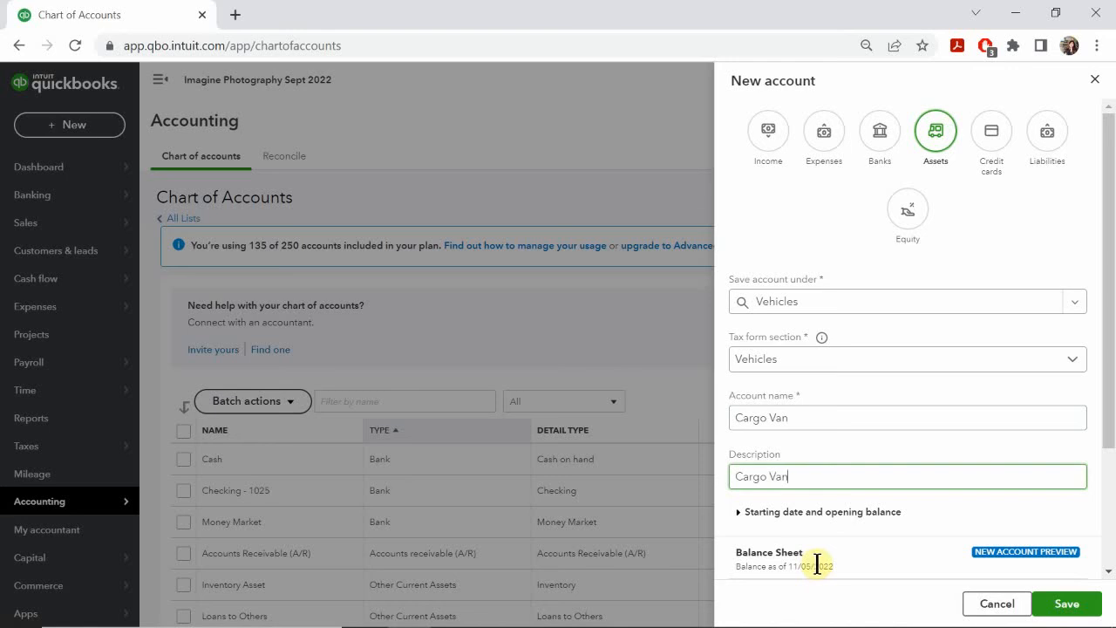
Step: Examine the new account's Balance Sheet preview and expand the starting date and opening balance options
scroll(1042, 356, down, 3)
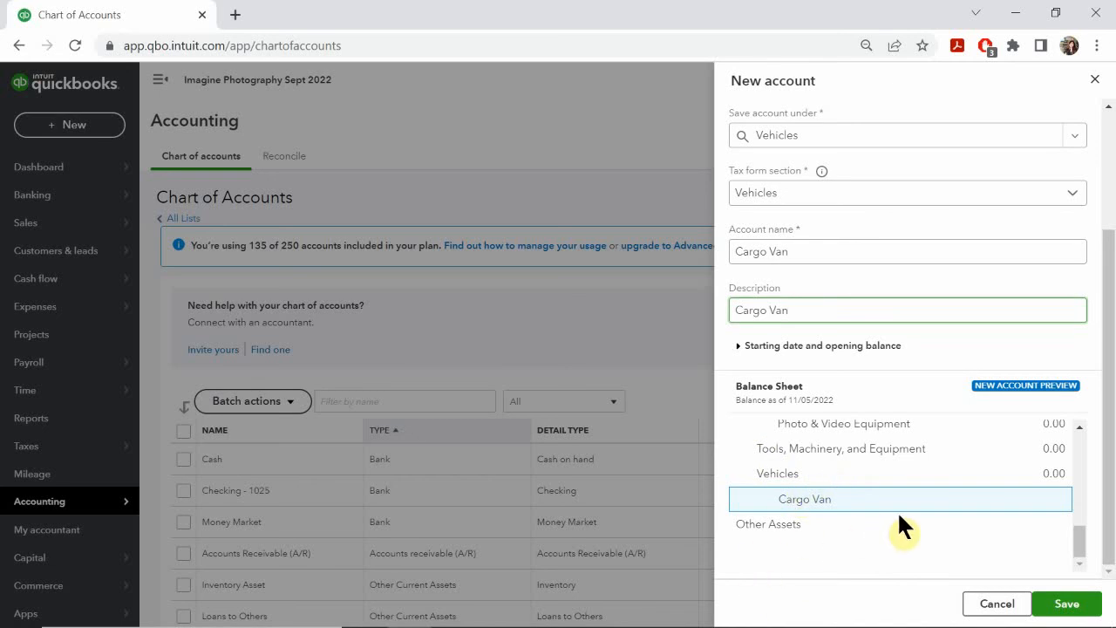
scroll(914, 527, up, 5)
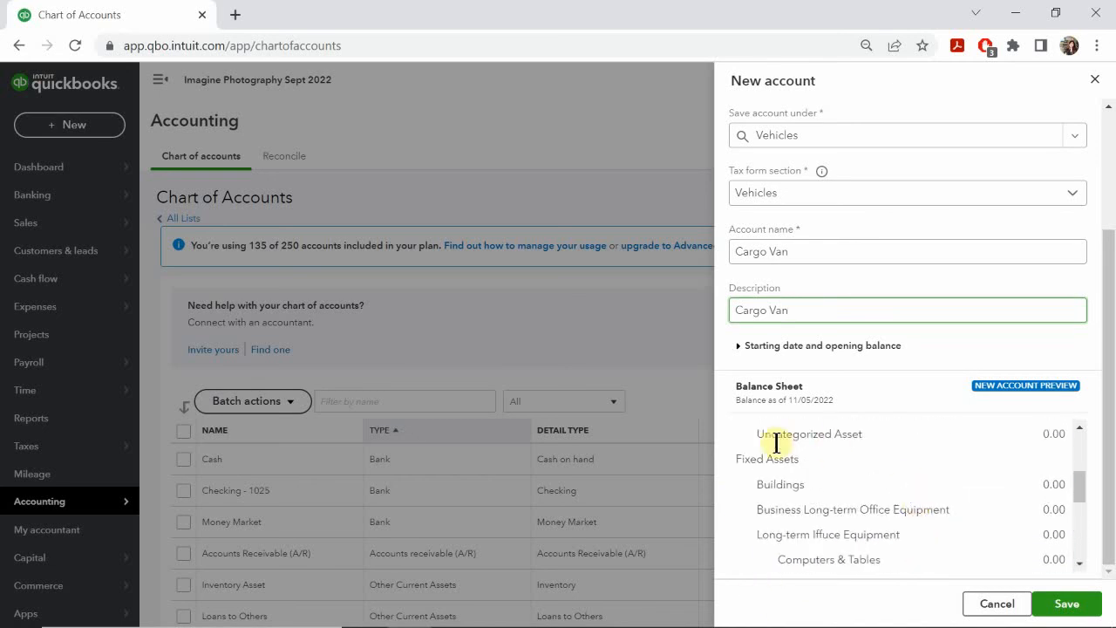
click(735, 347)
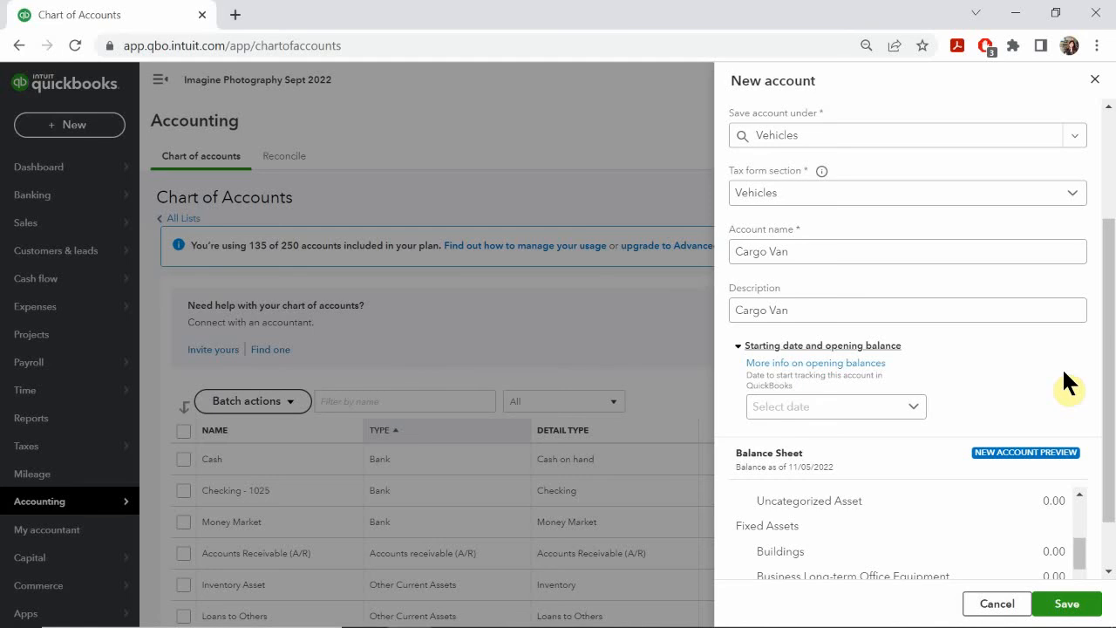
Step: Review the Balance Sheet preview and the Vehicles settings of the new Cargo Van account, then save it
scroll(1062, 367, down, 1)
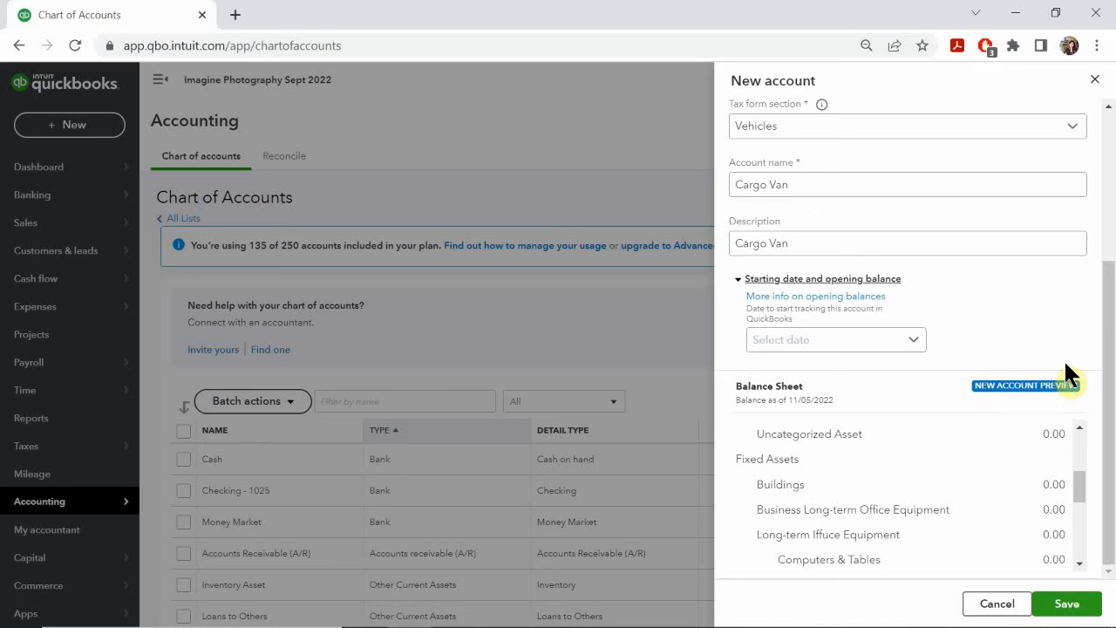
scroll(892, 445, down, 3)
scroll(885, 462, down, 1)
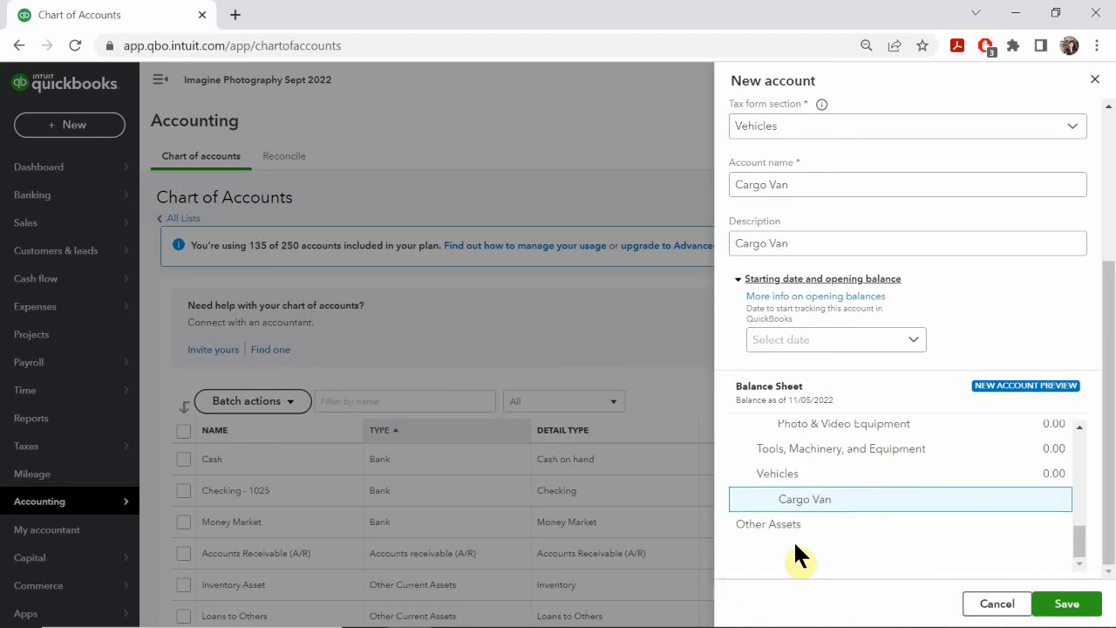
scroll(881, 545, up, 5)
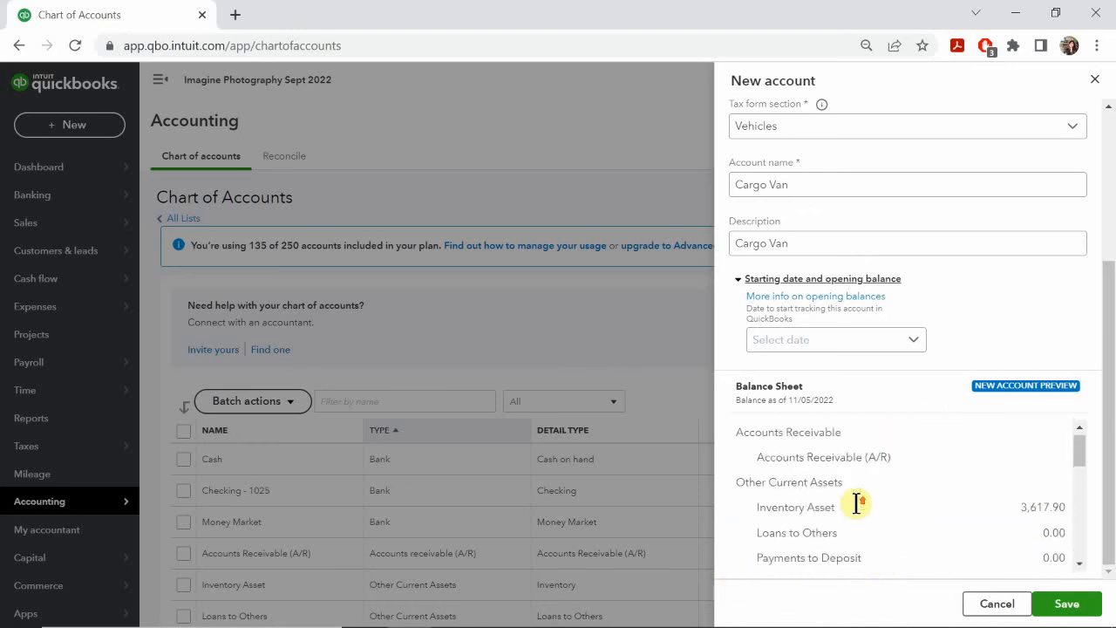
scroll(856, 503, up, 5)
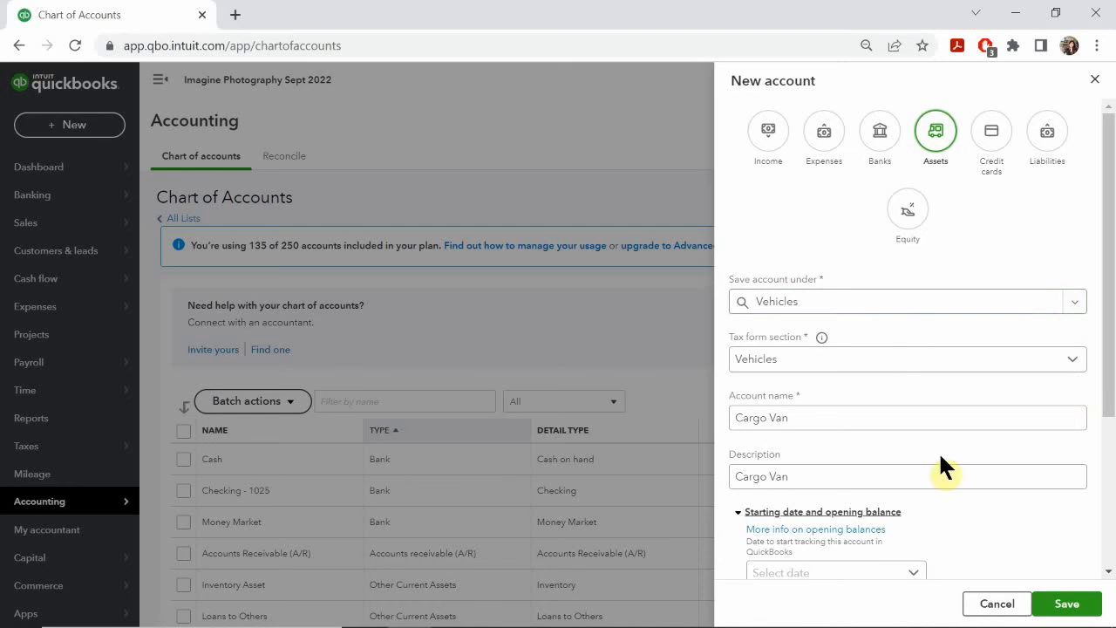
scroll(959, 504, down, 3)
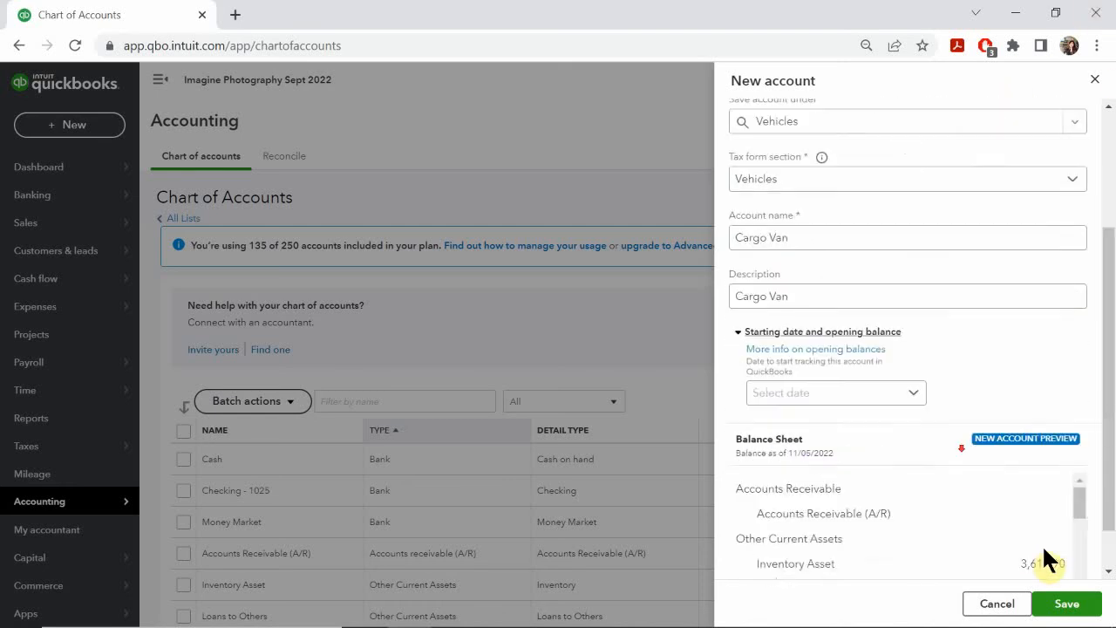
click(1063, 604)
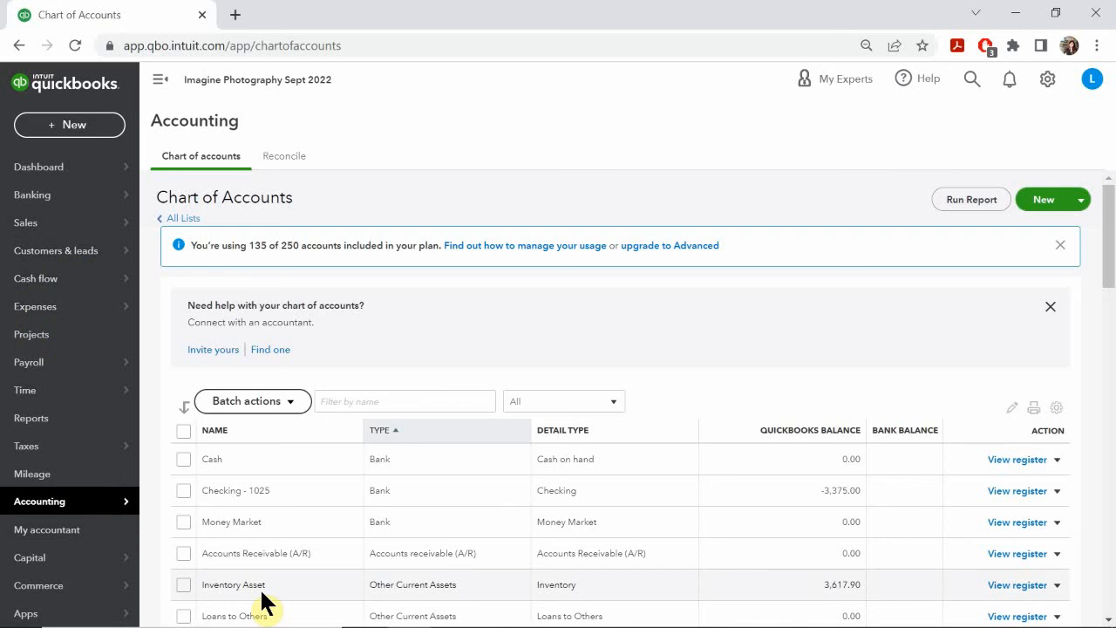
Step: Find the Cargo Van account in the account list and check the Add/Edit Accounts slide in PowerPoint before returning to Chrome
scroll(439, 468, down, 4)
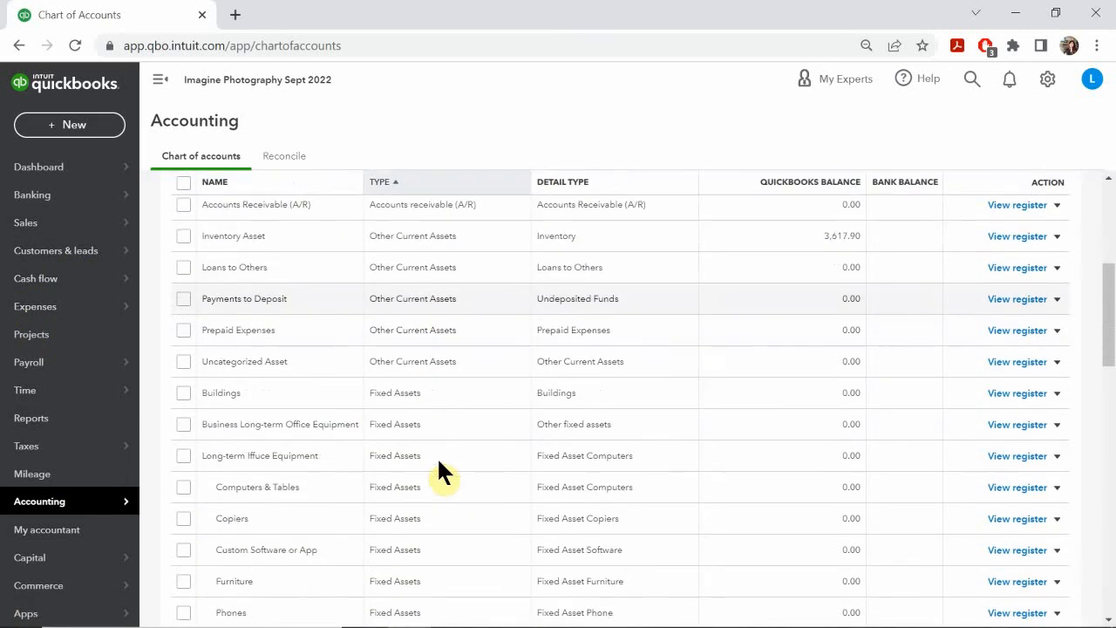
scroll(266, 527, down, 2)
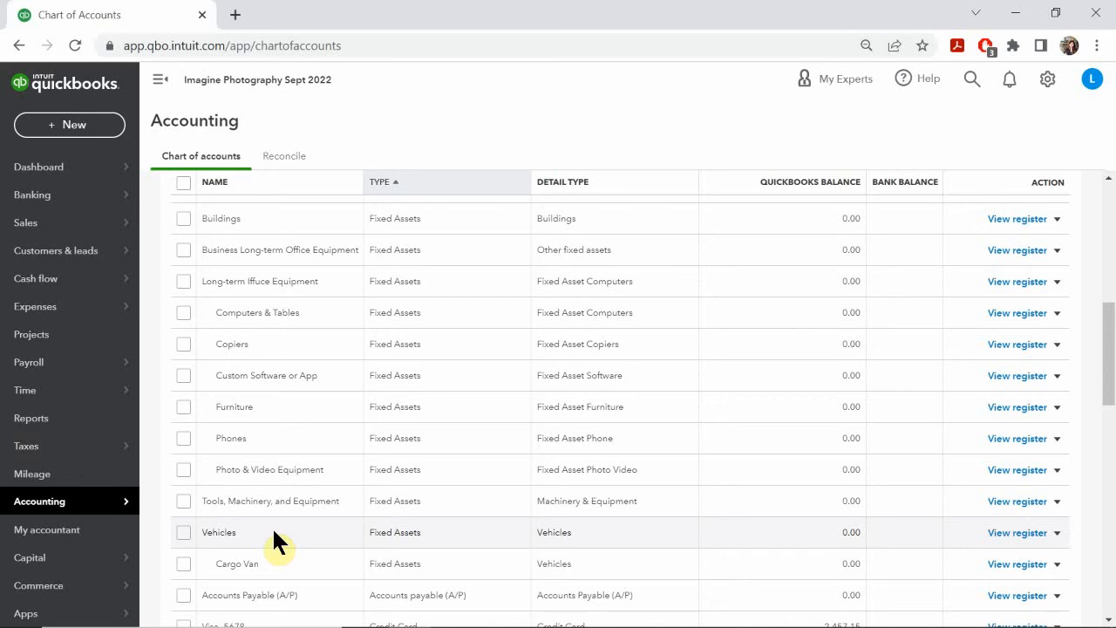
scroll(273, 529, down, 1)
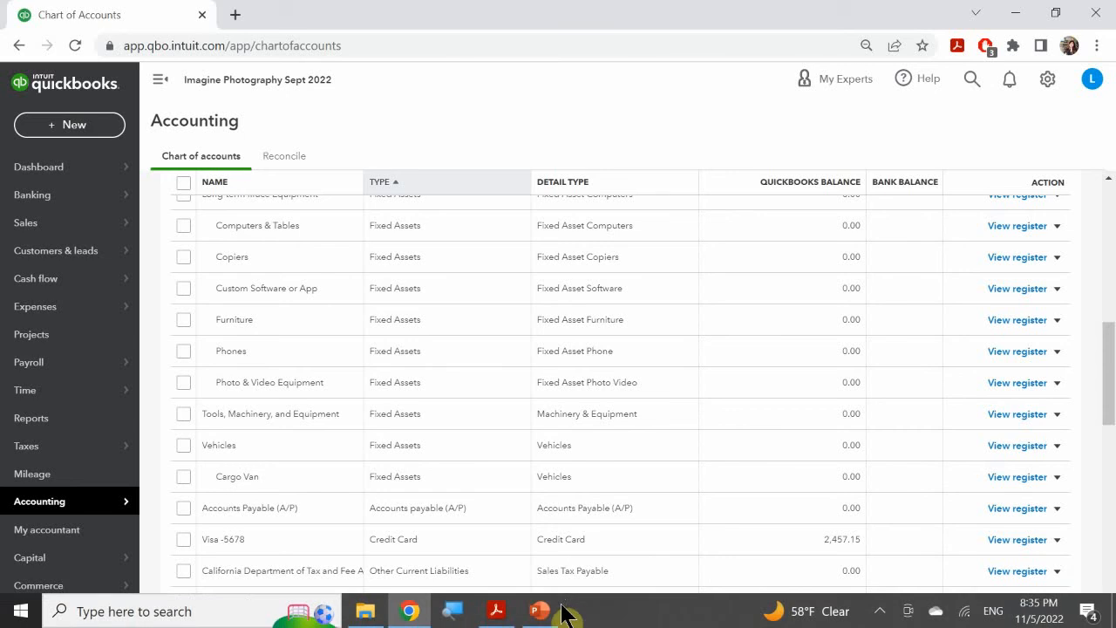
click(540, 612)
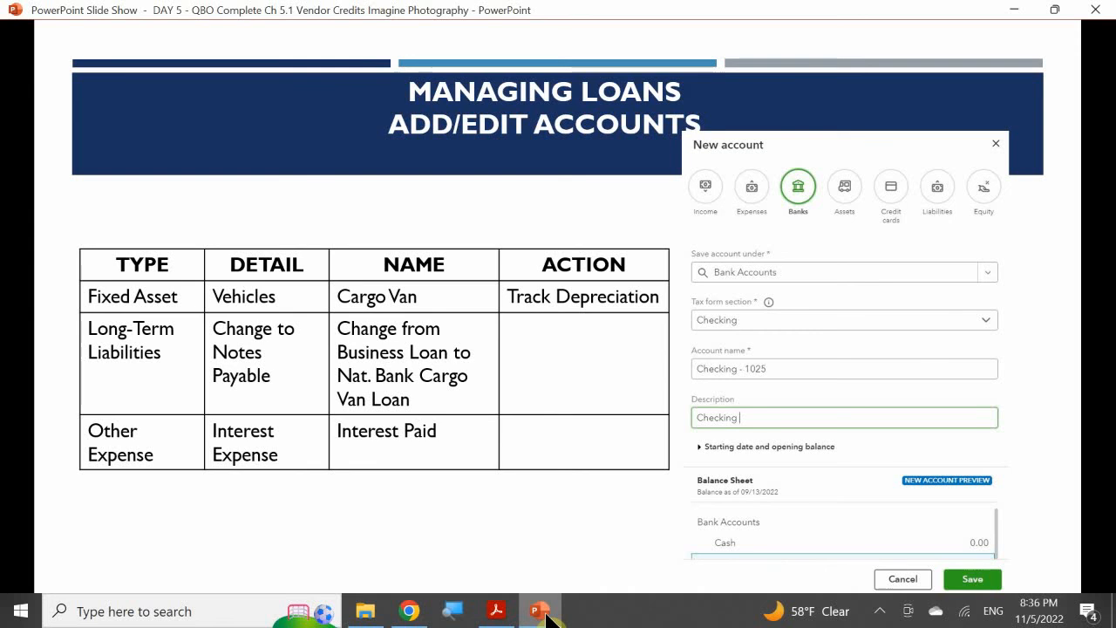
click(545, 614)
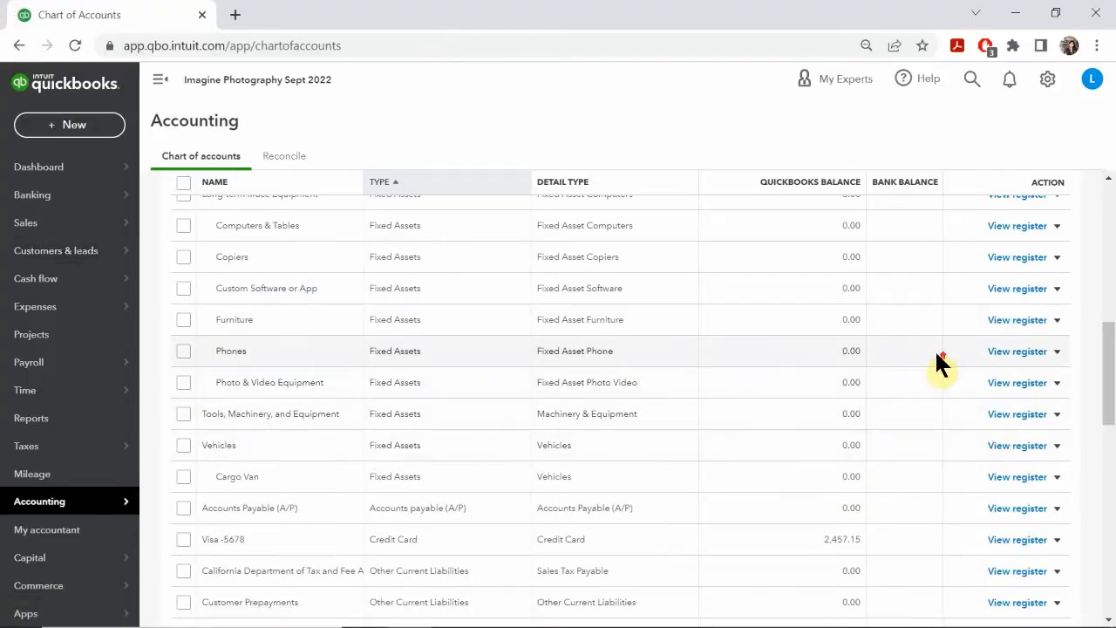
Step: Look through the Chart of Accounts for the long-term liability loan account and filter the list by the name "long"
scroll(934, 349, up, 10)
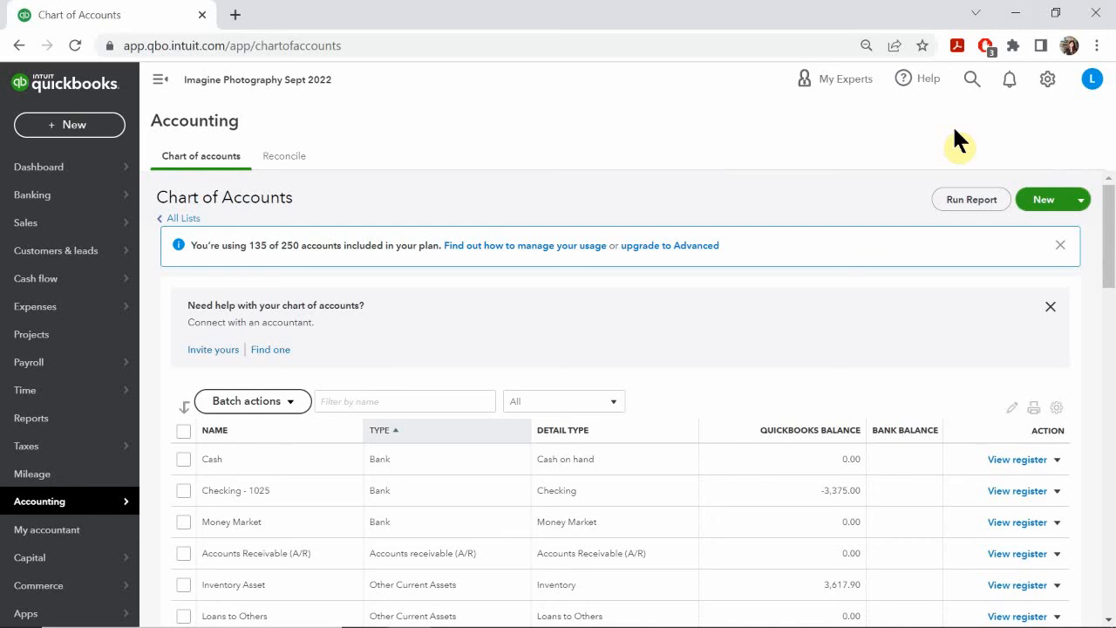
scroll(637, 295, down, 1)
scroll(637, 292, down, 6)
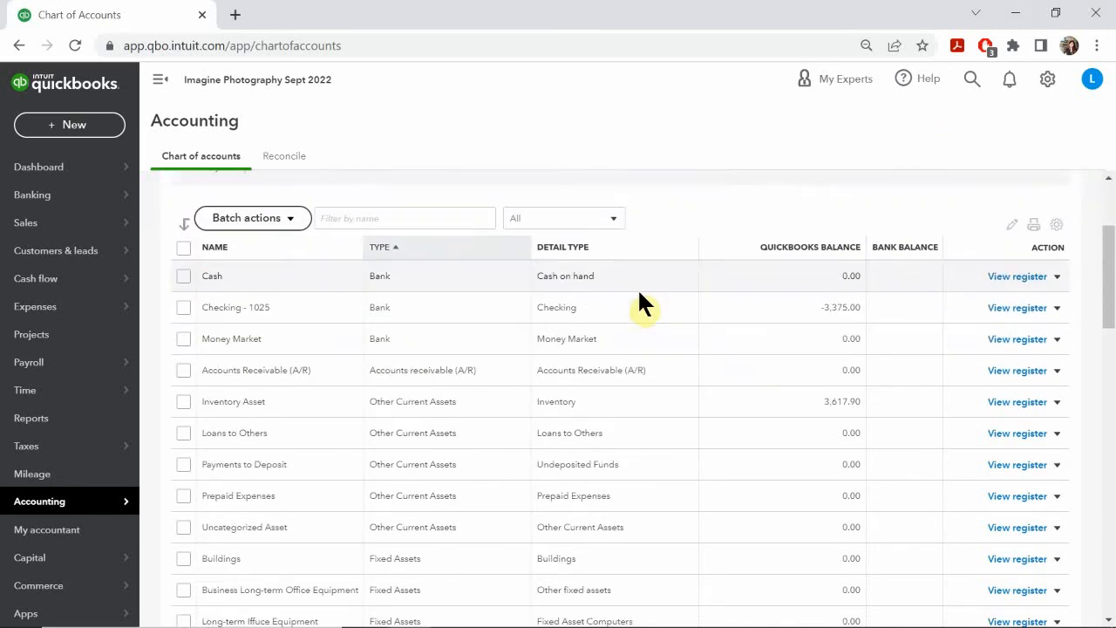
scroll(637, 292, up, 1)
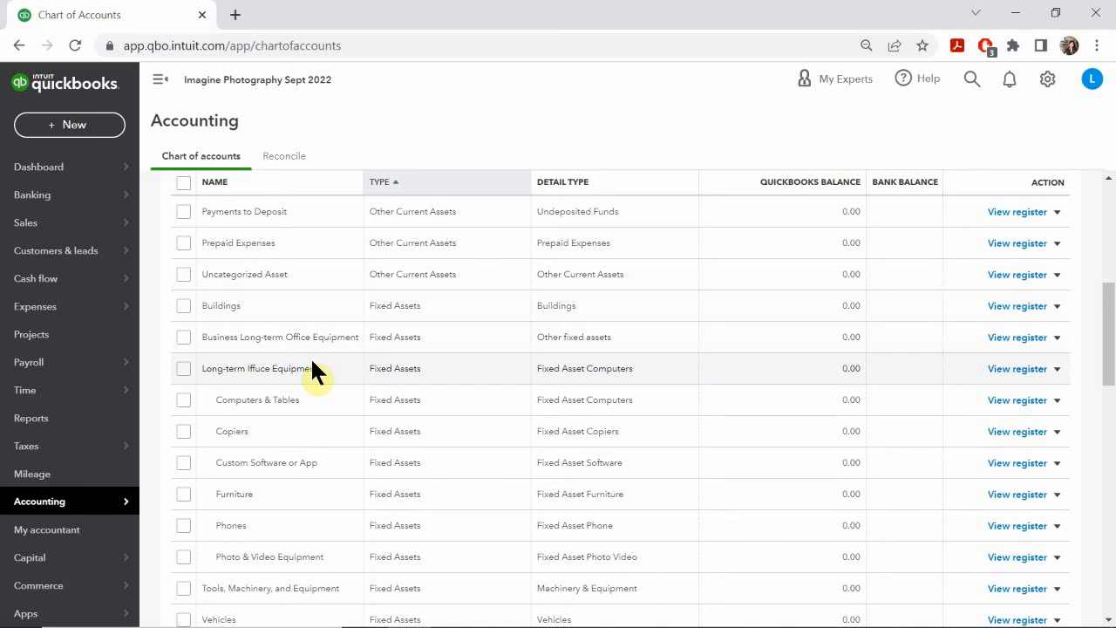
scroll(311, 362, up, 5)
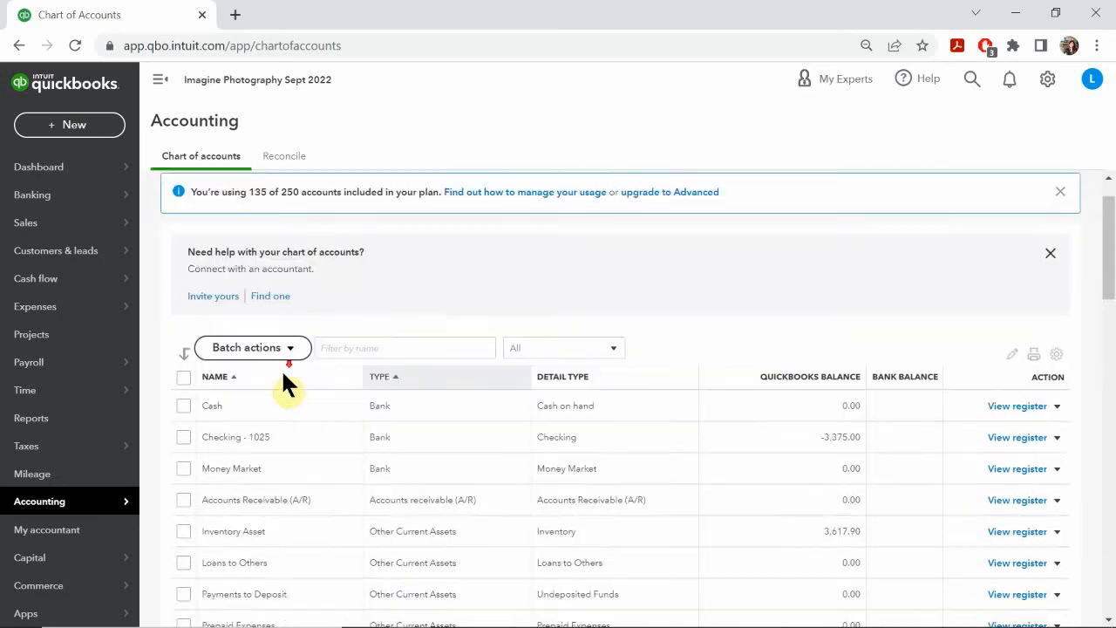
scroll(281, 391, down, 3)
scroll(307, 400, up, 4)
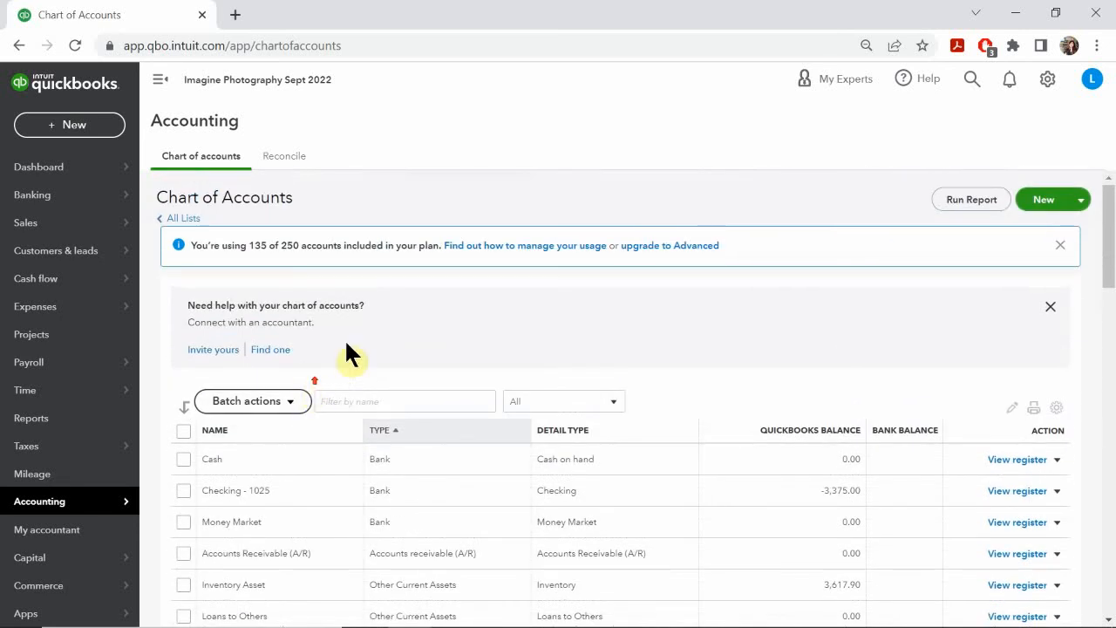
click(366, 399)
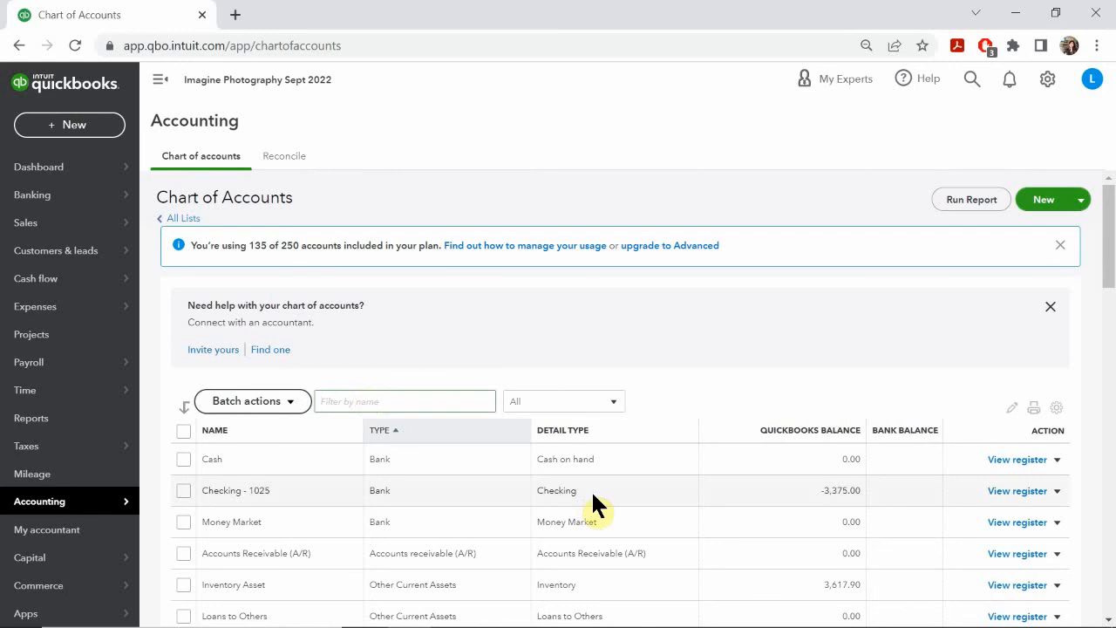
text(long)
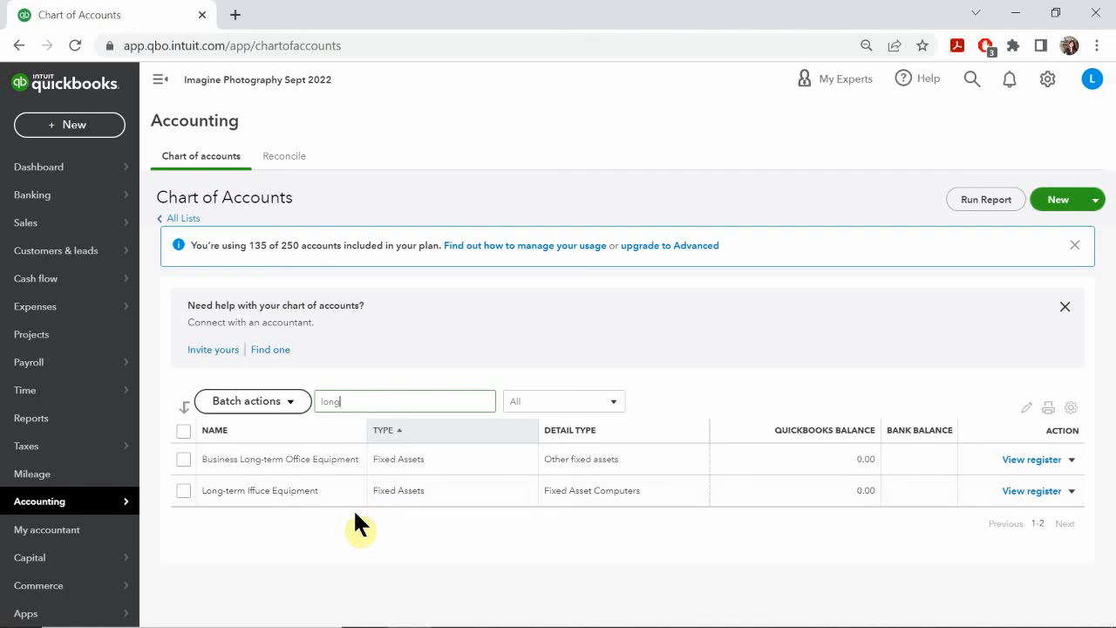
Step: Replace the account name filter with "business" to look for the Business Loan account
double_click(418, 401)
key(BackSpace)
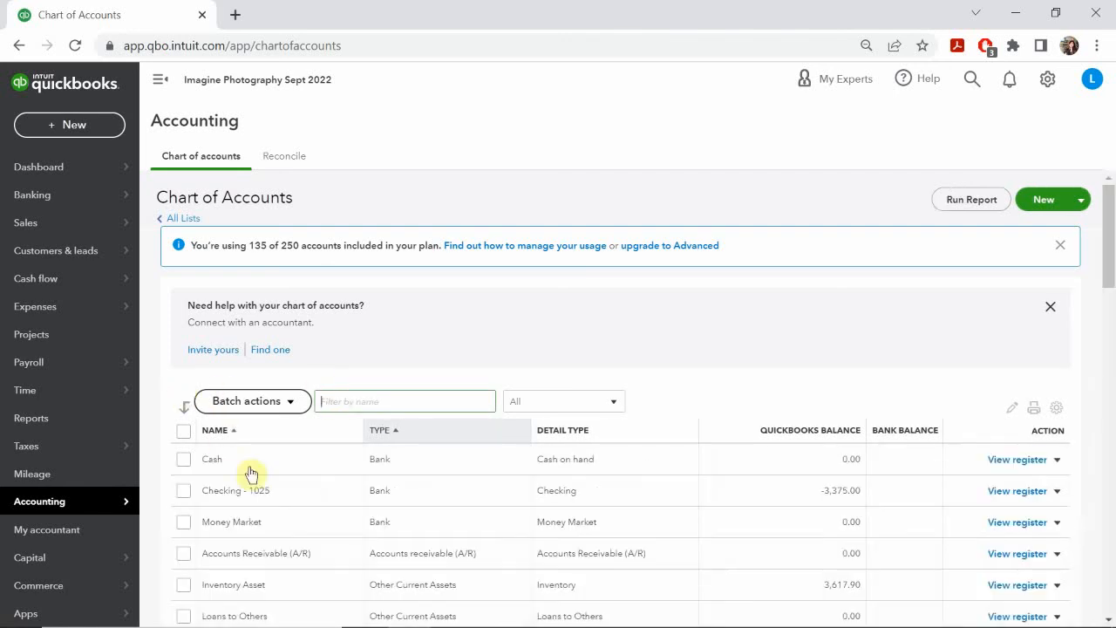
text(b)
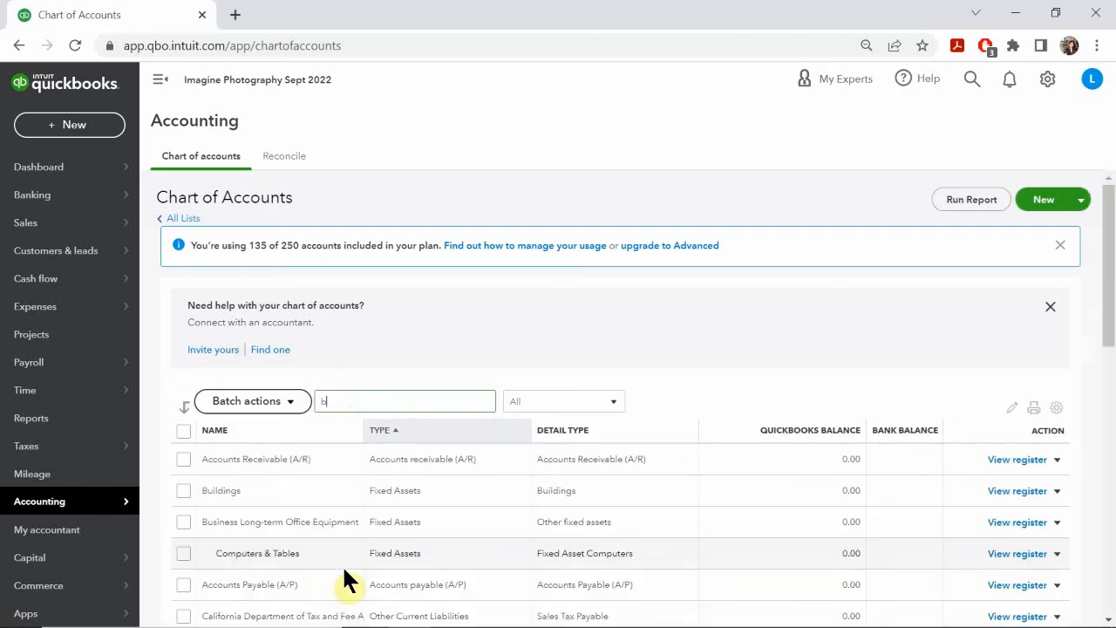
text(usiness)
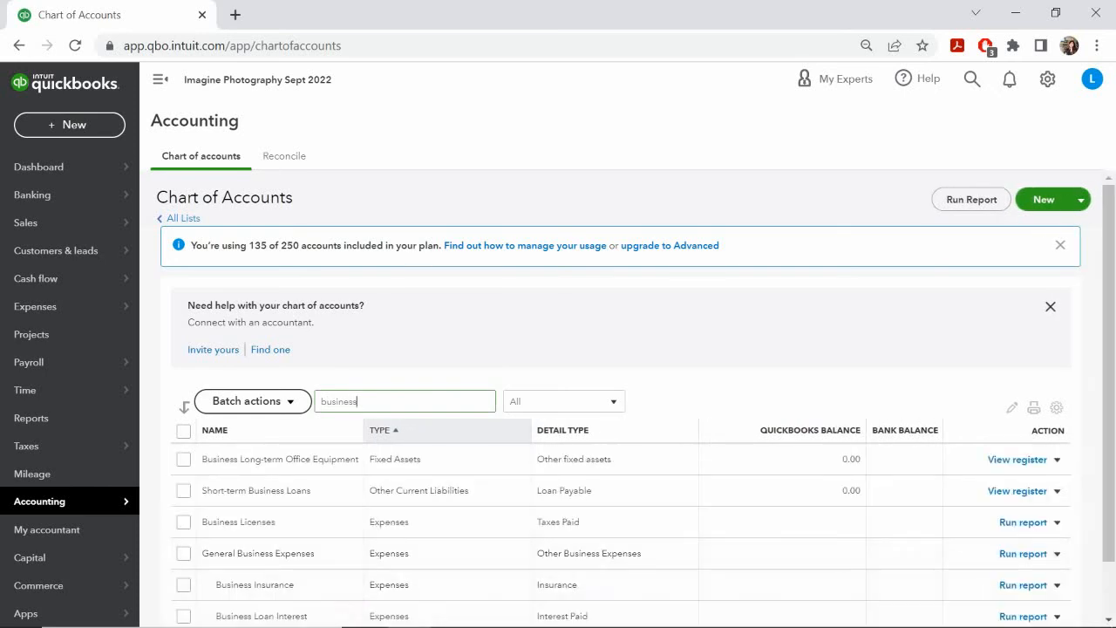
Step: Check the loan account details on the PowerPoint slide and compare them with the filtered account list in Chrome
mouse_move(579, 613)
click(540, 612)
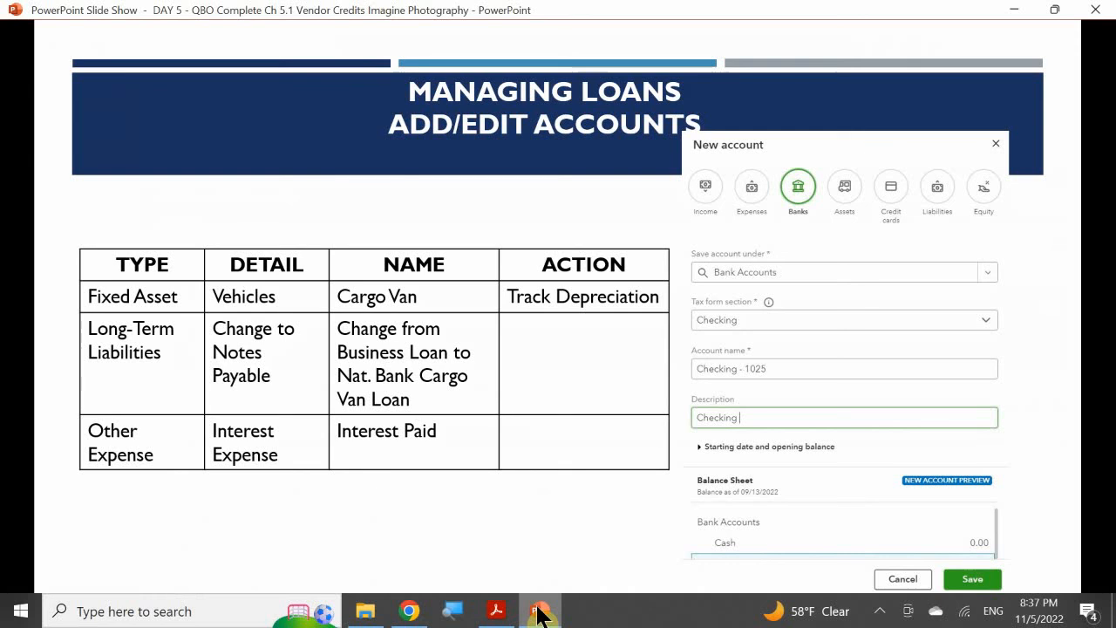
click(539, 611)
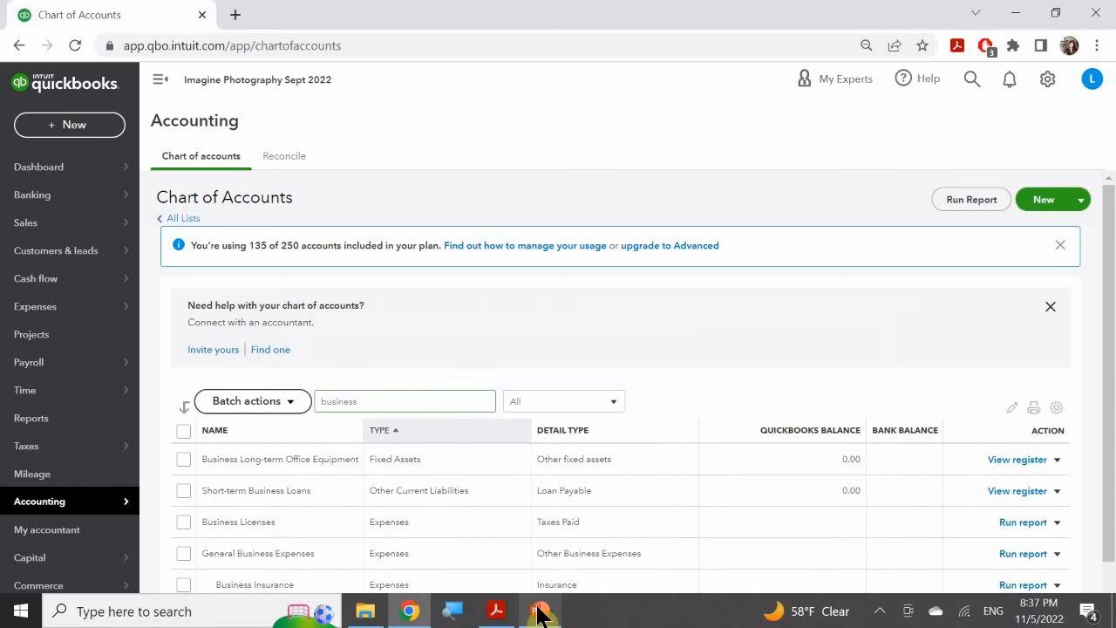
scroll(526, 541, down, 1)
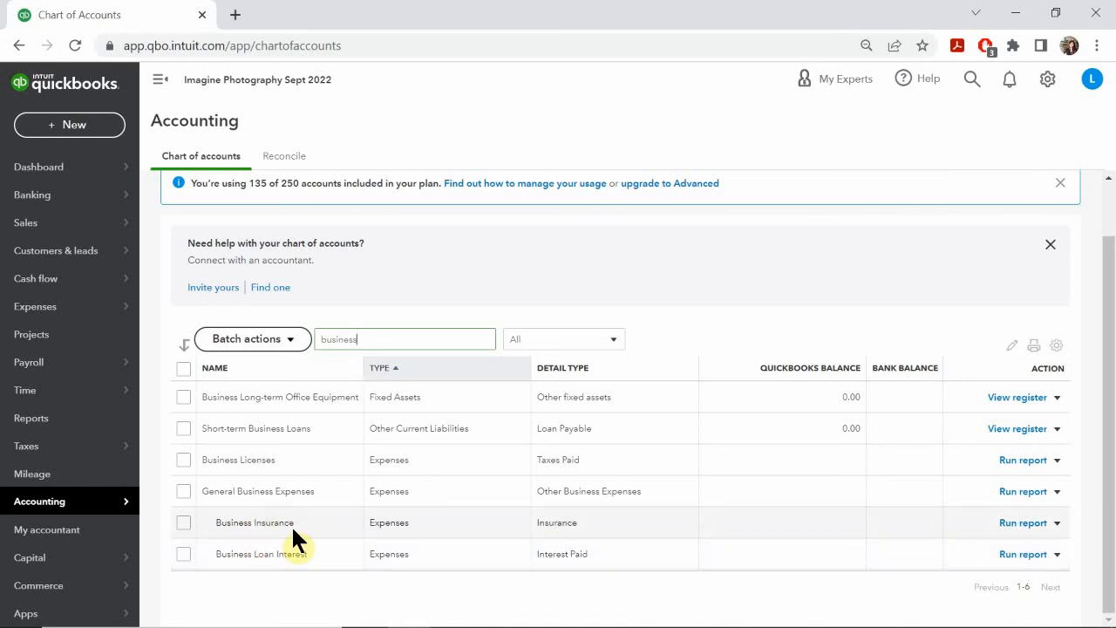
scroll(291, 525, up, 1)
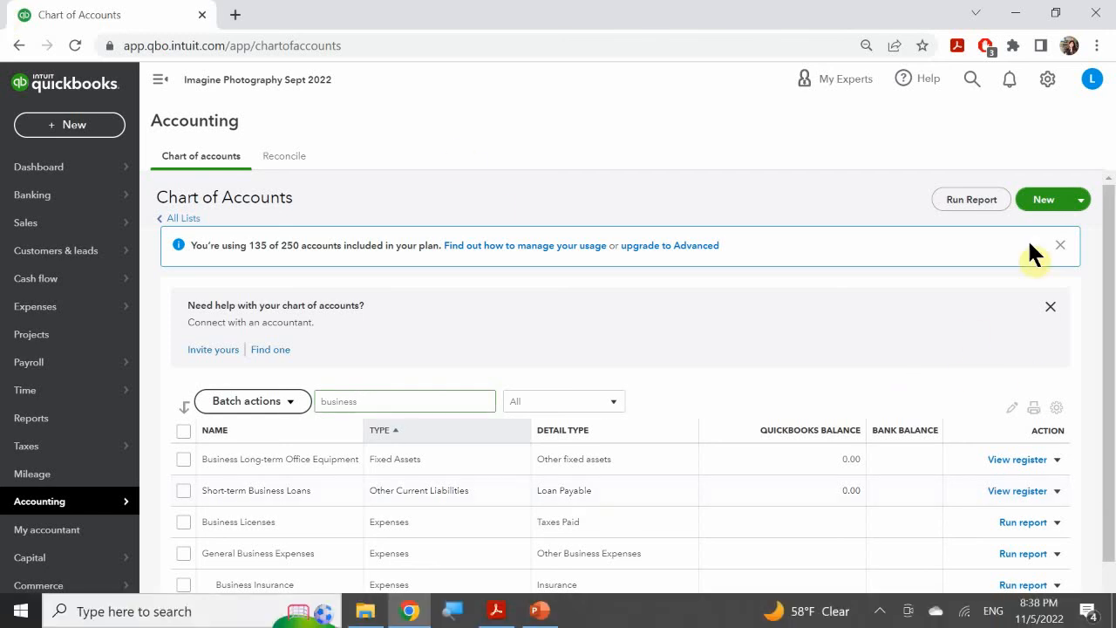
Step: Start a new Liabilities account and save it under Truck Loan in Long Term Liabilities
click(1041, 202)
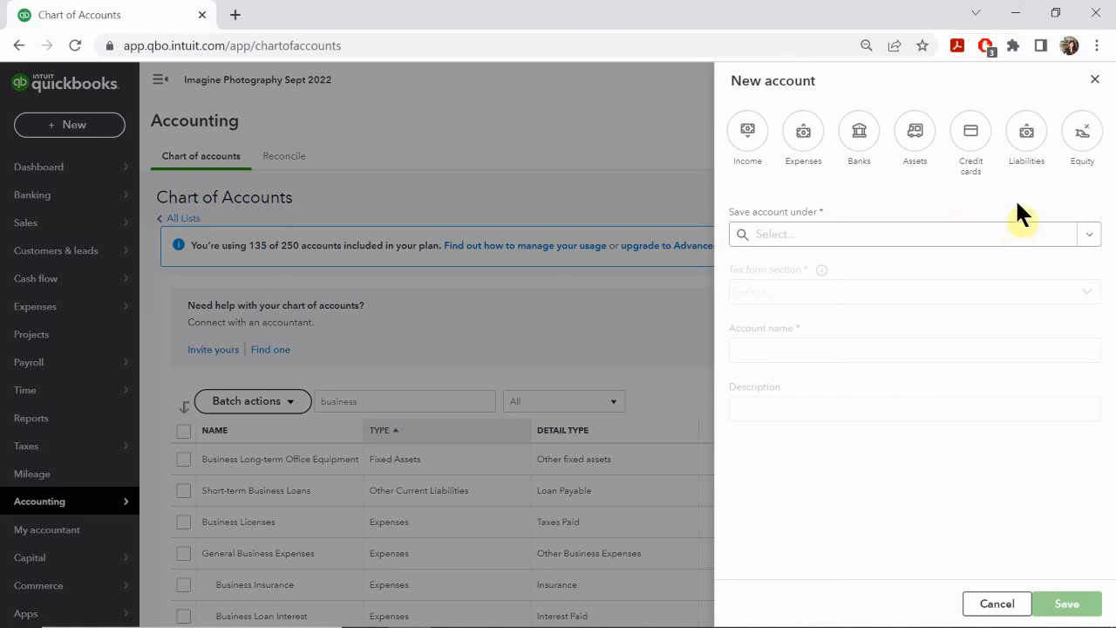
click(1026, 131)
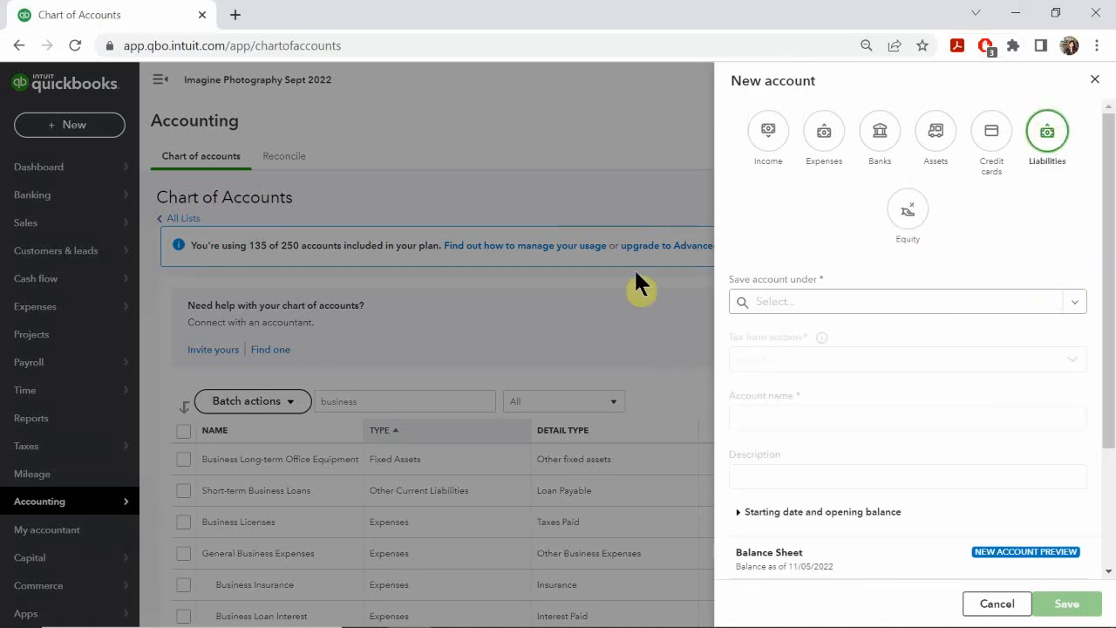
click(789, 300)
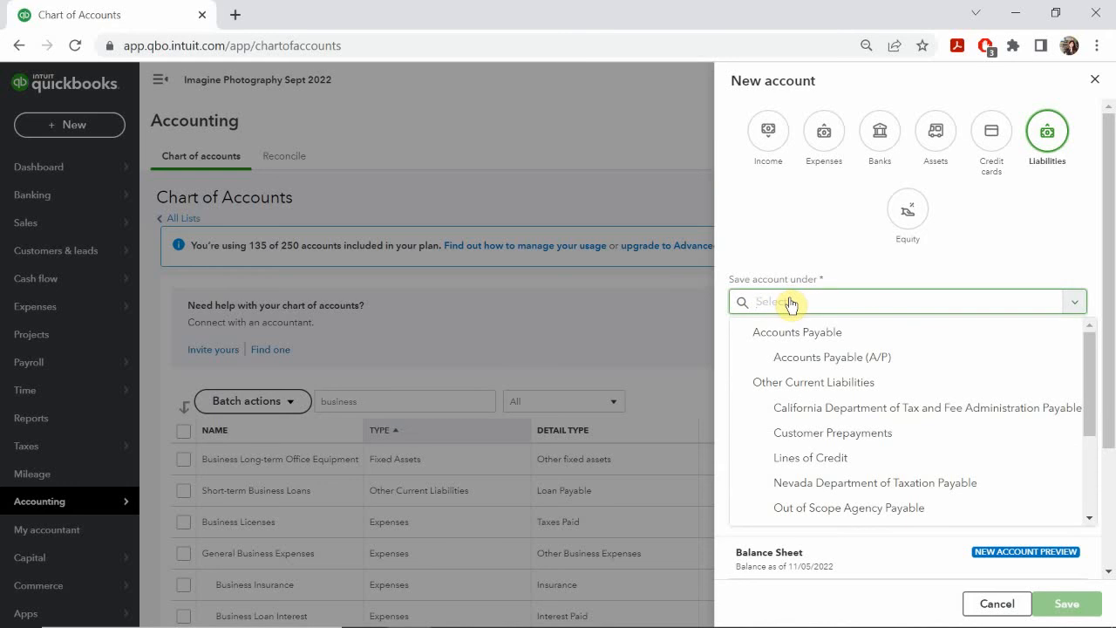
scroll(810, 366, down, 2)
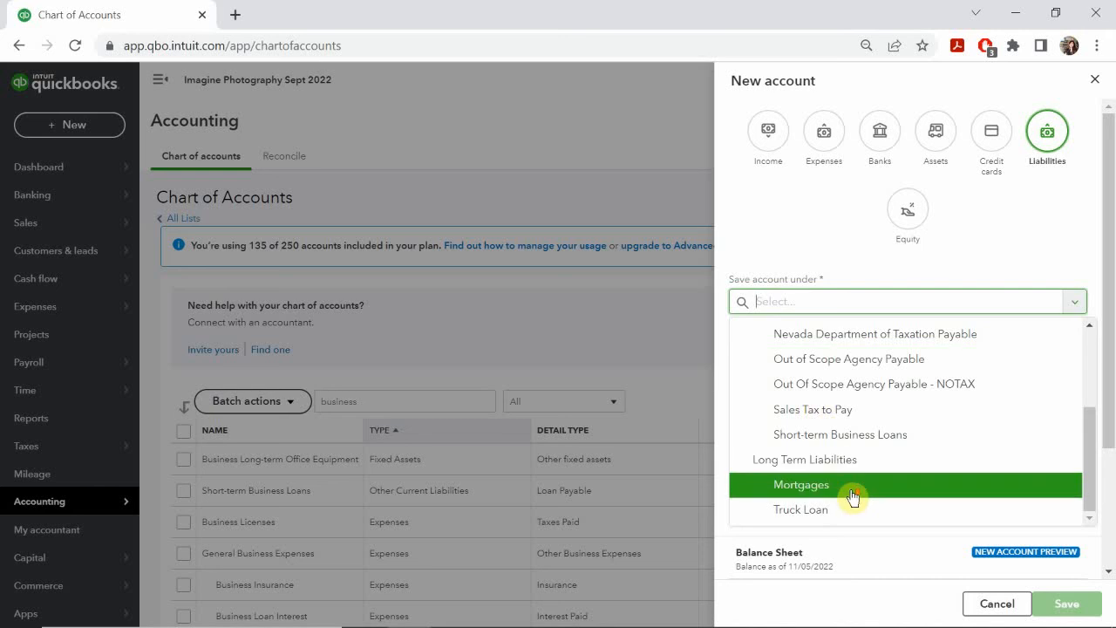
click(810, 516)
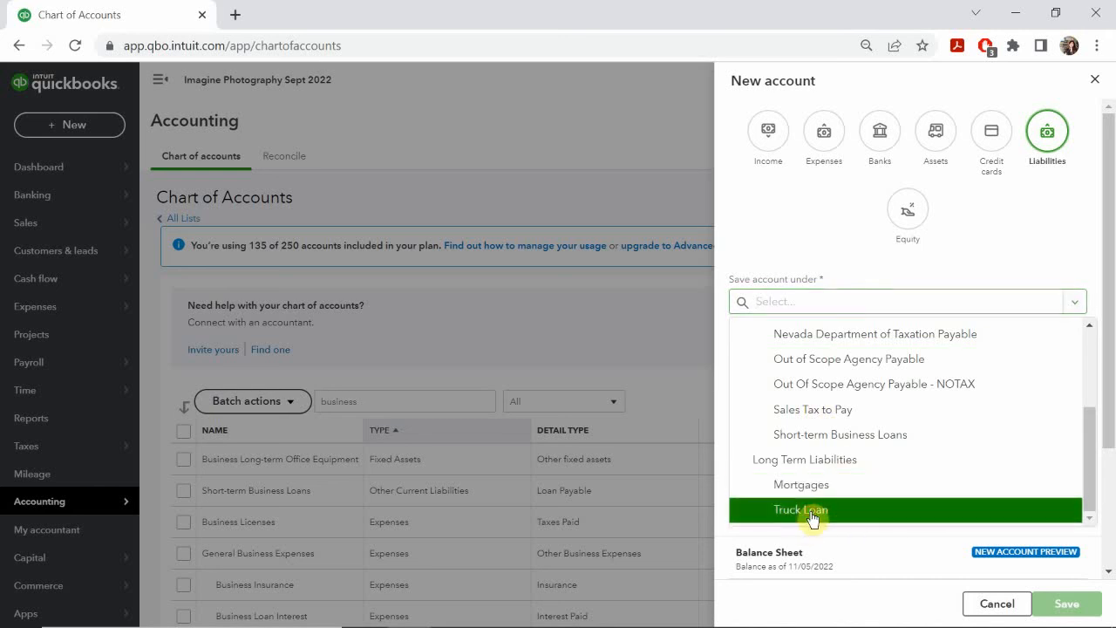
drag(812, 516, 815, 498)
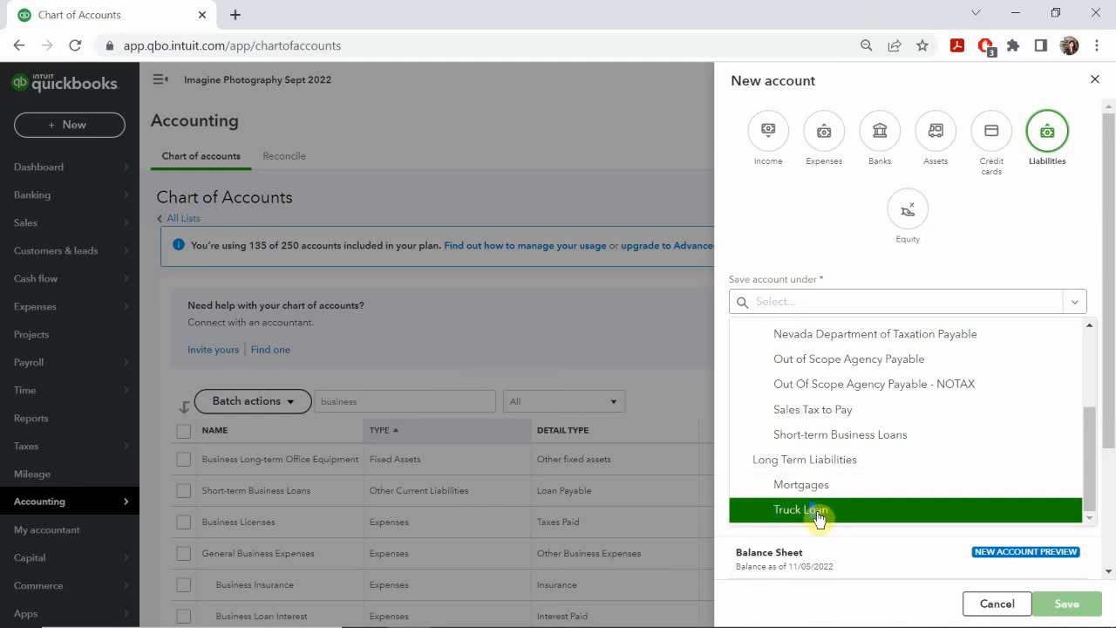
click(818, 516)
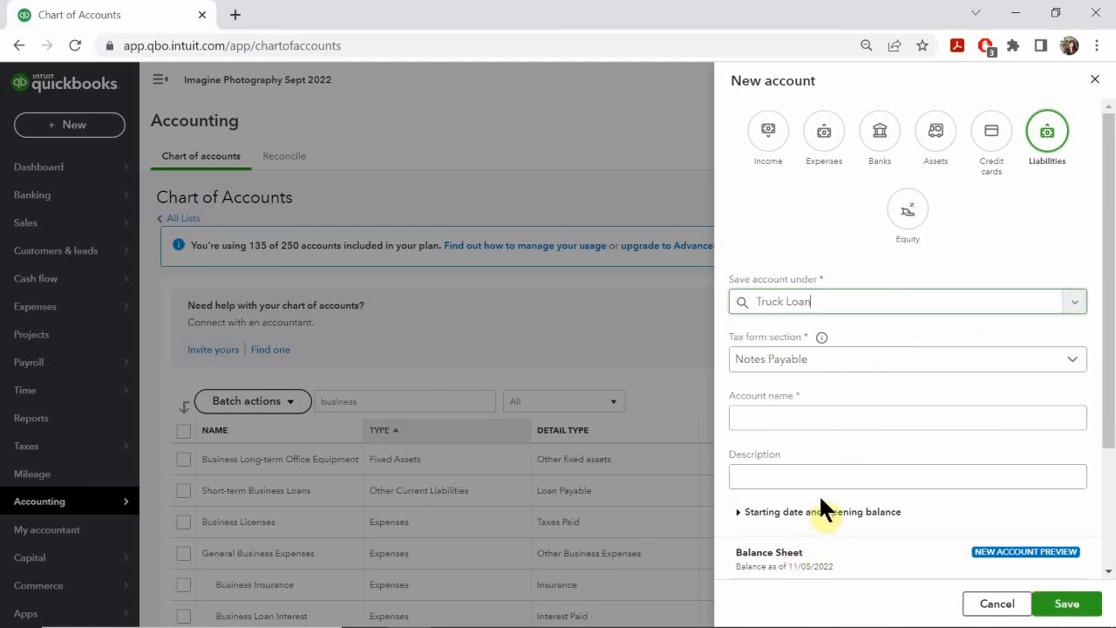
click(747, 299)
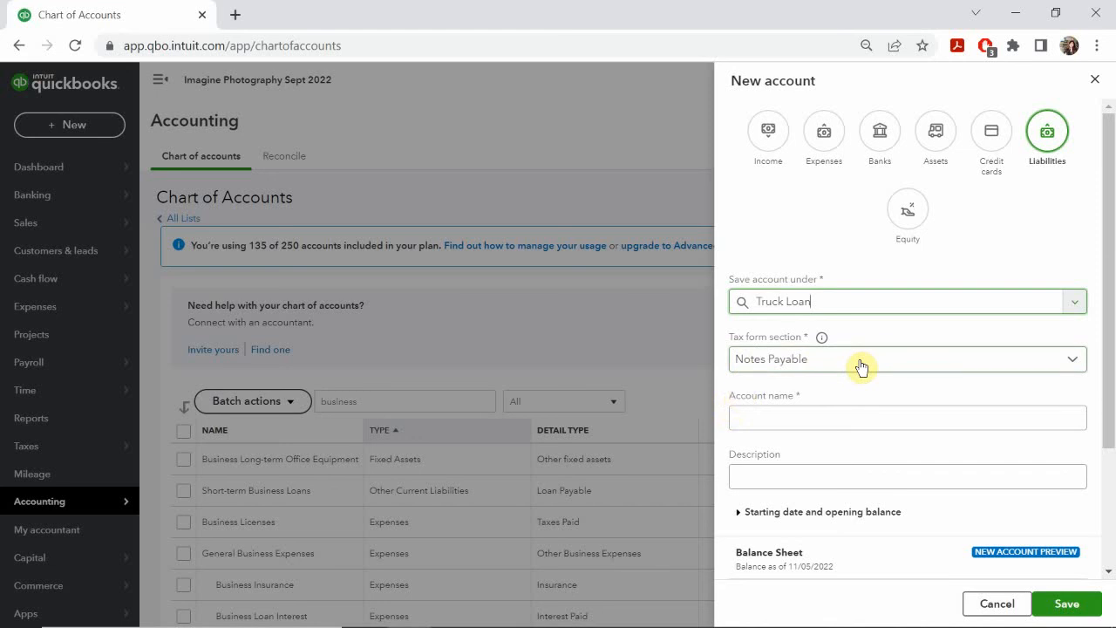
Step: Name the new account National Bank Cargo Van Loan, checking the wording against the PowerPoint slide
click(779, 416)
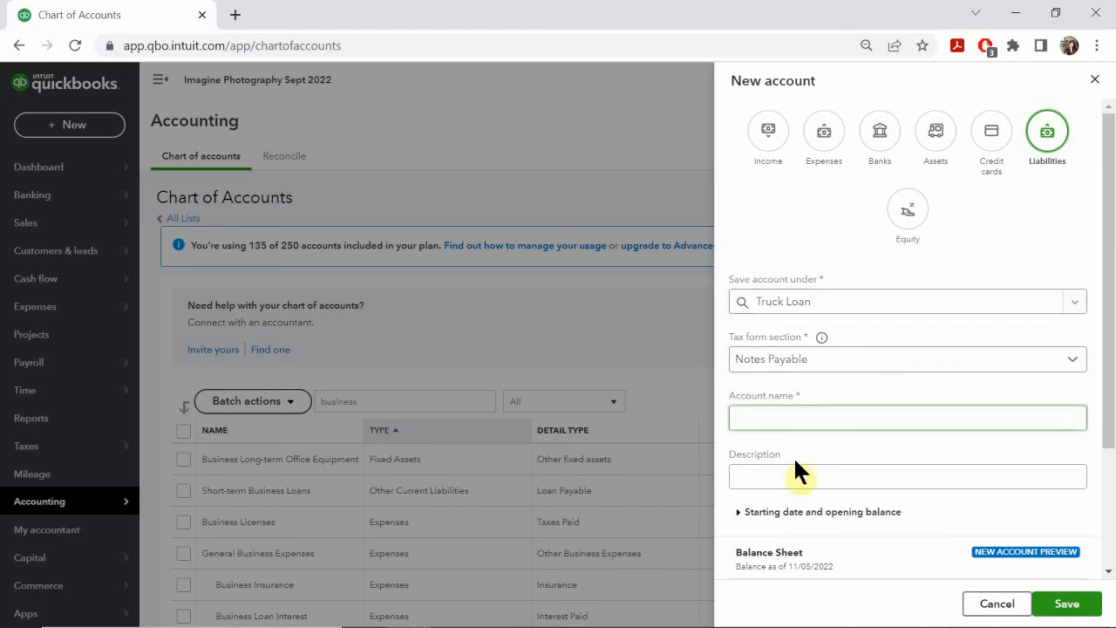
text(Carho)
key(BackSpace)
key(BackSpace)
key(BackSpace)
key(BackSpace)
key(BackSpace)
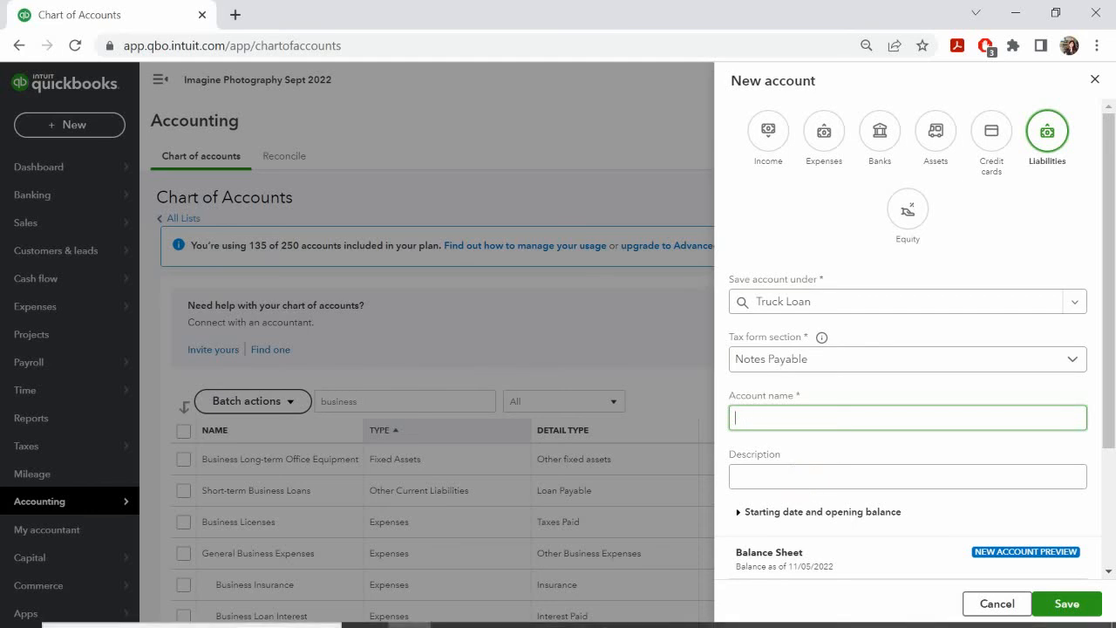
mouse_move(544, 613)
click(574, 556)
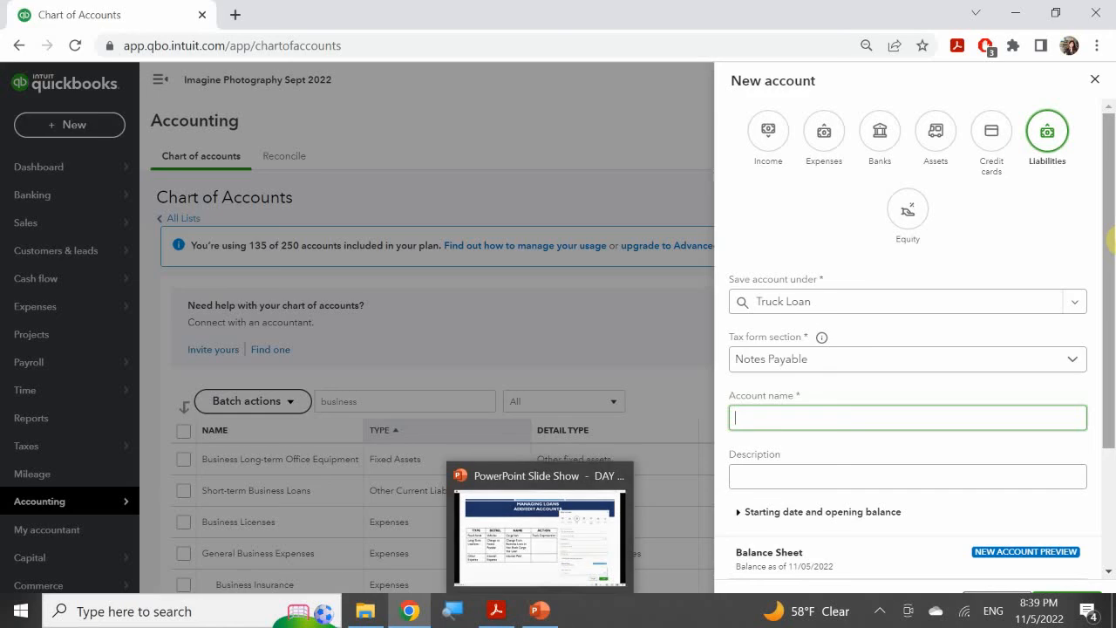
text(N)
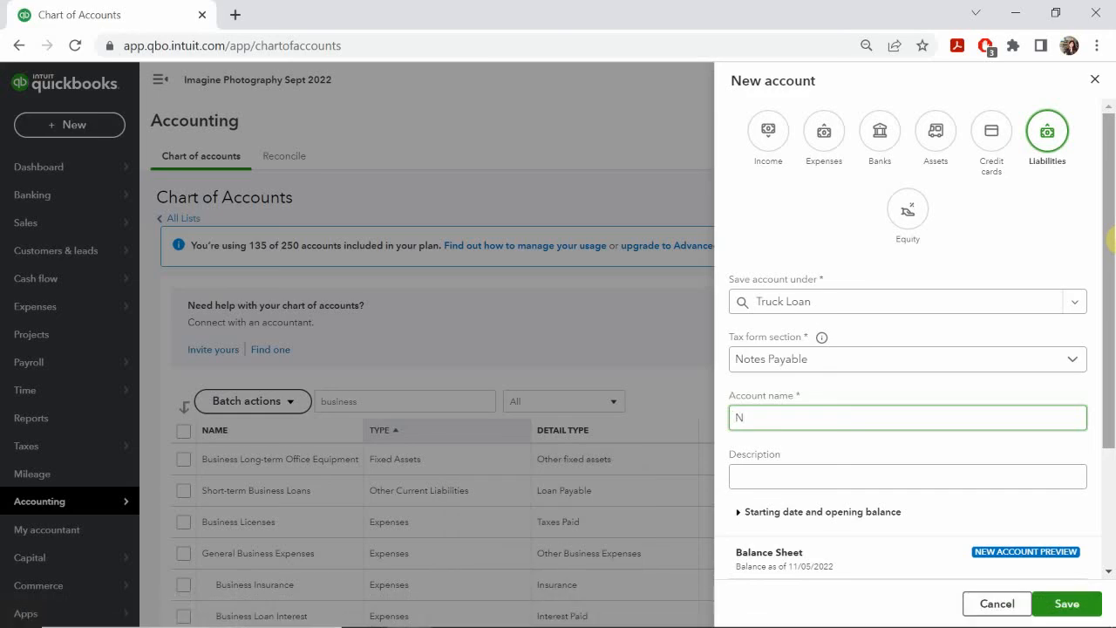
text(ational Bank Cargo Van Loan)
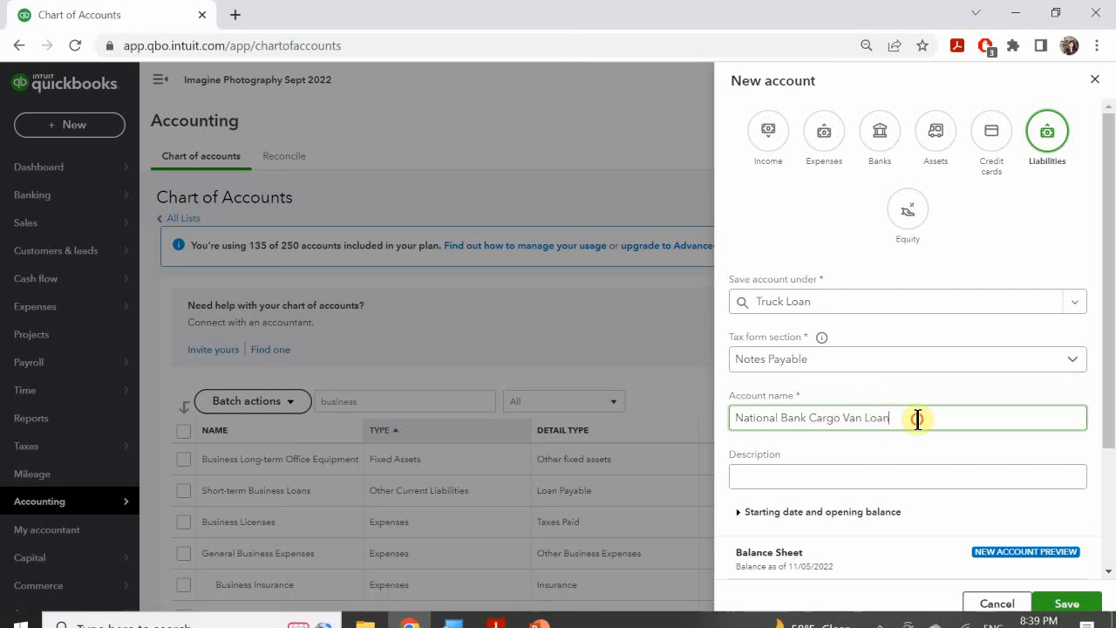
Step: Copy the account name National Bank Cargo Van Loan into the description and save the new account
drag(918, 417, 530, 399)
key(ctrl+c)
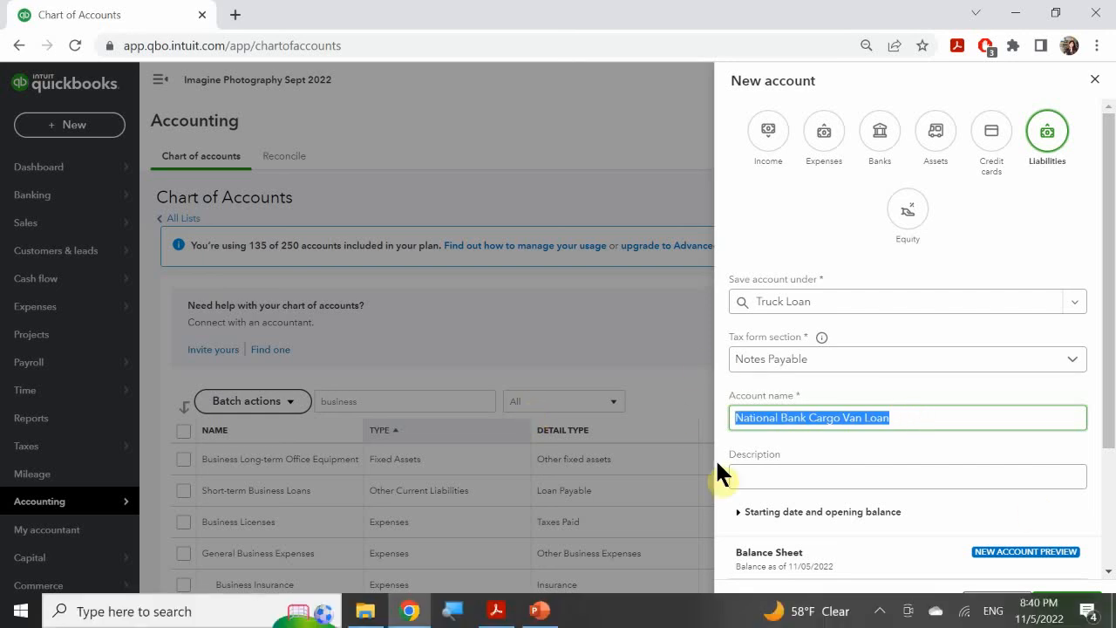
click(807, 479)
key(ctrl+v)
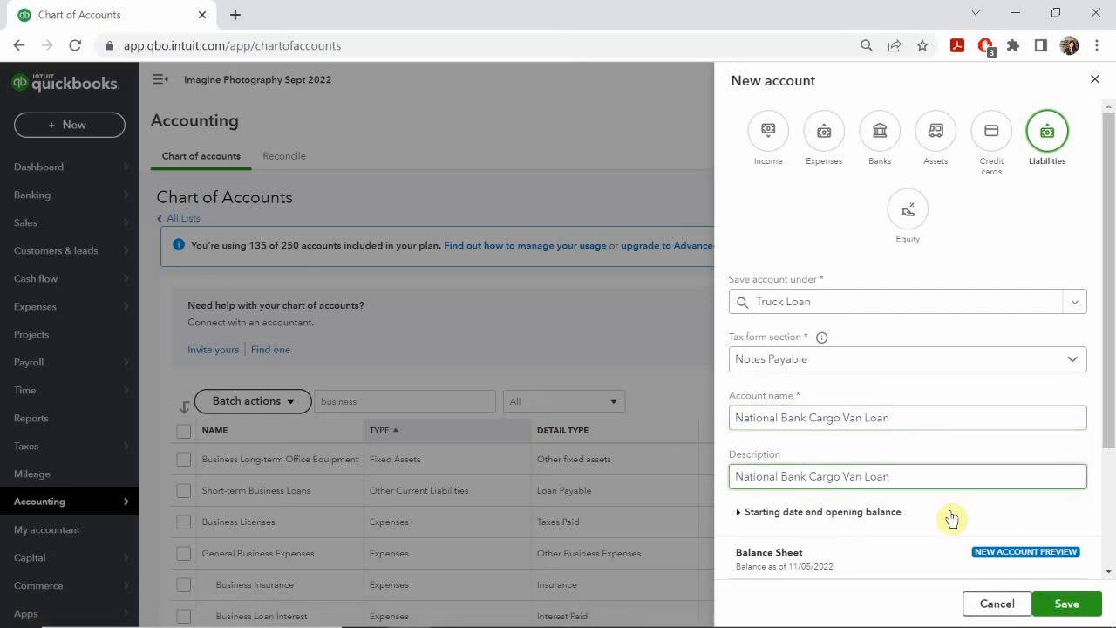
scroll(1041, 545, down, 3)
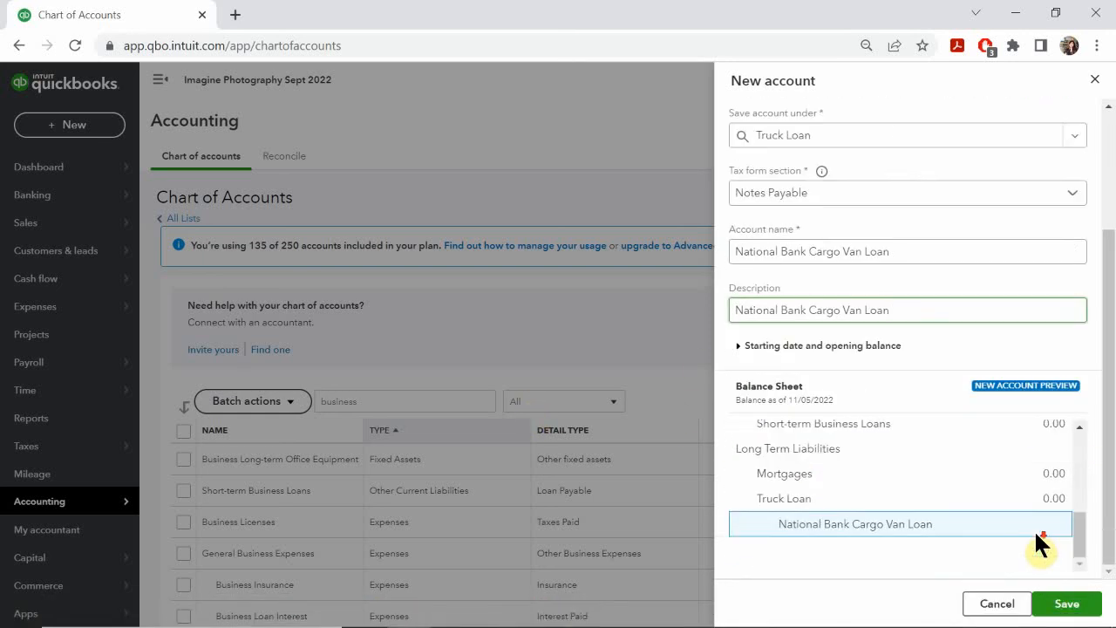
click(1065, 603)
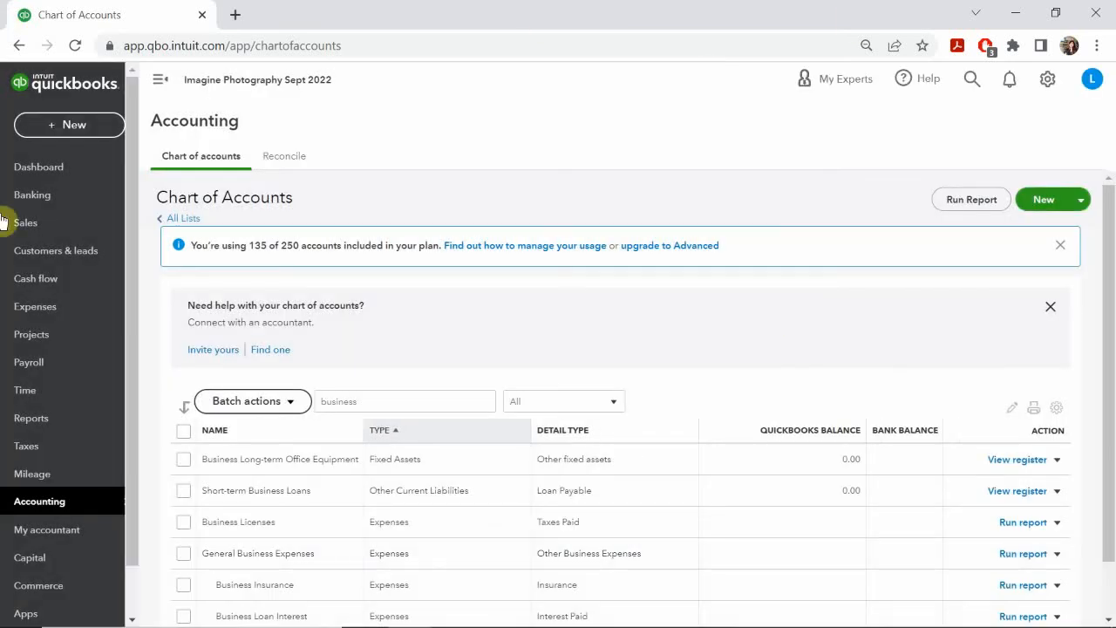
Step: Replace the account name filter with "loan" and look through the loan-related accounts
double_click(389, 401)
key(BackSpace)
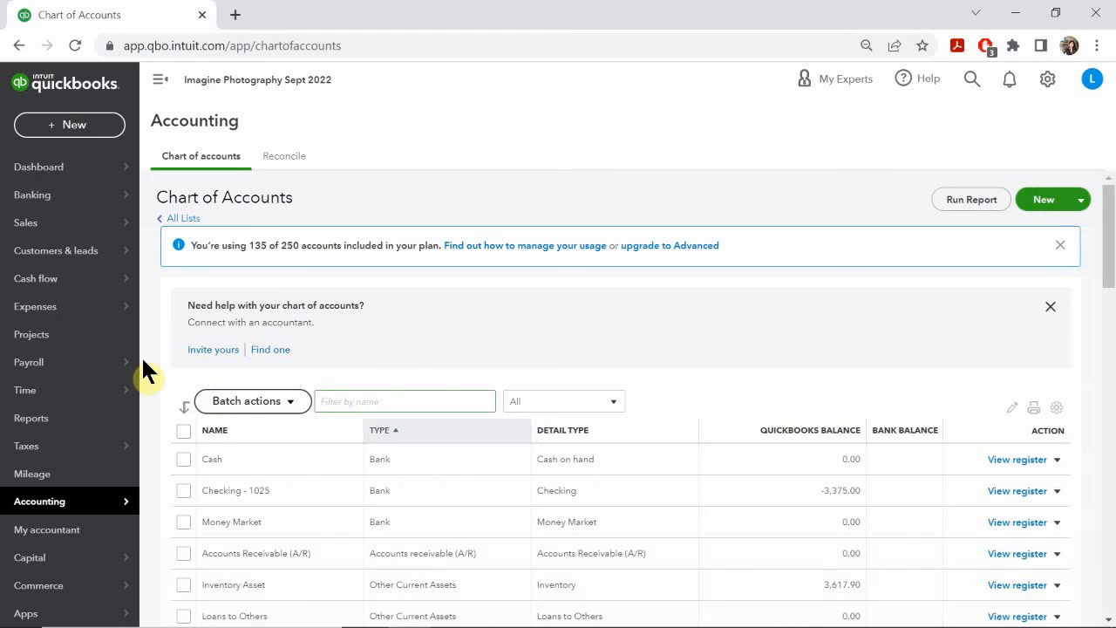
text(ko)
key(BackSpace)
key(BackSpace)
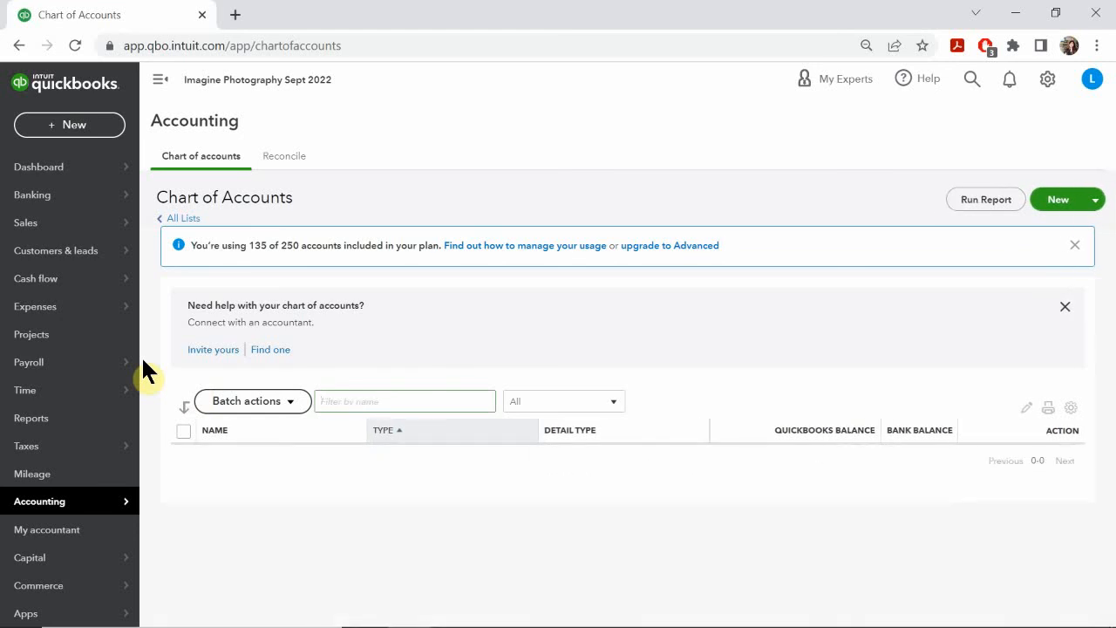
text(loan)
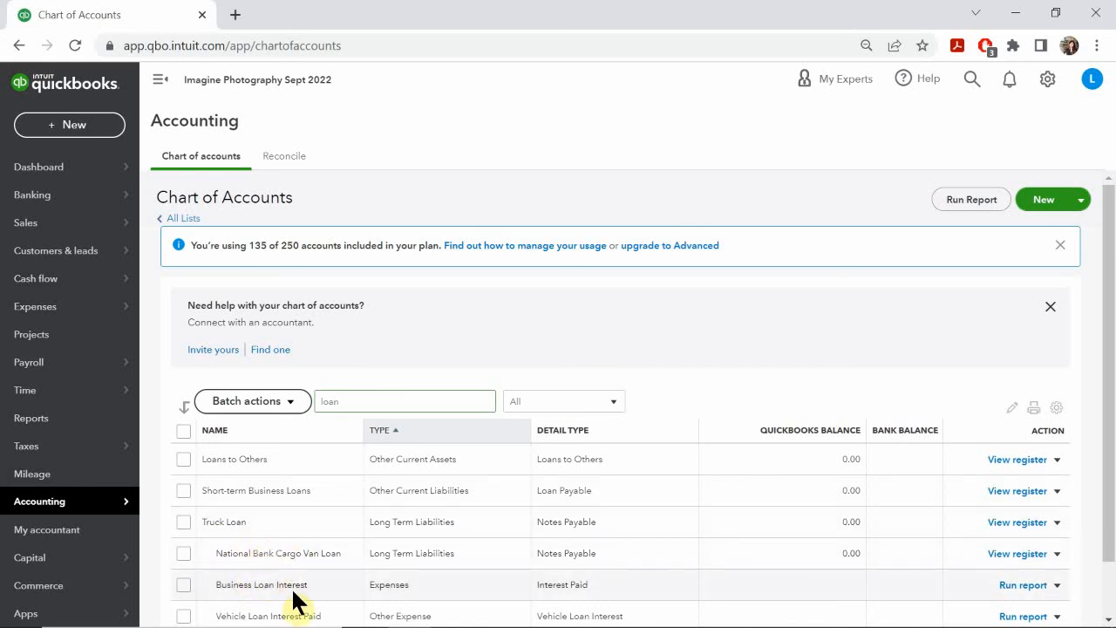
scroll(293, 599, down, 1)
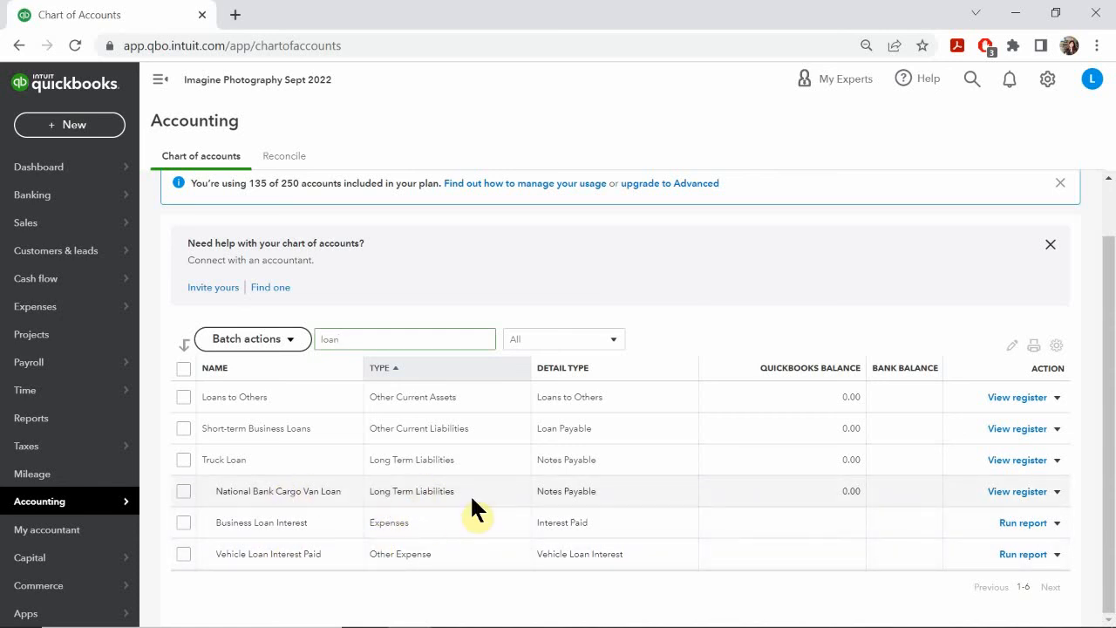
Step: Check the PowerPoint slide for the interest account, rename the Vehicle Loan Interest Paid account to Interest Paid and save it
mouse_move(740, 605)
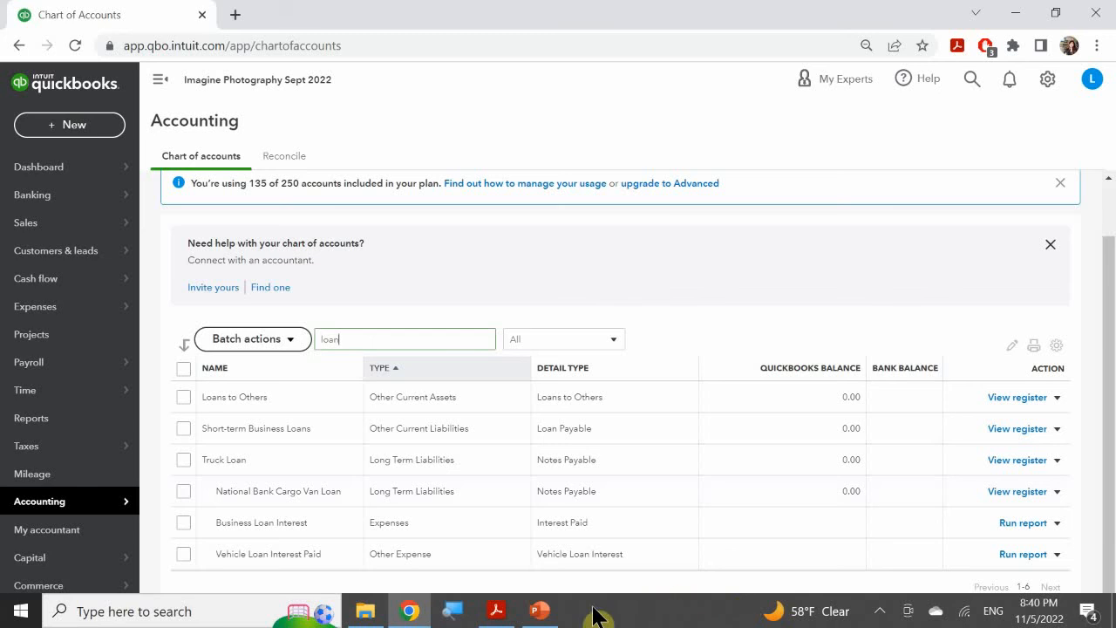
click(542, 614)
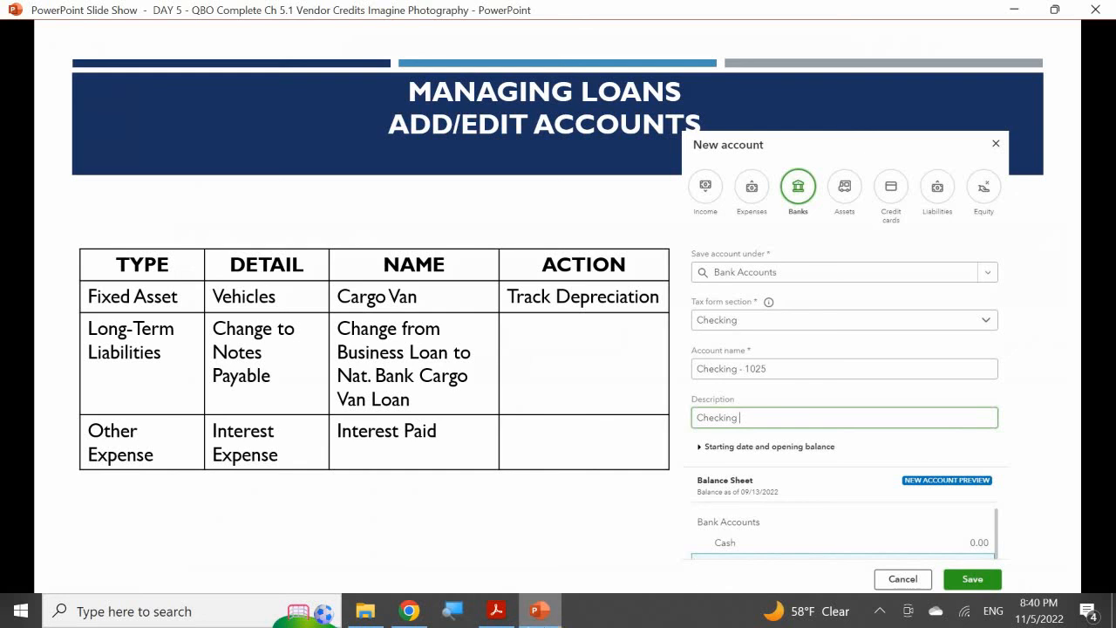
click(548, 616)
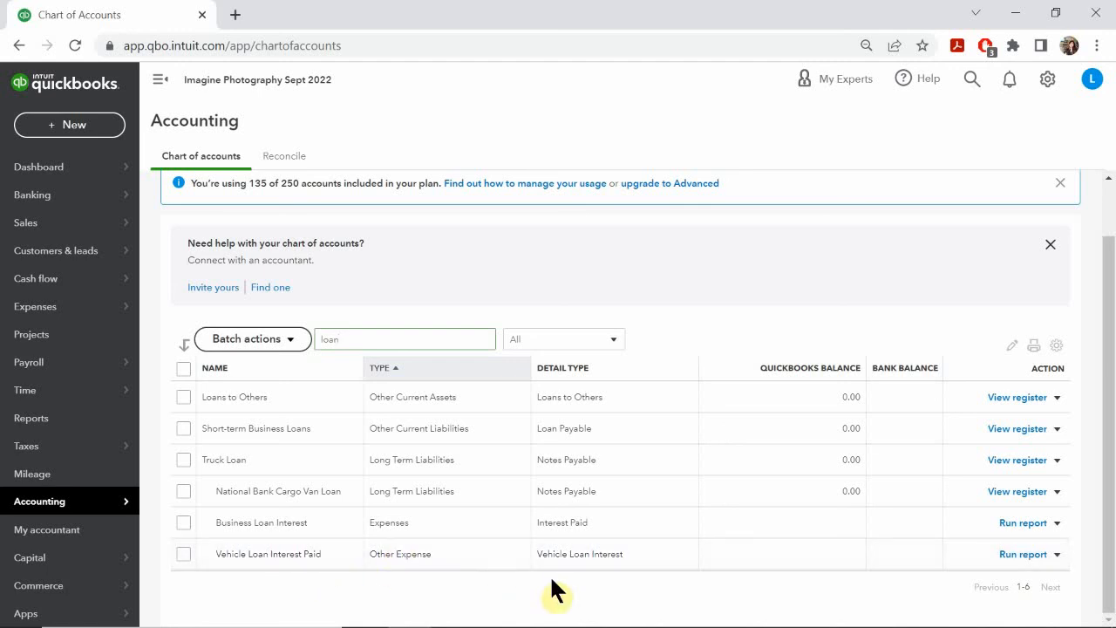
click(1057, 554)
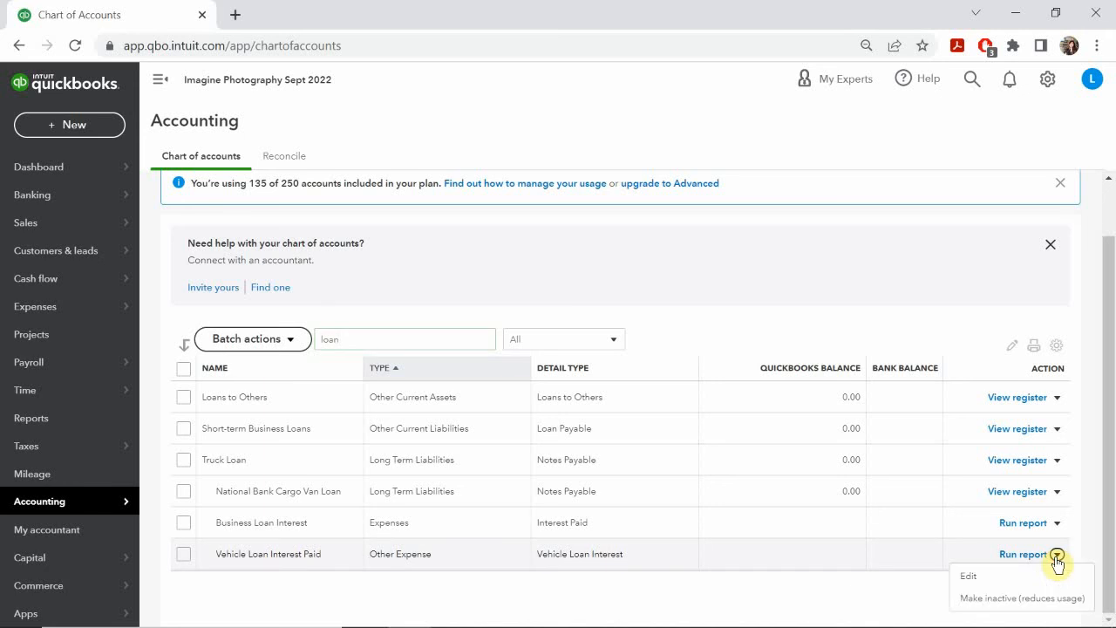
click(968, 575)
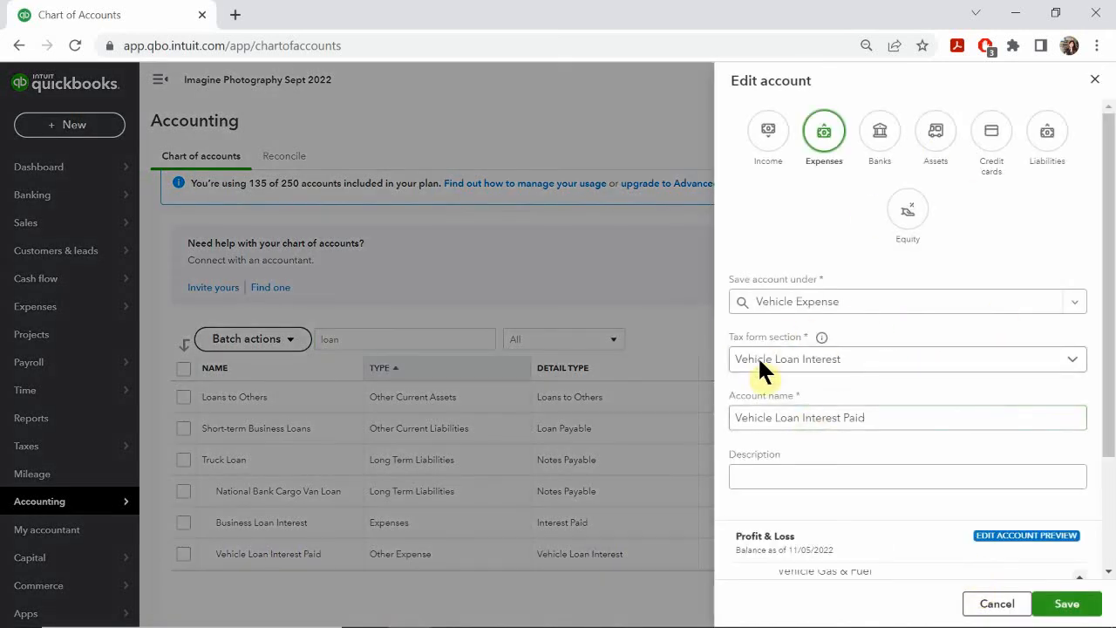
click(776, 421)
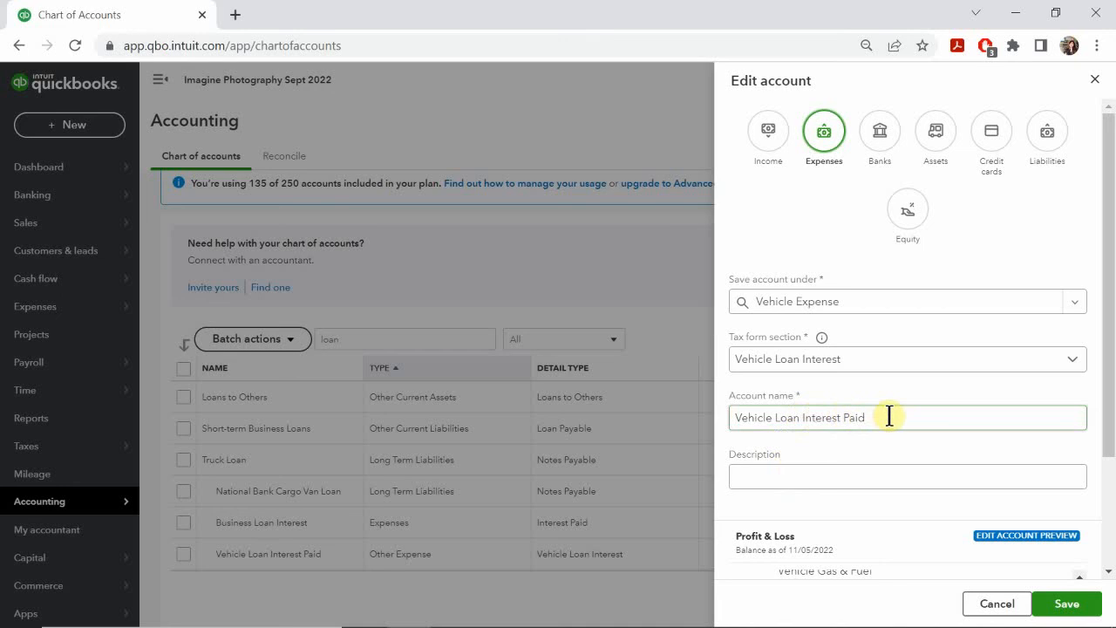
click(800, 418)
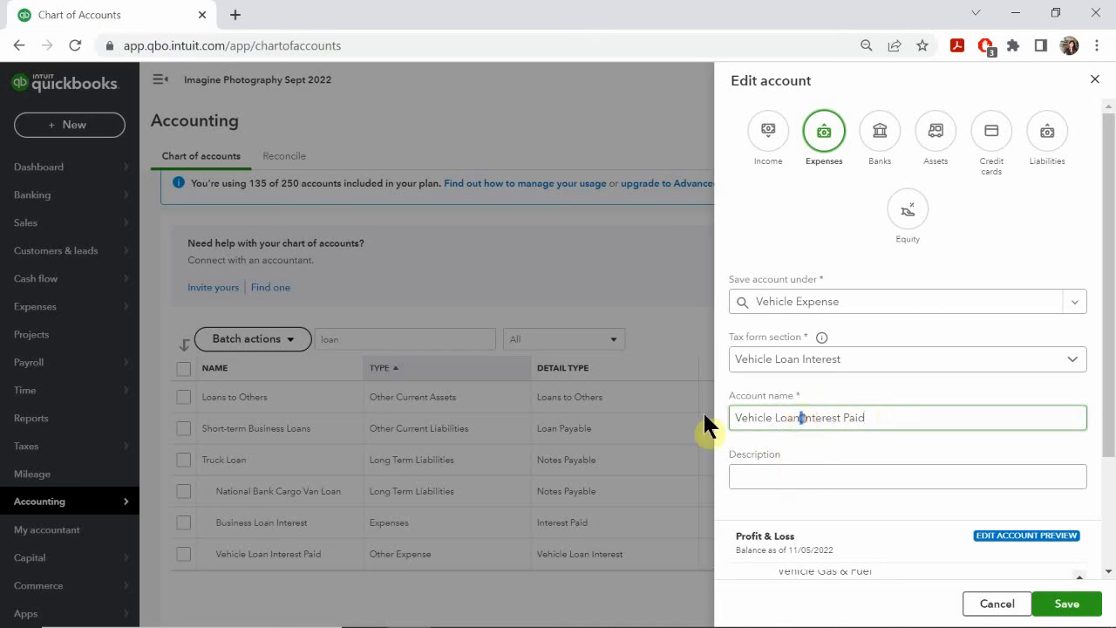
key(shift+Home)
key(BackSpace)
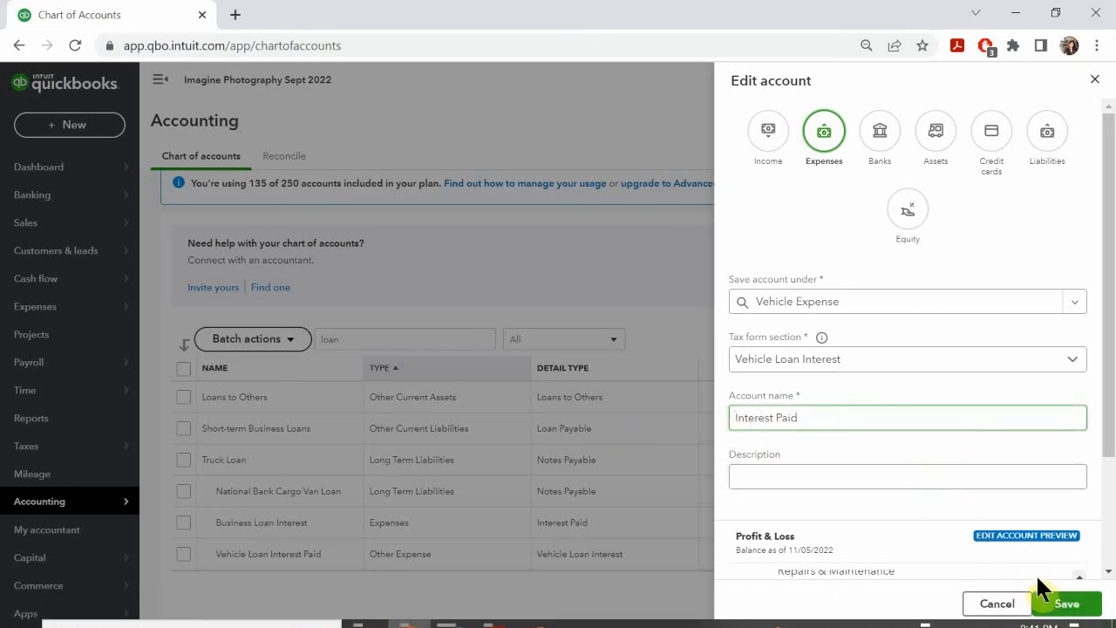
click(1065, 603)
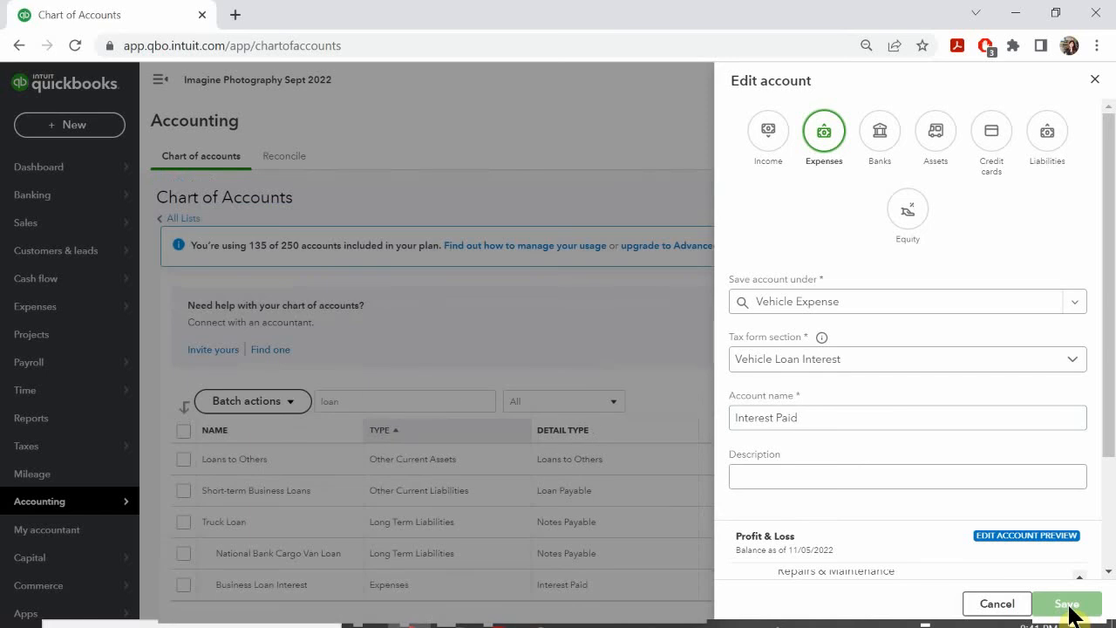
scroll(434, 531, down, 1)
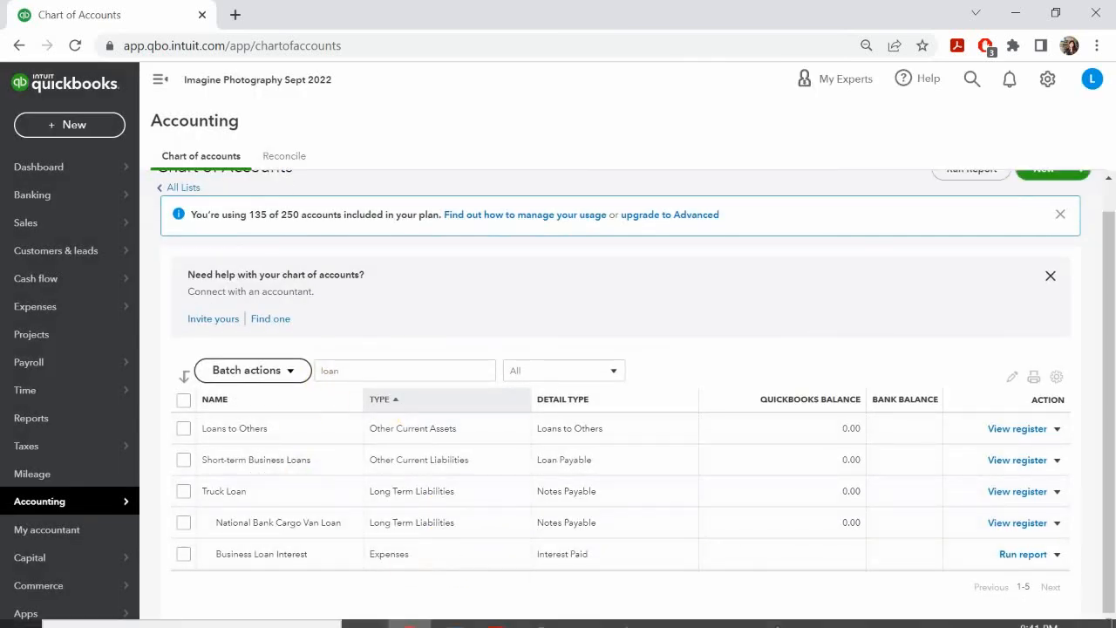
Step: Advance the PowerPoint slides to Accounts Payable Checks and start a new check in QuickBooks Online
click(540, 610)
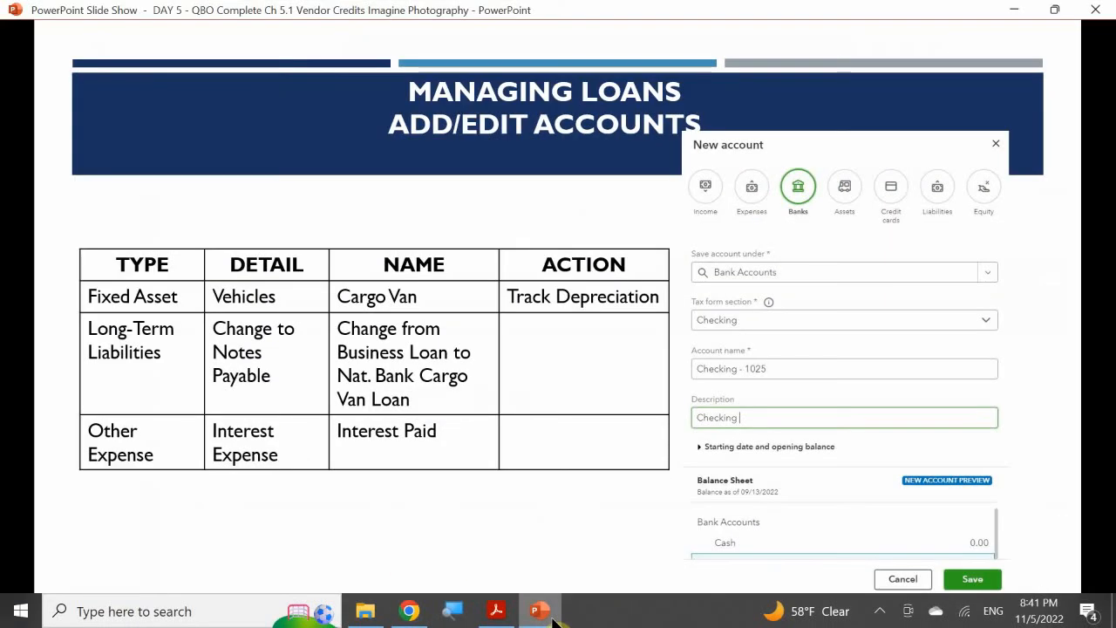
click(576, 400)
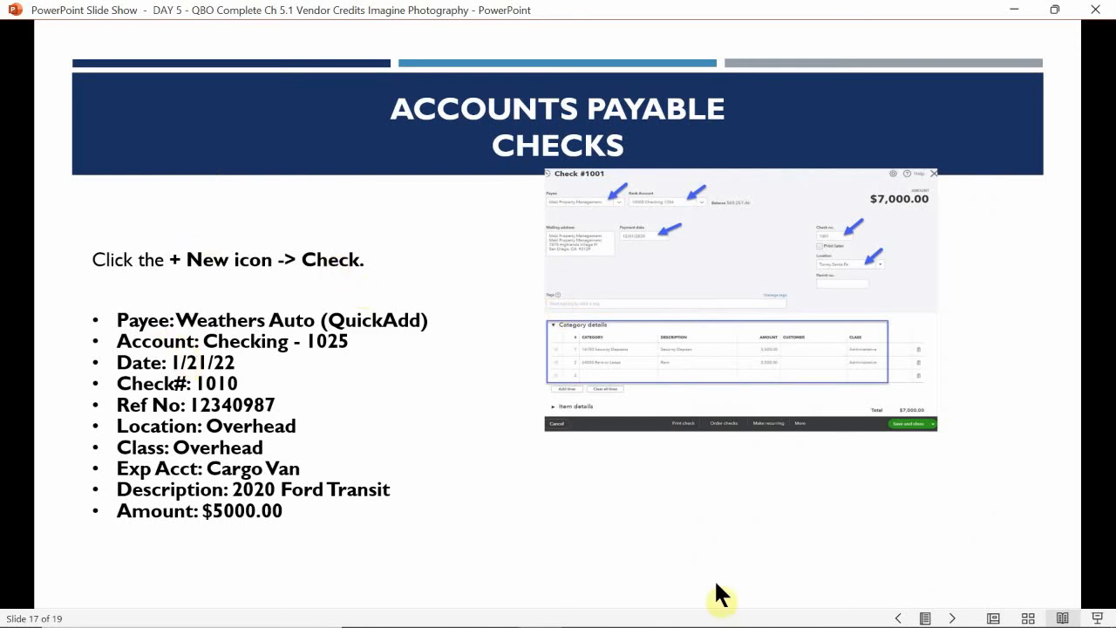
click(541, 610)
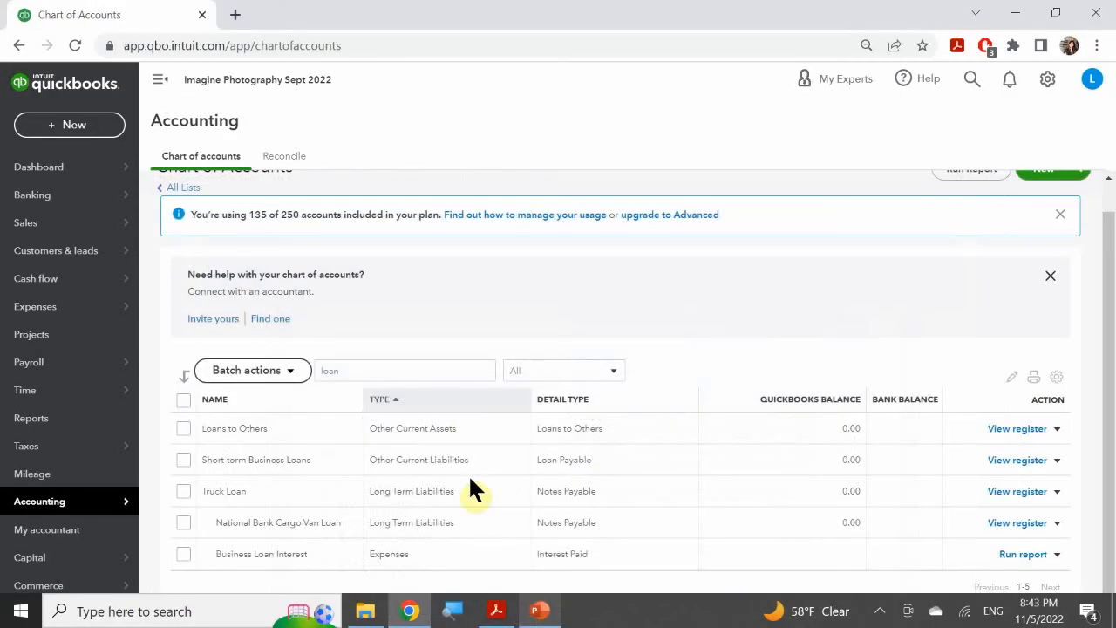
click(77, 128)
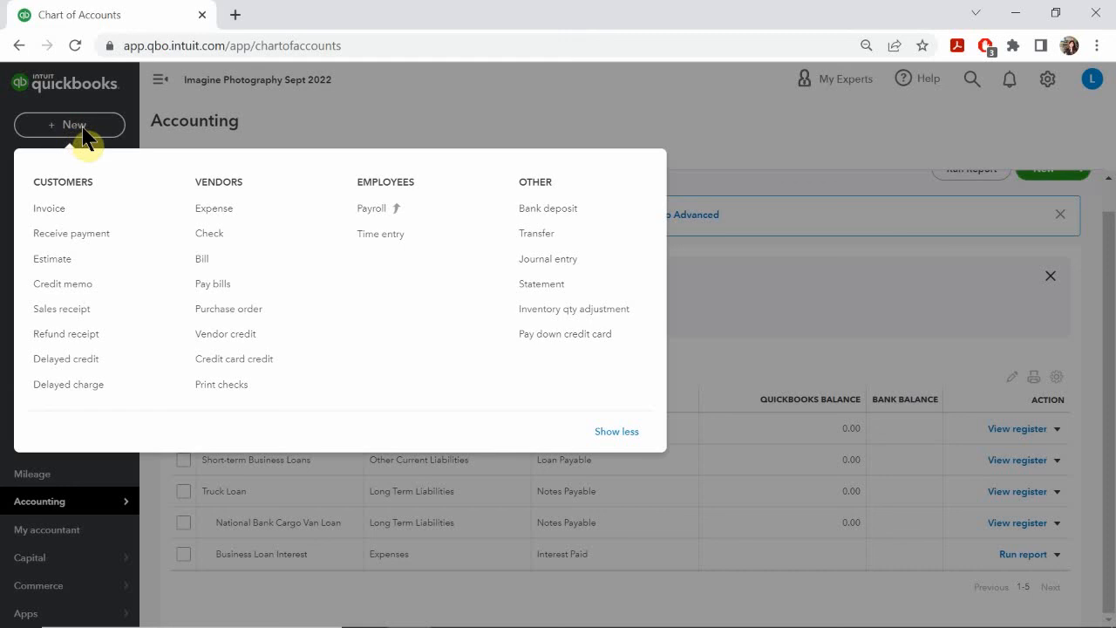
click(215, 235)
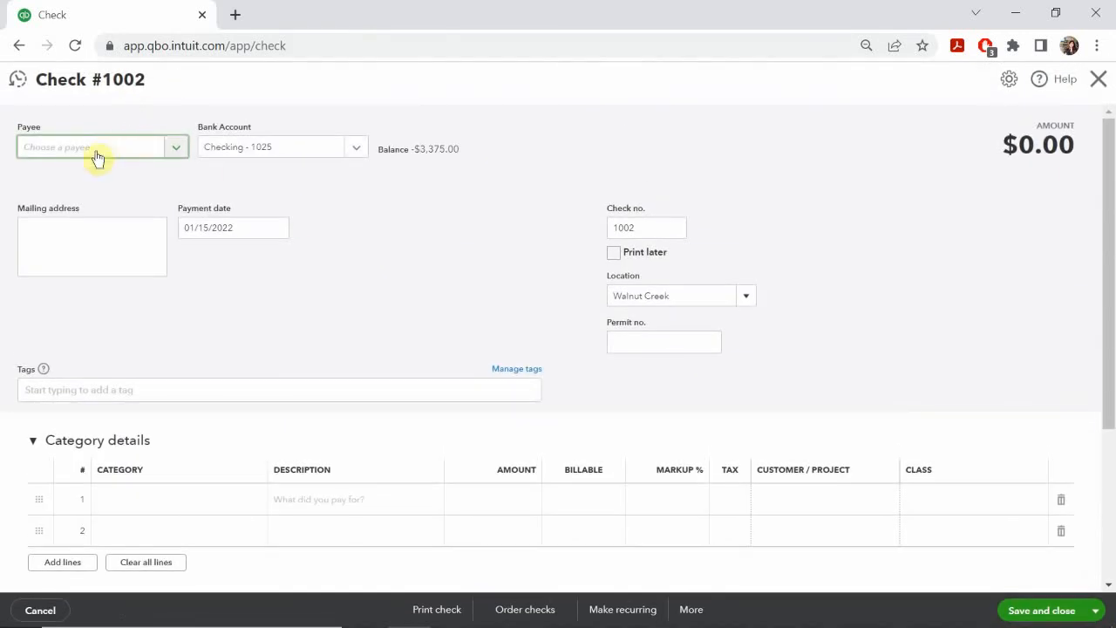
Step: Enter Weathers Auto as the payee of the new check
click(97, 153)
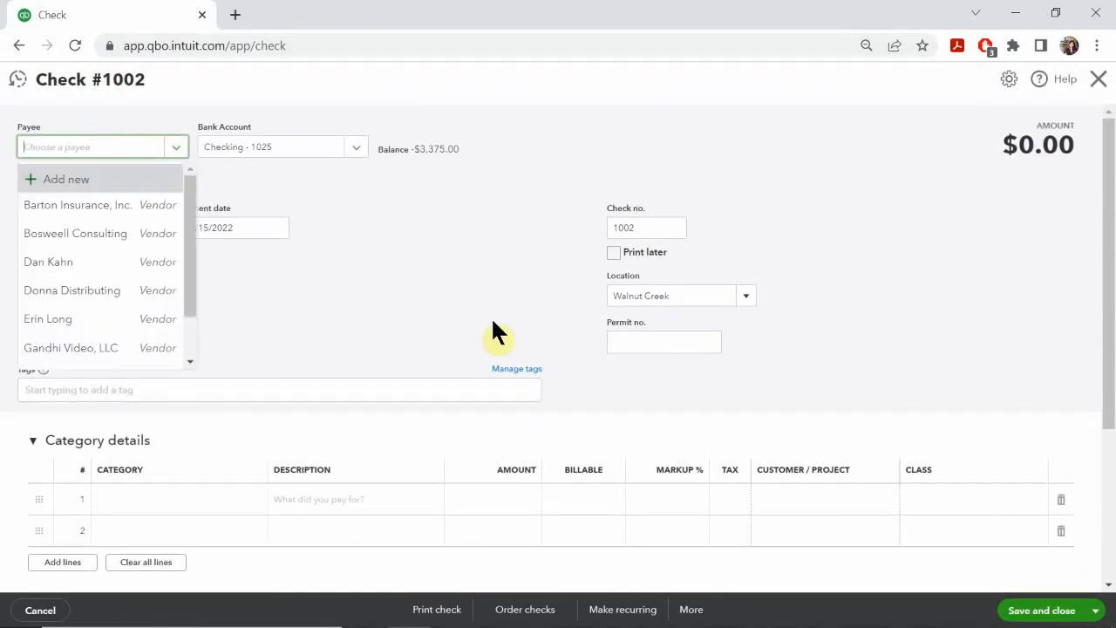
text(Weatg)
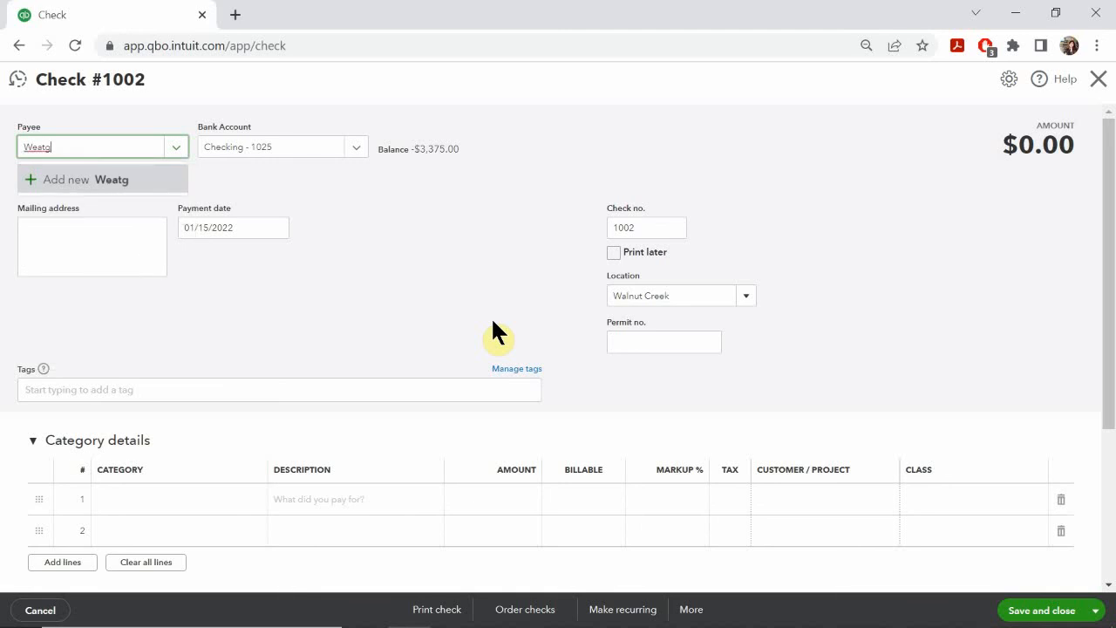
key(BackSpace)
text(hers Auti)
key(BackSpace)
text(=)
key(BackSpace)
text(i)
text(i)
text(0)
key(BackSpace)
text(i)
key(BackSpace)
text(o)
key(BackSpace)
text(tp)
key(BackSpace)
text(i)
key(BackSpace)
text(o)
Step: Check the payee on the PowerPoint slide, add Weathers Auto as a new vendor from the check and save the vendor
mouse_move(424, 623)
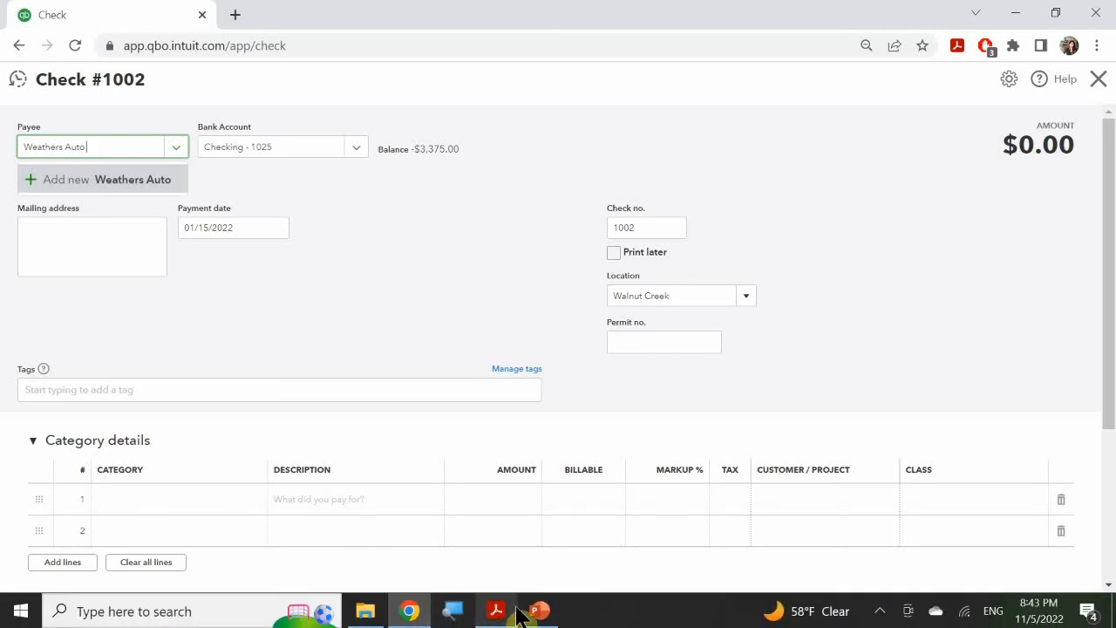
mouse_move(536, 612)
click(543, 591)
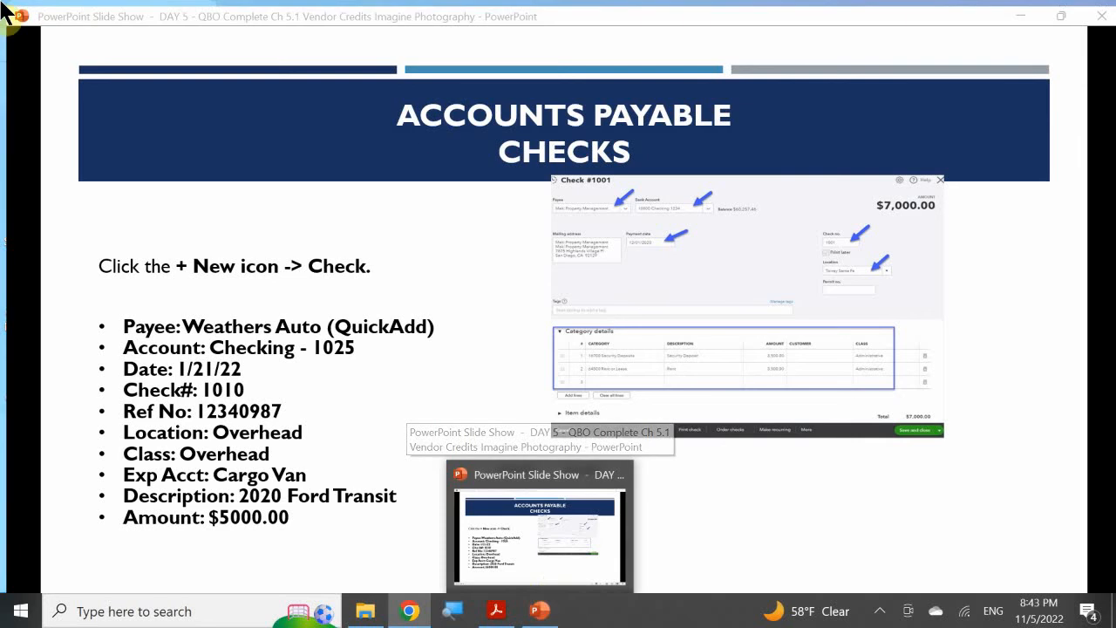
click(409, 611)
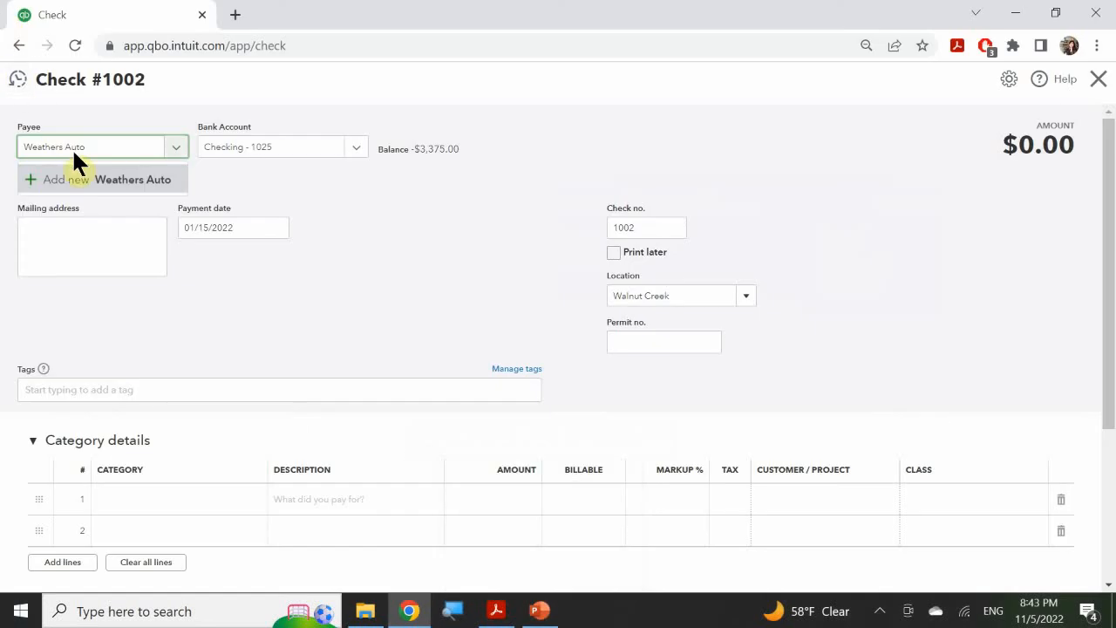
click(111, 192)
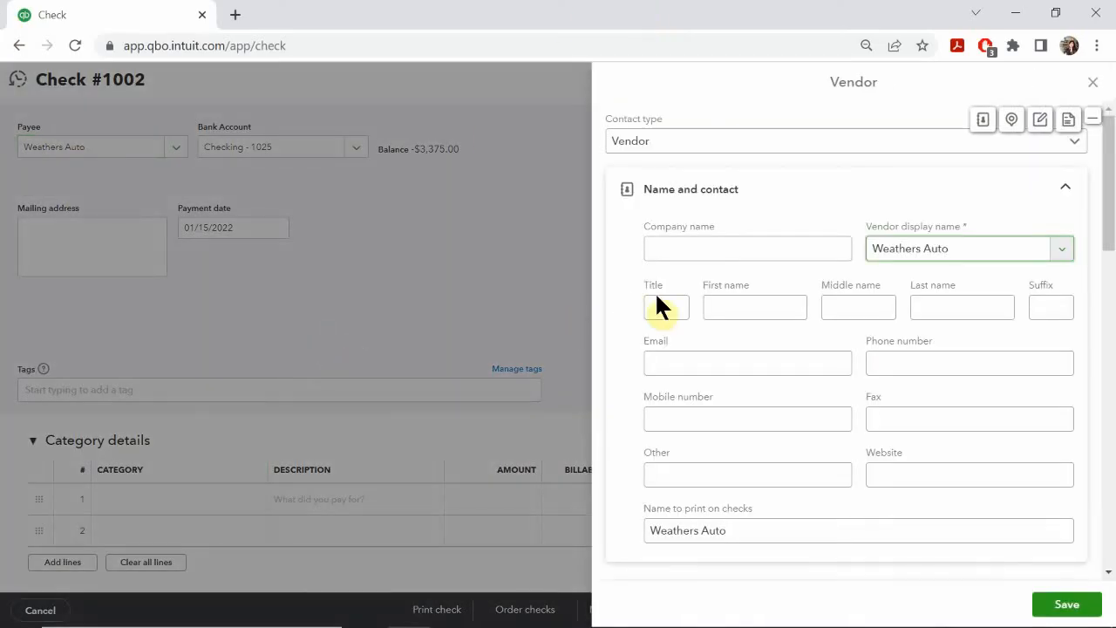
scroll(710, 292, down, 10)
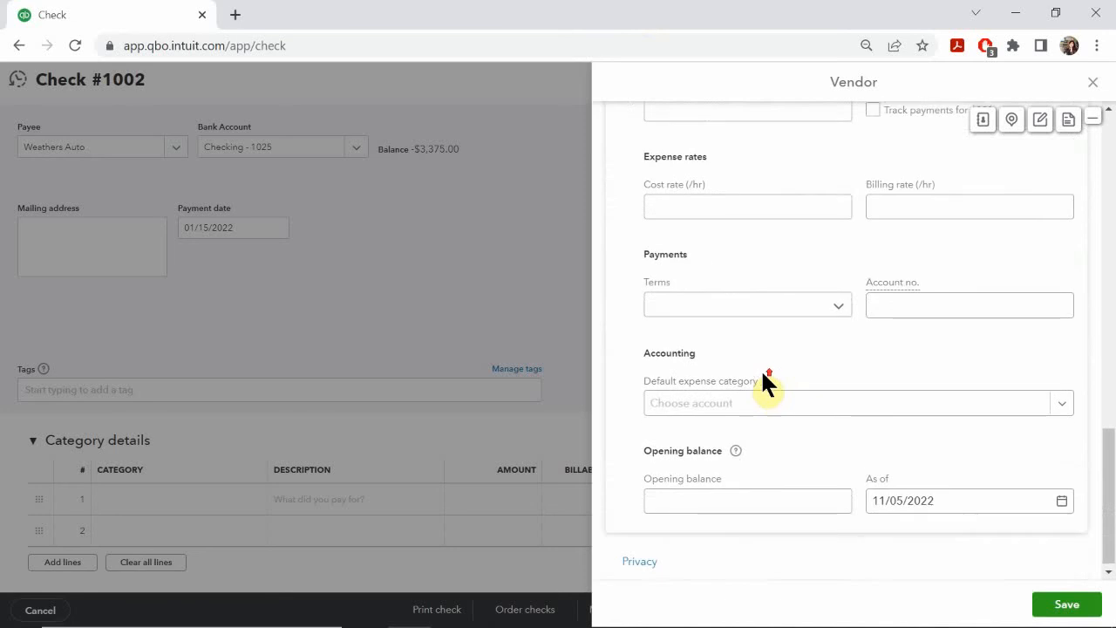
scroll(762, 371, up, 10)
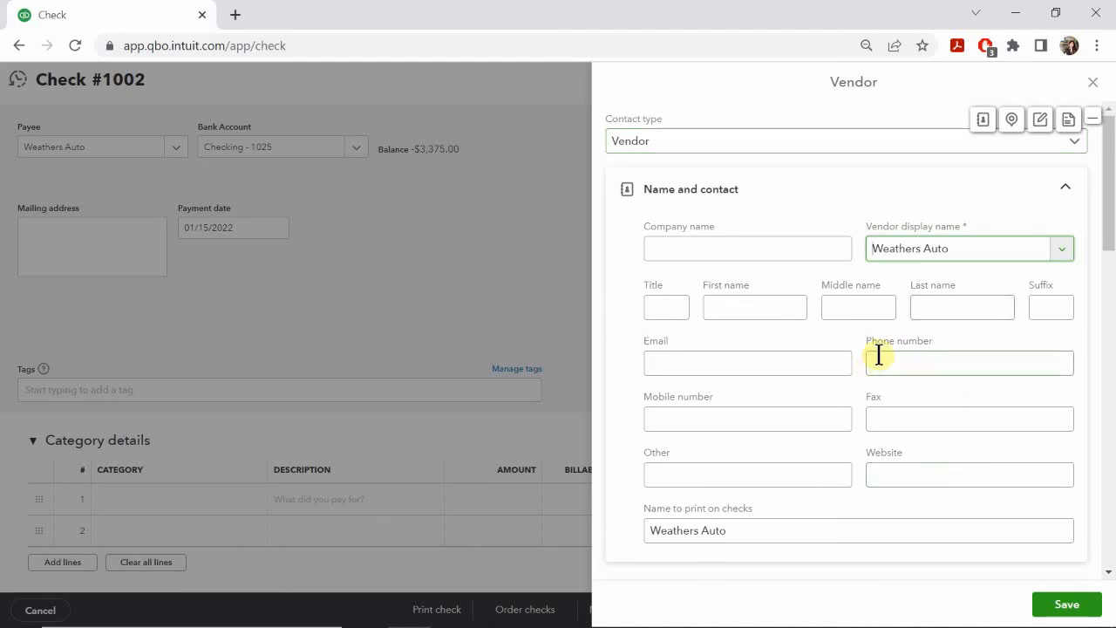
click(1059, 605)
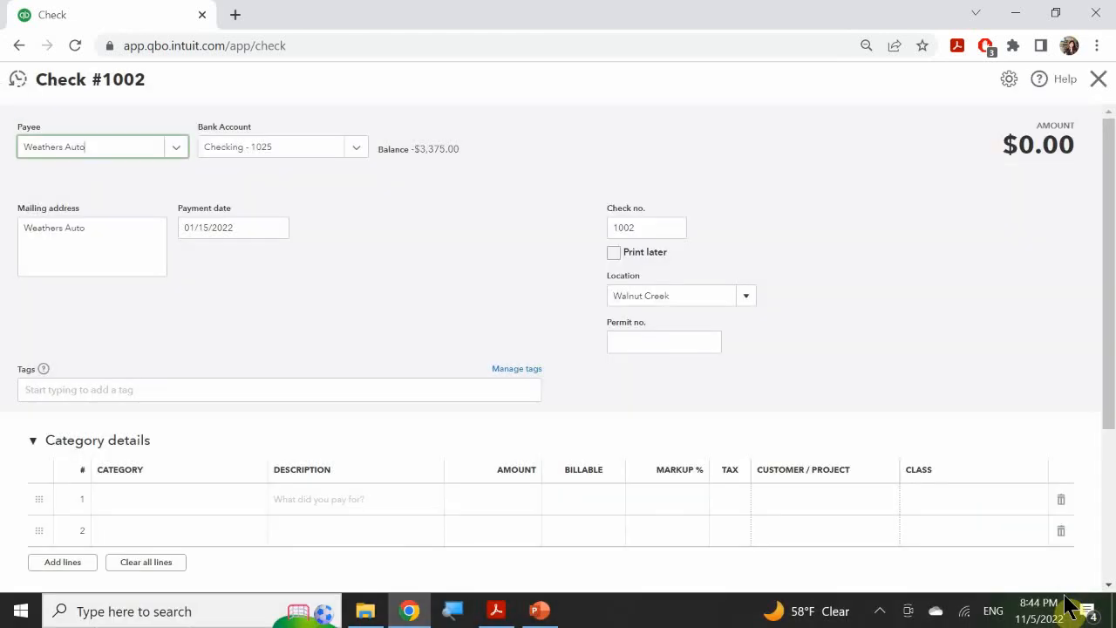
Step: Choose Checking - 1025 as the bank account, consult the PowerPoint slide and set the payment date to 01/21/2022
click(357, 148)
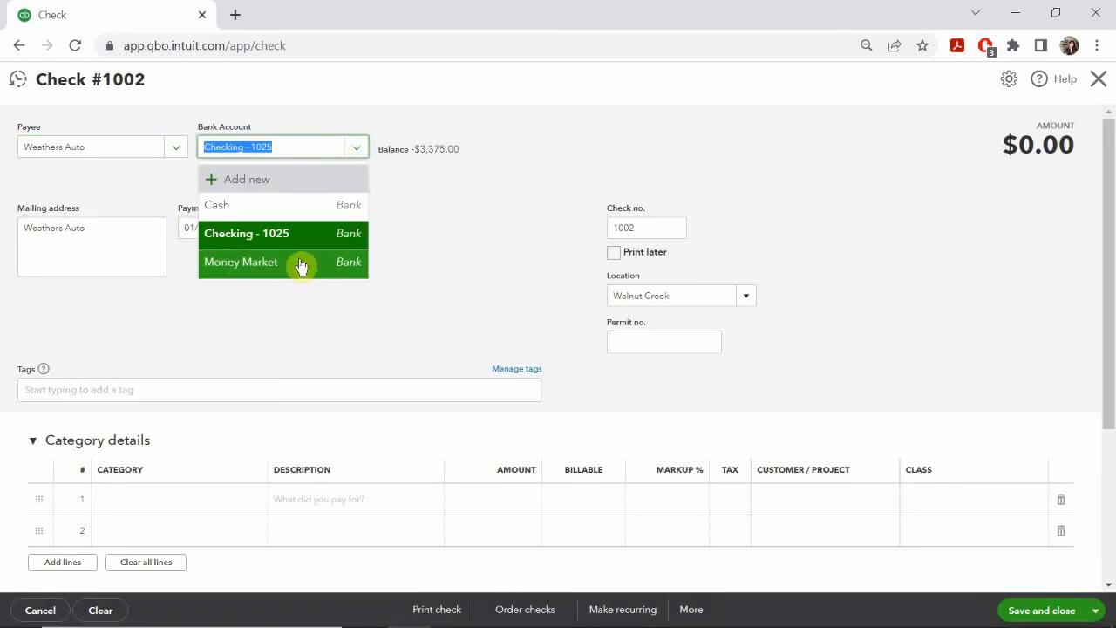
click(249, 237)
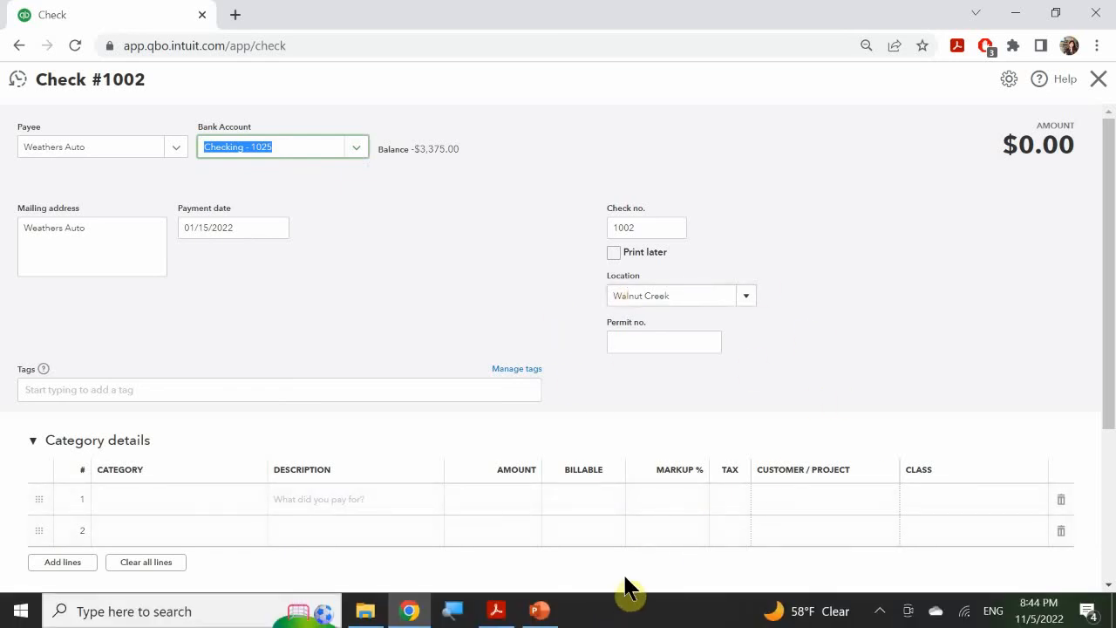
click(540, 613)
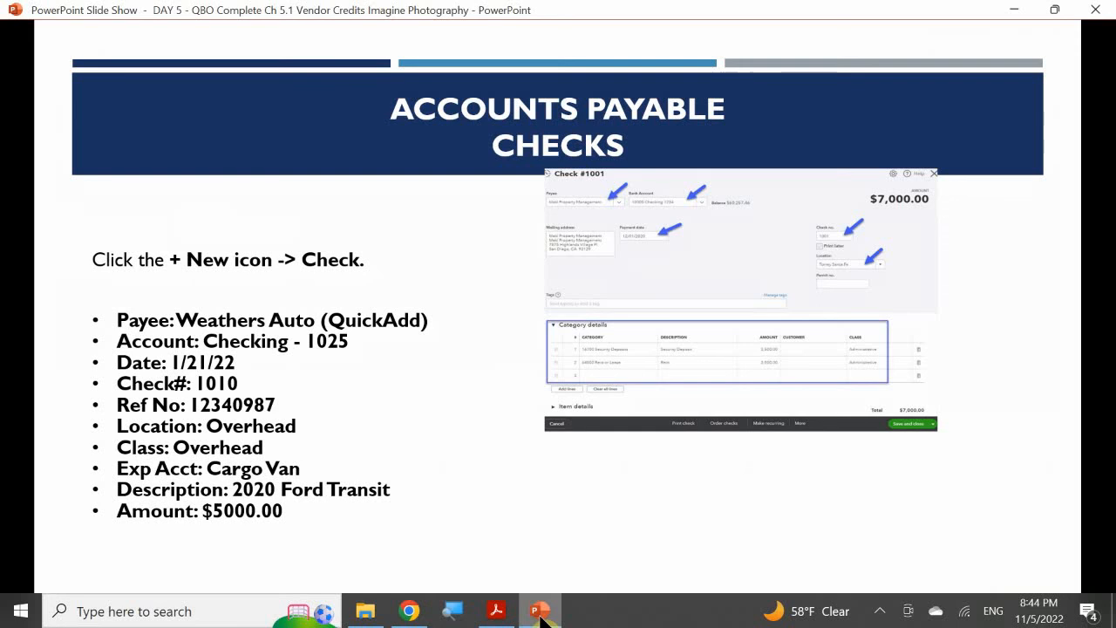
click(540, 613)
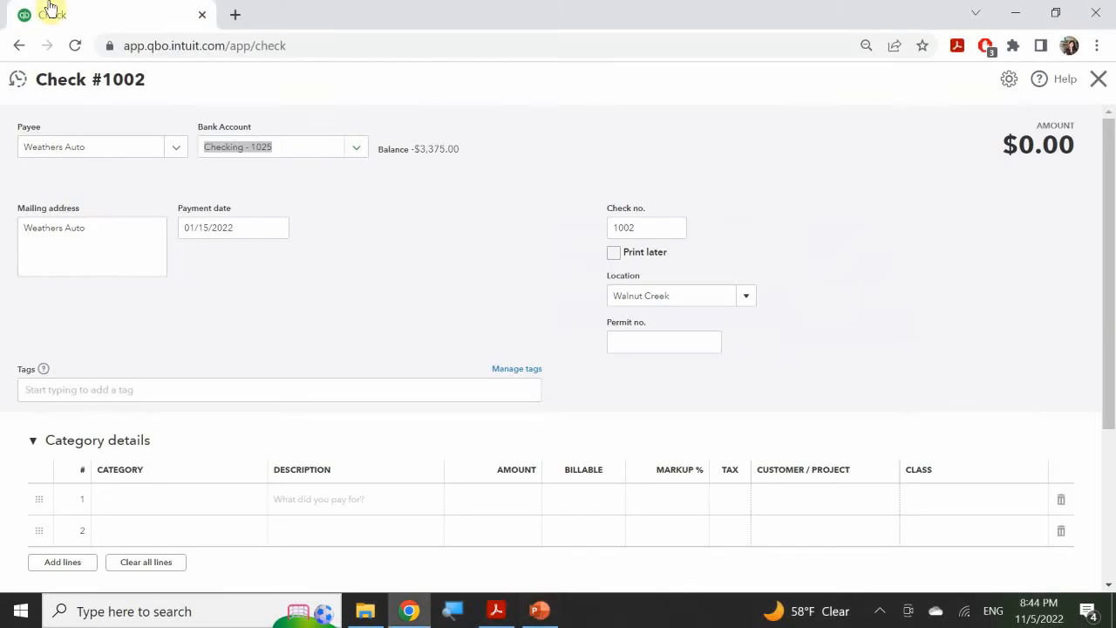
click(285, 234)
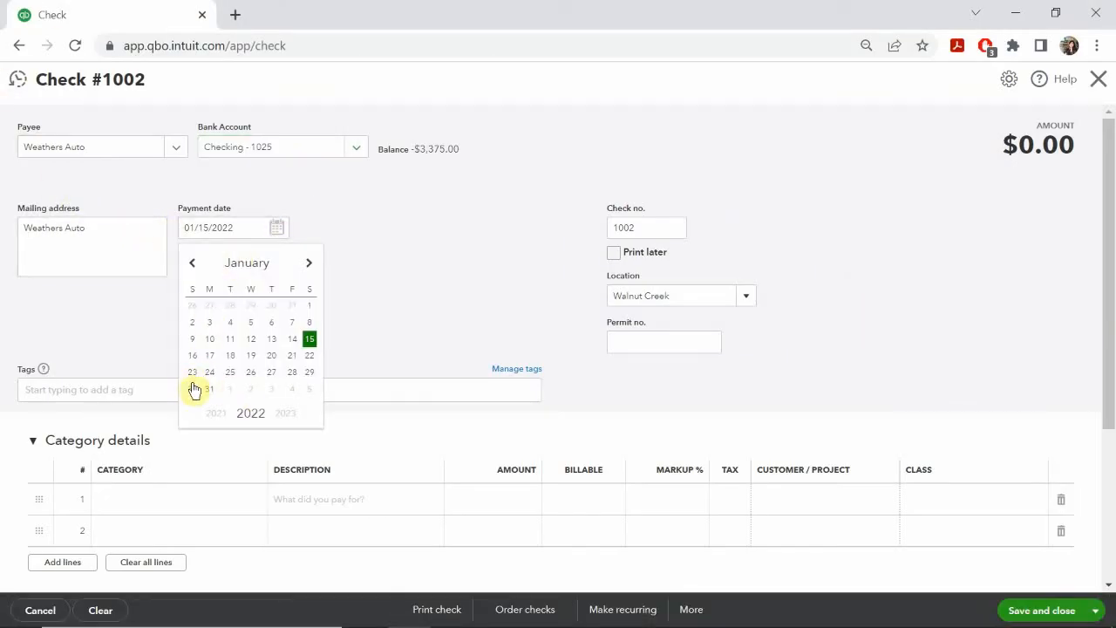
click(293, 356)
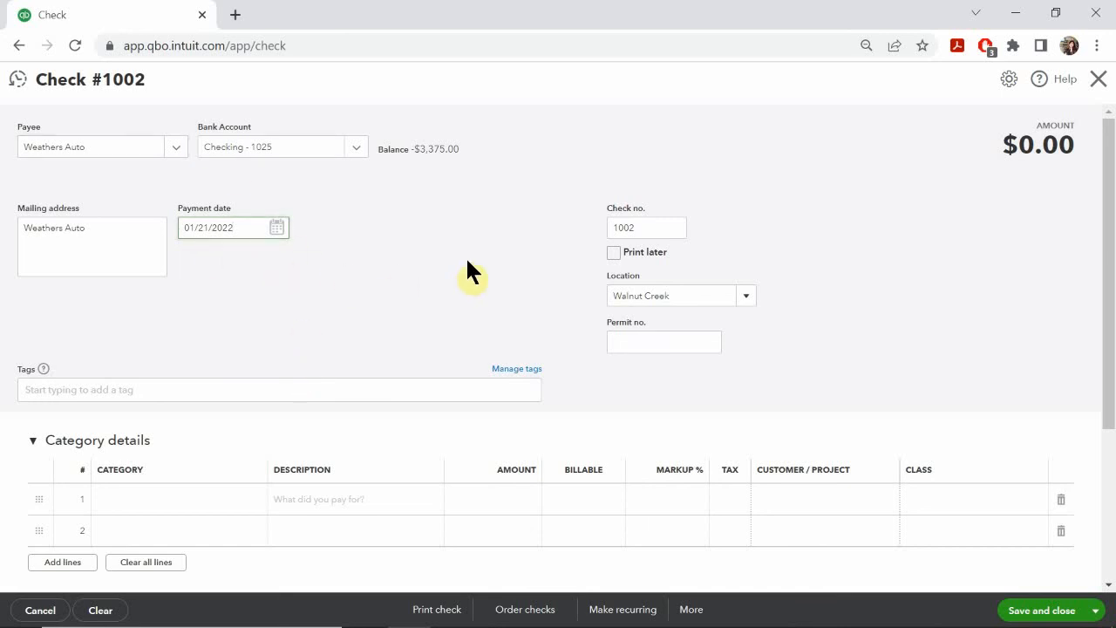
Step: Set the check number to 1010 and the location to Overhead
double_click(655, 227)
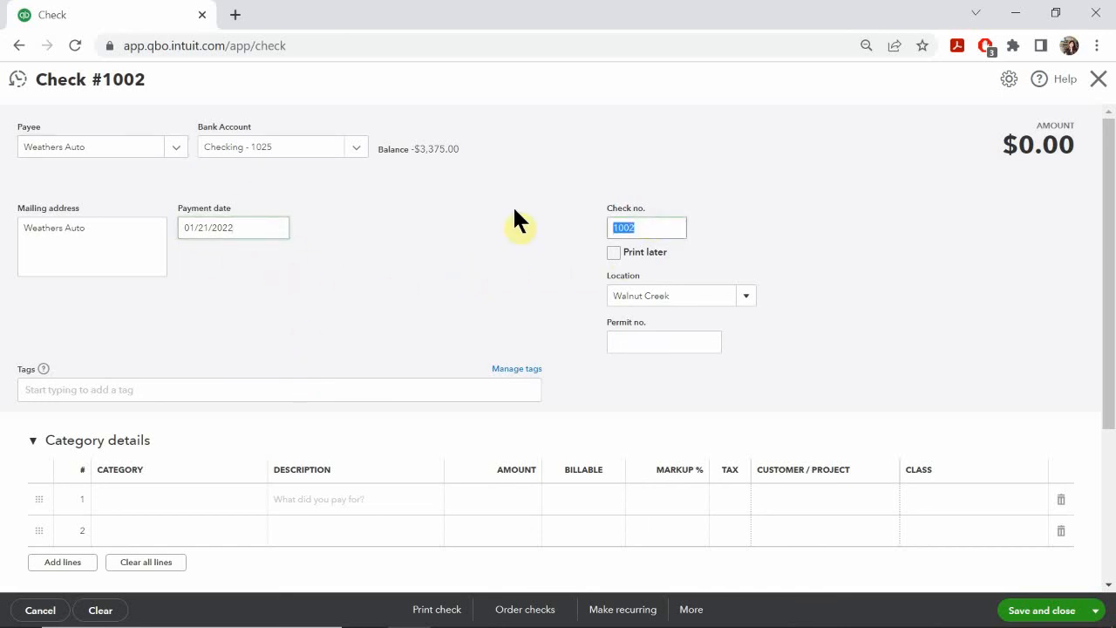
text(1010)
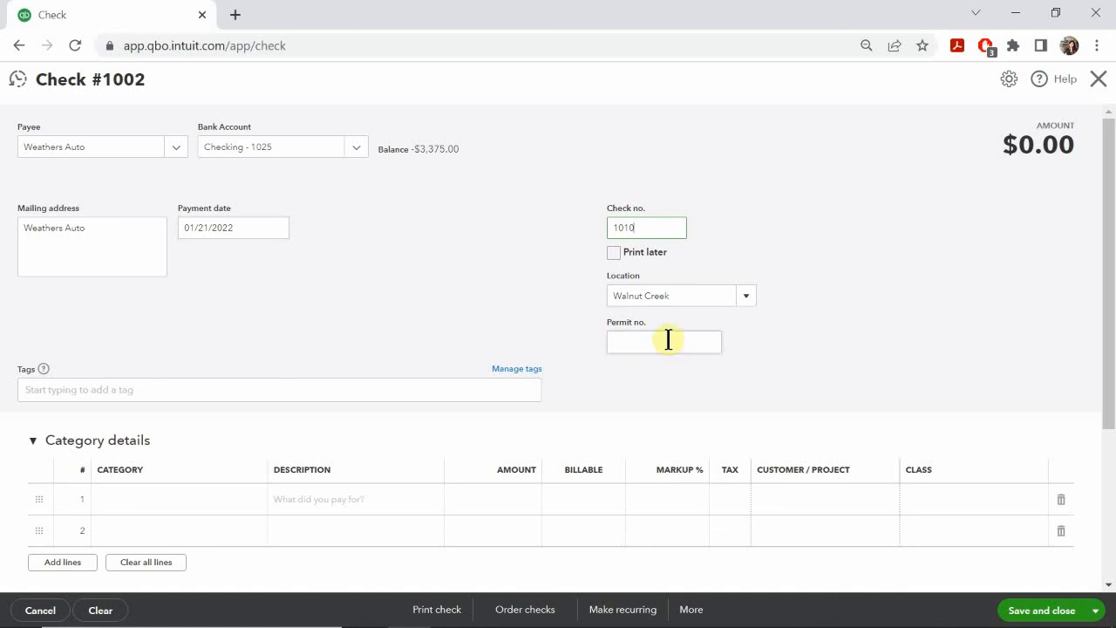
click(745, 307)
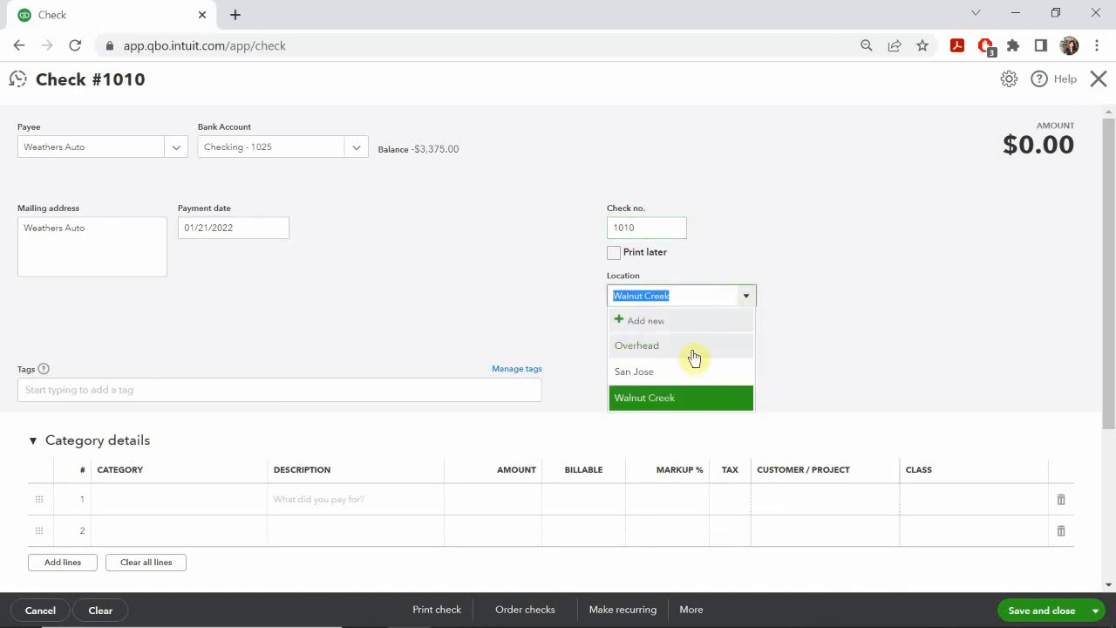
click(634, 347)
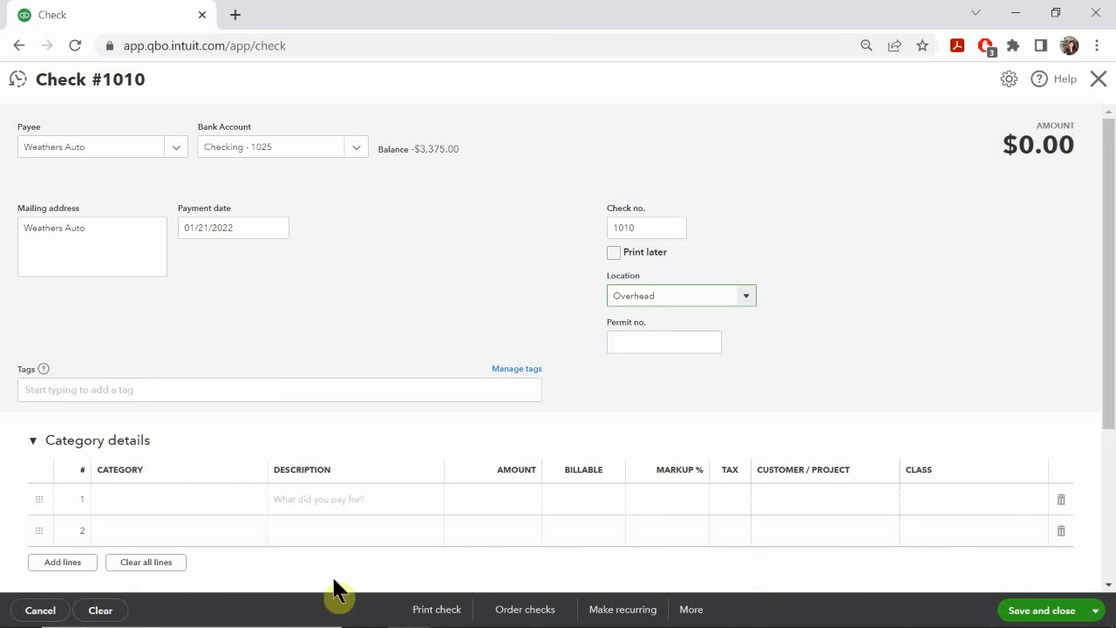
Step: Consult the check details on the PowerPoint slide and set the first category line of the check to Cargo Van
mouse_move(494, 621)
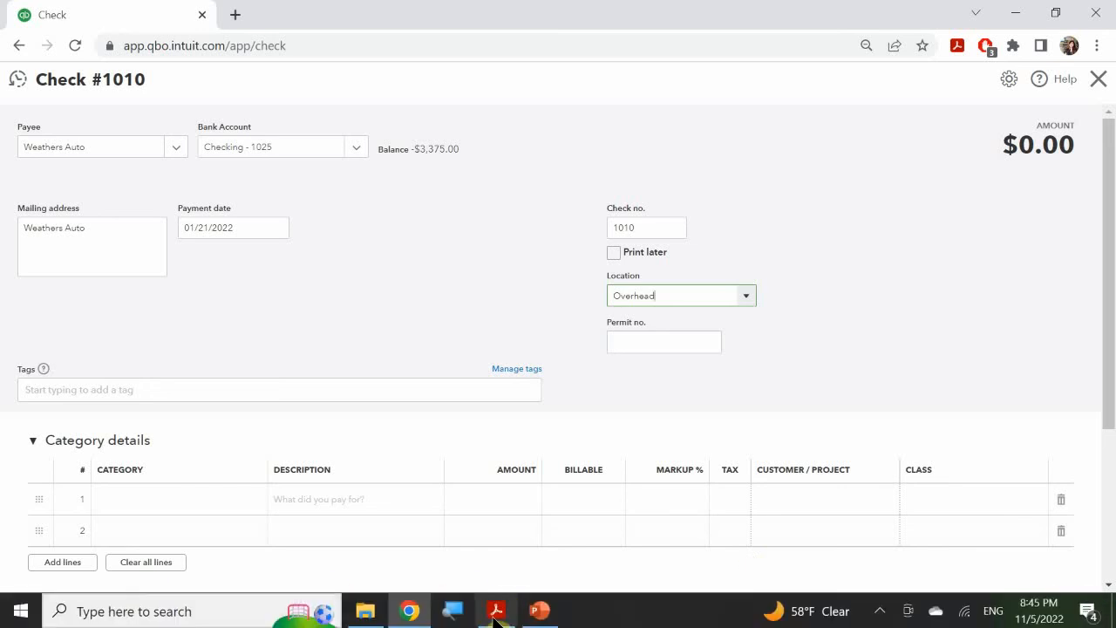
click(537, 613)
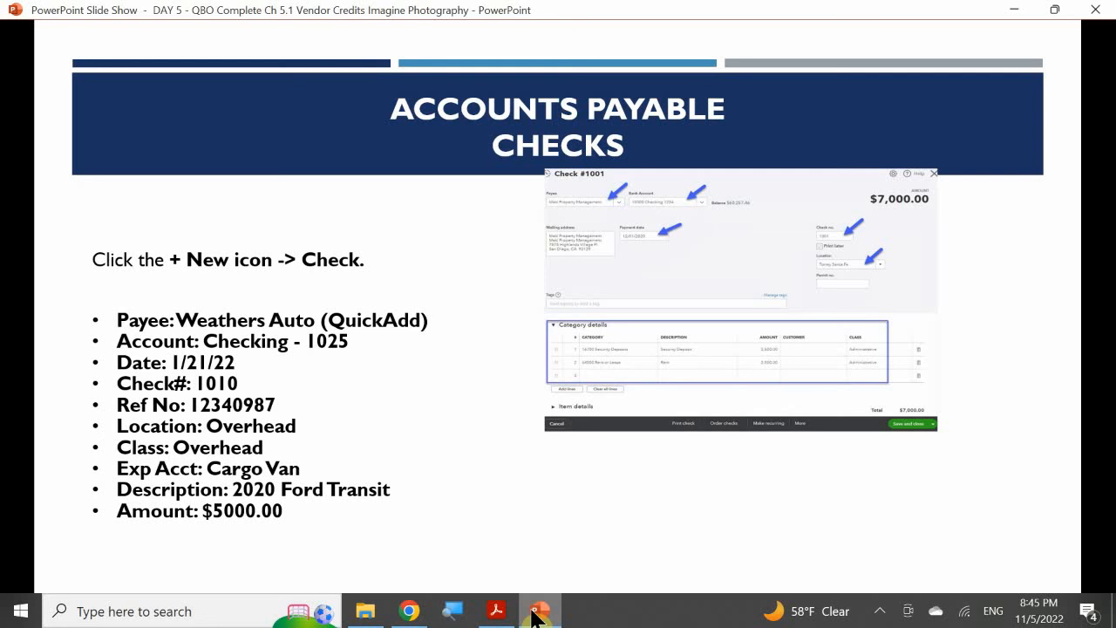
click(538, 615)
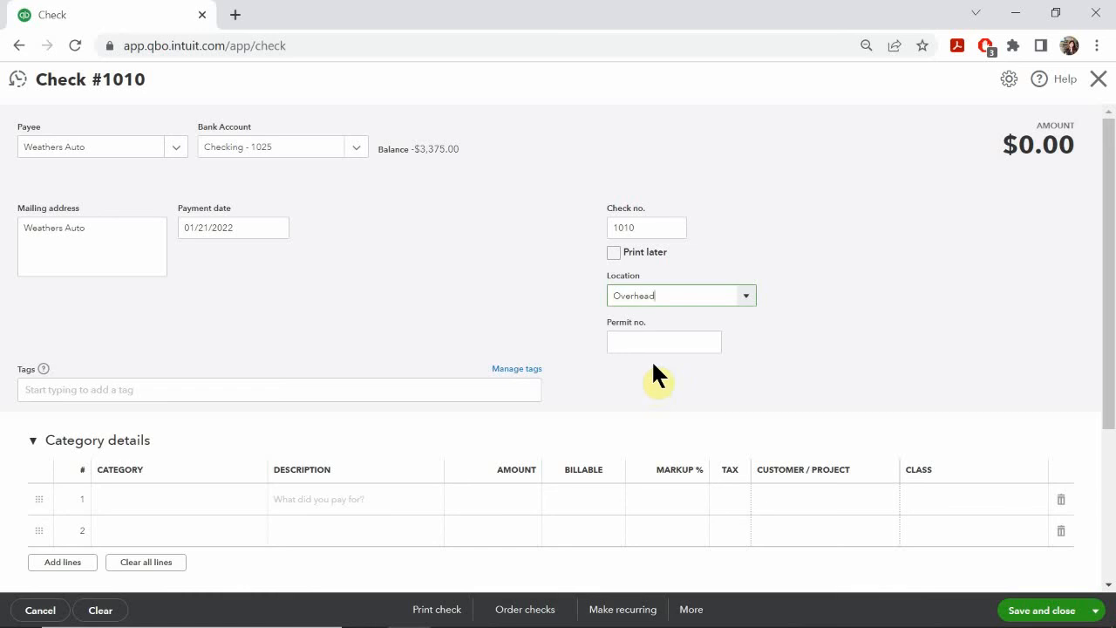
scroll(667, 359, down, 1)
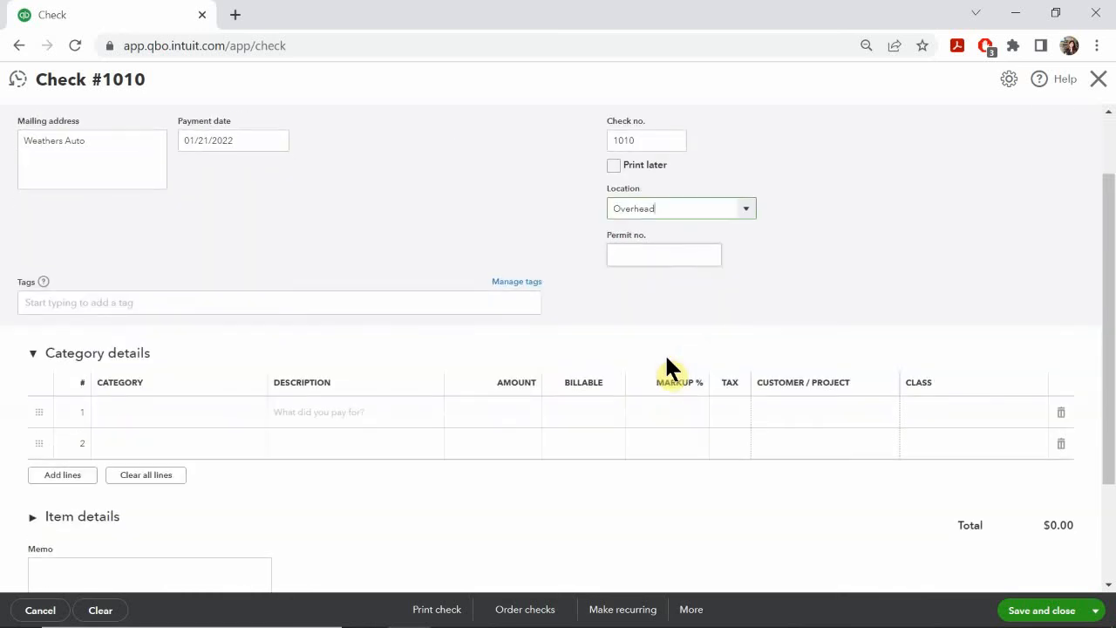
scroll(667, 359, down, 1)
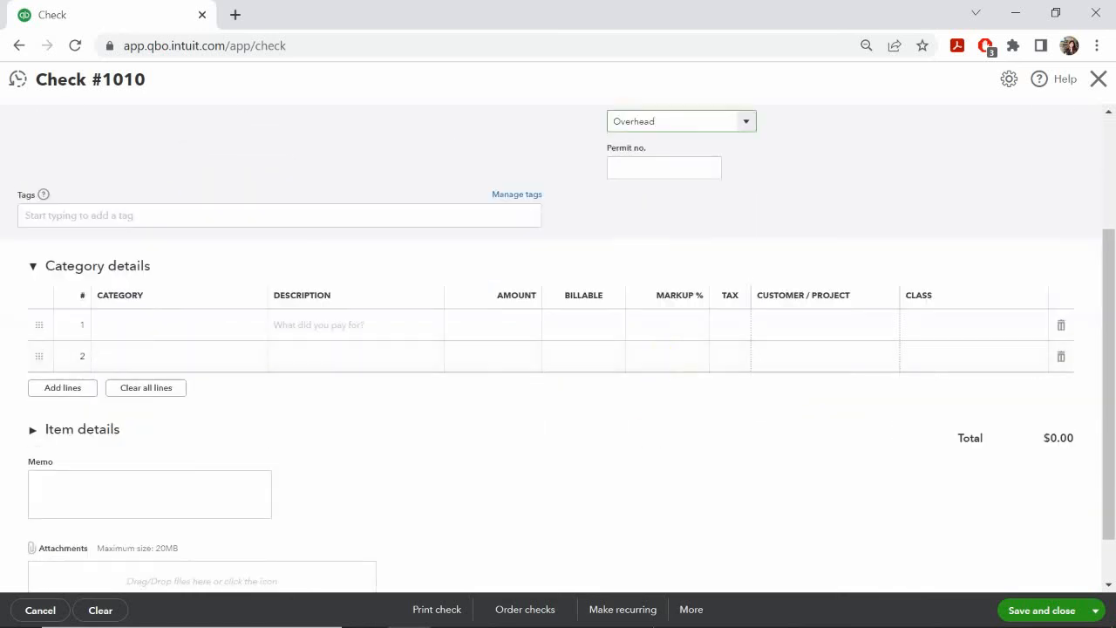
mouse_move(658, 625)
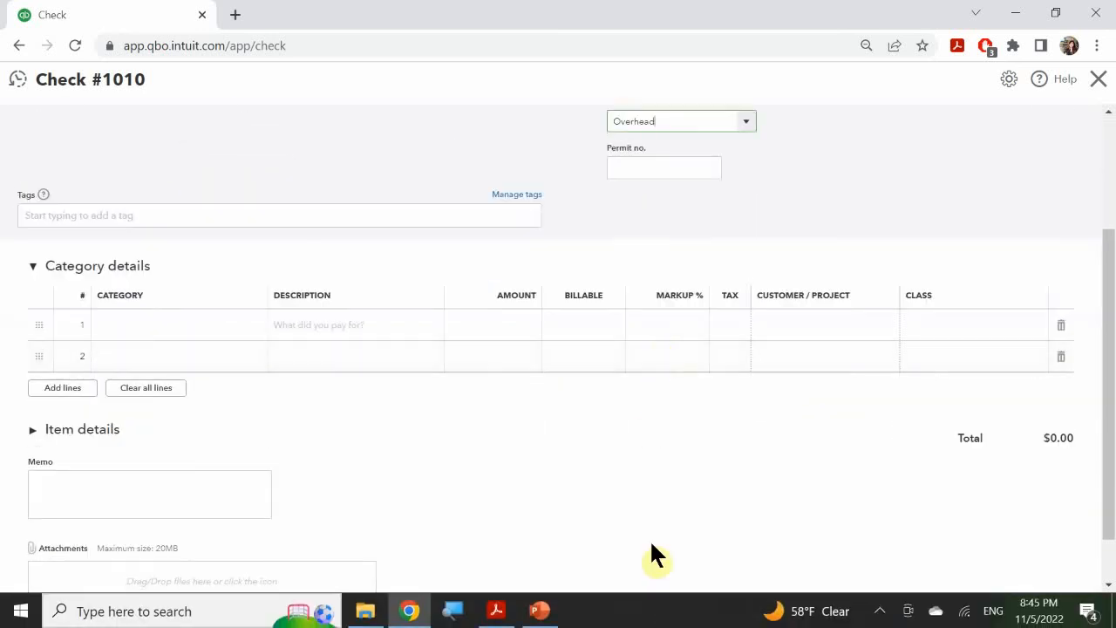
click(541, 612)
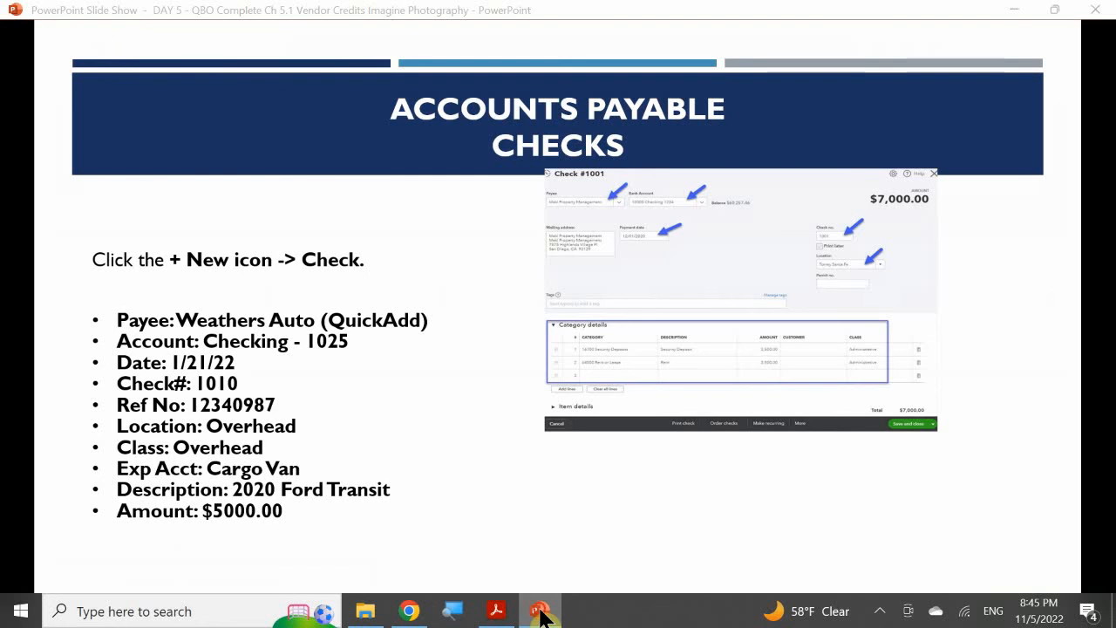
click(541, 614)
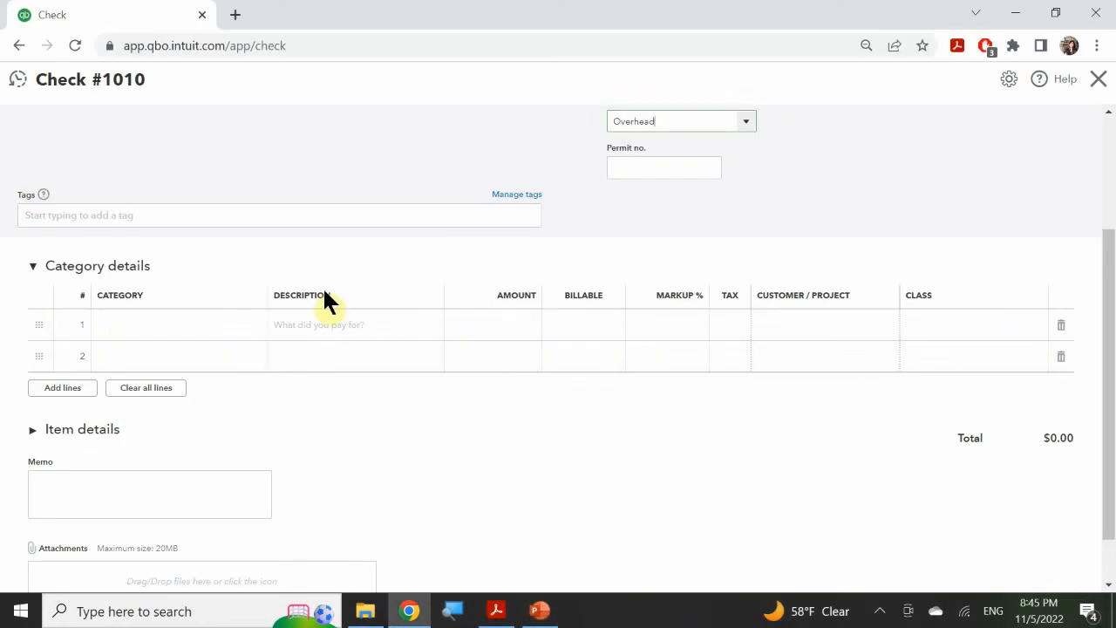
click(140, 325)
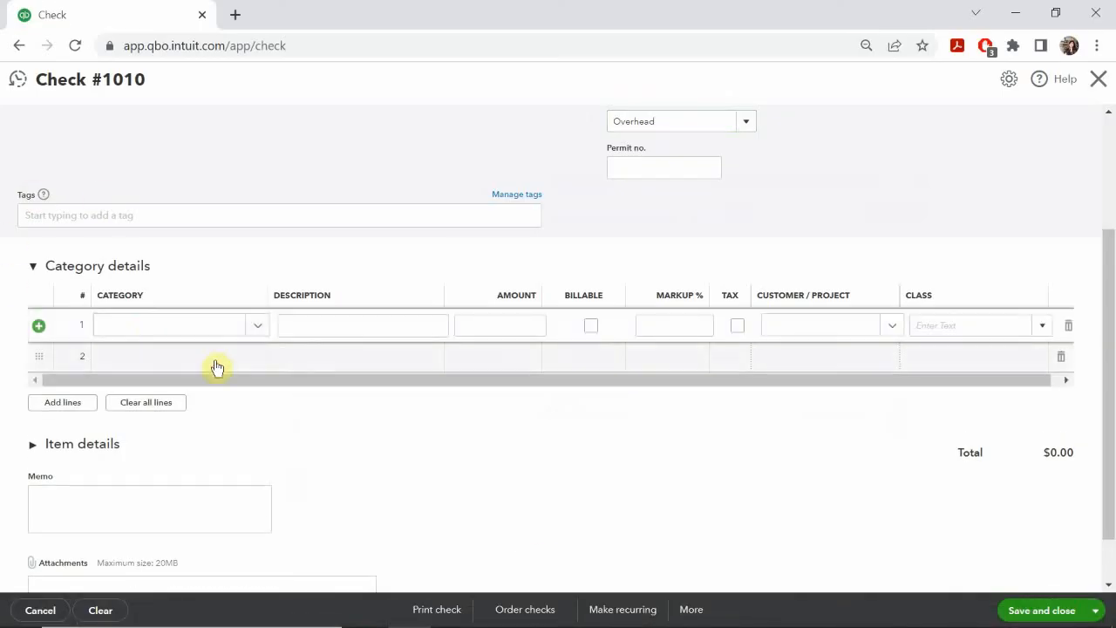
click(154, 325)
text(car)
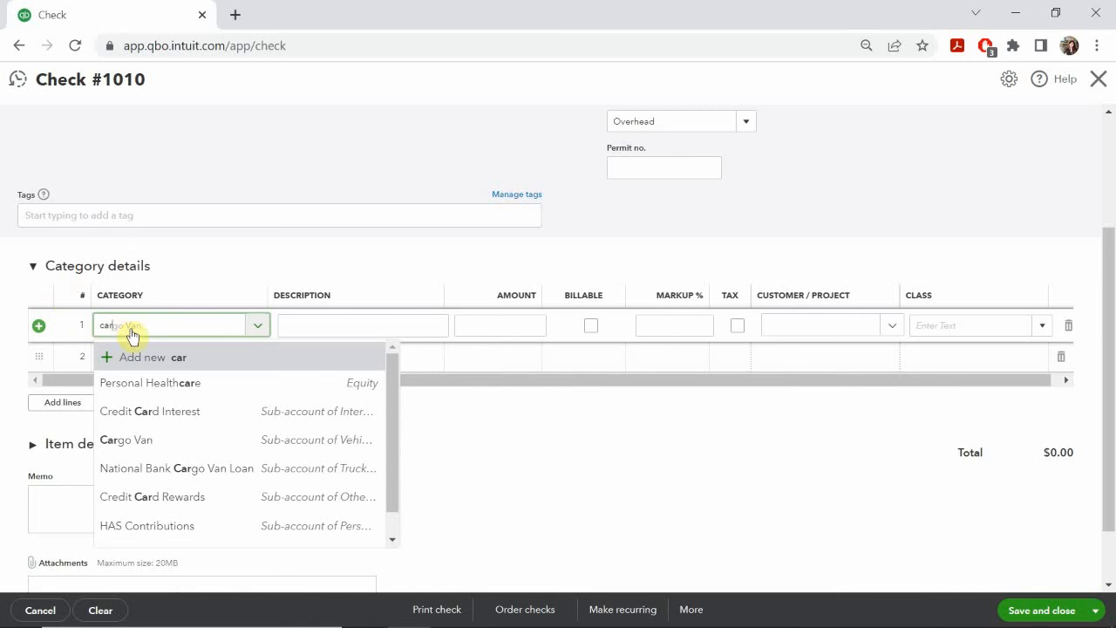
click(138, 440)
Step: Describe the Cargo Van line as "2020 Ford Transit" and enter an amount of 5000
click(286, 325)
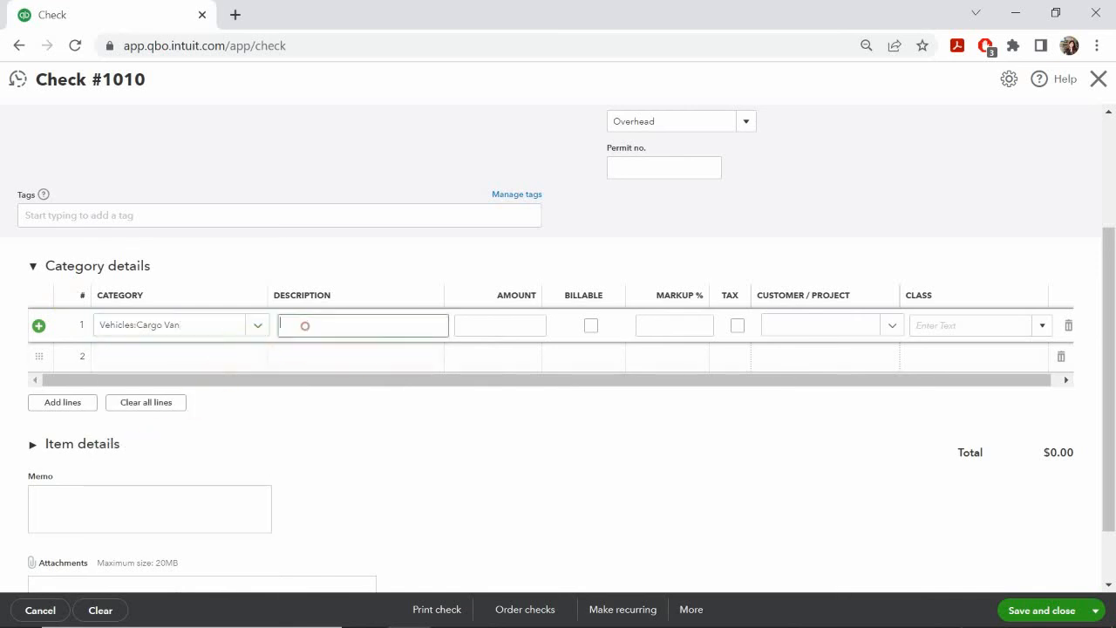
text(2020 F)
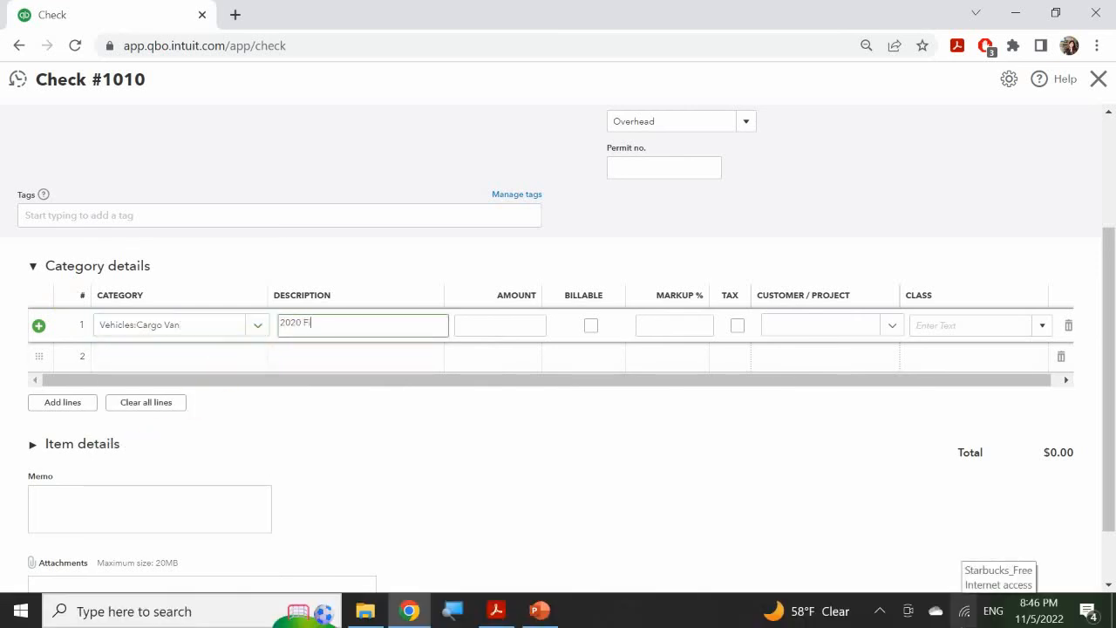
text(ord Transit)
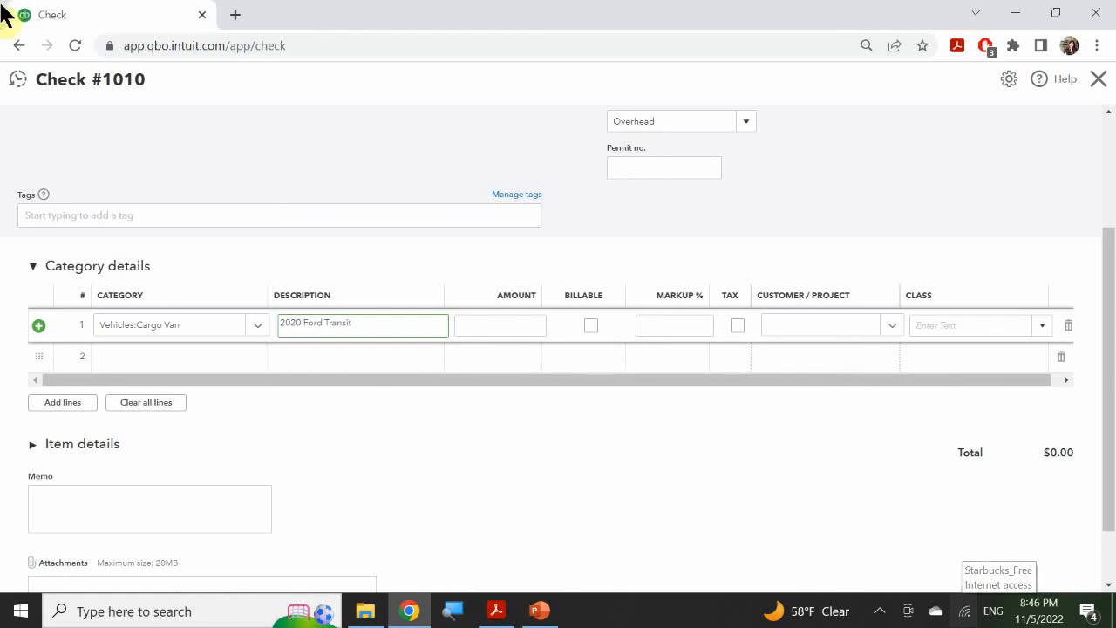
click(514, 319)
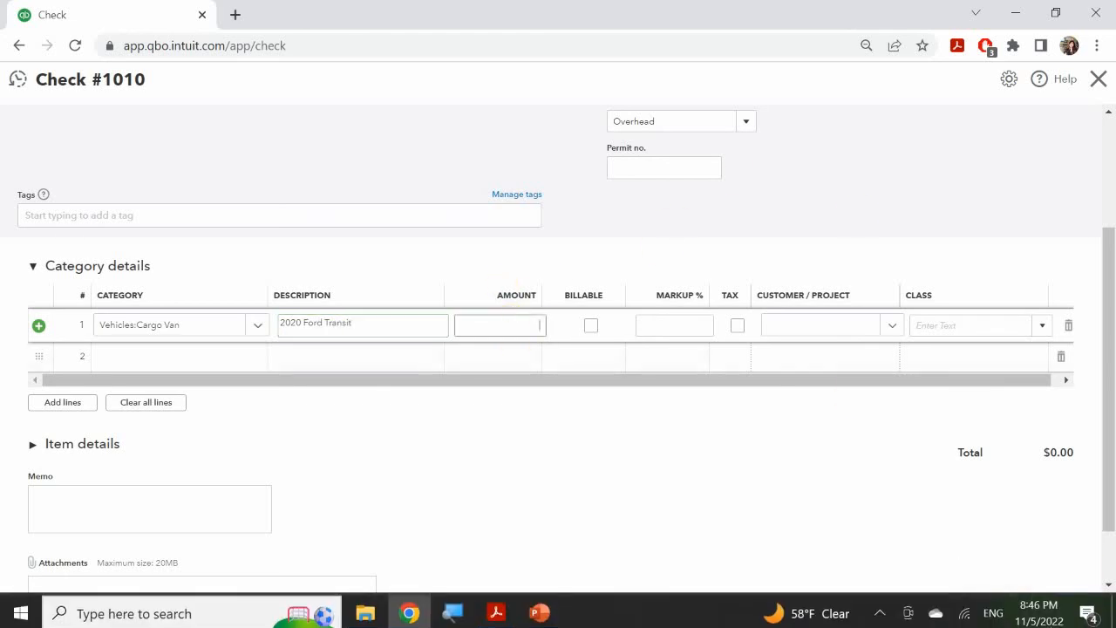
text(5000)
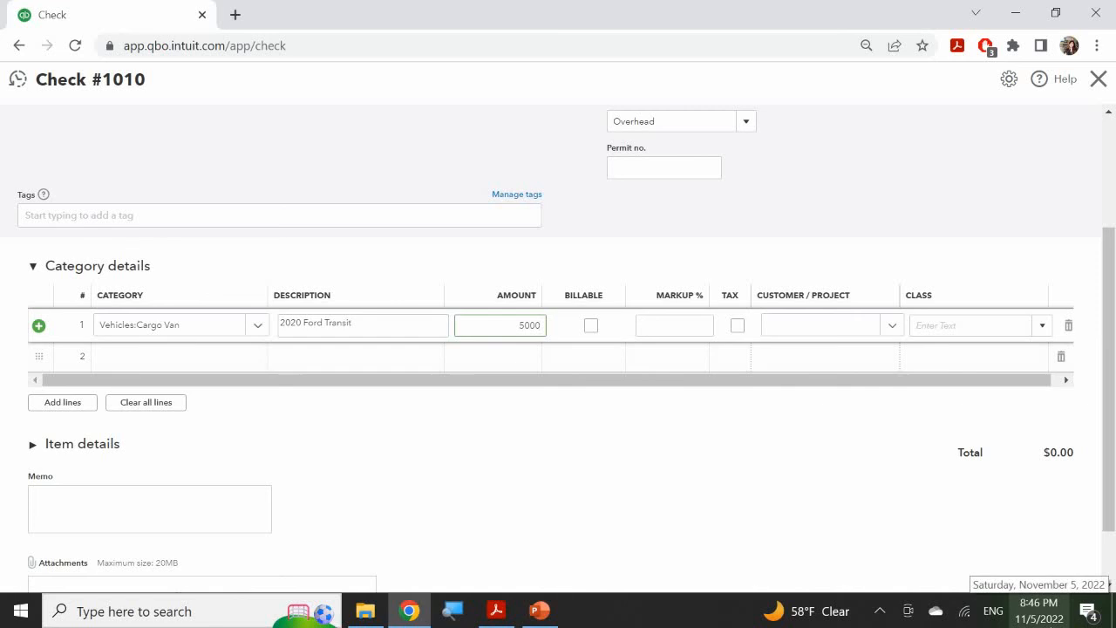
Step: Append "Down payment" to the description of the Cargo Van line
click(382, 324)
key(Right)
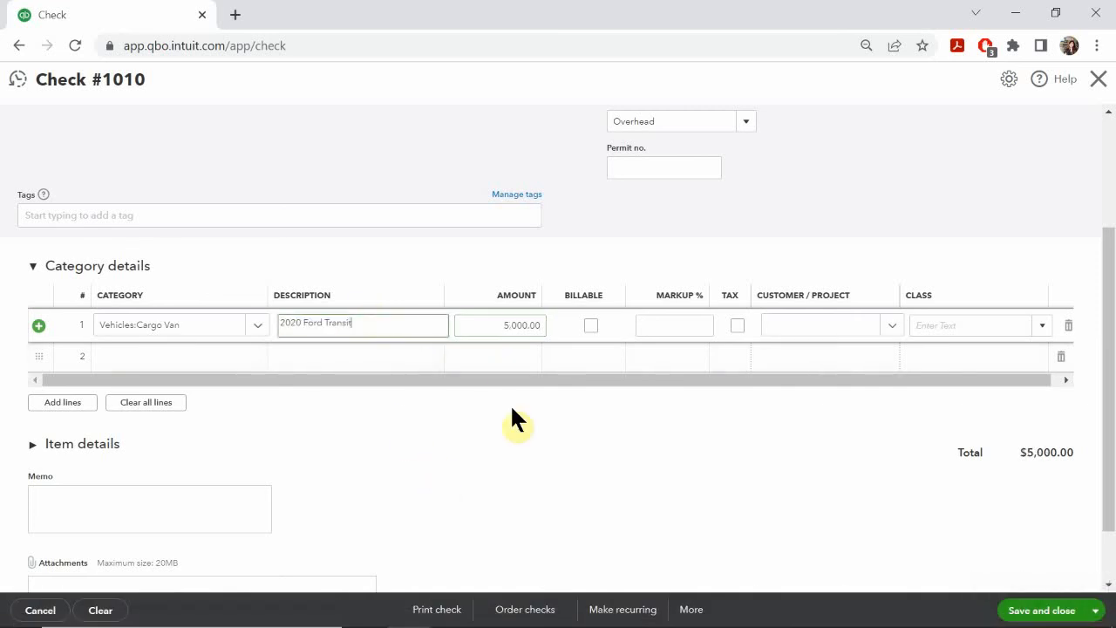
text(Down  payment)
Step: Set the class of the Cargo Van line to Store
click(968, 325)
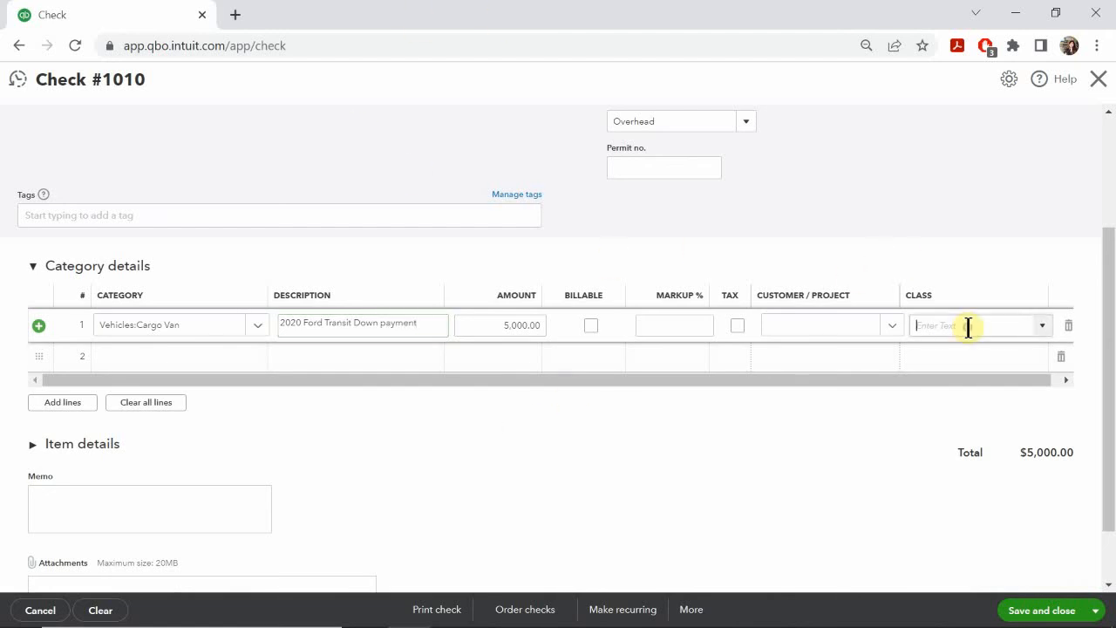
text(st)
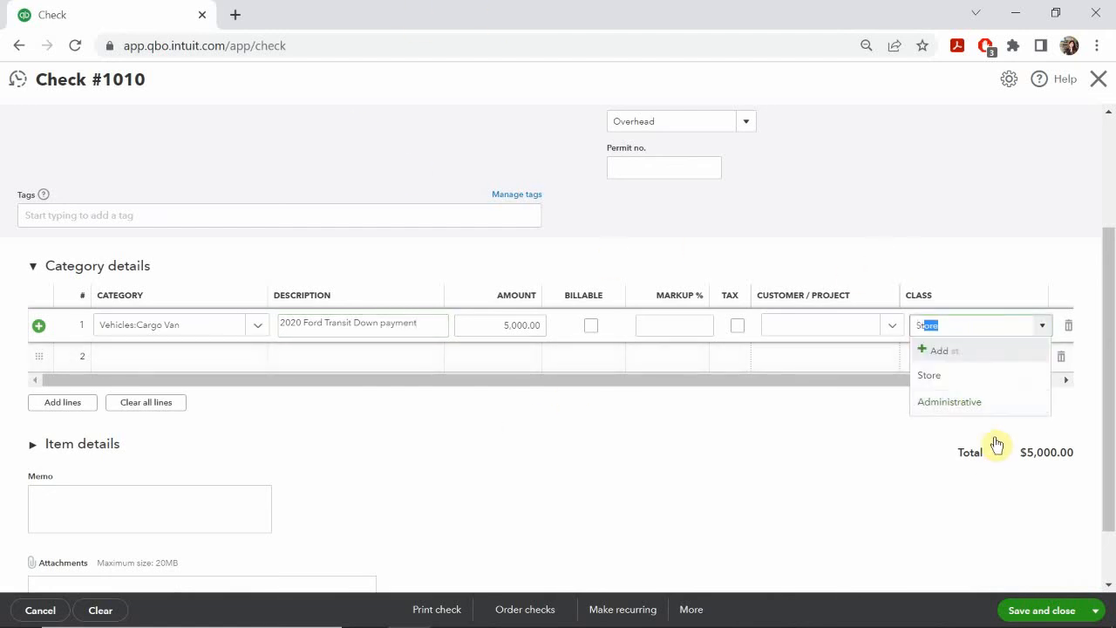
click(930, 377)
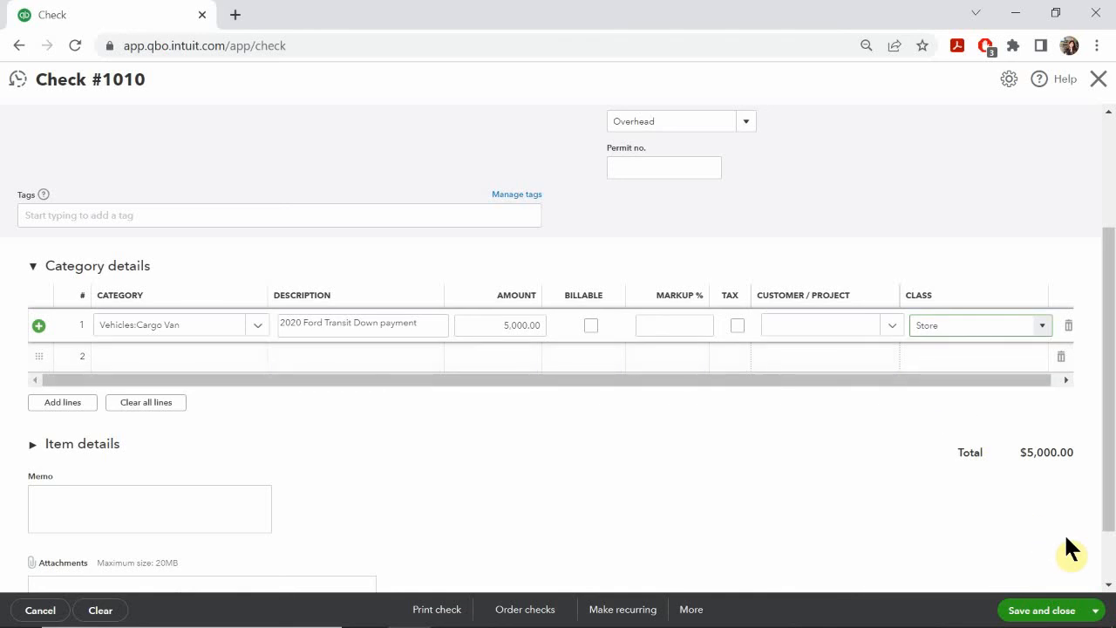
Step: Enter the memo "Ref No: 12340987" on the check, then save and close it
scroll(1063, 532, down, 1)
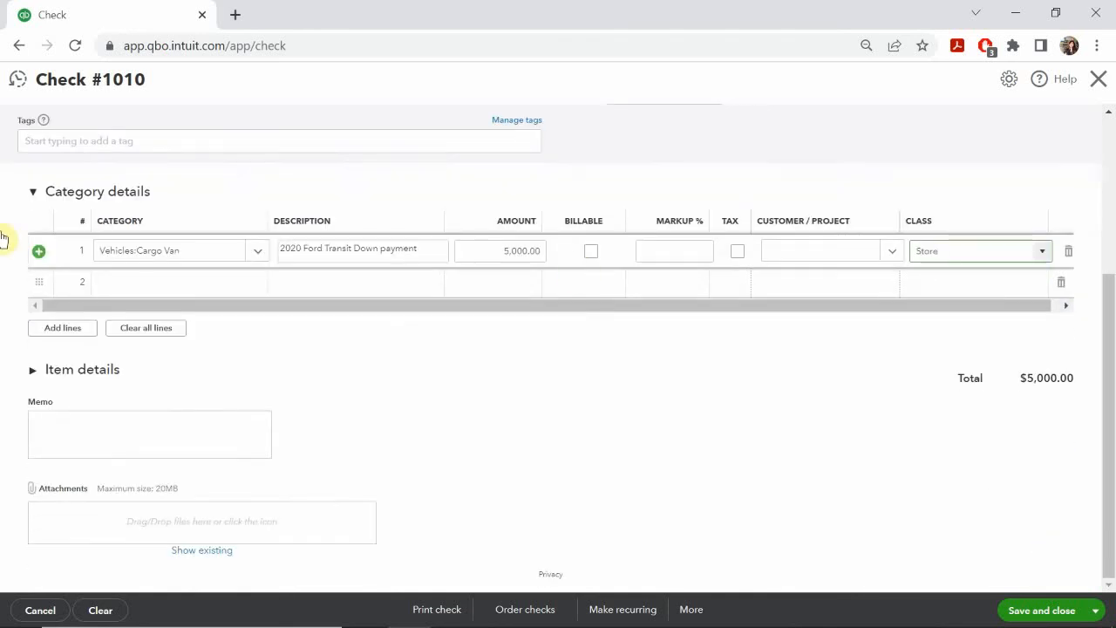
click(119, 448)
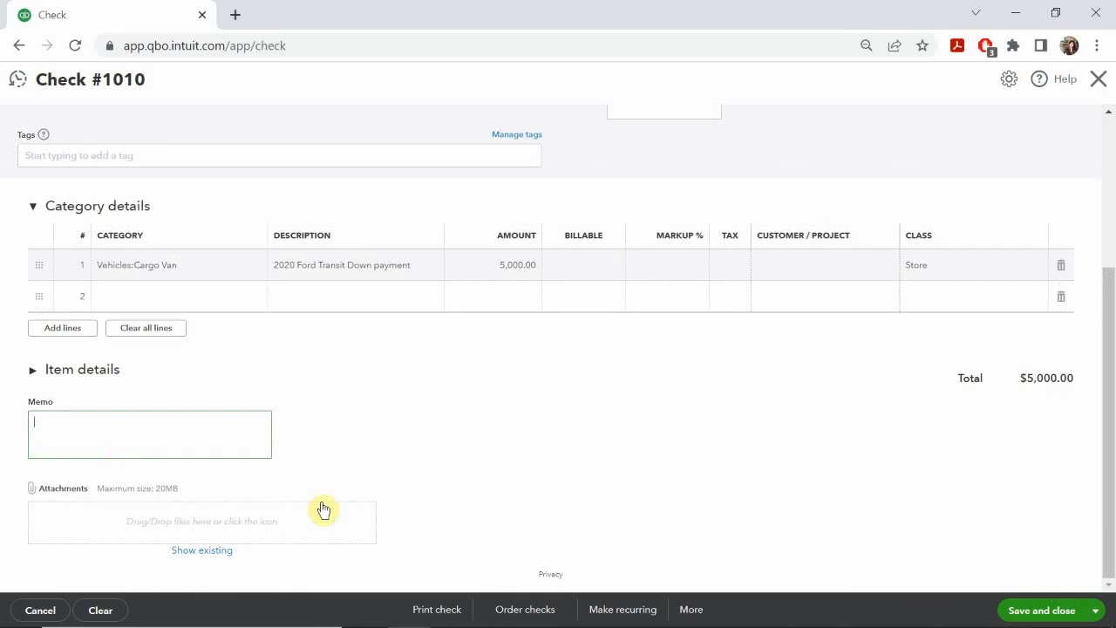
text(Ref No: 12340987)
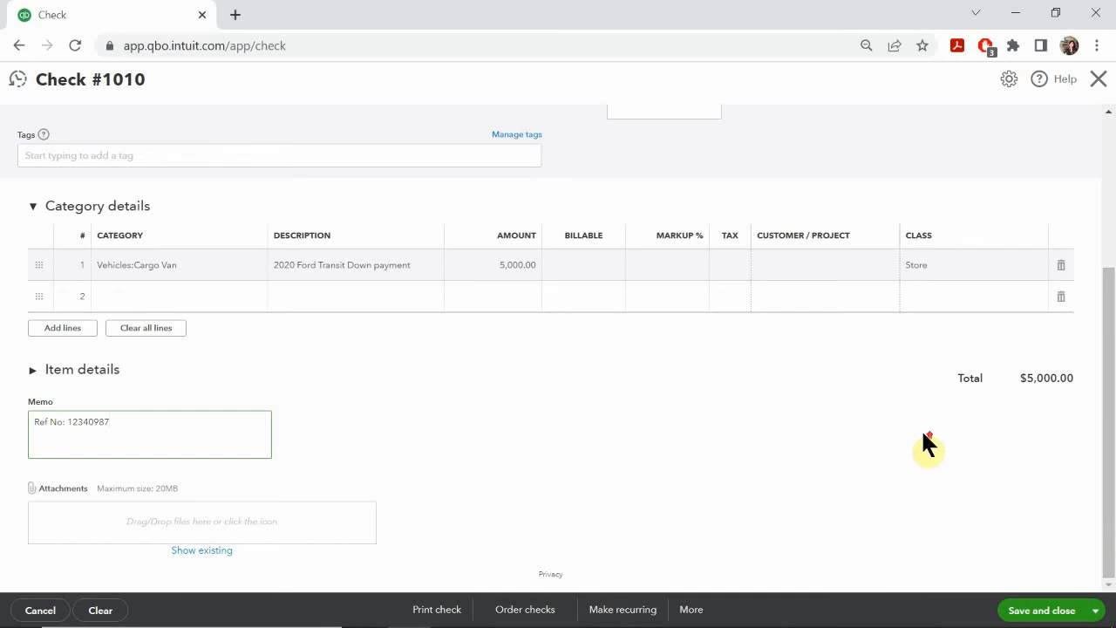
scroll(922, 433, up, 3)
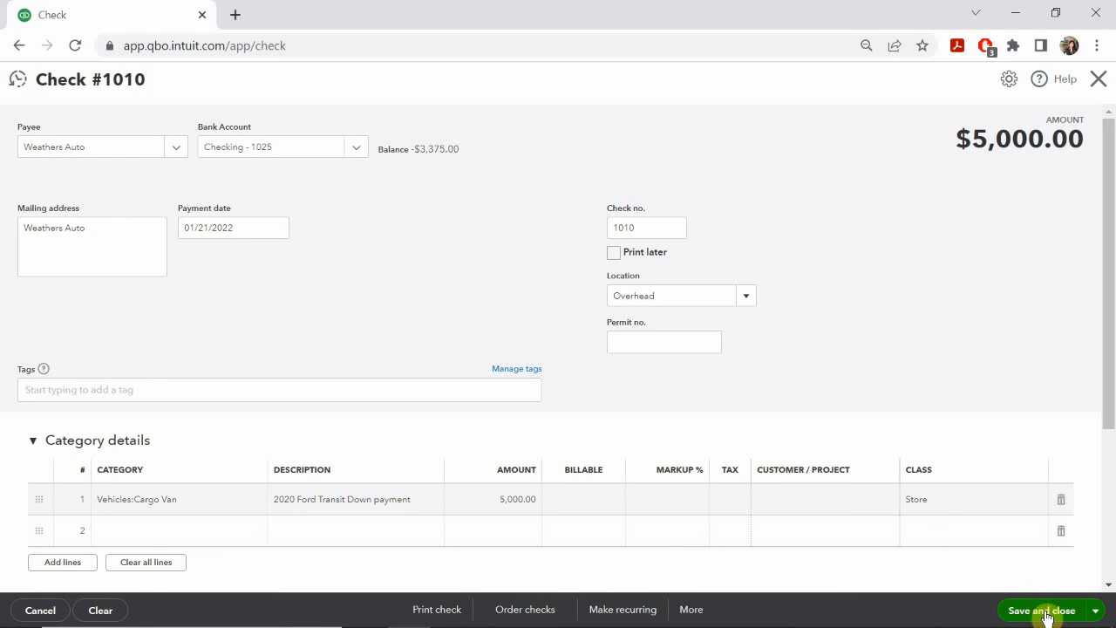
click(1044, 610)
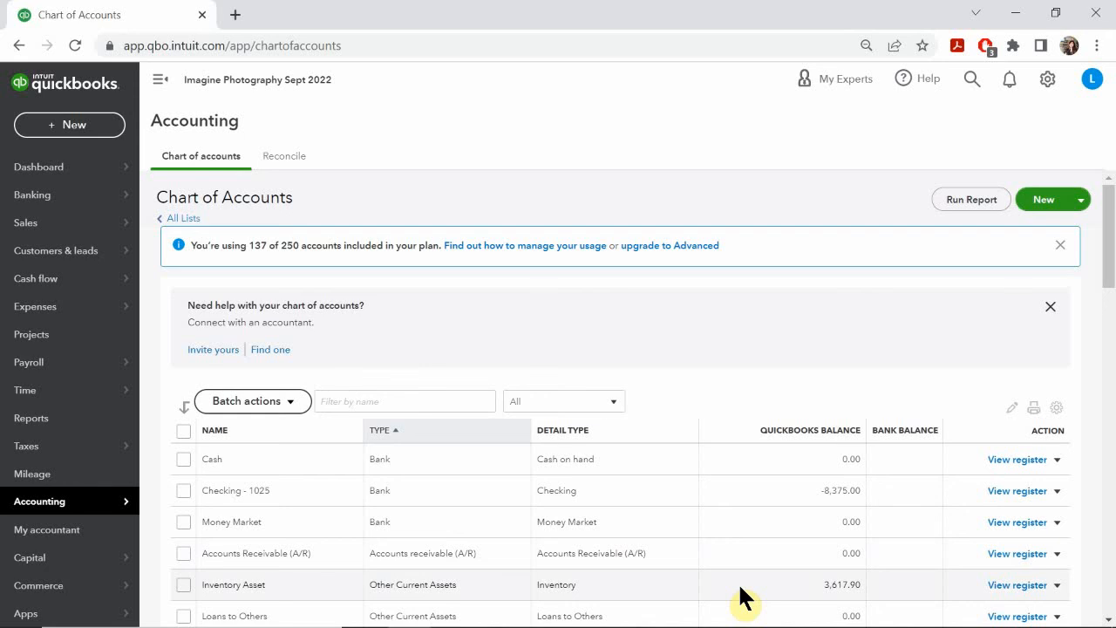
Step: Switch to the PowerPoint slide show and review the Accounts Payable Checks and Beginning Balances Journal Entries slides
mouse_move(717, 625)
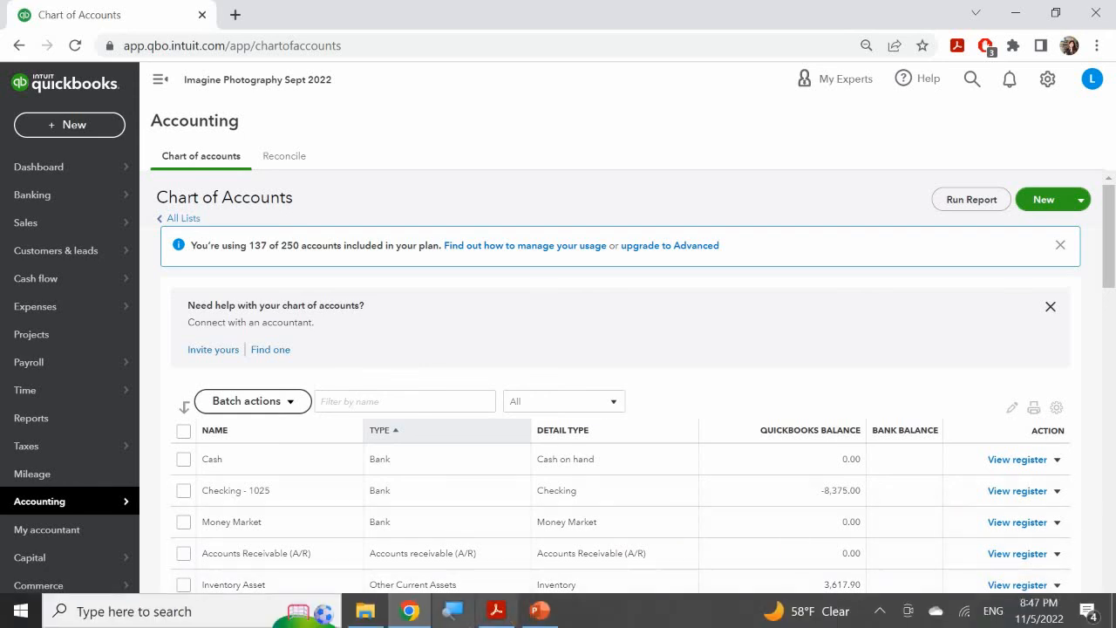
click(538, 610)
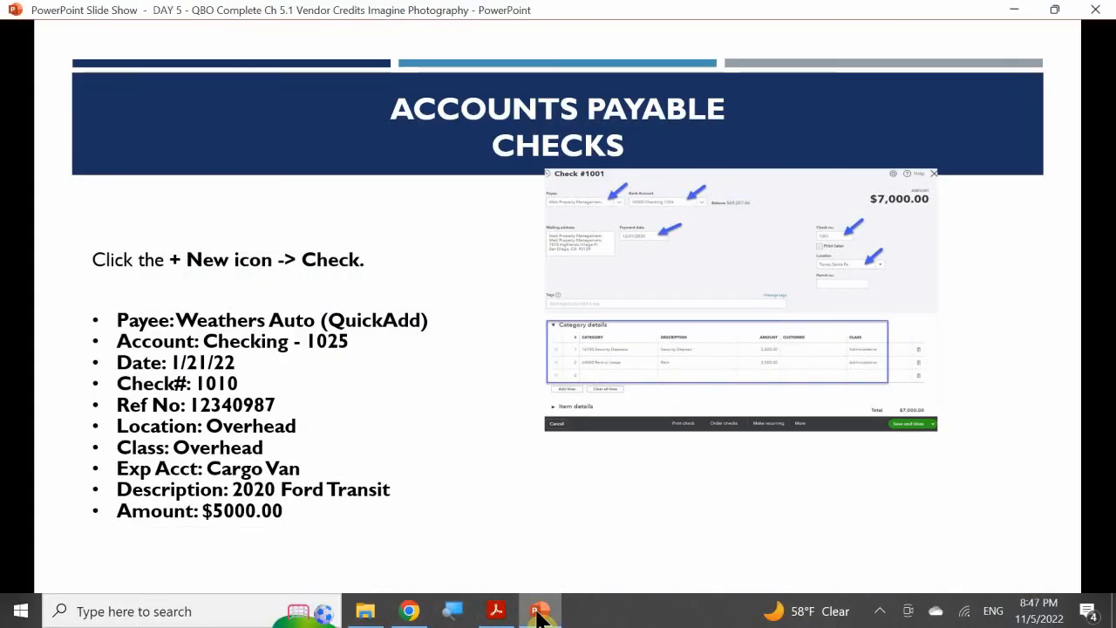
click(404, 344)
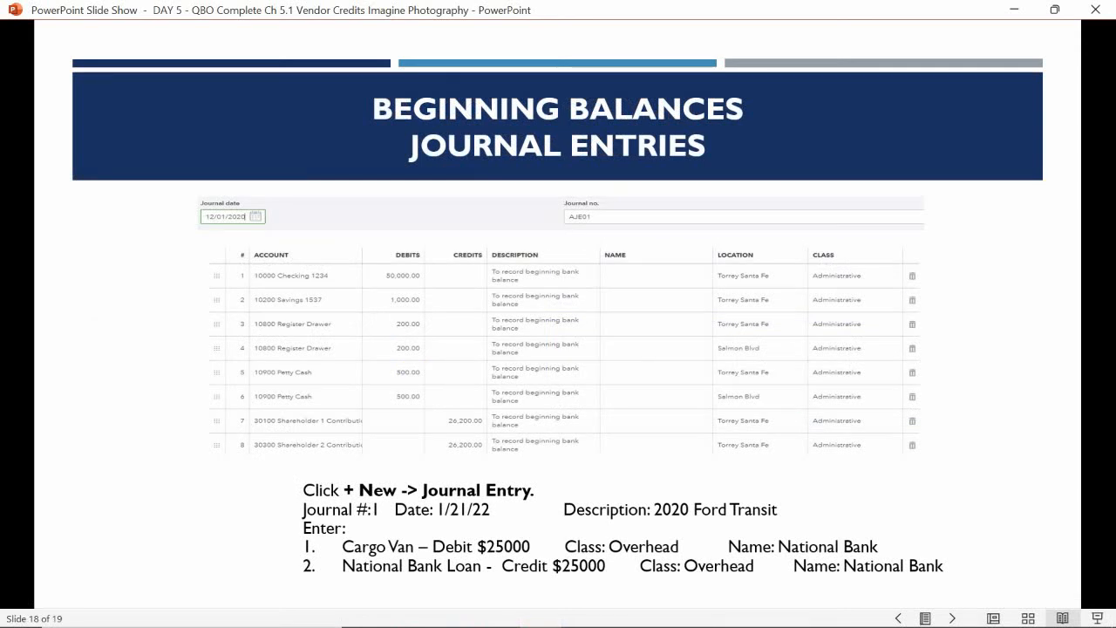
key(Left)
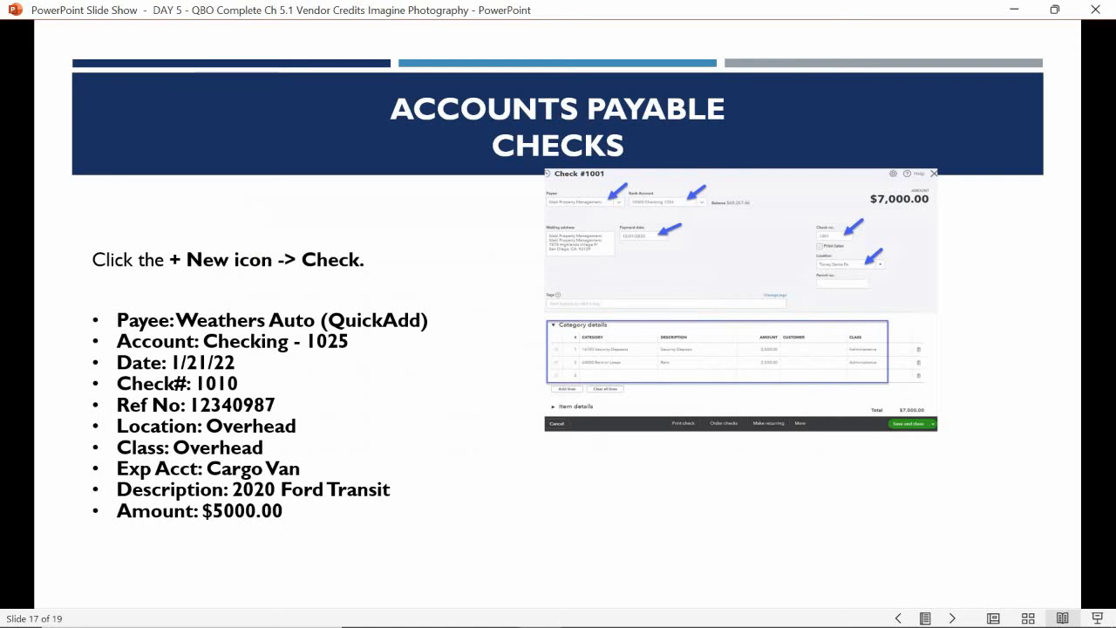
key(Right)
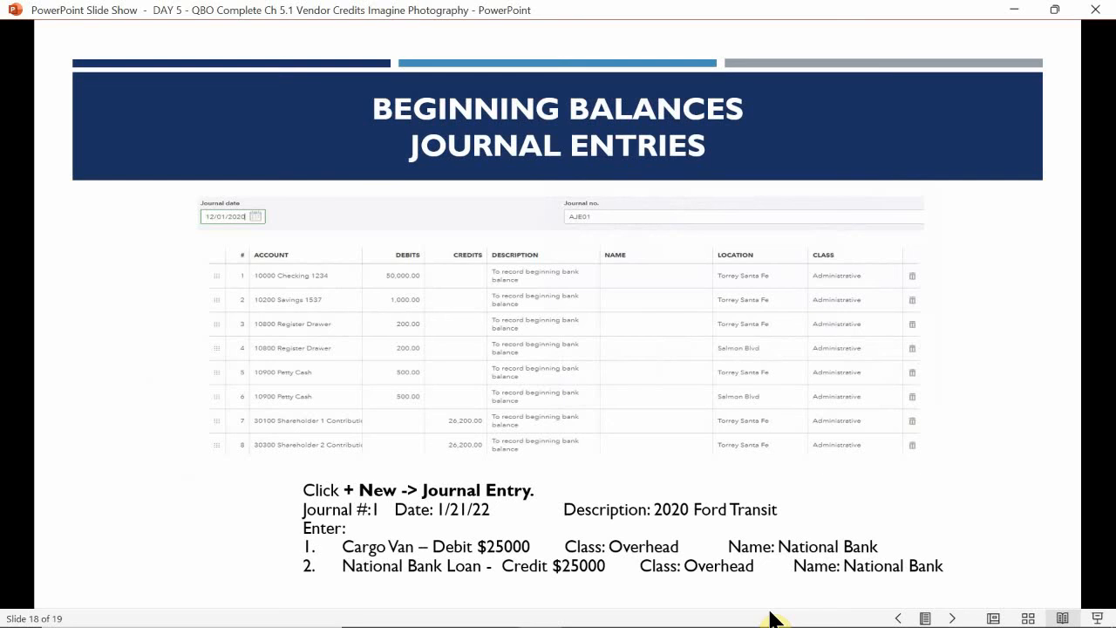
Step: Switch back to QuickBooks Online in Chrome and create a journal entry dated 01/21/2022
mouse_move(740, 625)
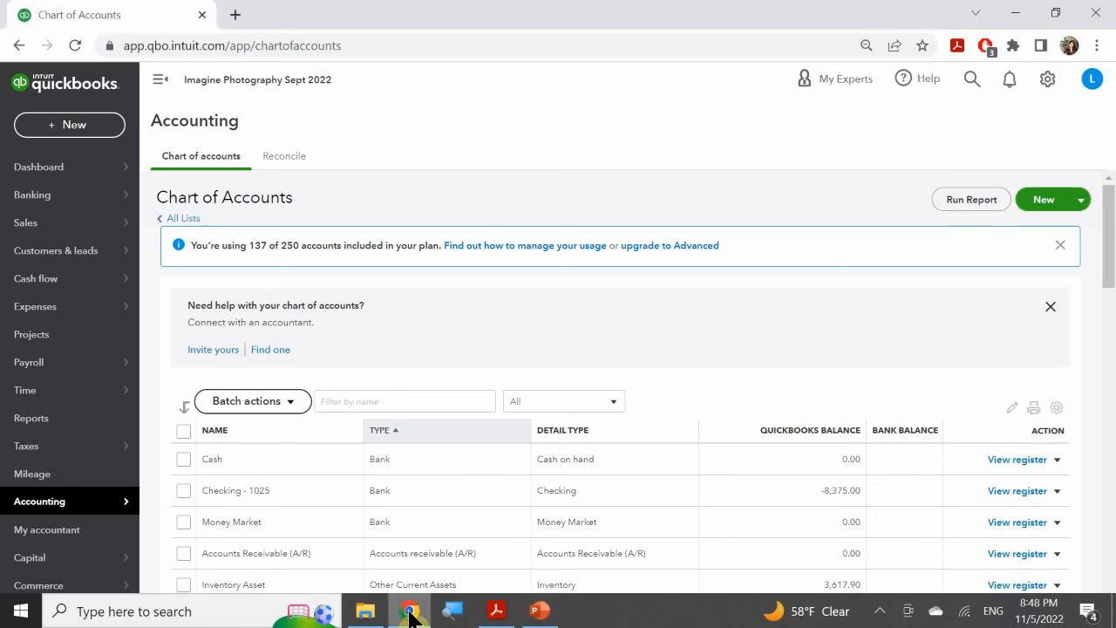
click(409, 610)
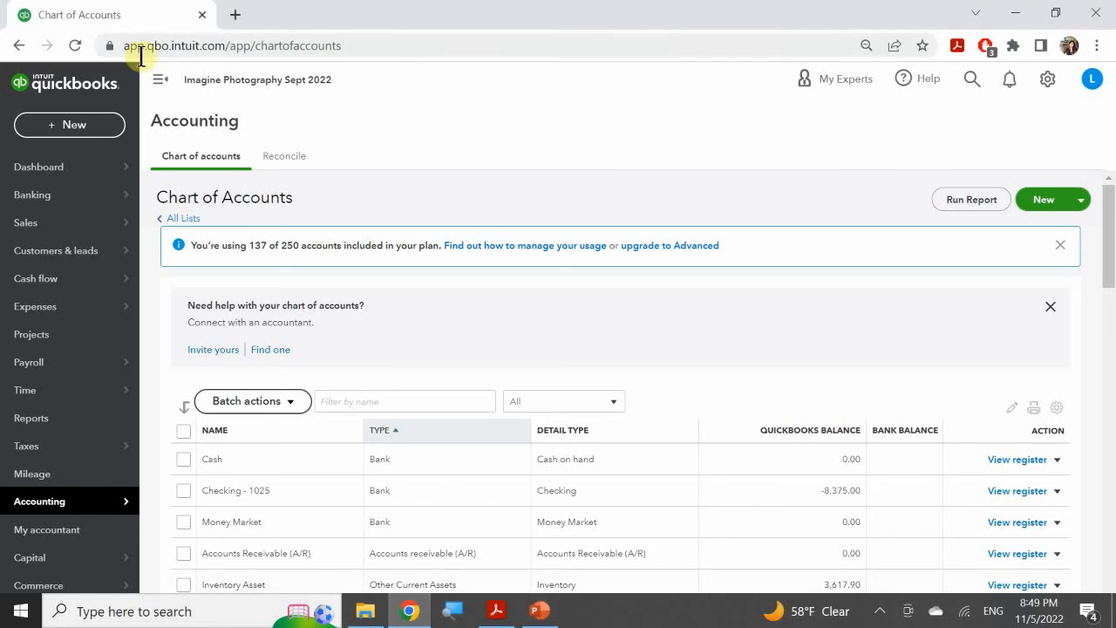
click(96, 132)
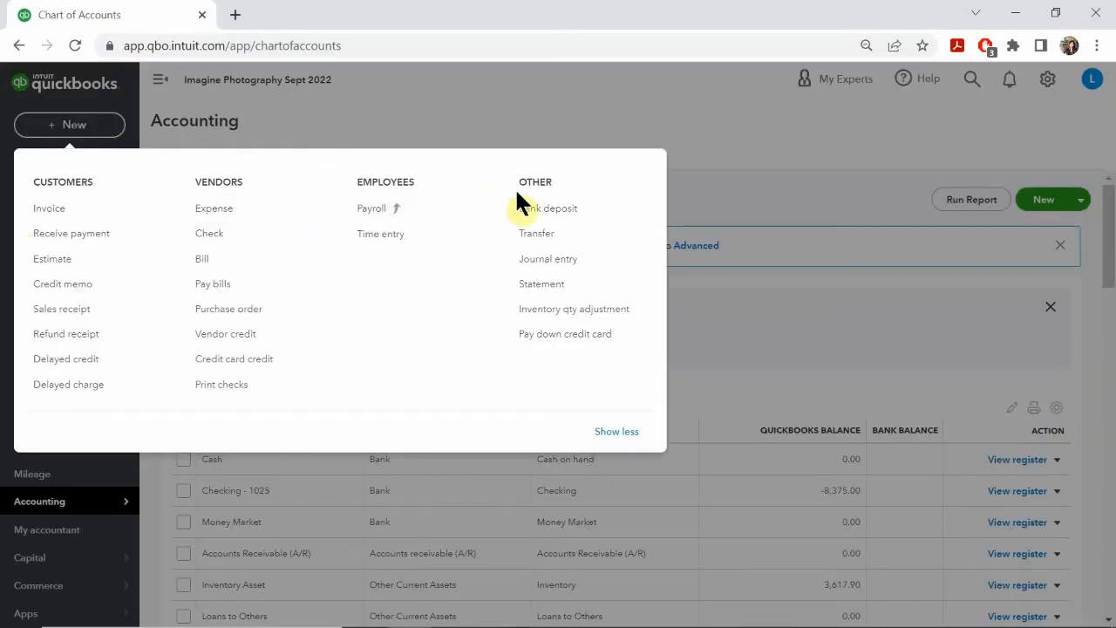
click(542, 262)
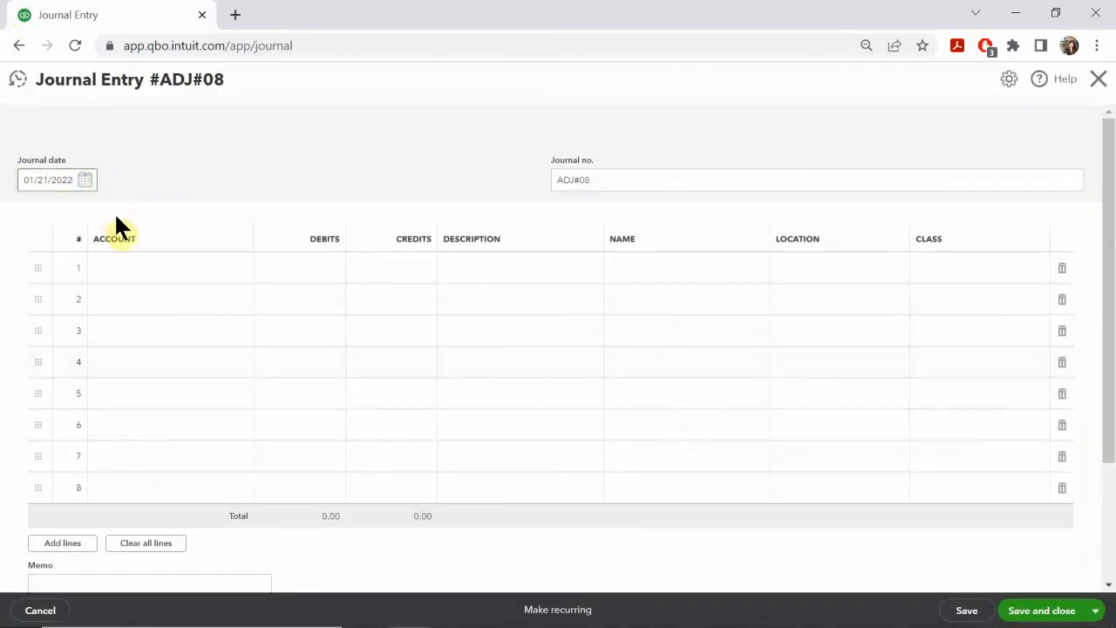
click(88, 183)
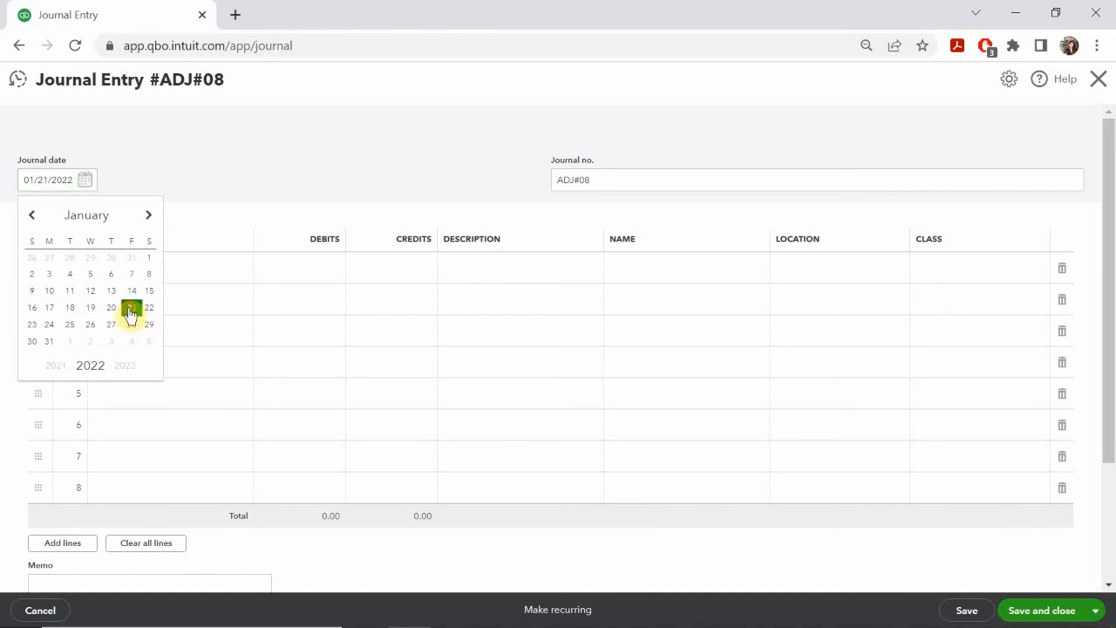
click(132, 308)
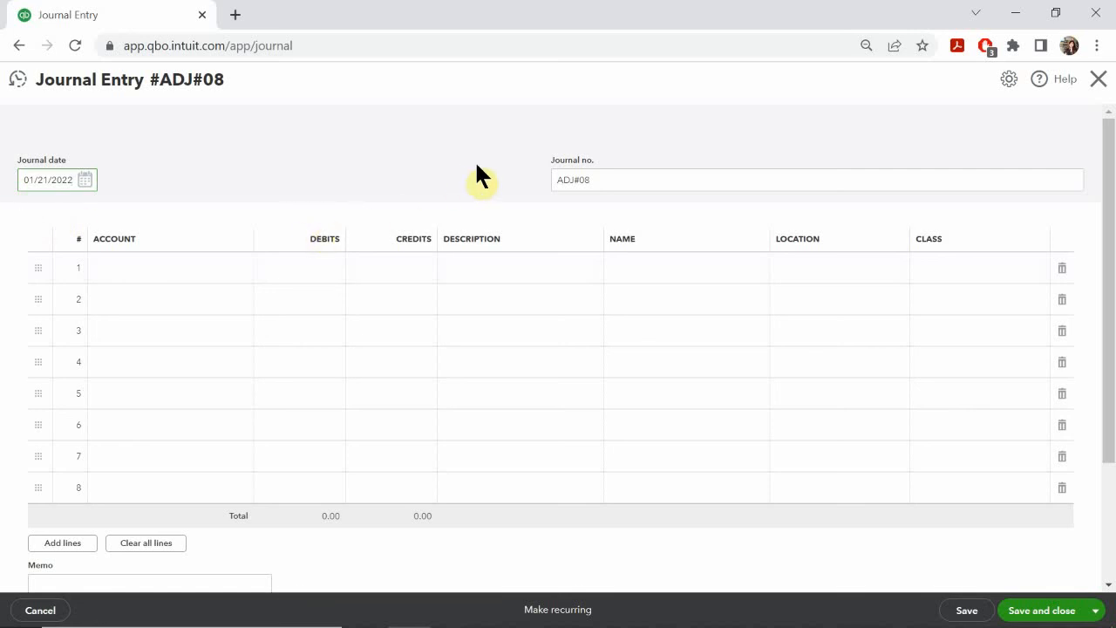
Step: Set the journal number to ADJ#01
click(598, 178)
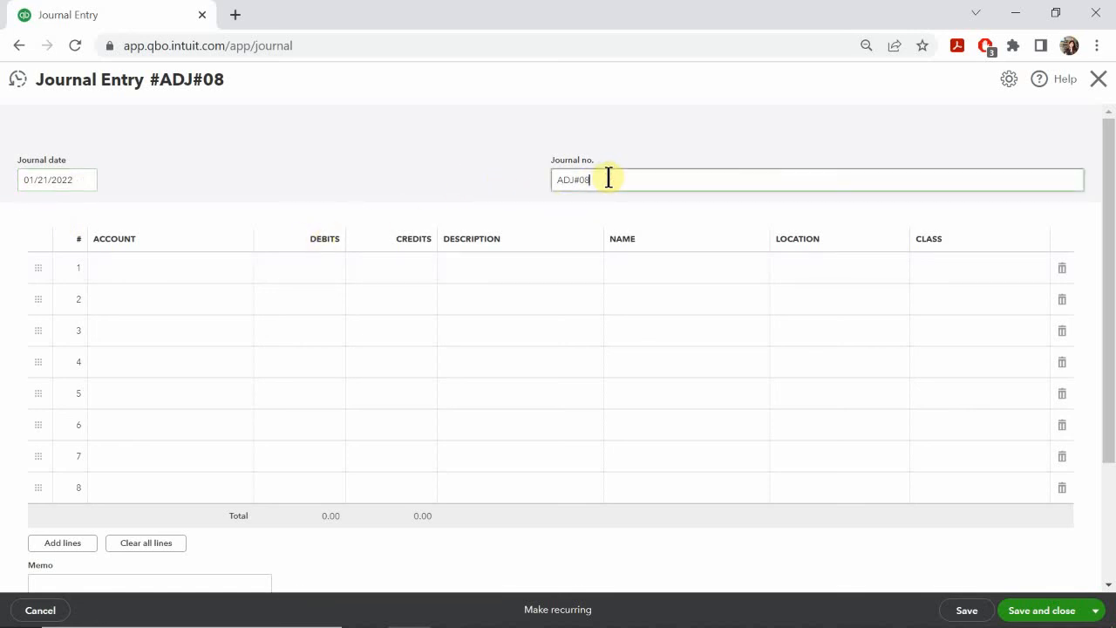
key(BackSpace)
text(1)
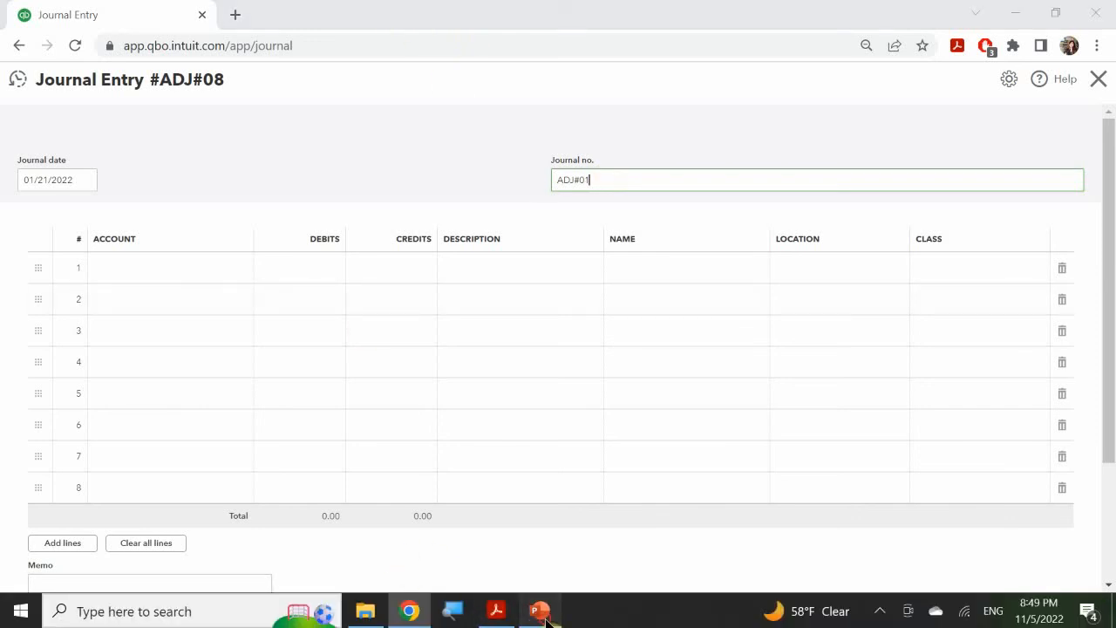
Step: Consult the journal entry details on the PowerPoint slide and set the first line's account to Cargo Van
click(541, 612)
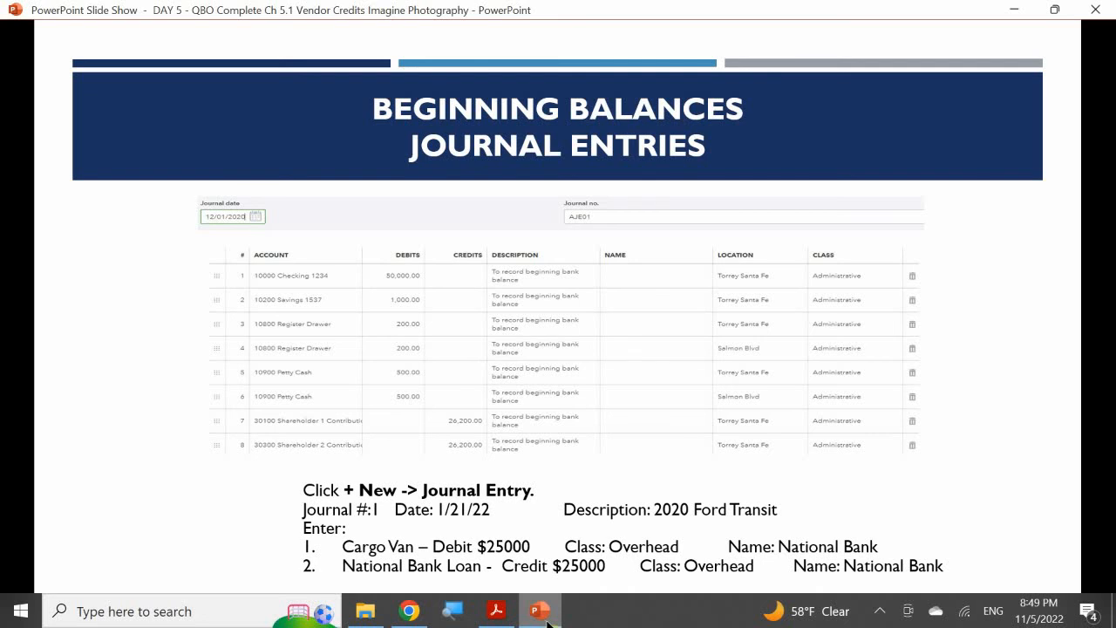
click(549, 621)
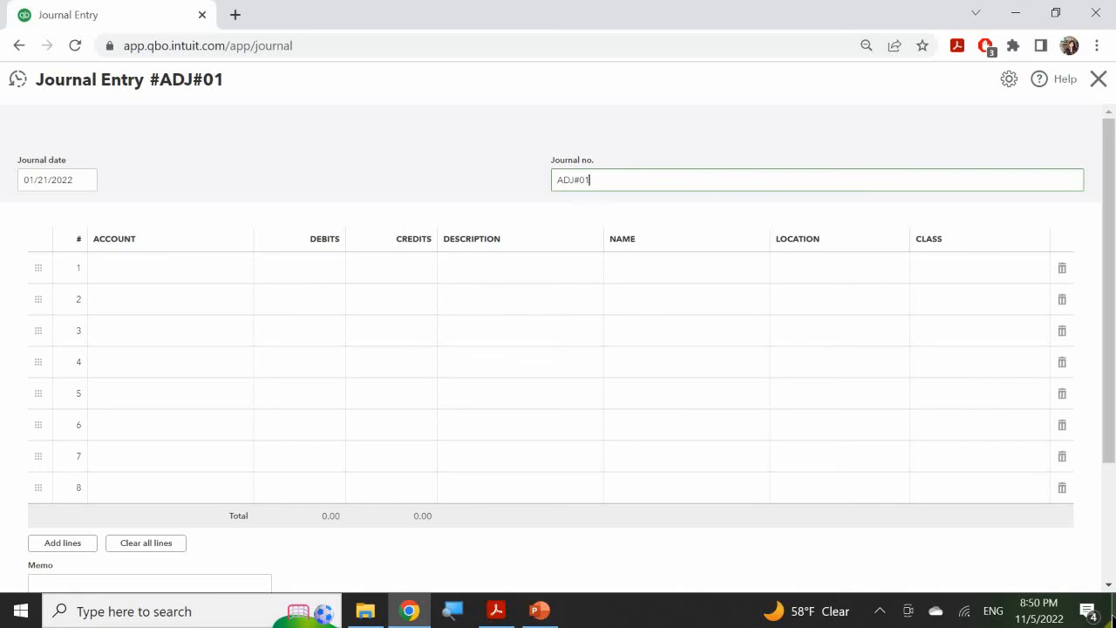
click(133, 269)
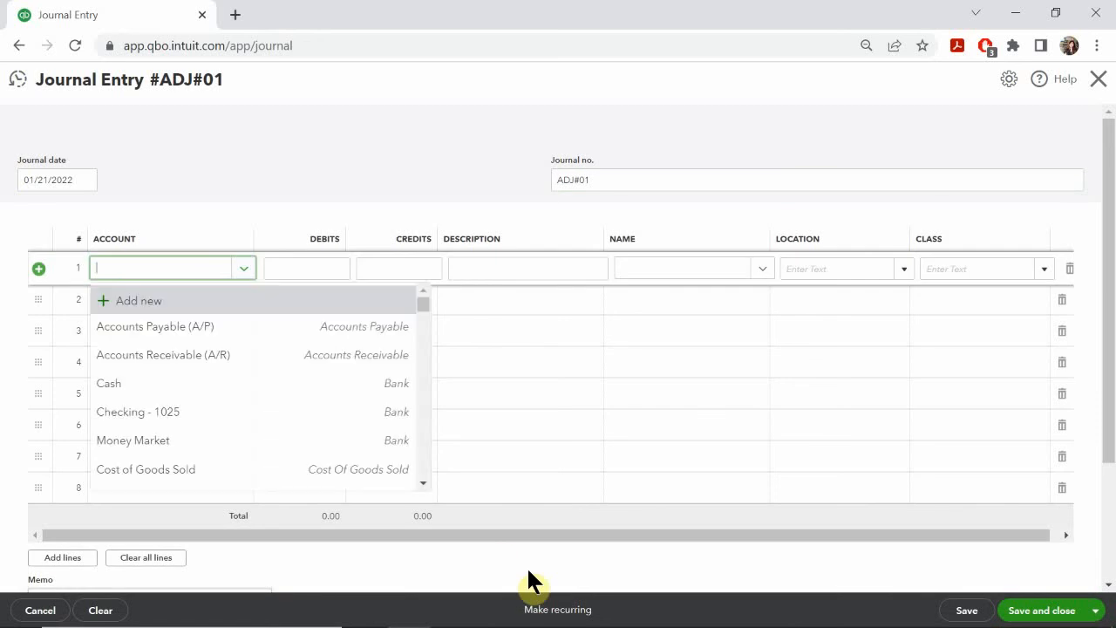
text(car)
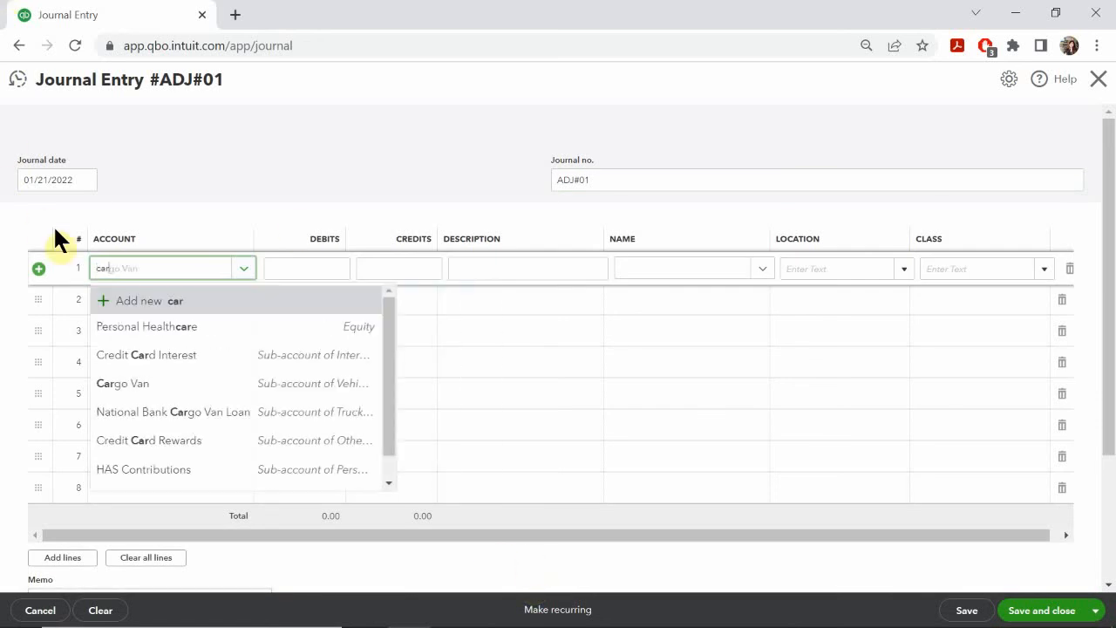
click(143, 385)
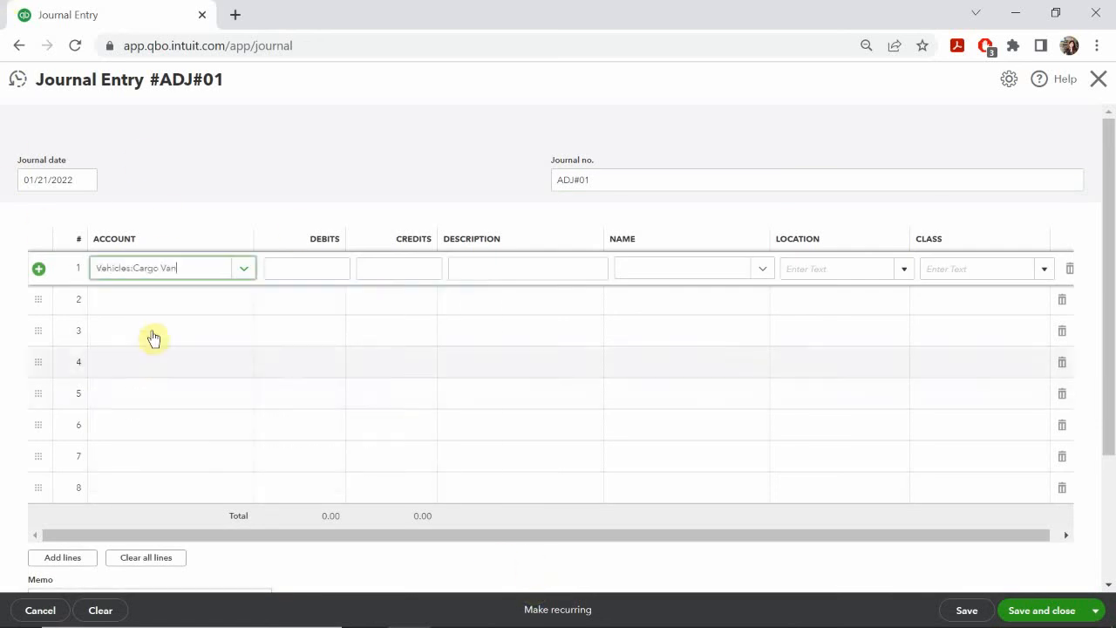
Step: Set the second journal line's account to National Bank Cargo Van Loan
click(157, 297)
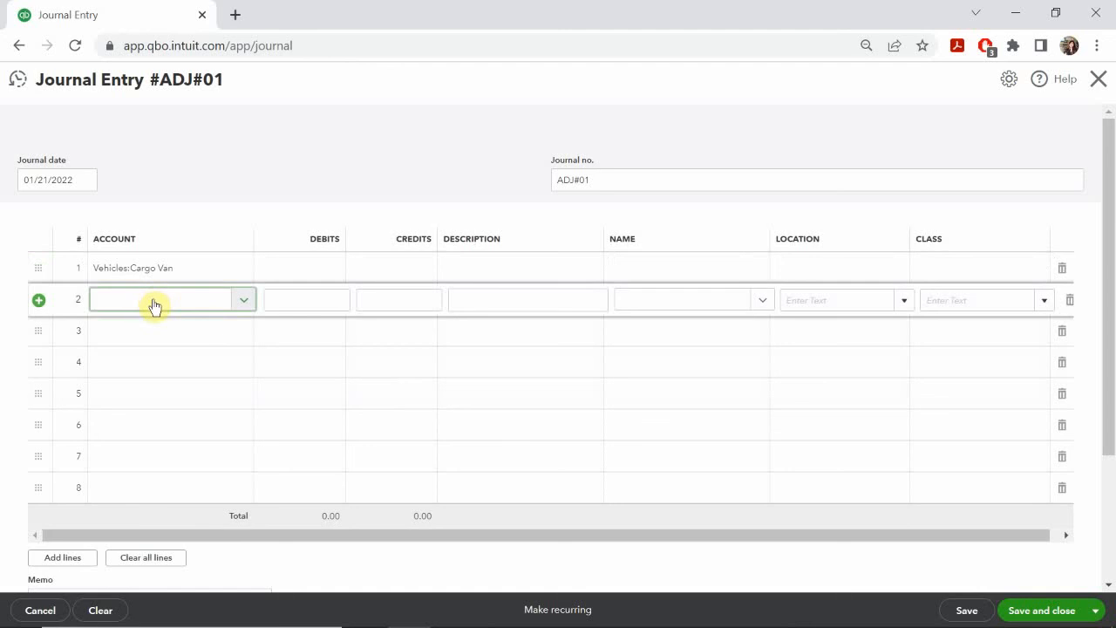
click(154, 303)
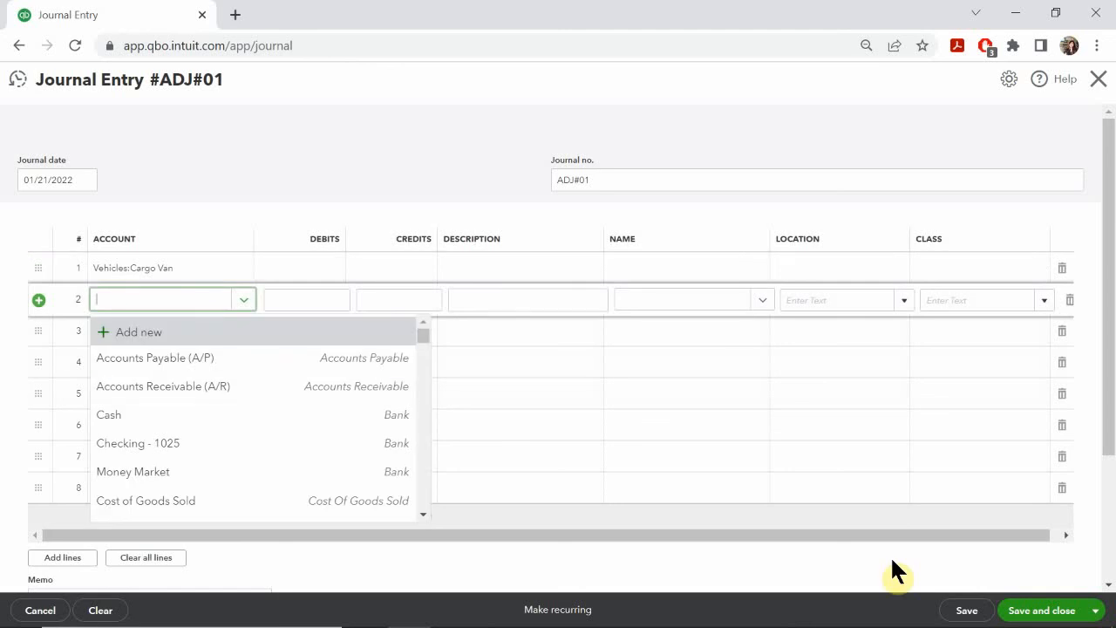
text(b)
key(BackSpace)
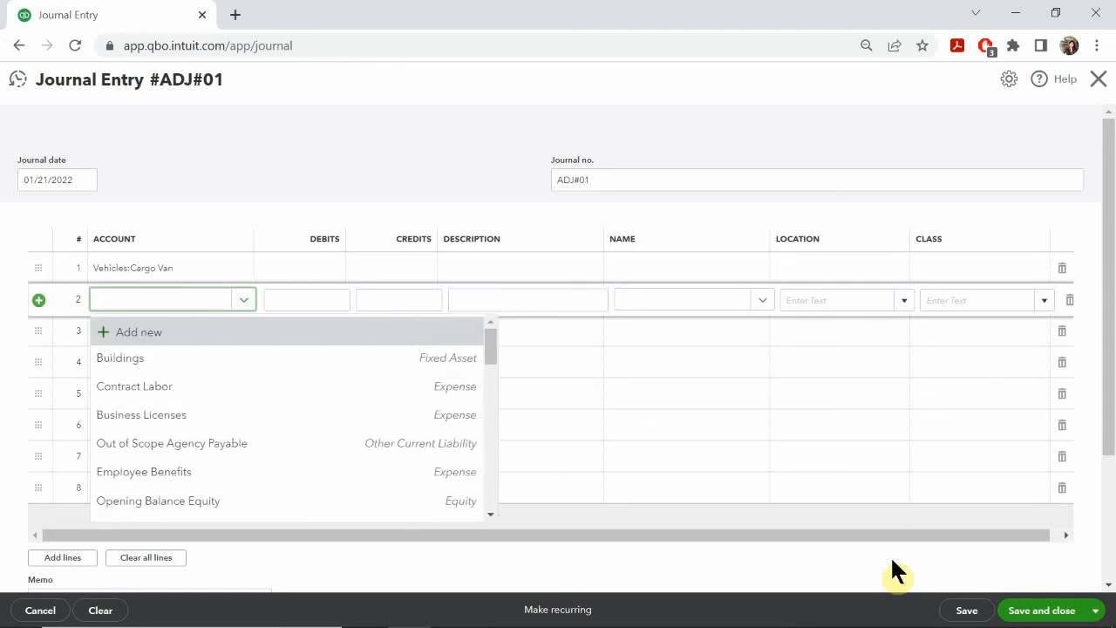
text(nat)
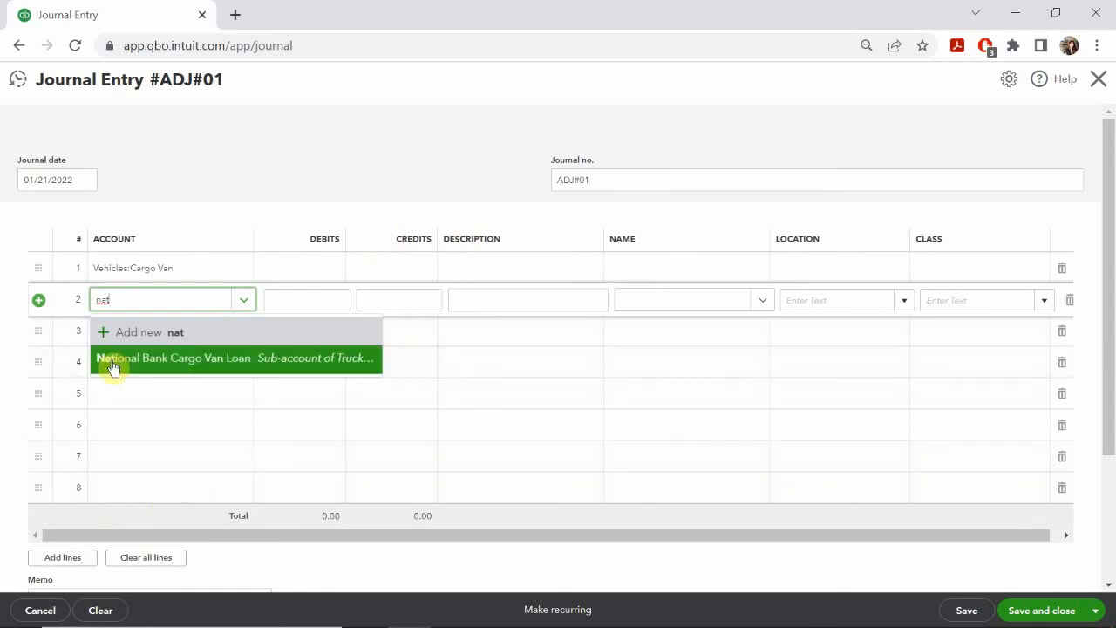
click(148, 361)
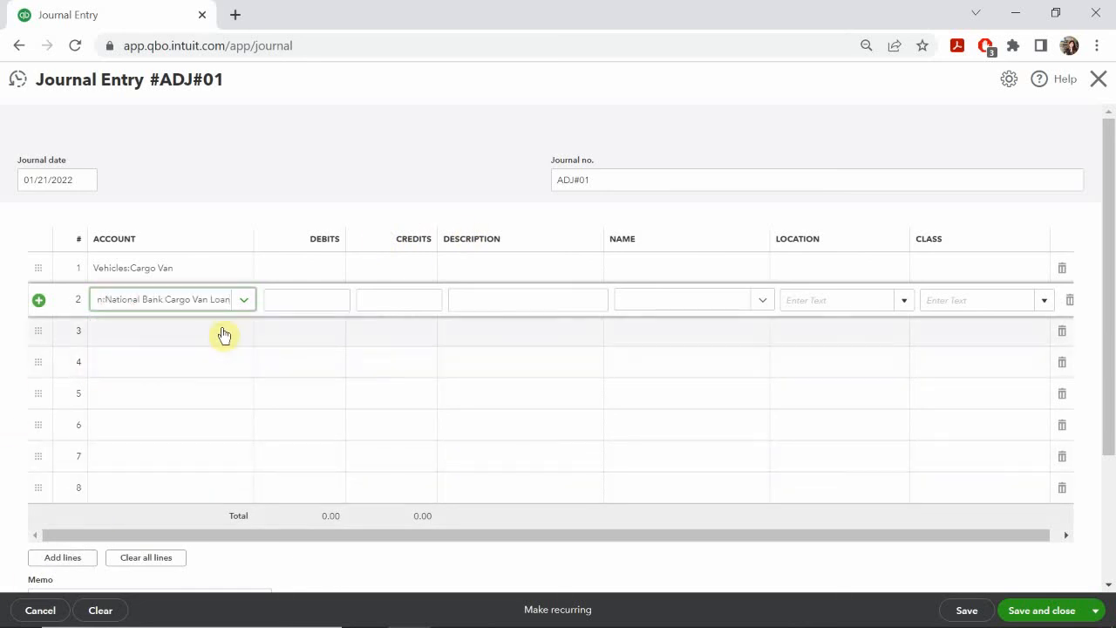
Step: Enter a debit of 25000 on the Cargo Van line and a credit of 25000 on the National Bank loan line
click(323, 270)
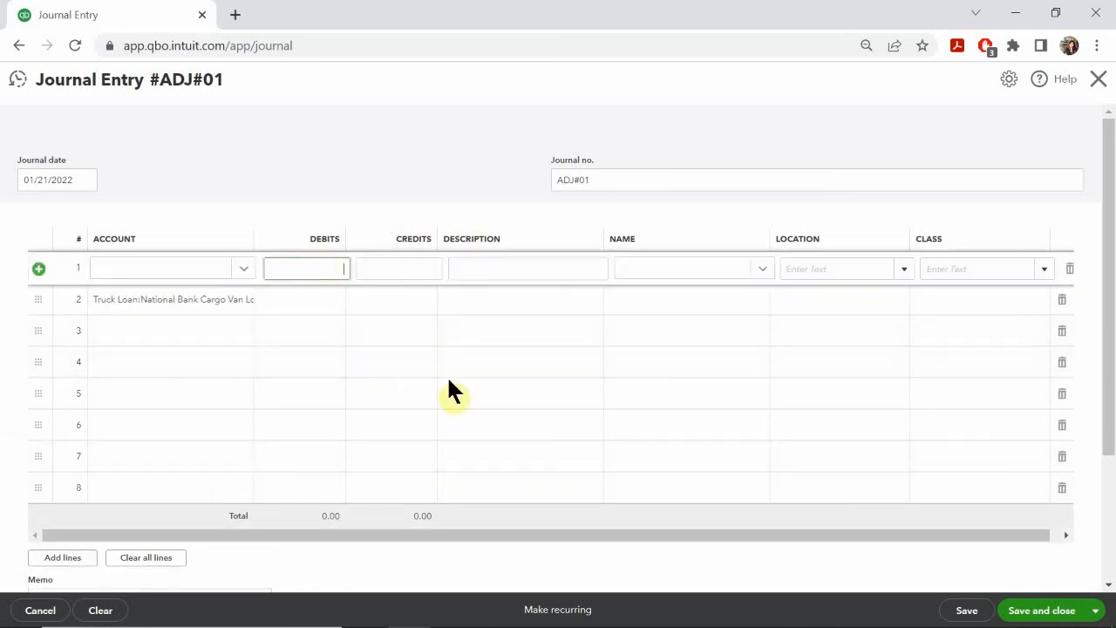
text(25000)
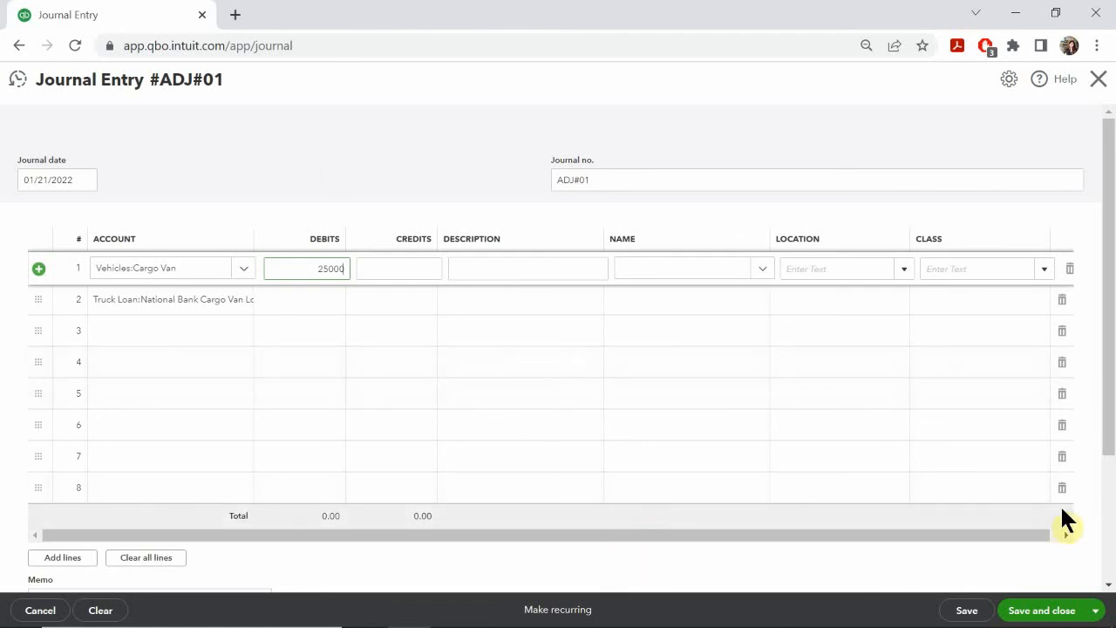
click(408, 299)
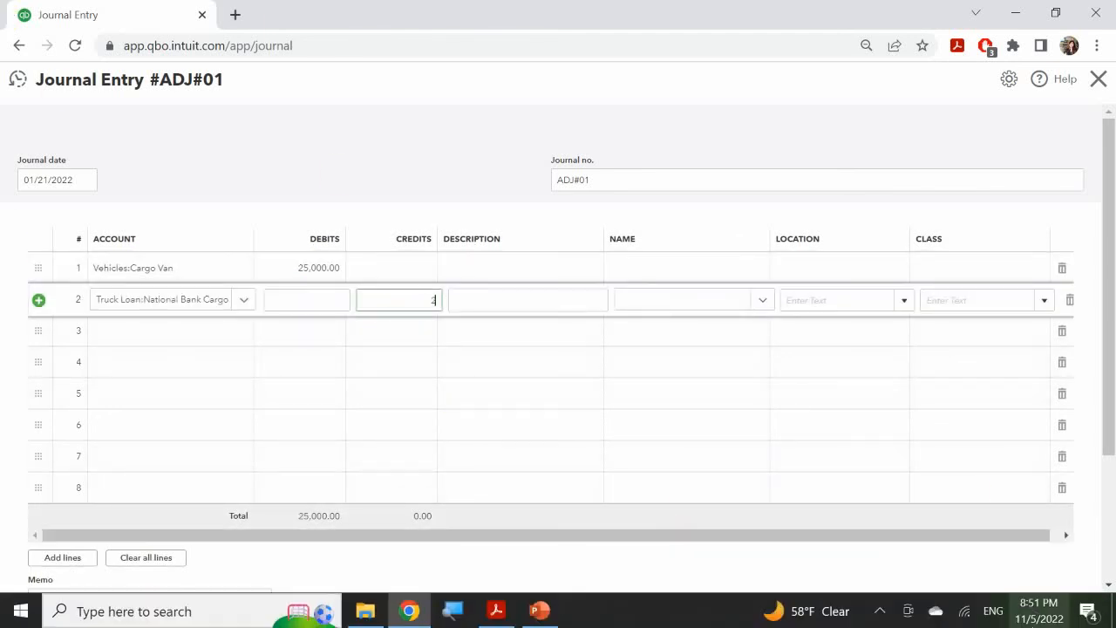
text(25000)
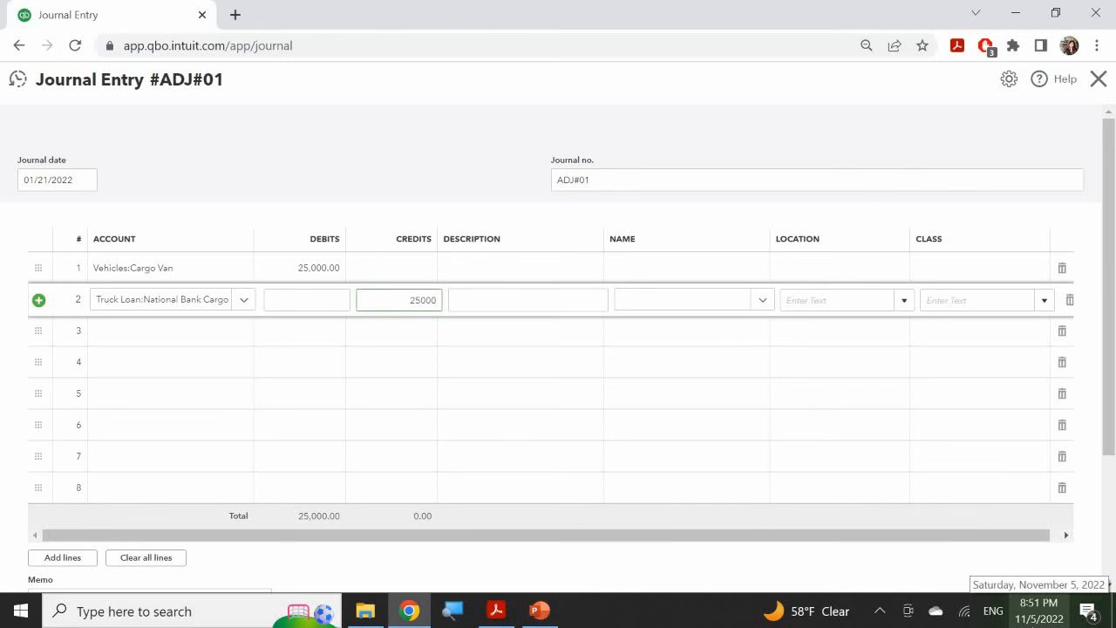
Step: Enter the description "2020 Ford Transit" on both the Cargo Van and National Bank loan journal lines
click(494, 270)
text(20)
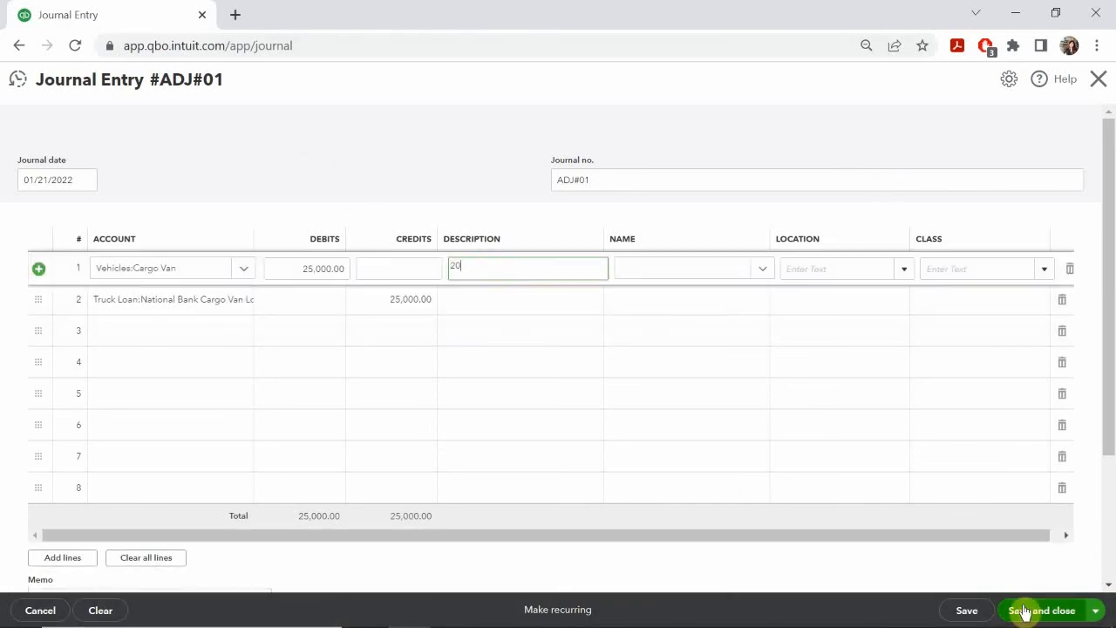
text(20 Ford Transit)
triple_click(551, 265)
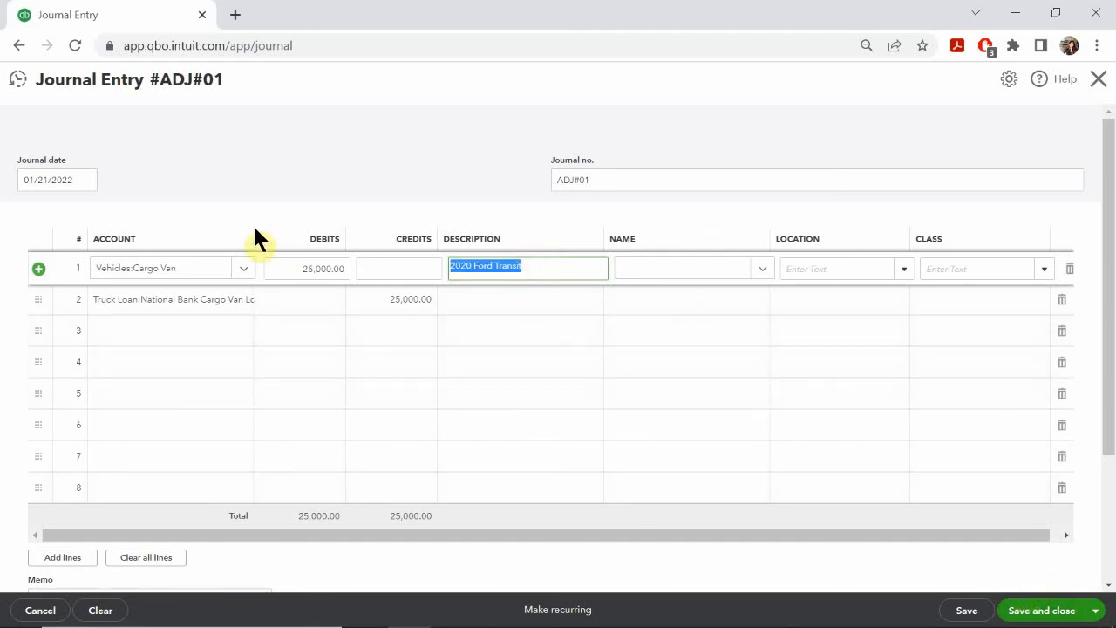
key(ctrl+c)
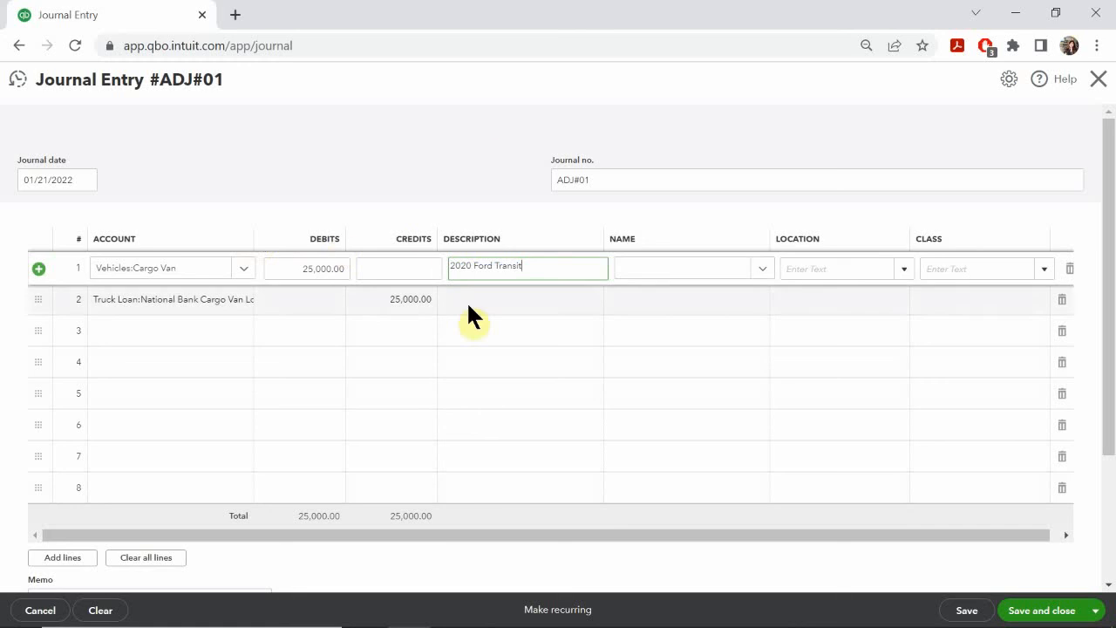
click(489, 299)
key(ctrl+v)
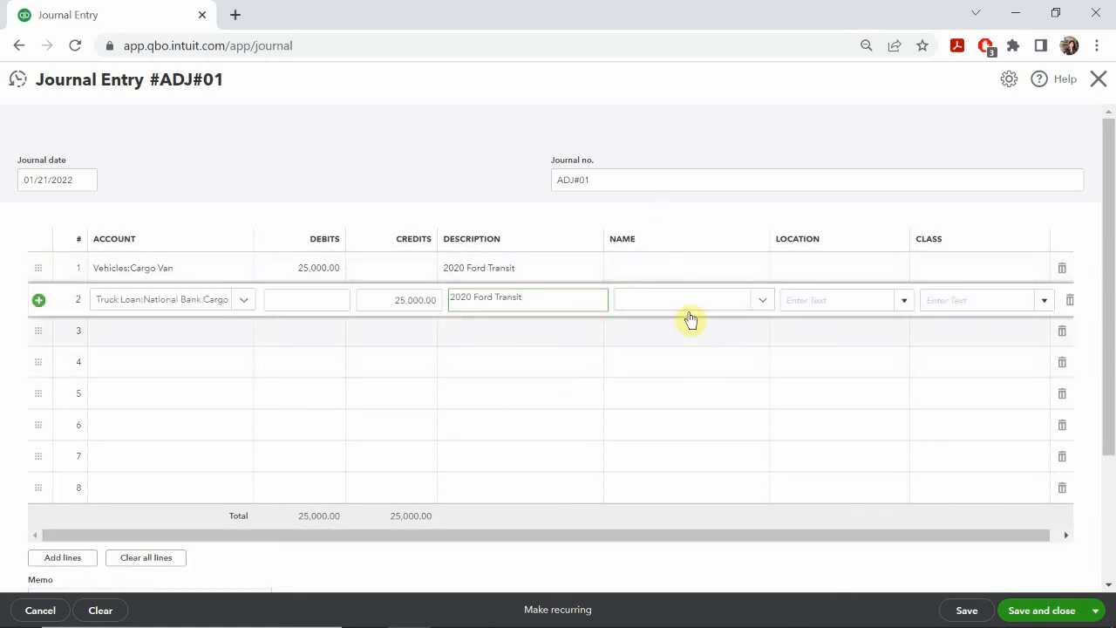
Step: Set the location to Overhead on both journal lines
click(843, 271)
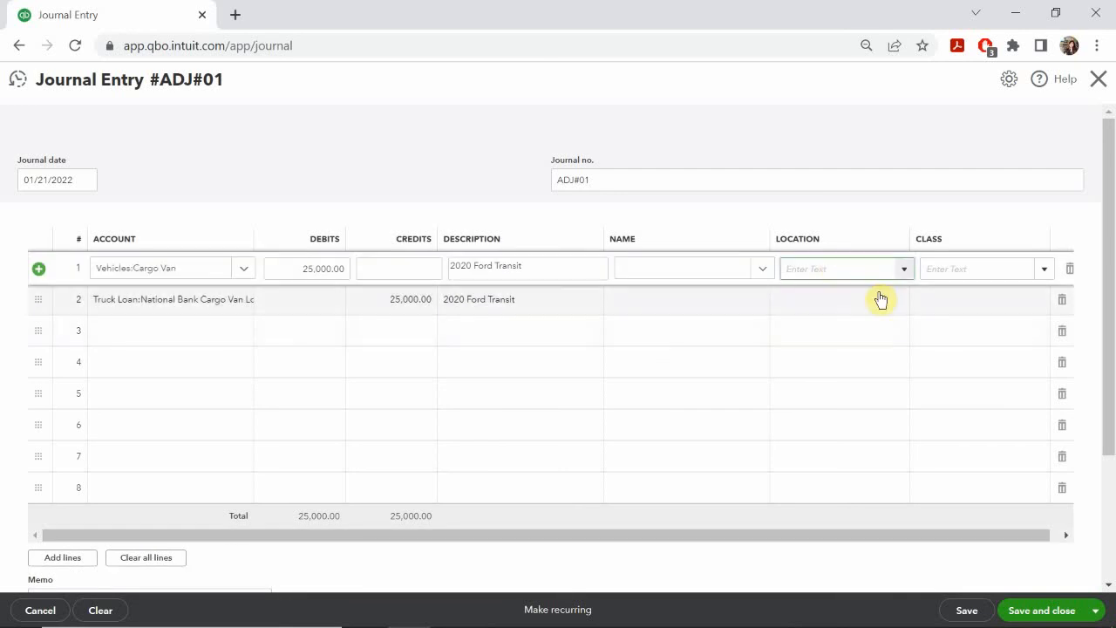
text(Overhead)
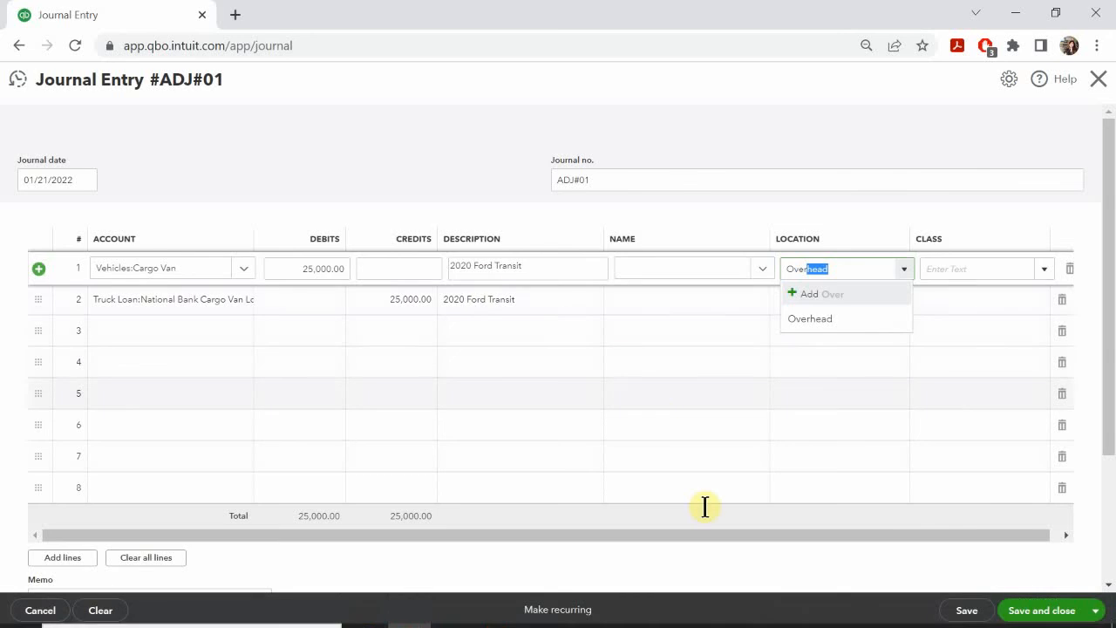
click(819, 318)
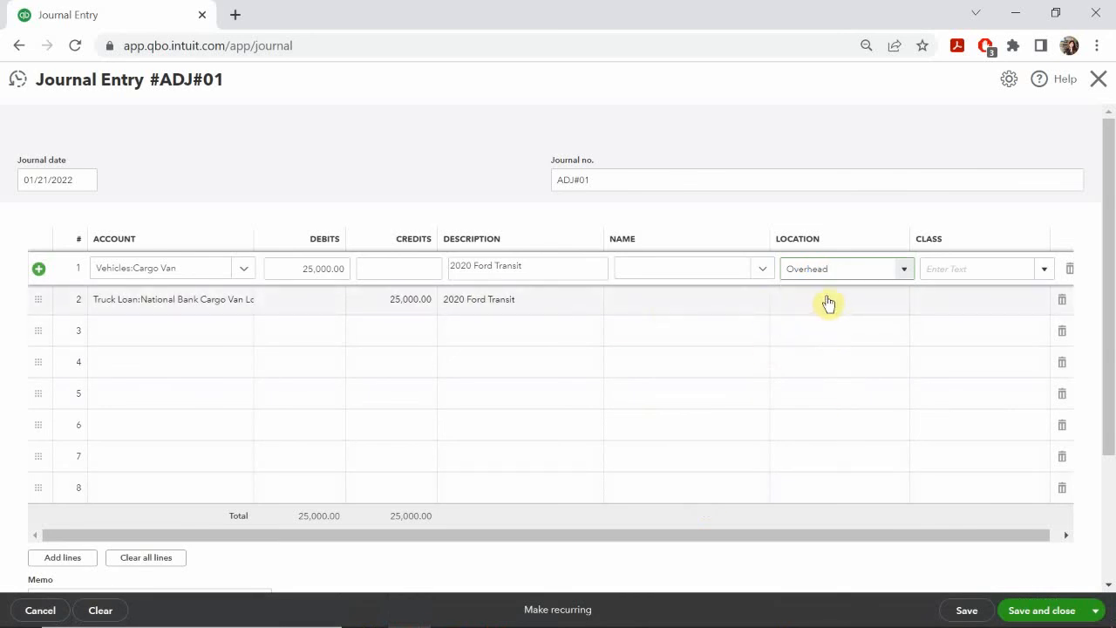
click(826, 302)
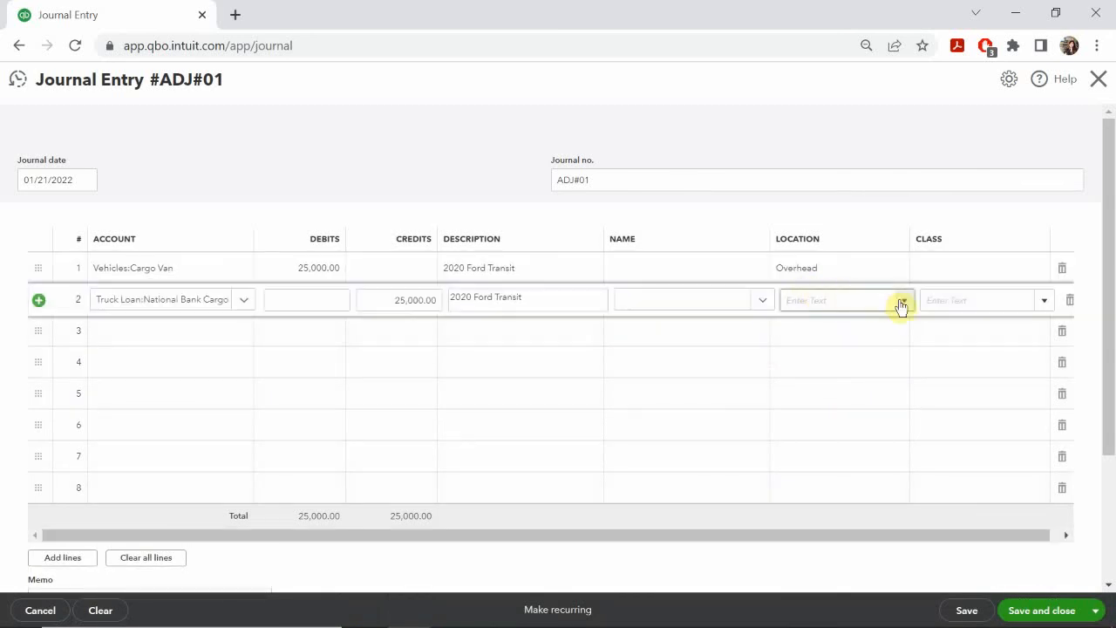
click(903, 300)
click(809, 349)
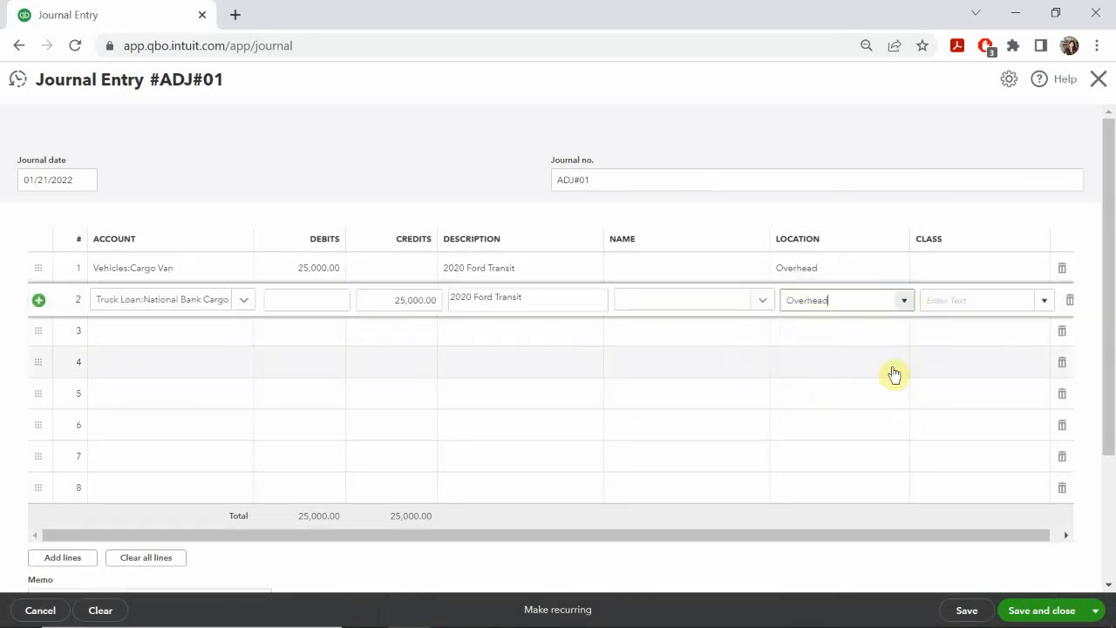
Step: Set the class to Store on both journal lines
click(996, 274)
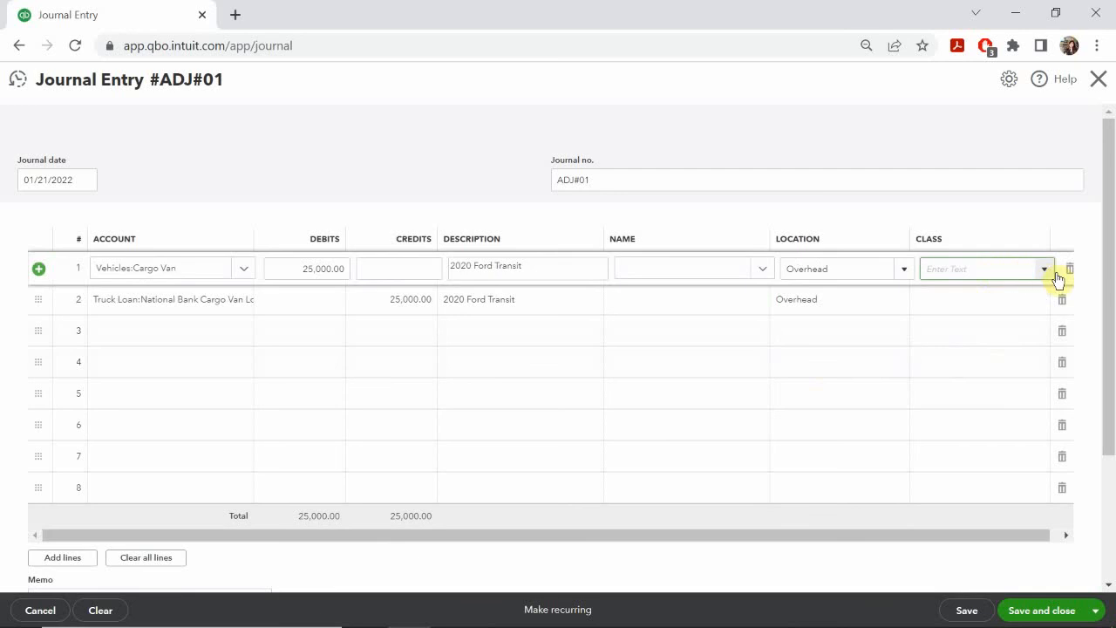
click(1045, 270)
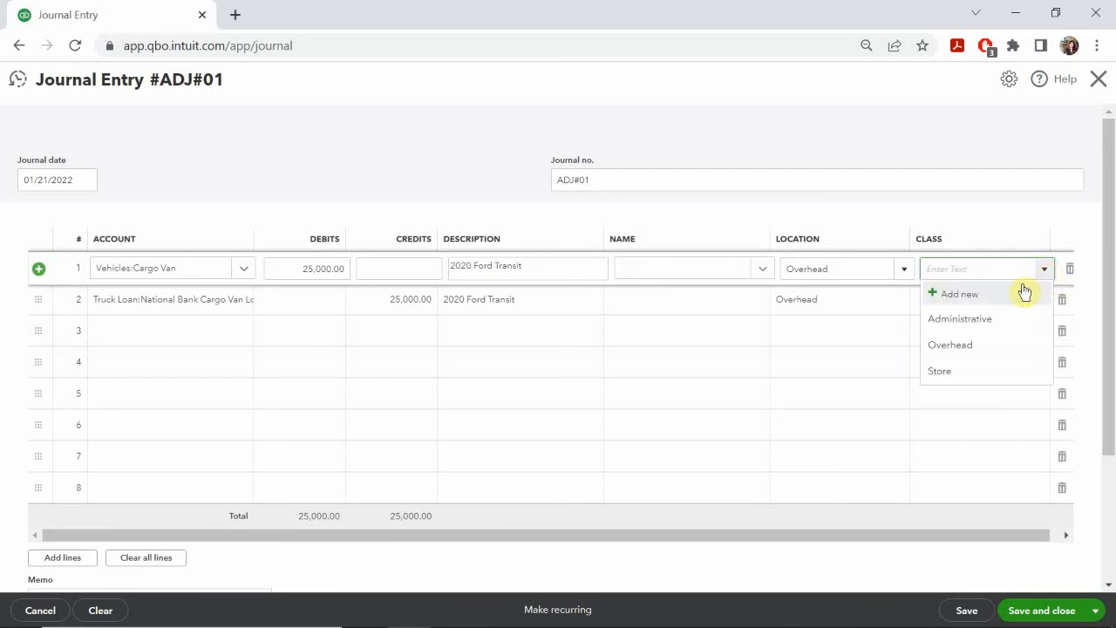
click(956, 373)
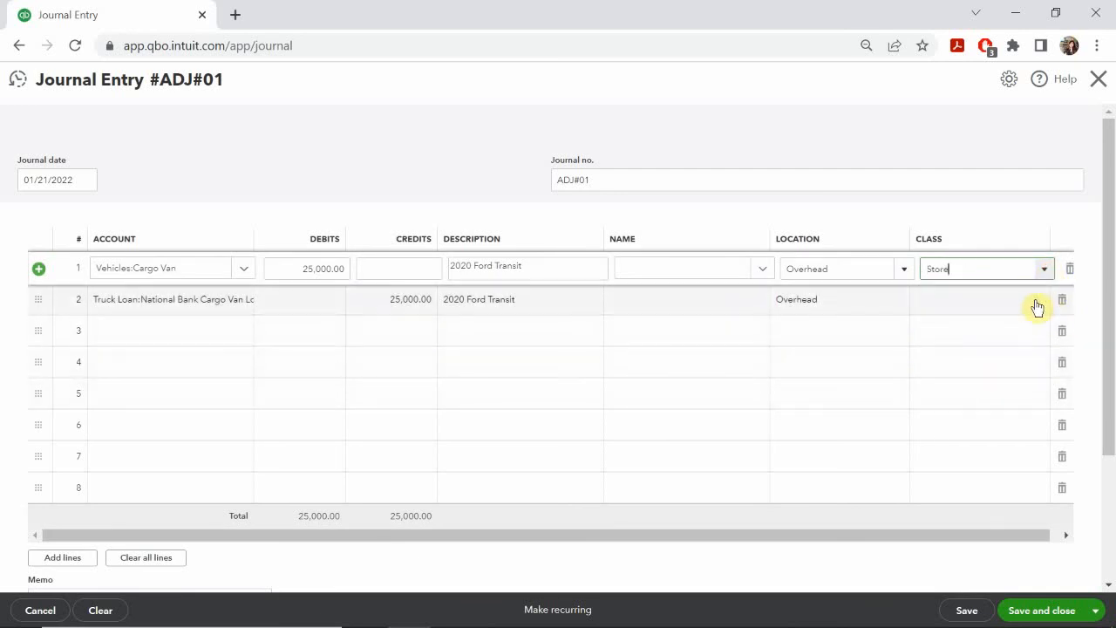
click(1036, 307)
click(1043, 303)
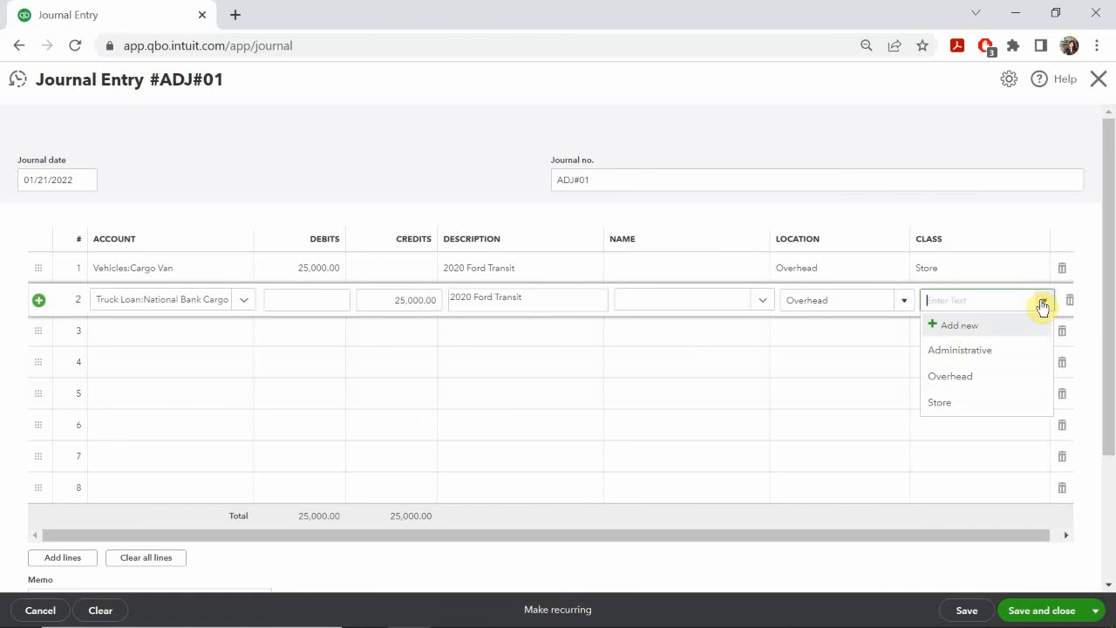
click(948, 402)
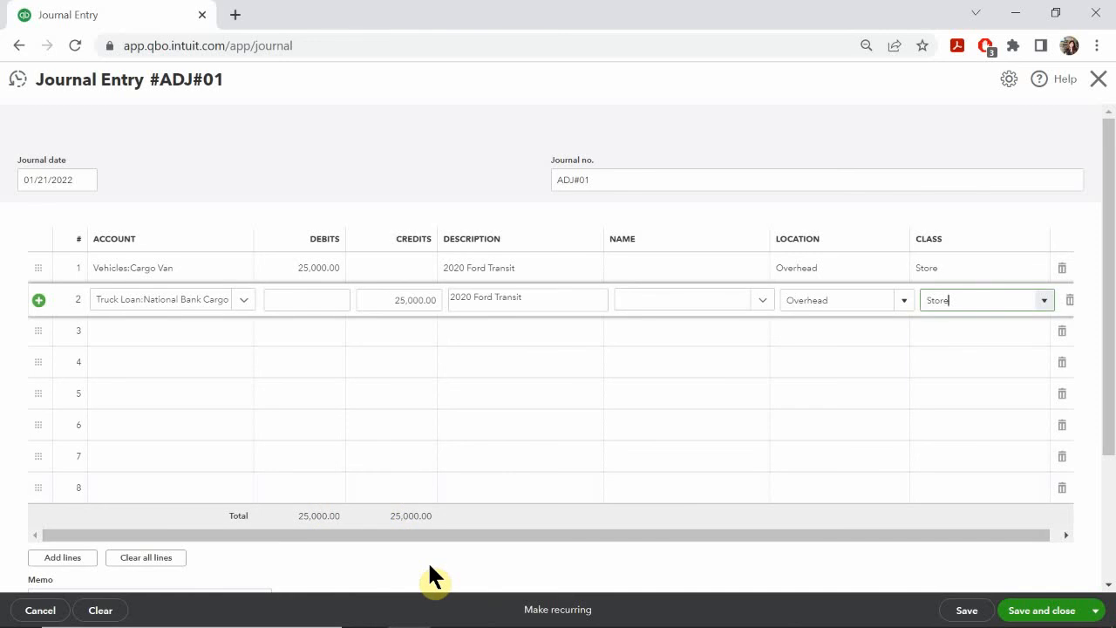
Step: Check over the completed journal entry ADJ#01, then save and close it
scroll(458, 532, down, 2)
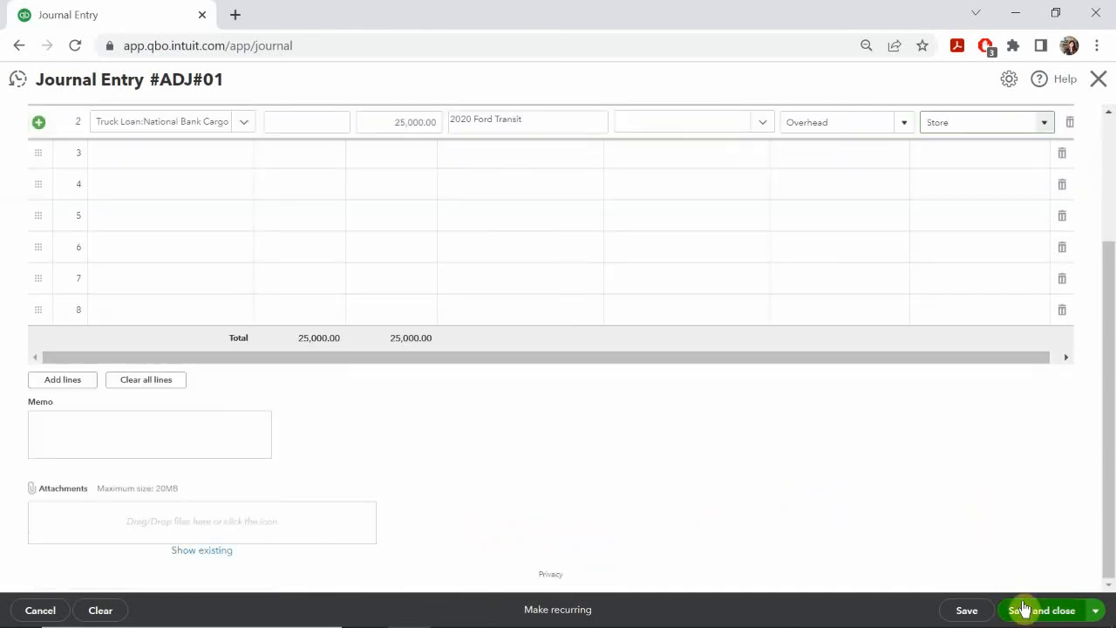
scroll(988, 545, up, 2)
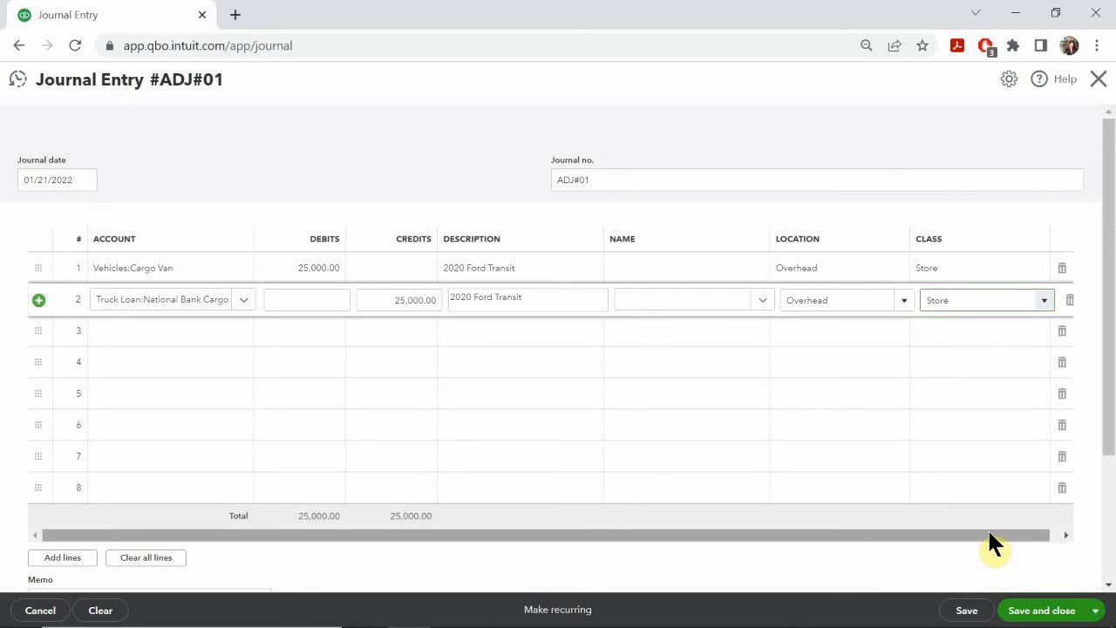
click(1025, 610)
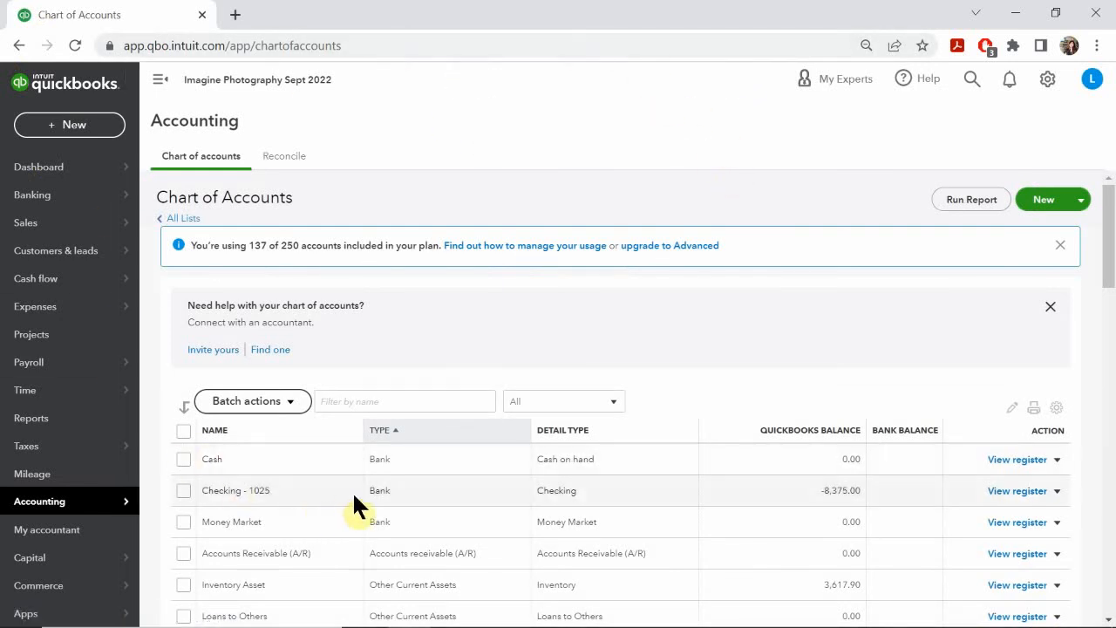
Step: Filter the chart of accounts by "nat" and then by "cargo" to check the loan and van balances
click(336, 401)
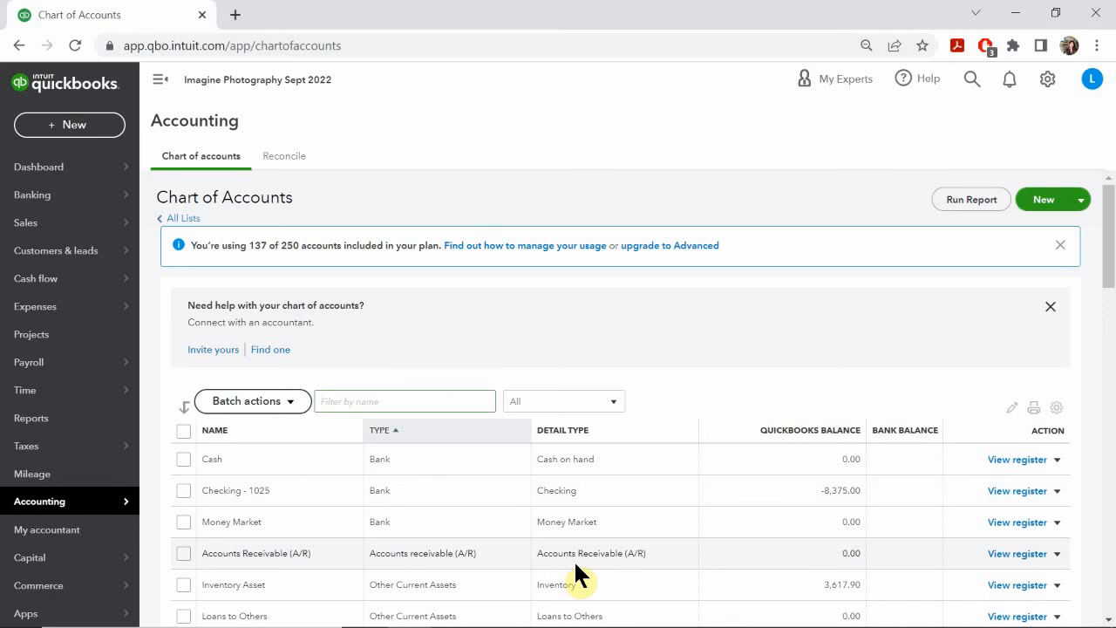
text(nat)
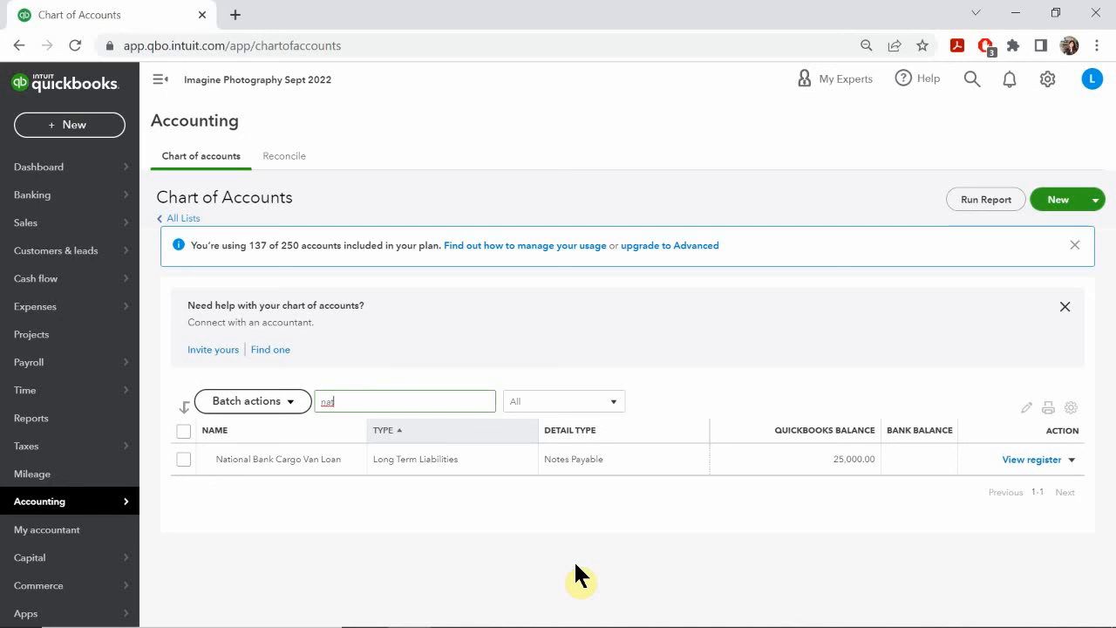
key(BackSpace)
key(BackSpace)
key(BackSpace)
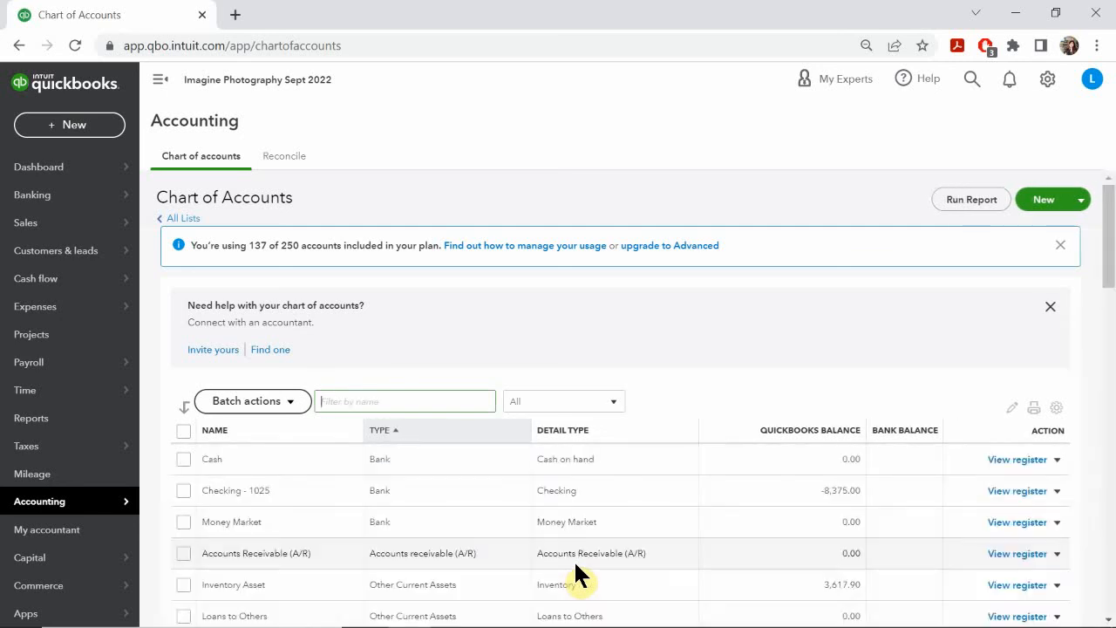
text(cargo)
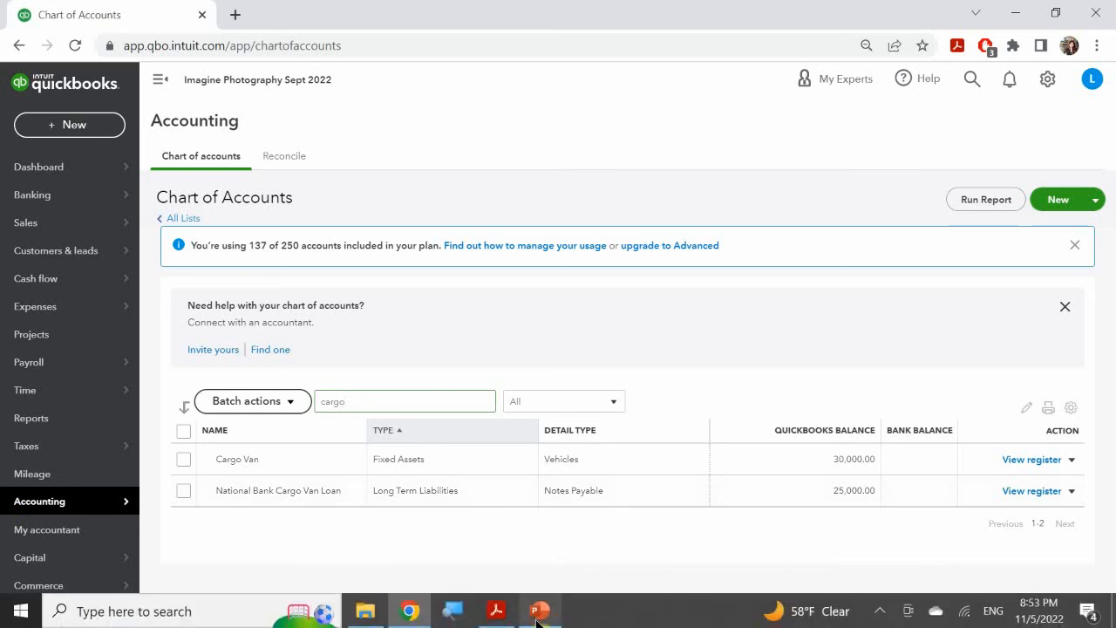
Step: Switch to the PowerPoint slide show and advance to the Accounts Payable Expenses slide for the loan payment details
click(537, 617)
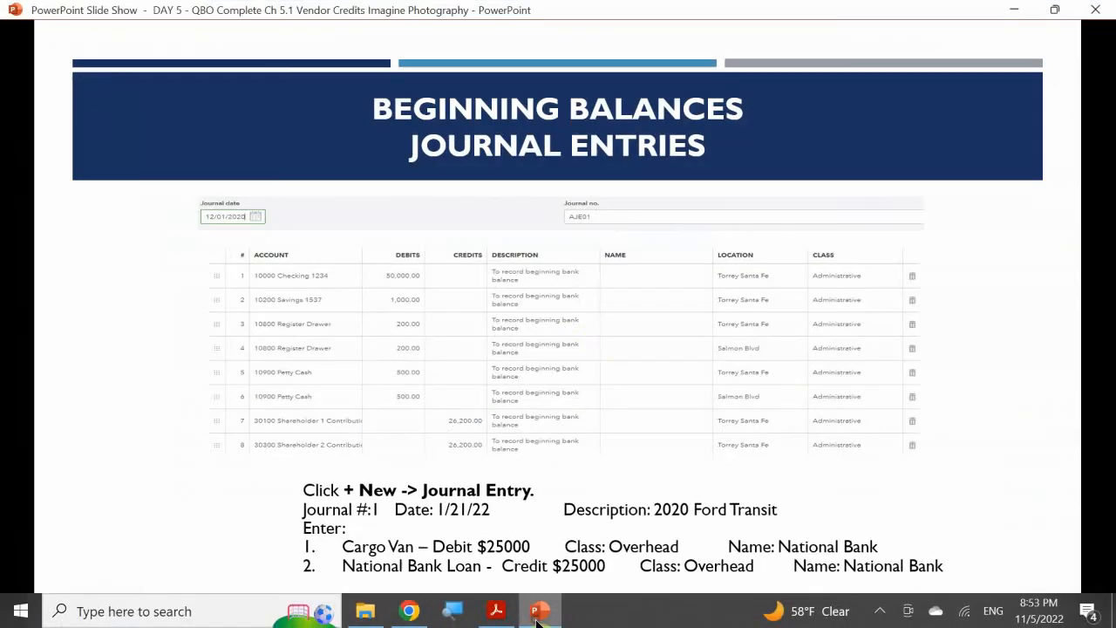
click(589, 326)
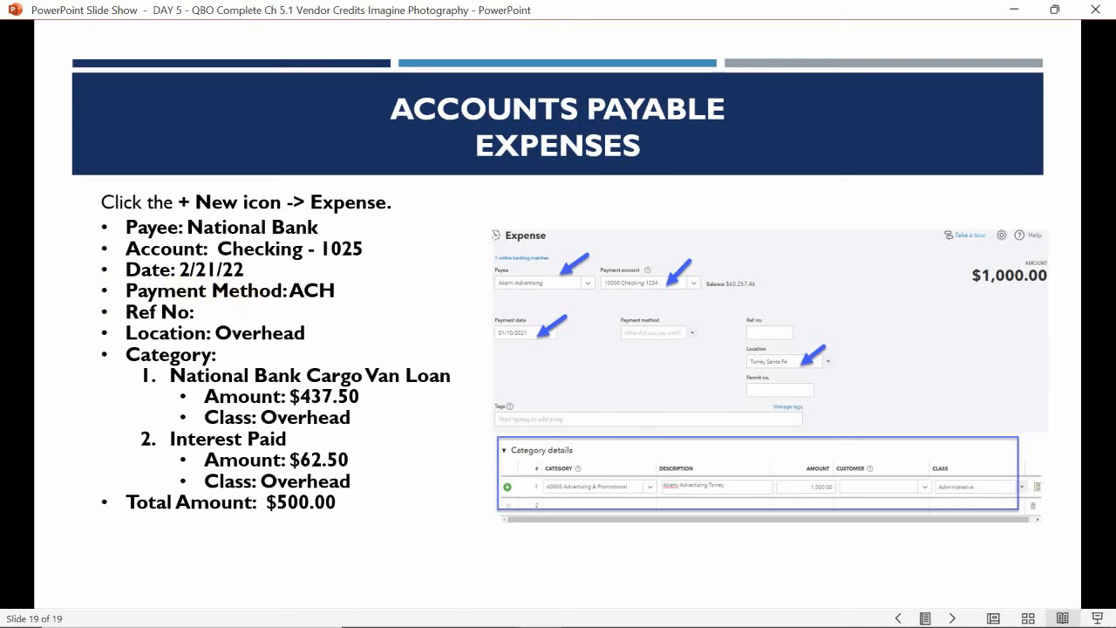
Step: Switch to QuickBooks Online in the browser and start a new vendor expense
click(526, 615)
click(530, 613)
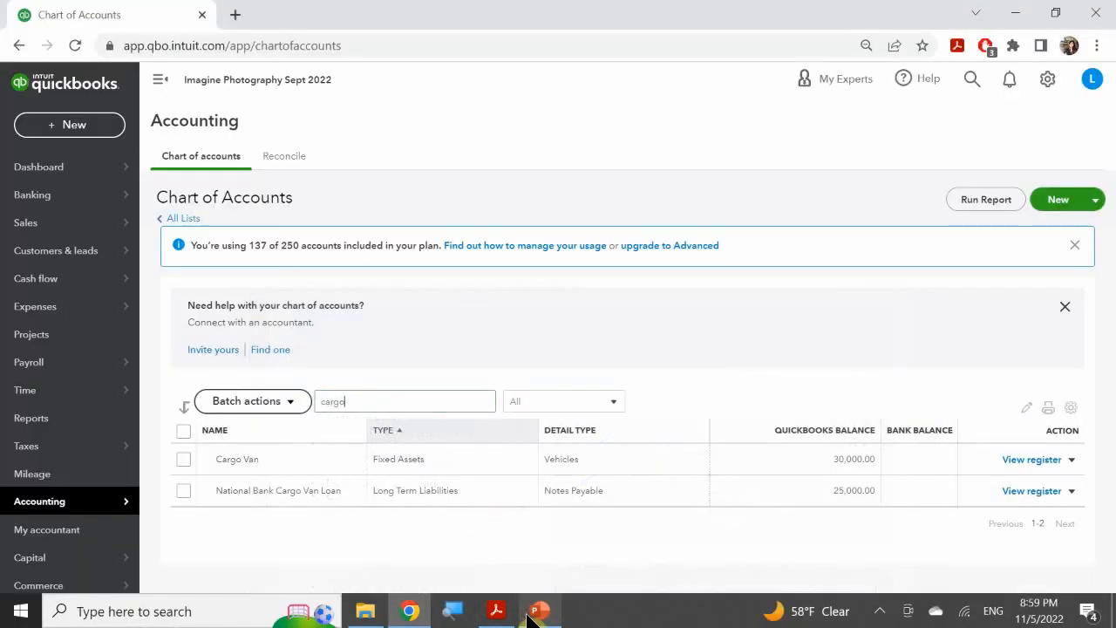
click(77, 127)
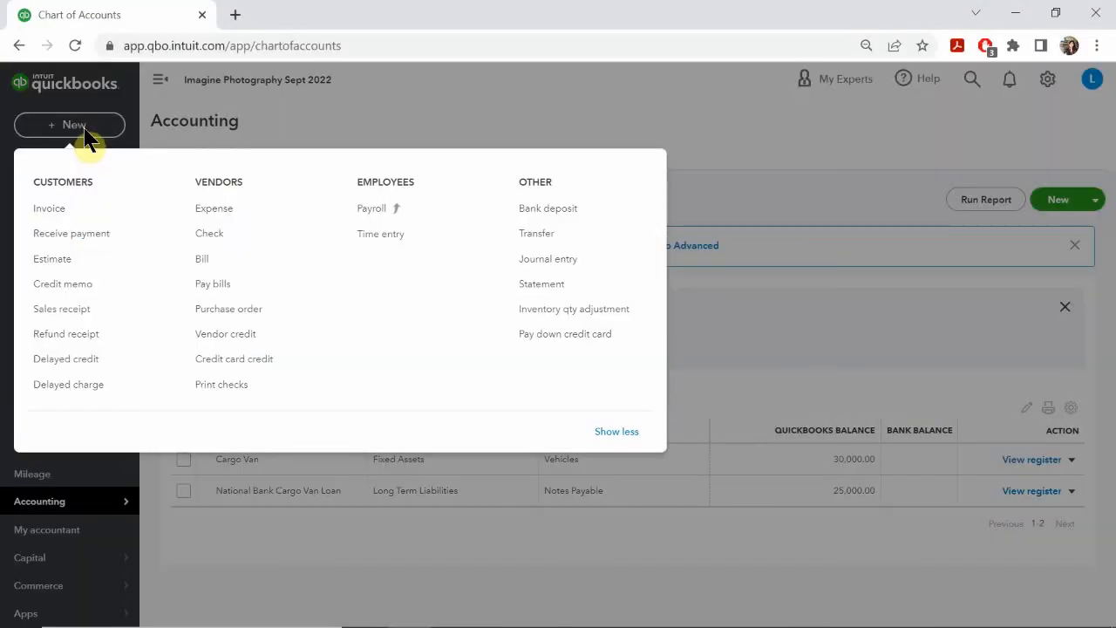
click(224, 209)
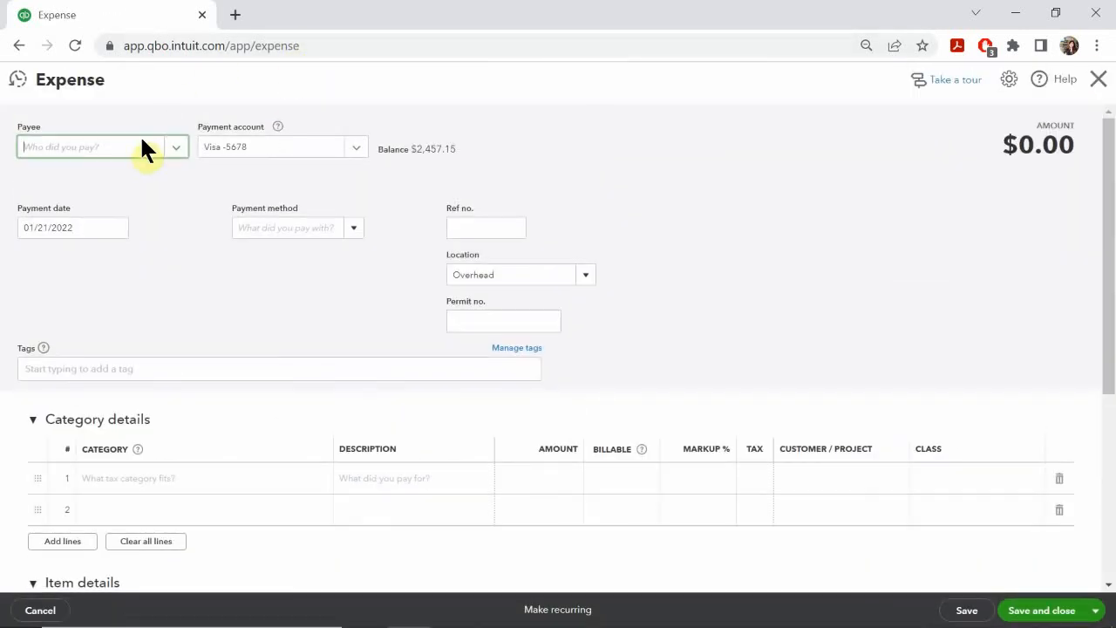
Step: Check the payee on the PowerPoint slide, and add National Bank as a new vendor for the expense's payee
click(96, 151)
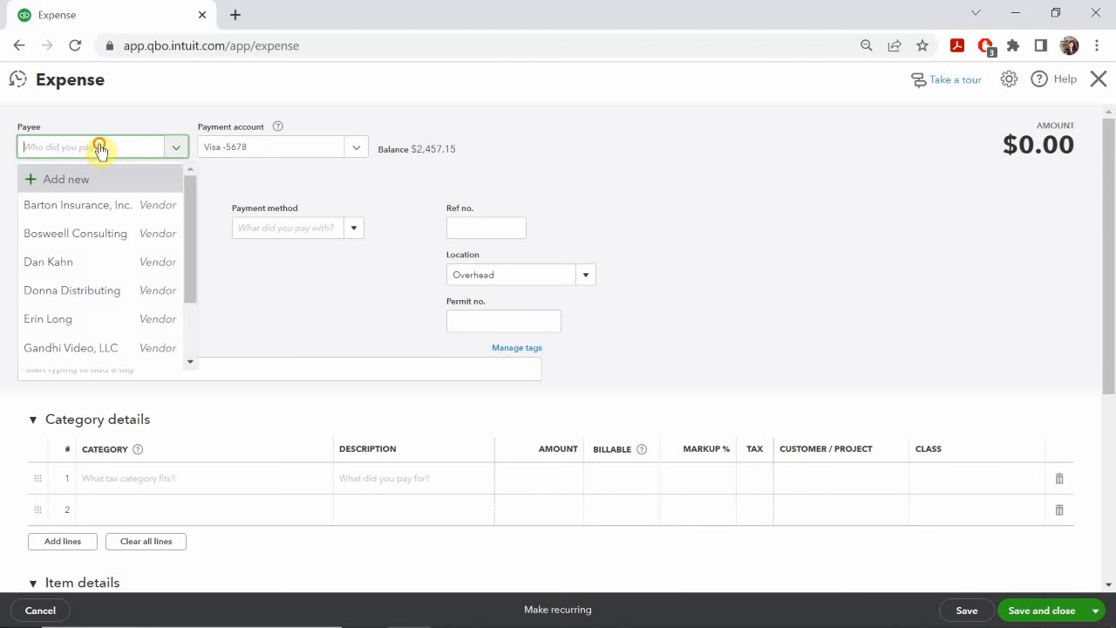
click(95, 152)
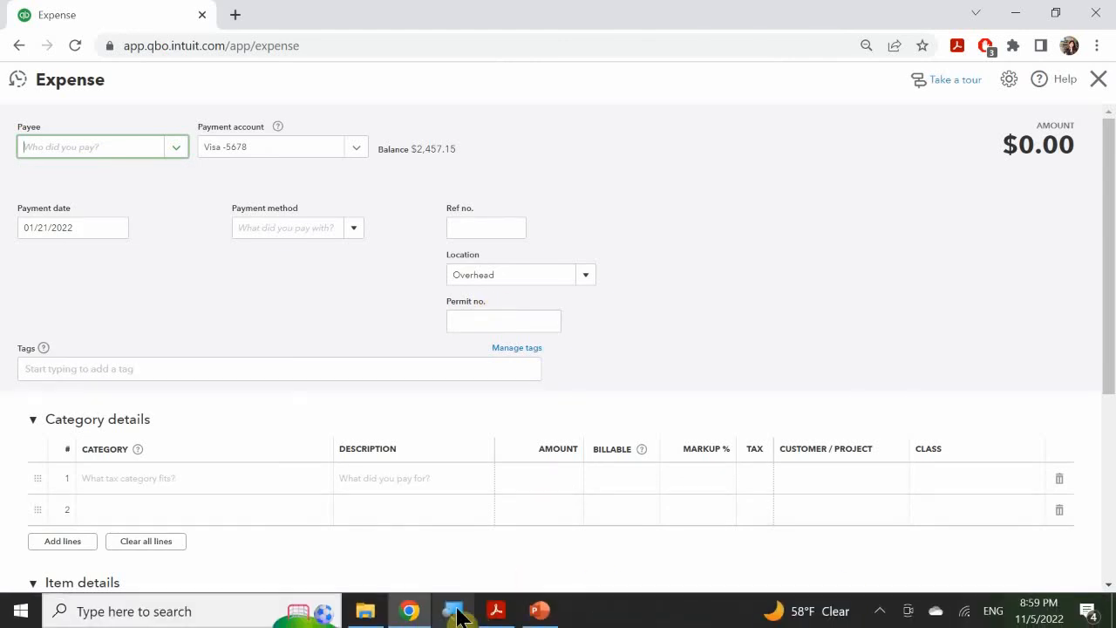
click(541, 610)
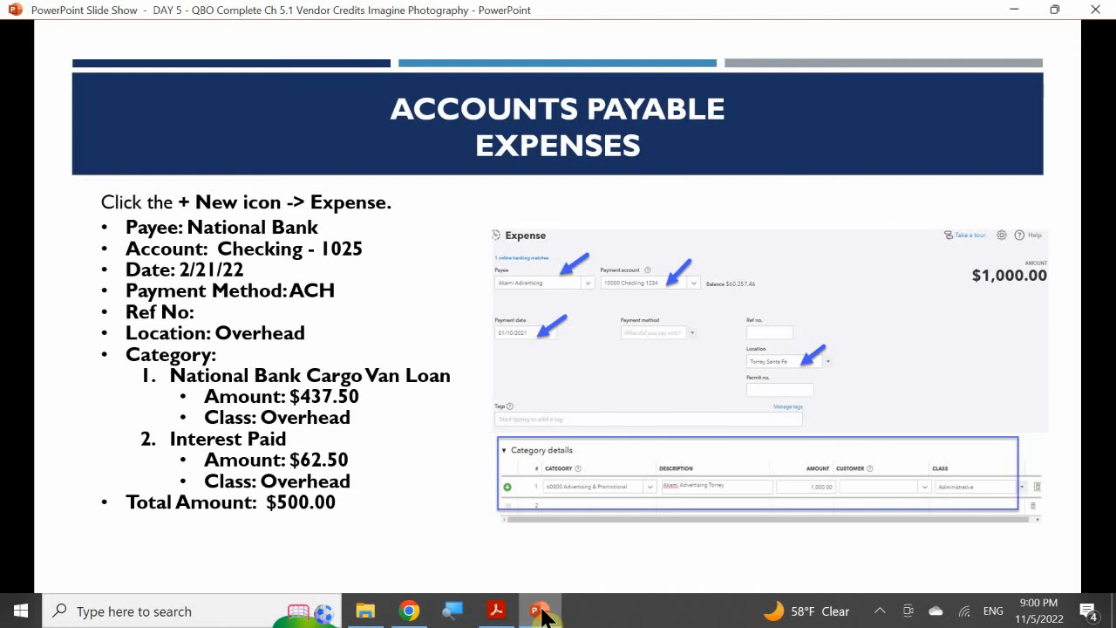
click(541, 615)
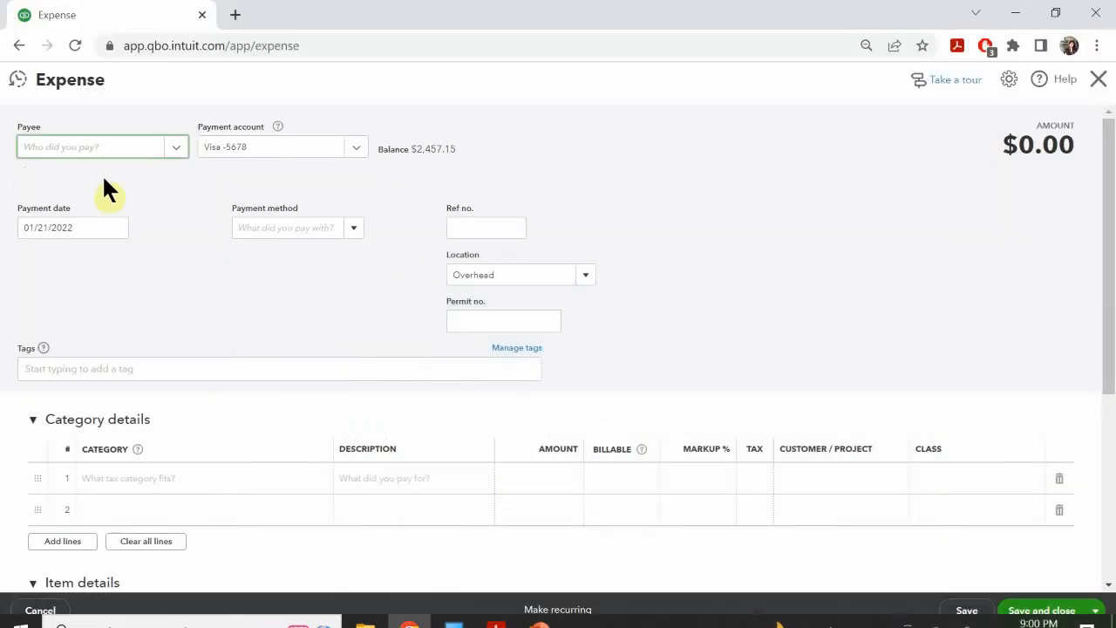
click(68, 147)
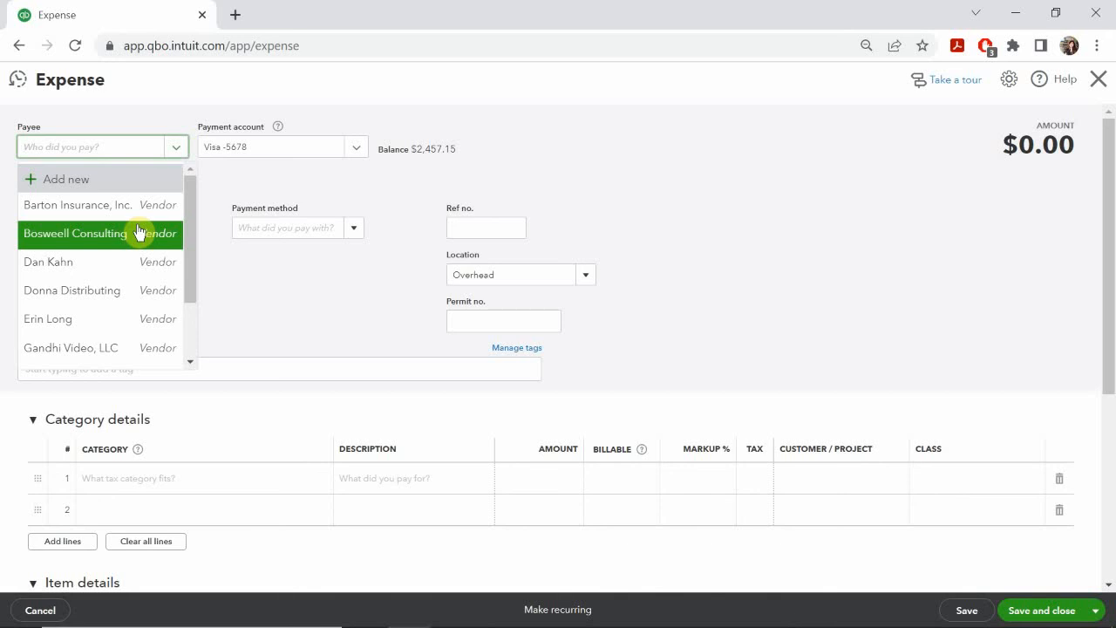
text(Natio)
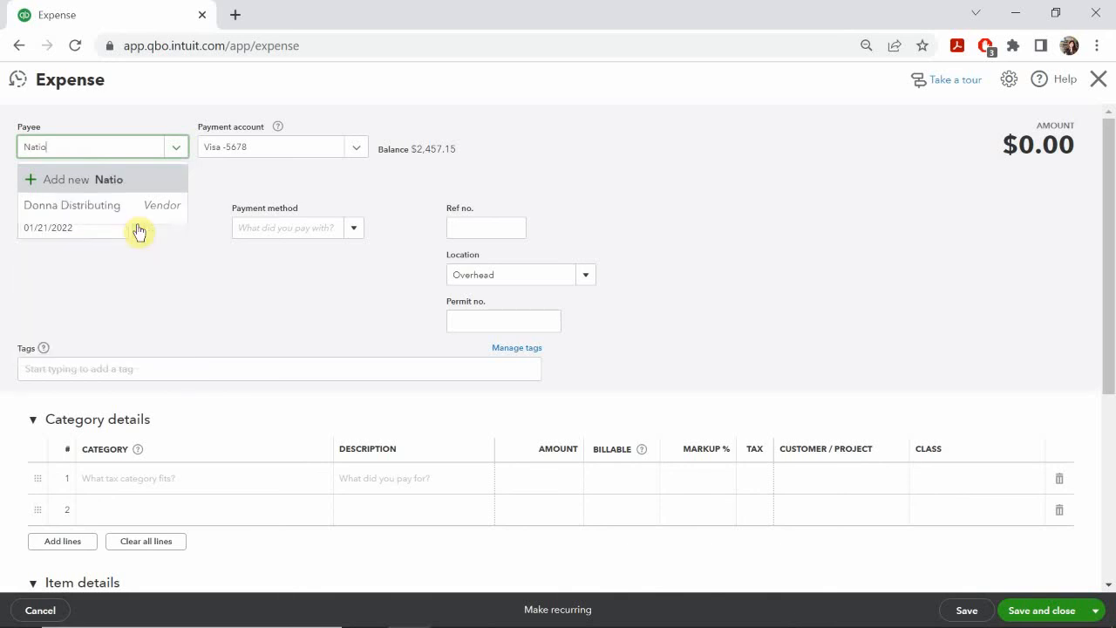
text(nal B)
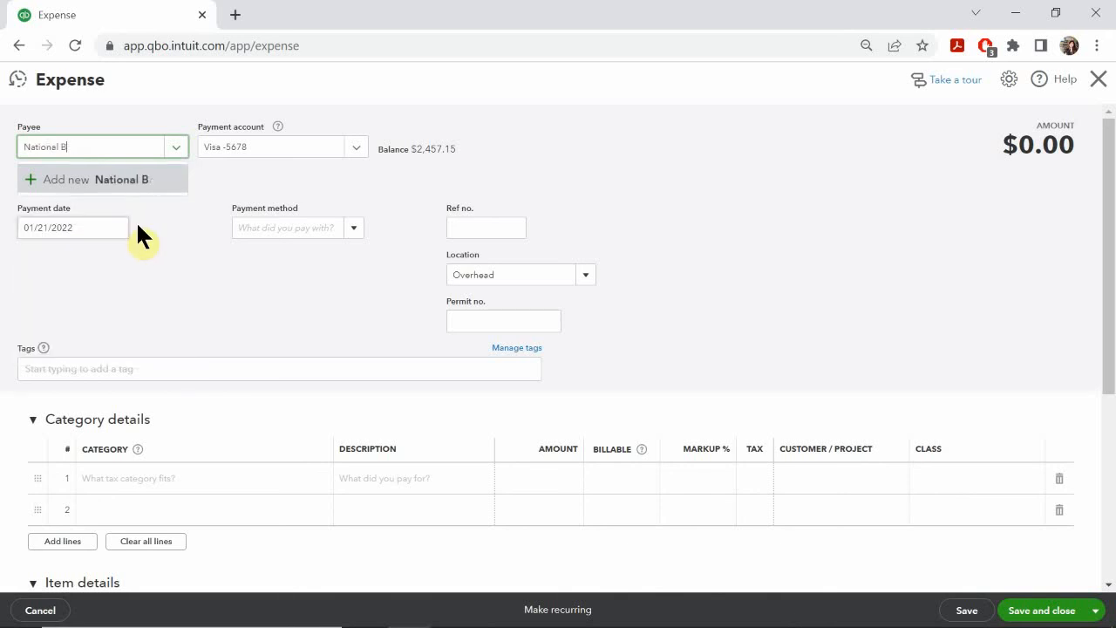
text(ank)
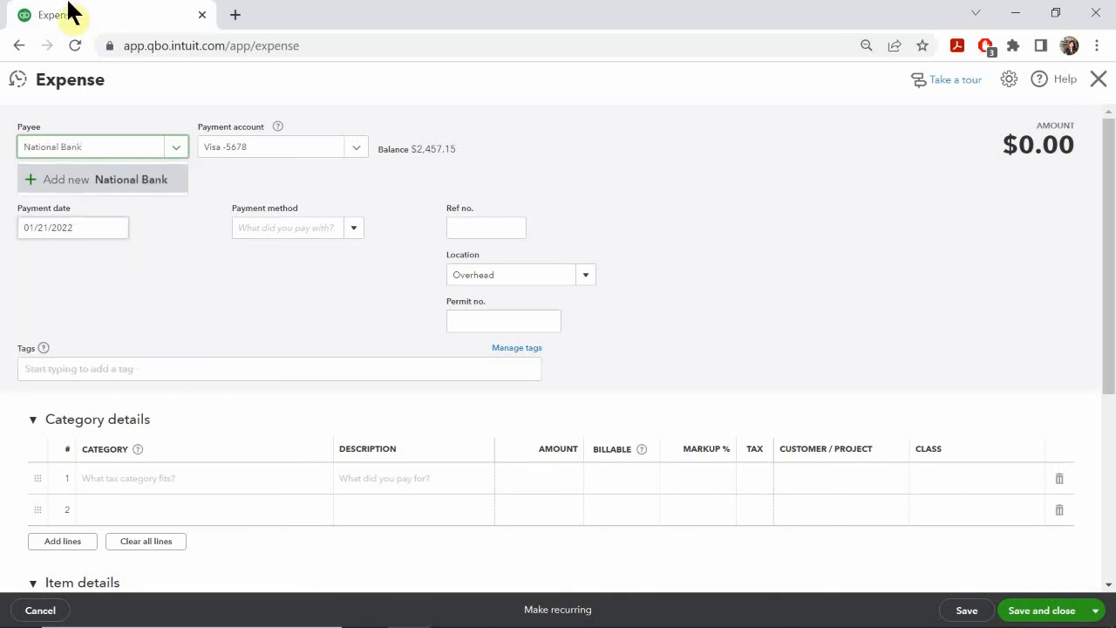
click(83, 178)
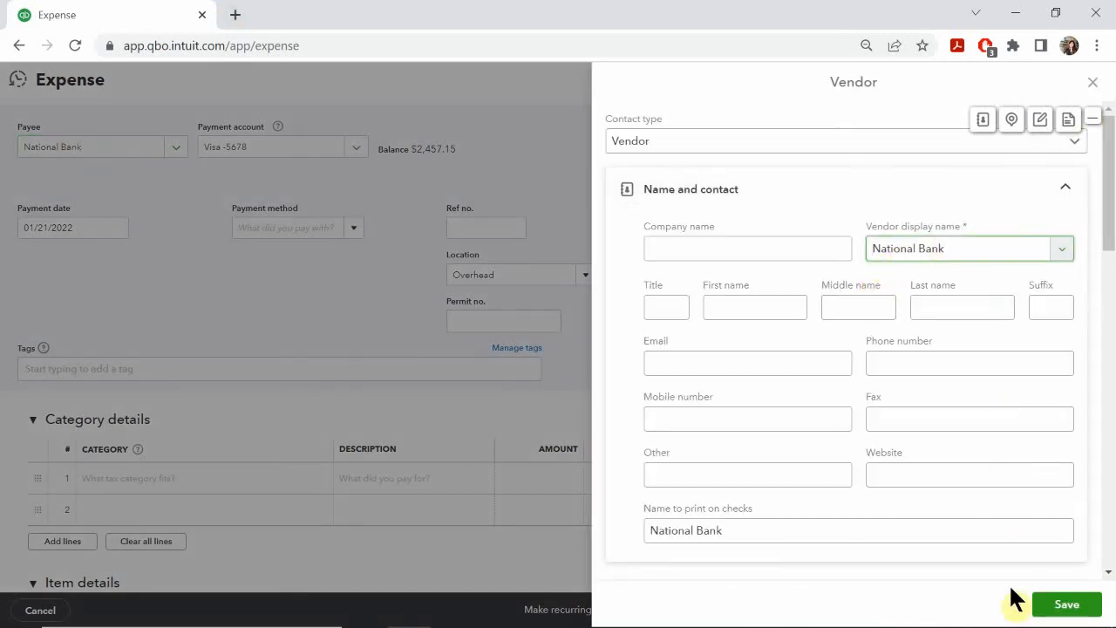
click(1066, 605)
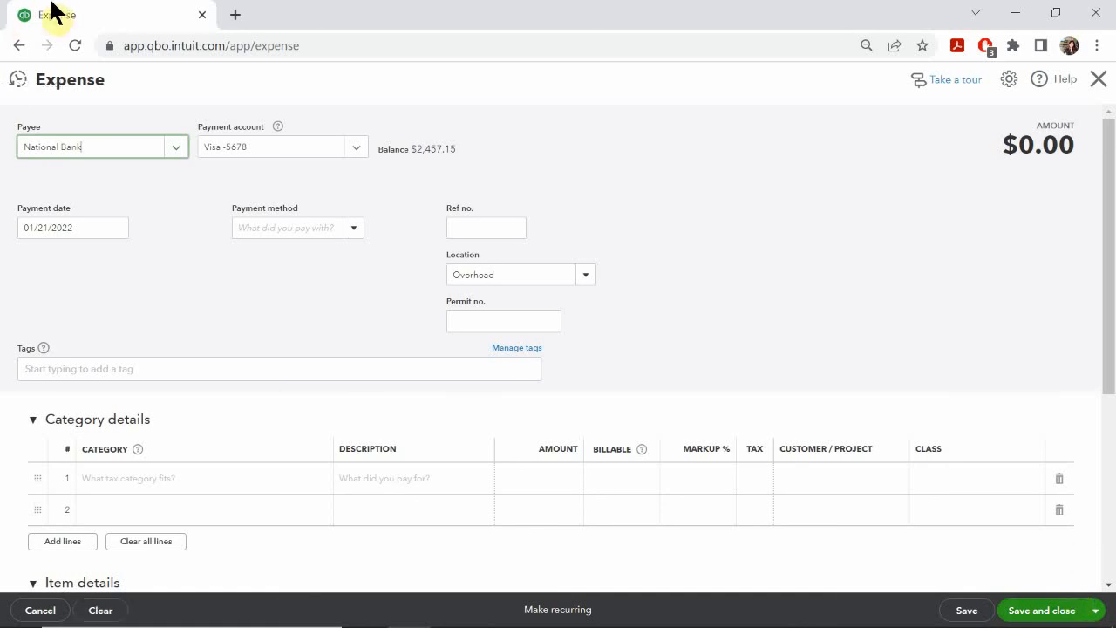
Step: Pay the expense from Checking - 1025 and add ACH as its new payment method
click(355, 152)
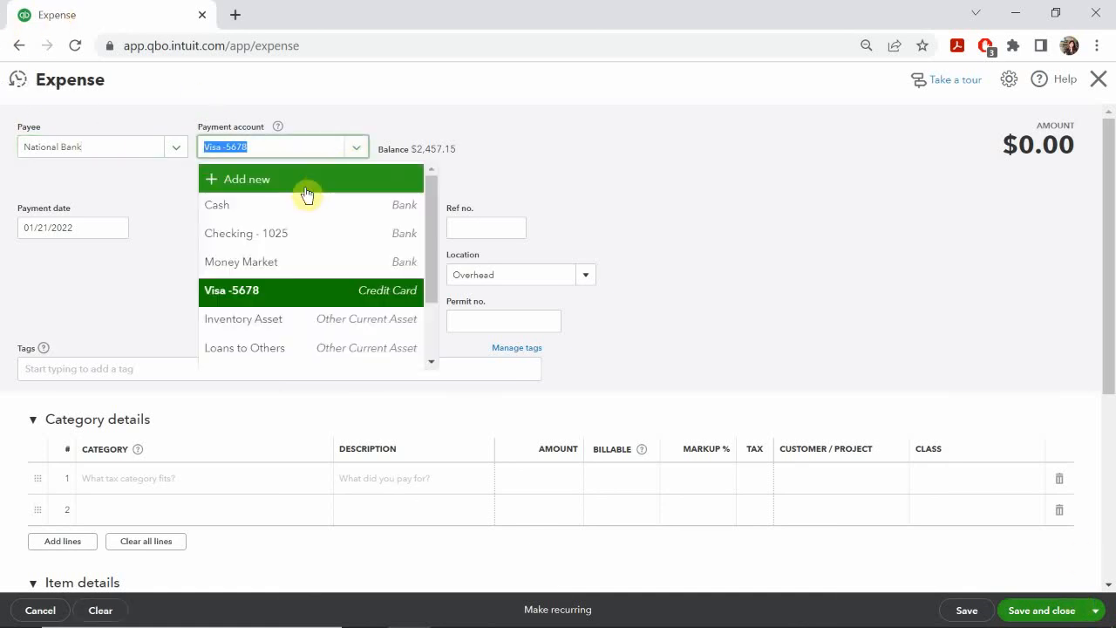
click(279, 236)
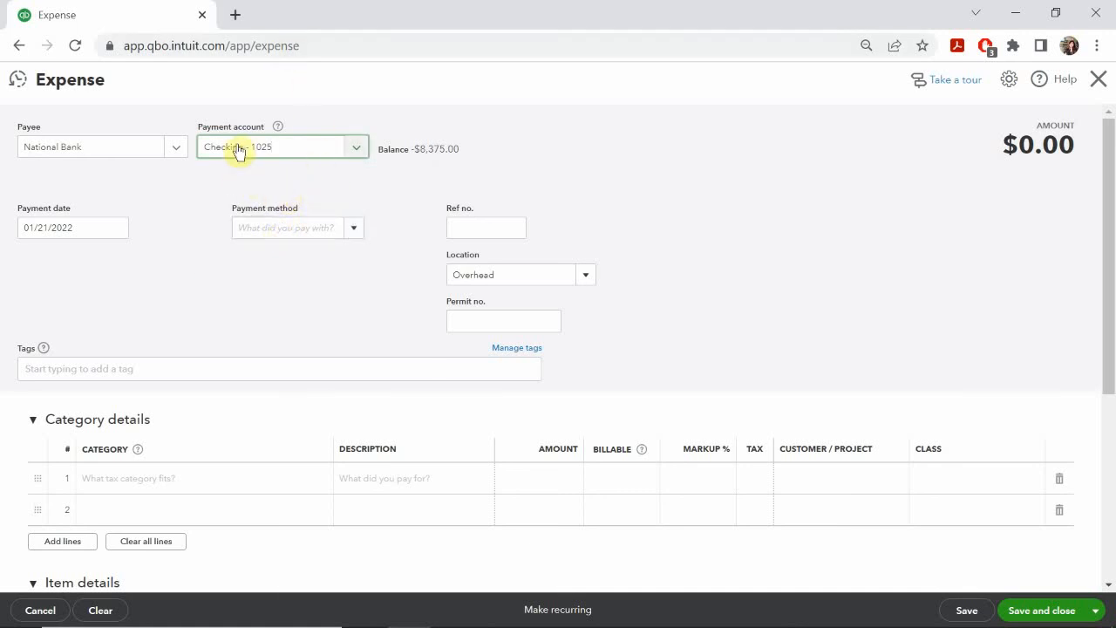
click(296, 228)
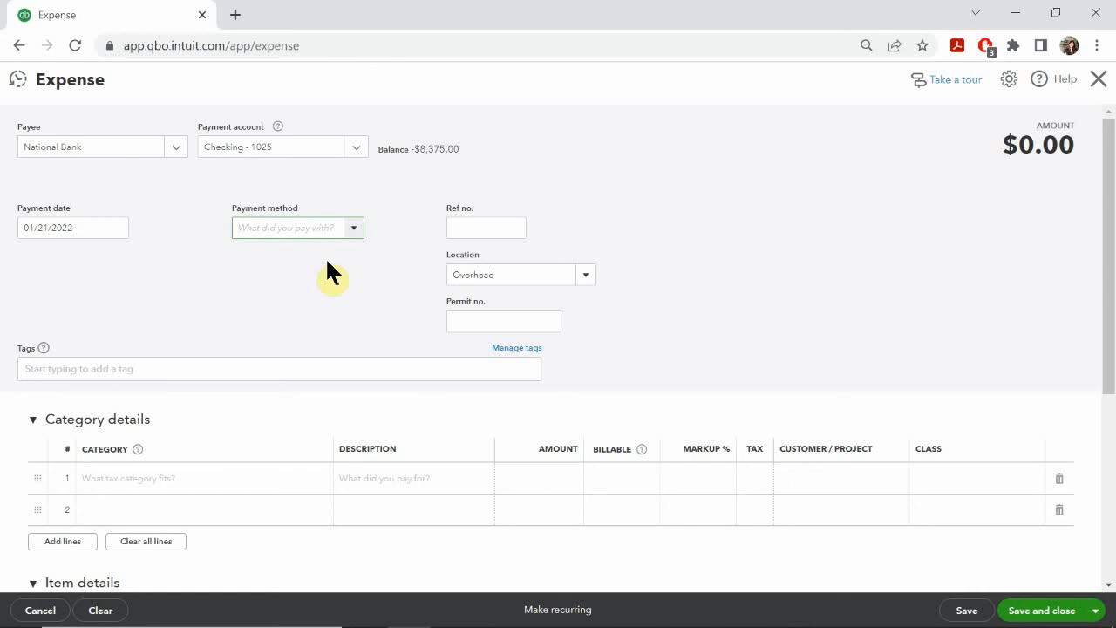
text(ACH)
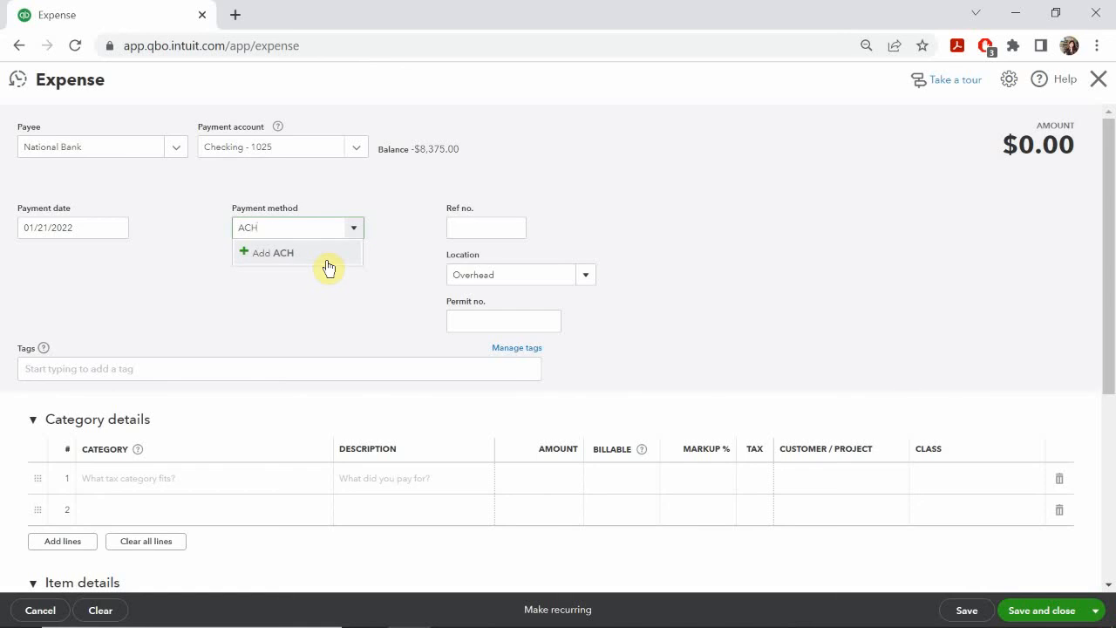
click(289, 251)
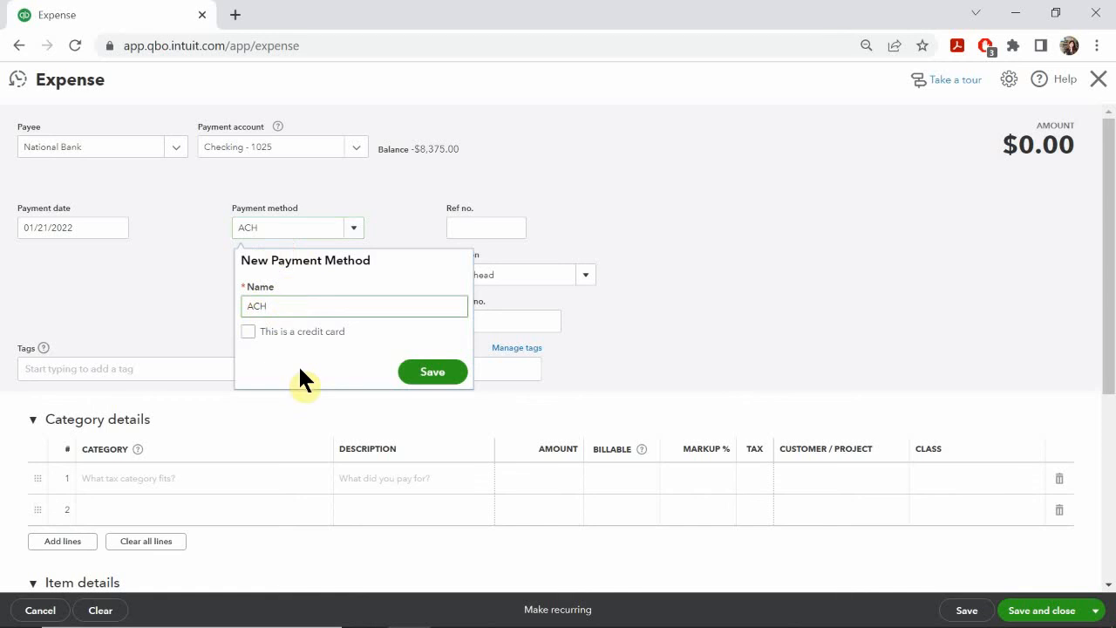
click(418, 376)
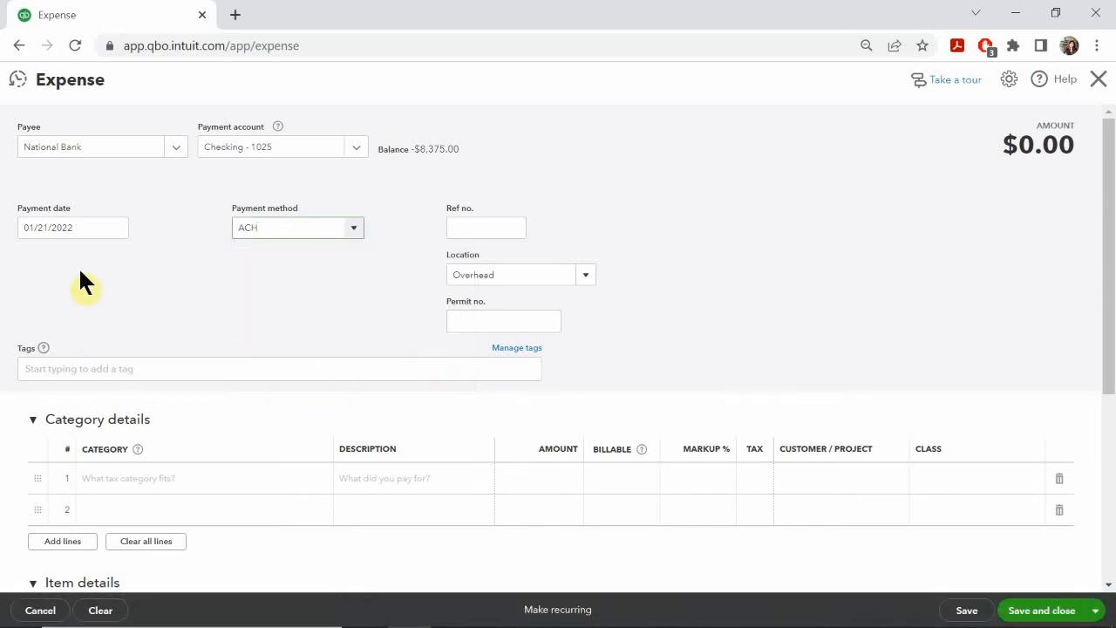
Step: Set the expense's payment date to 02/21/2022
click(119, 228)
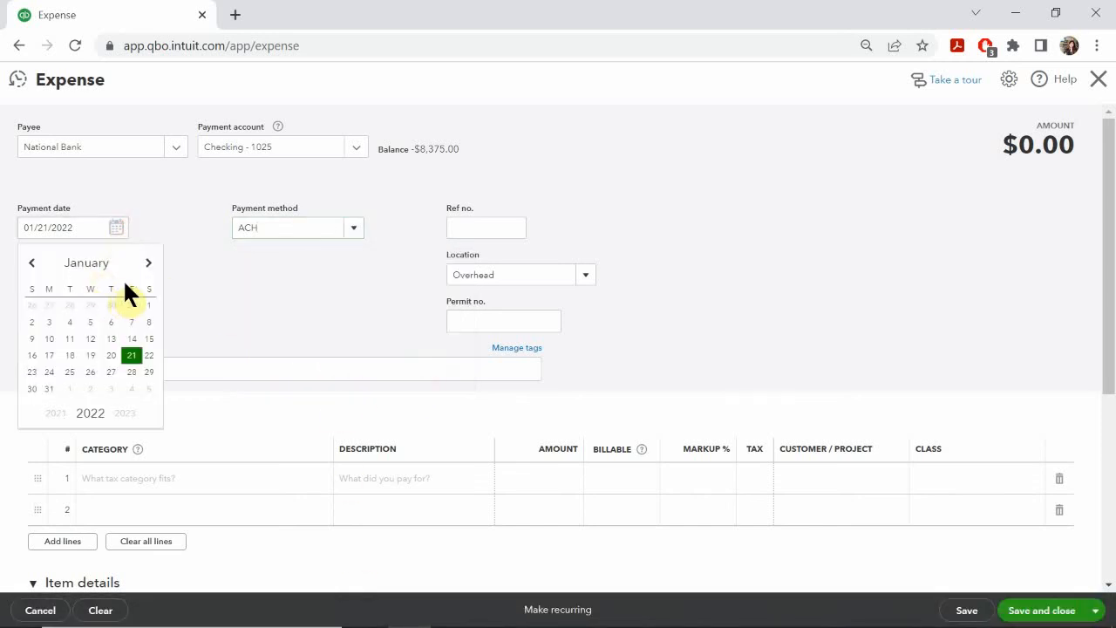
click(149, 264)
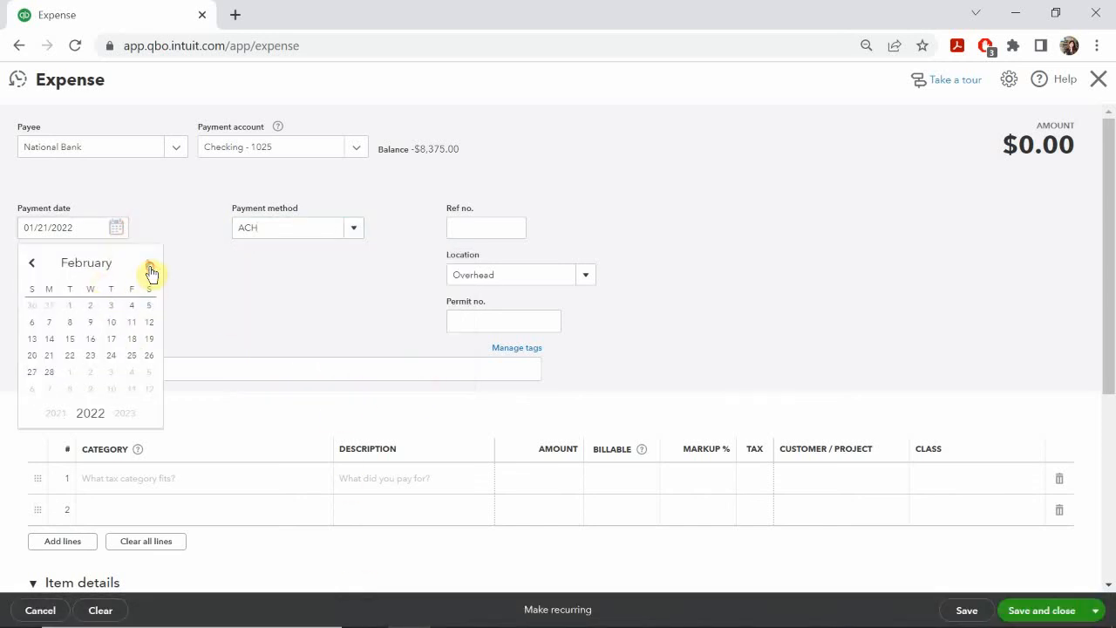
click(50, 356)
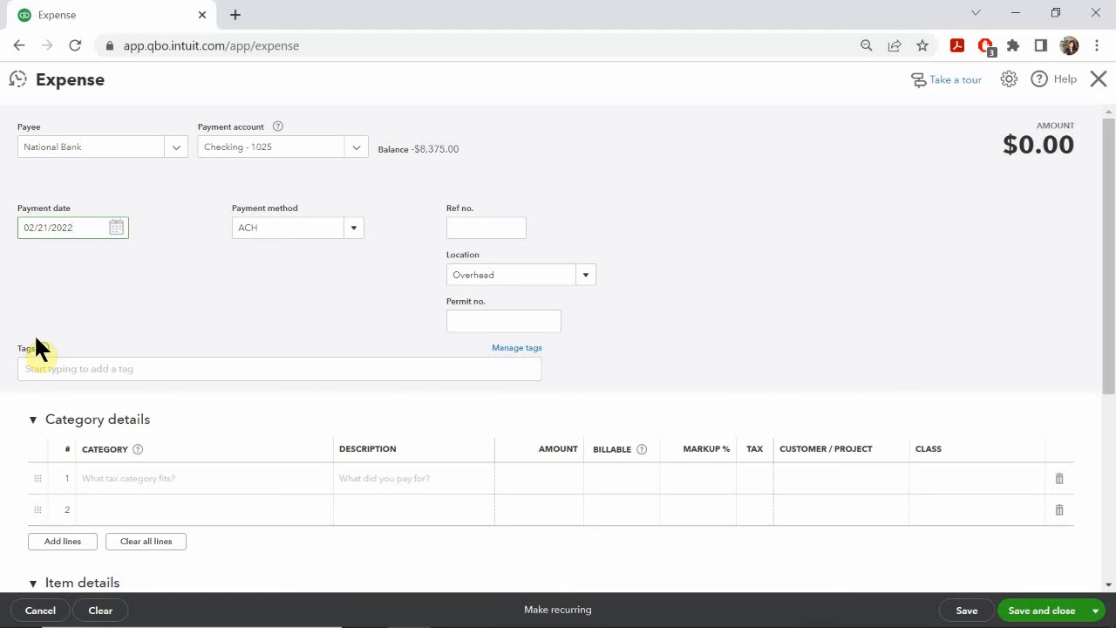
Step: Consult the PowerPoint slide for the reference and category details, and set the first category line to National Bank Cargo Van Loan
click(491, 225)
mouse_move(491, 620)
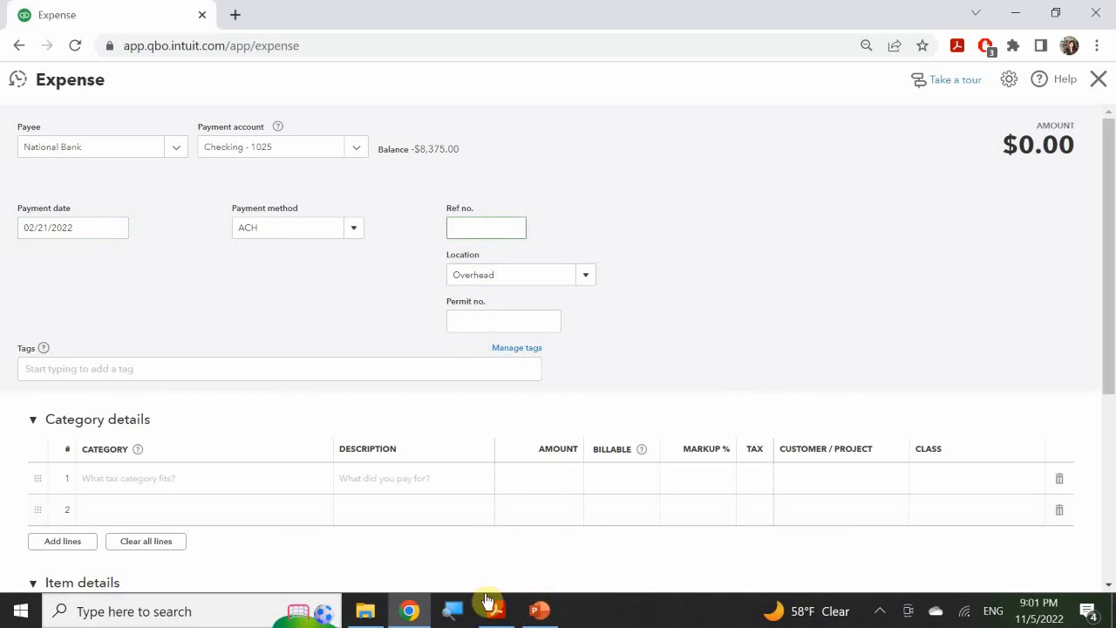
click(538, 614)
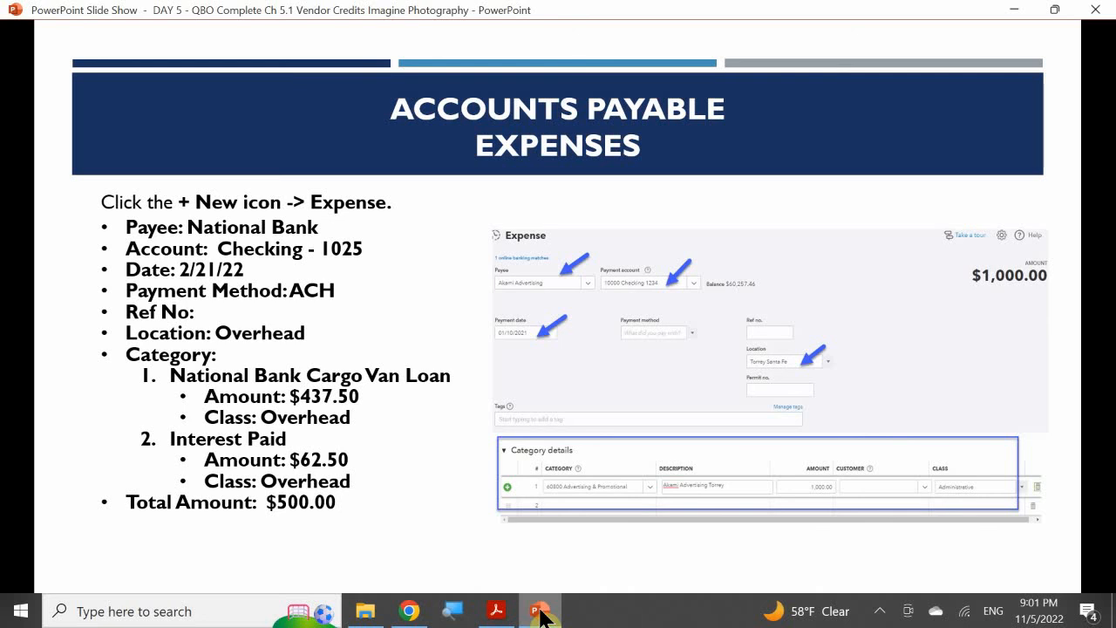
click(541, 616)
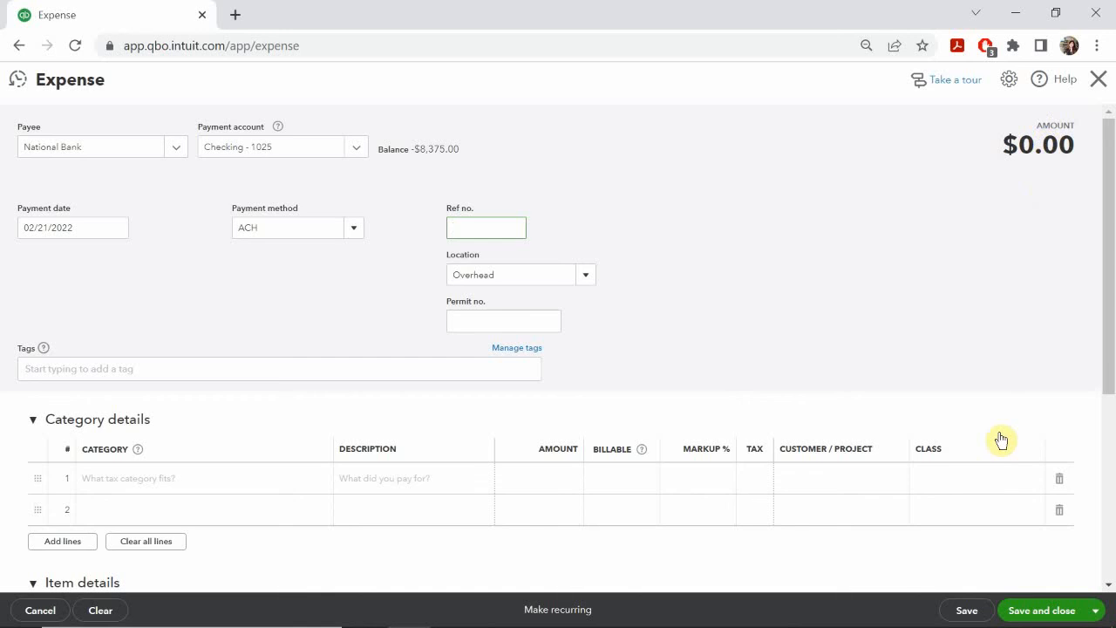
scroll(1003, 437, down, 1)
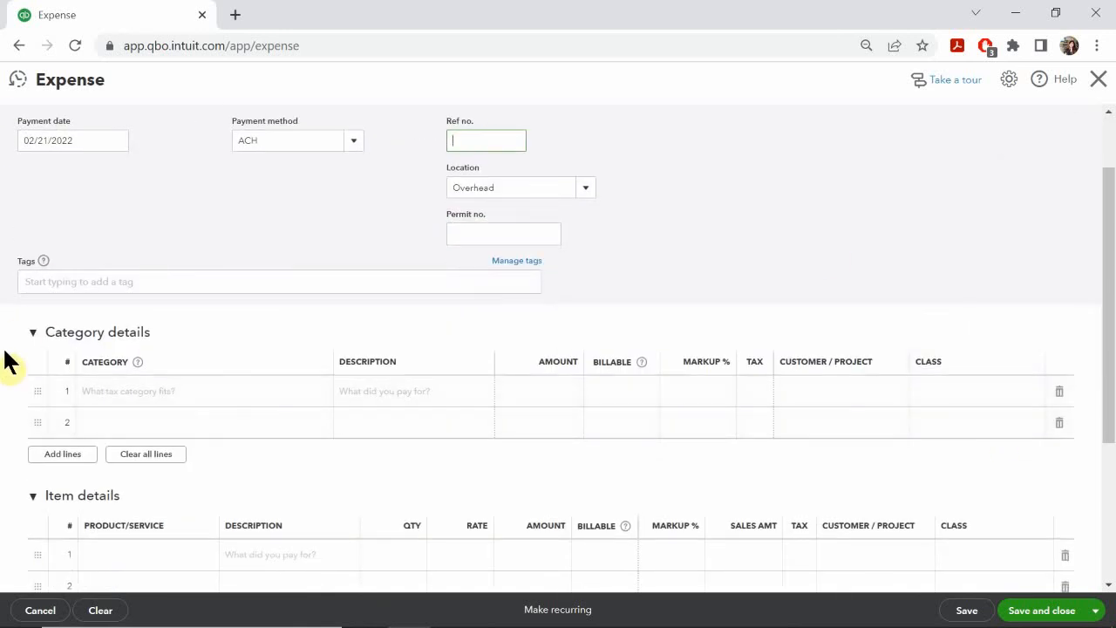
click(138, 394)
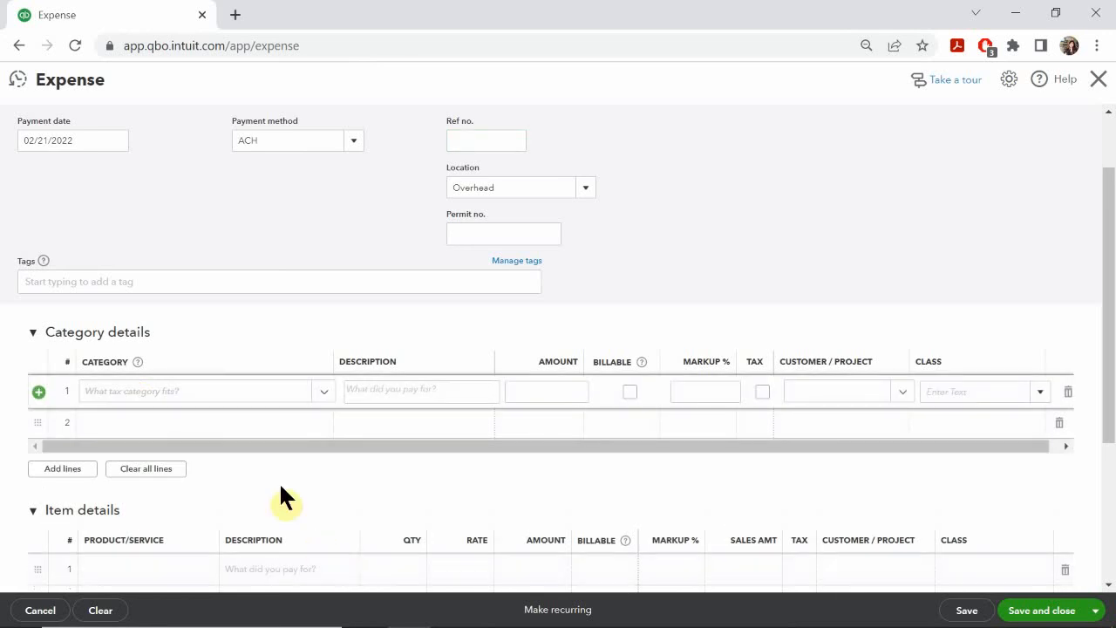
click(123, 393)
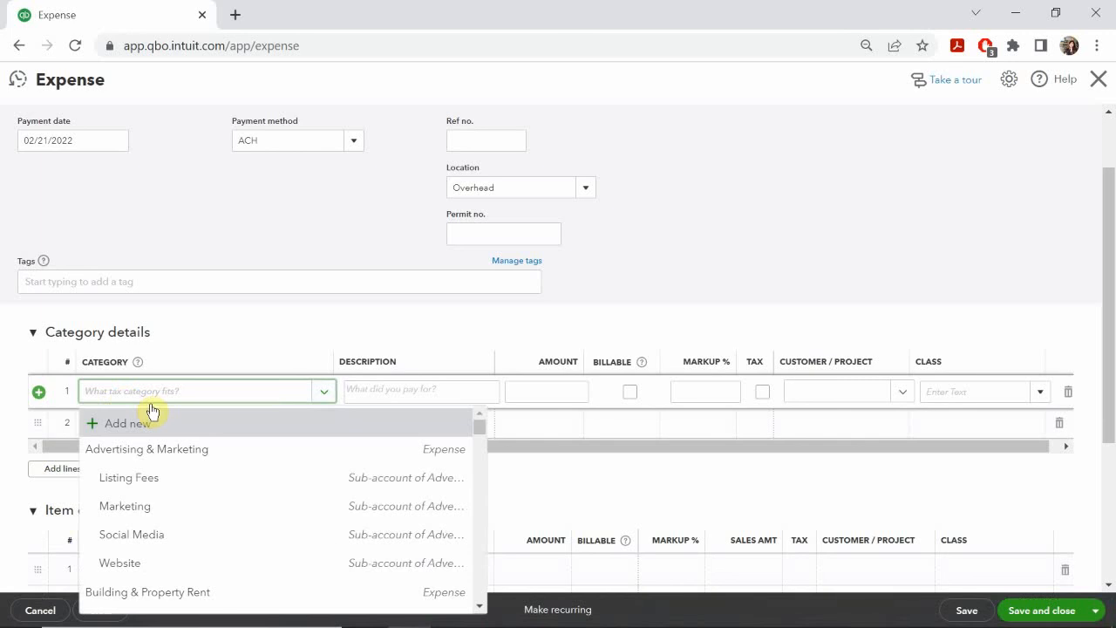
text(nation)
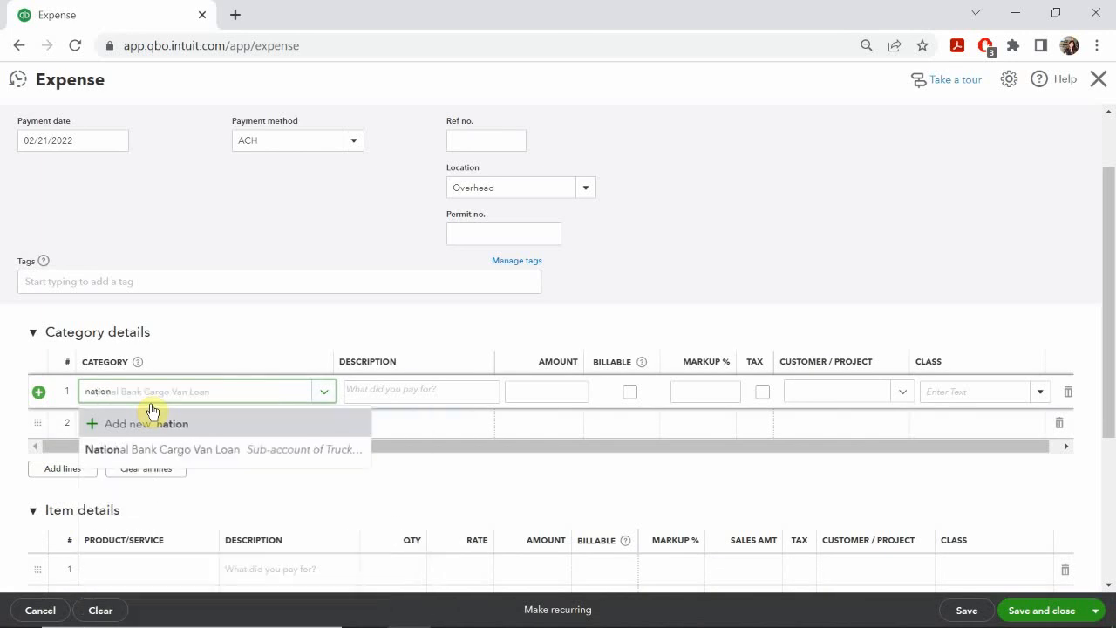
click(131, 449)
Step: Set the second category line of the expense to Interest Paid
click(117, 431)
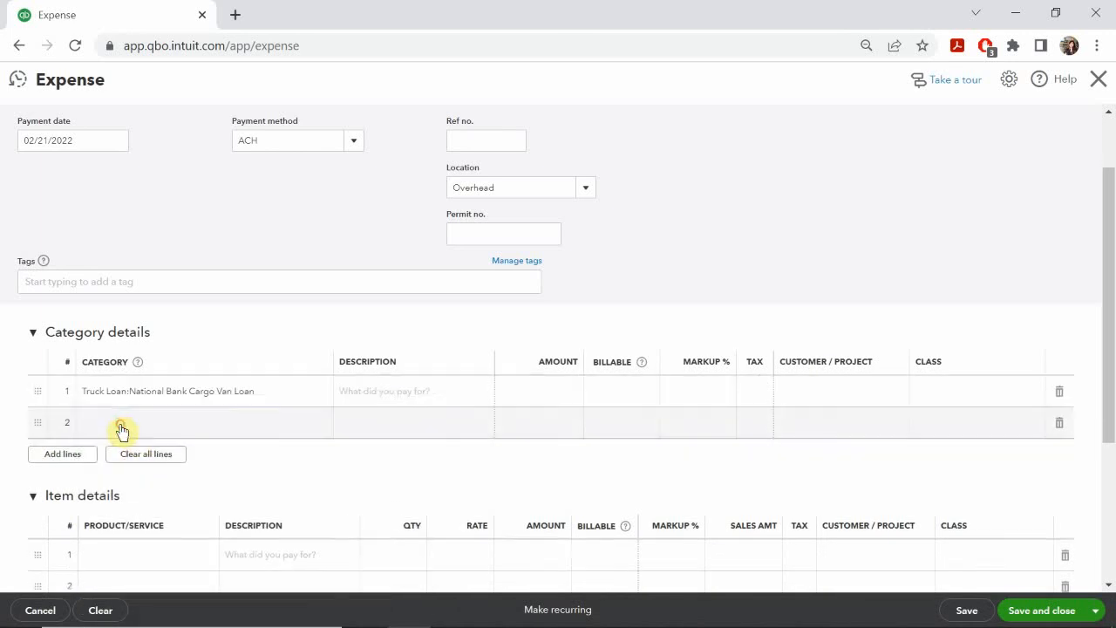
mouse_move(632, 625)
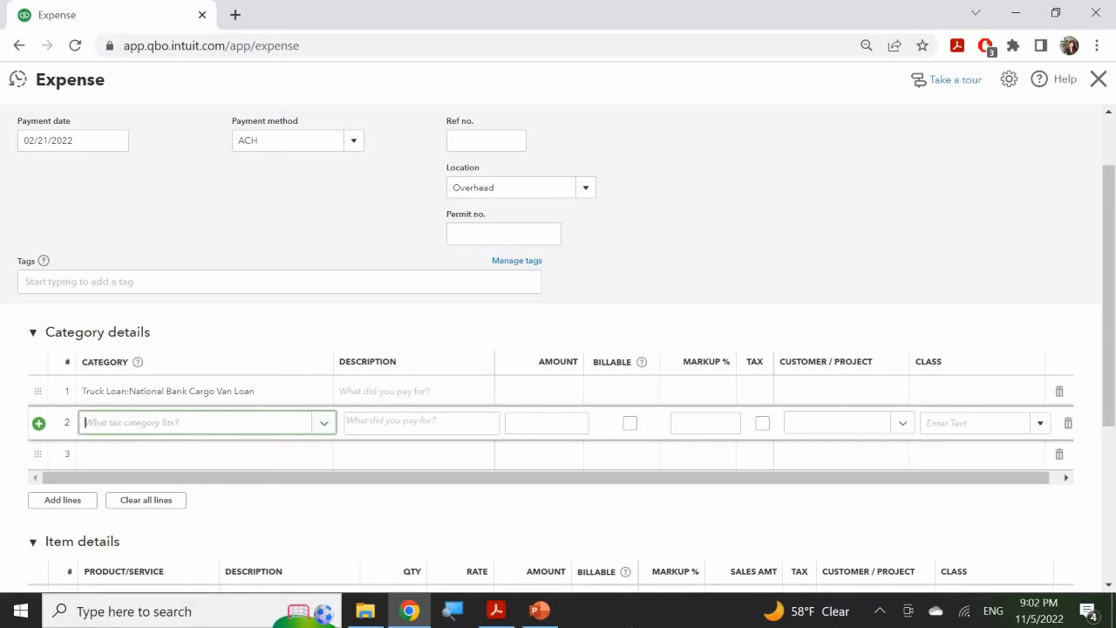
text(interest)
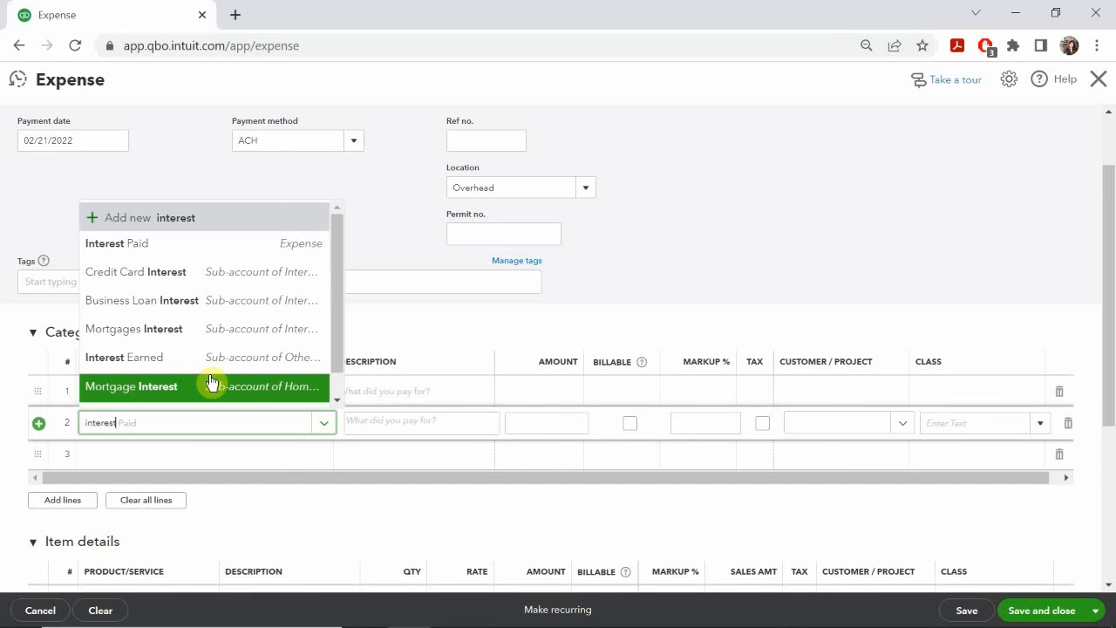
click(189, 244)
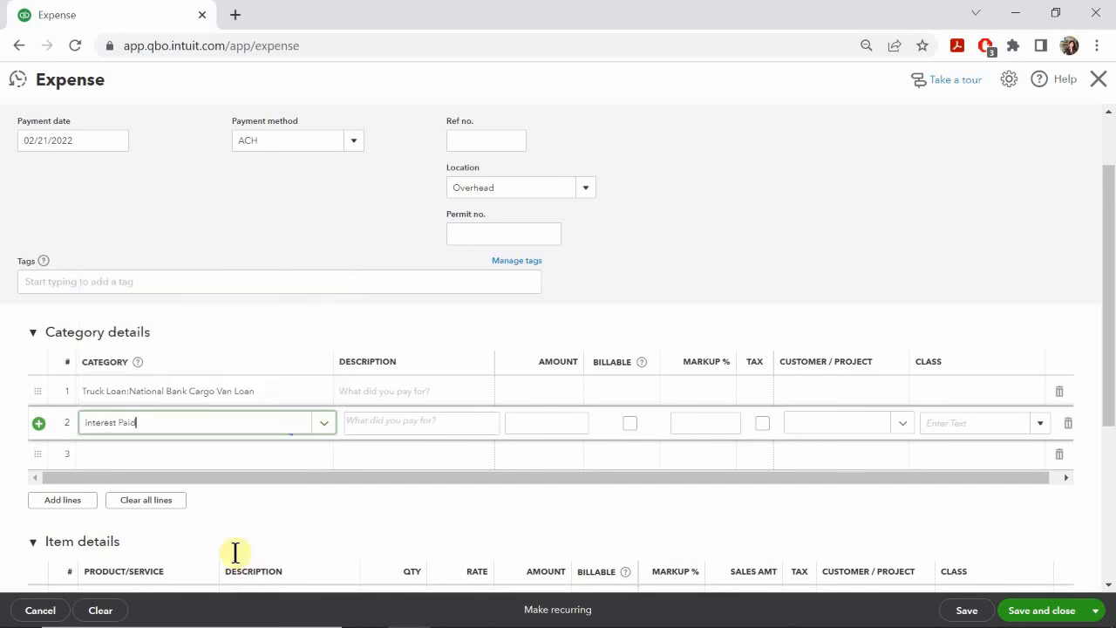
Step: Consult the PowerPoint slide for the category amounts and set the Interest Paid line's amount to 62.50
click(377, 386)
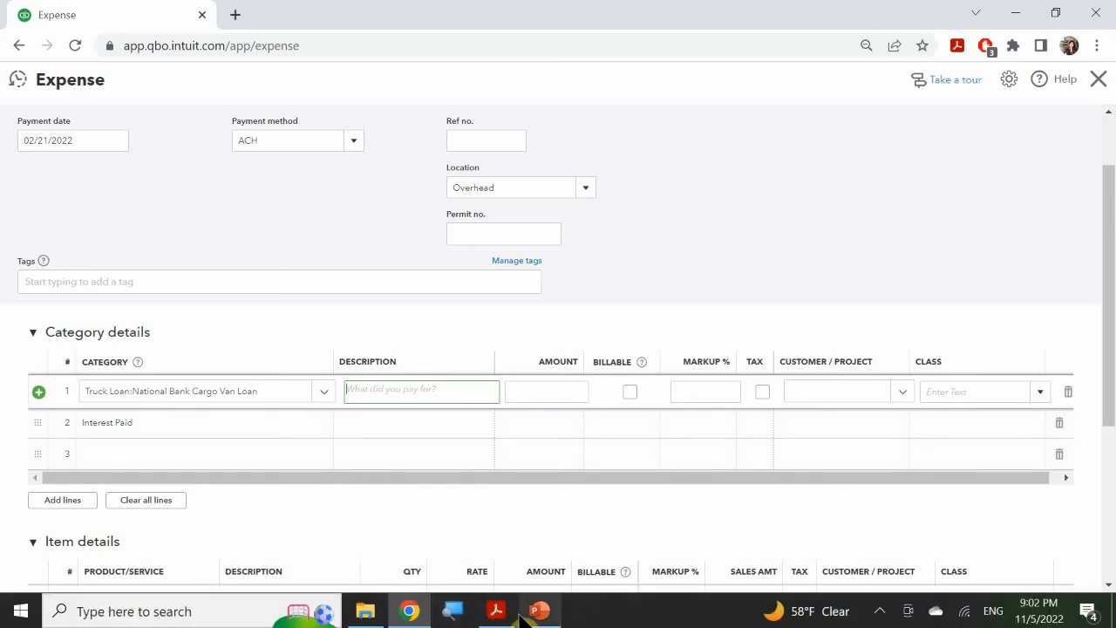
click(539, 610)
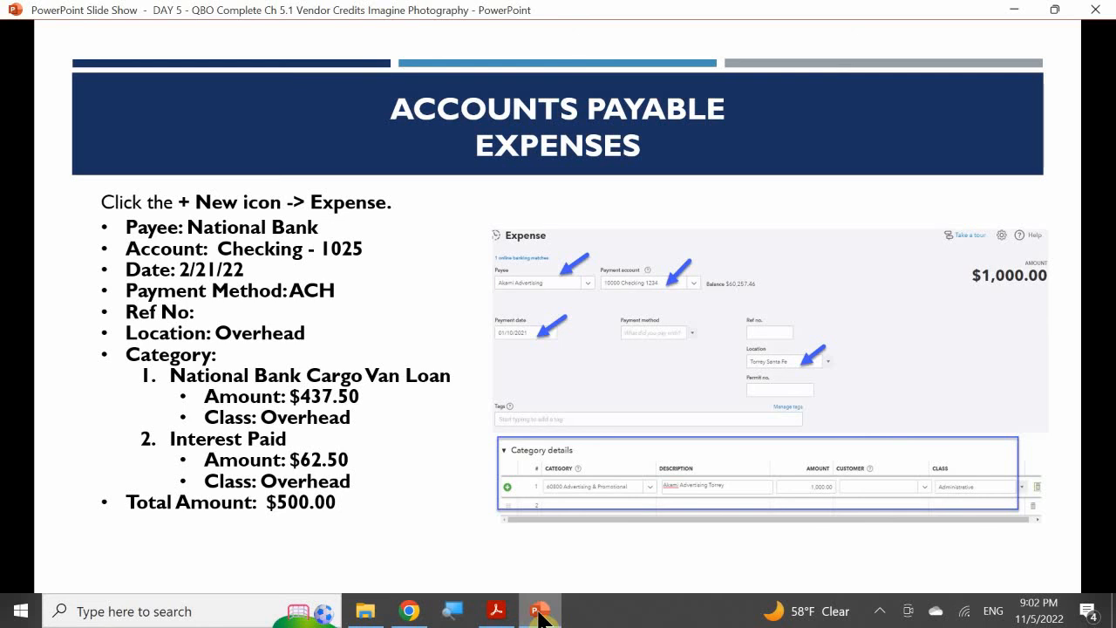
click(539, 615)
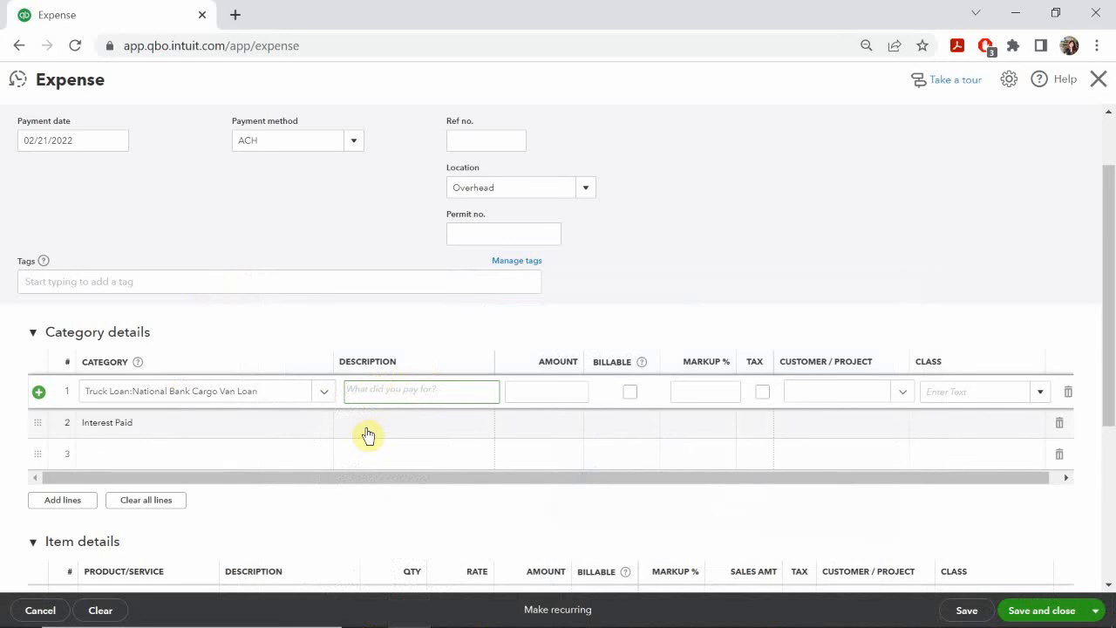
click(399, 426)
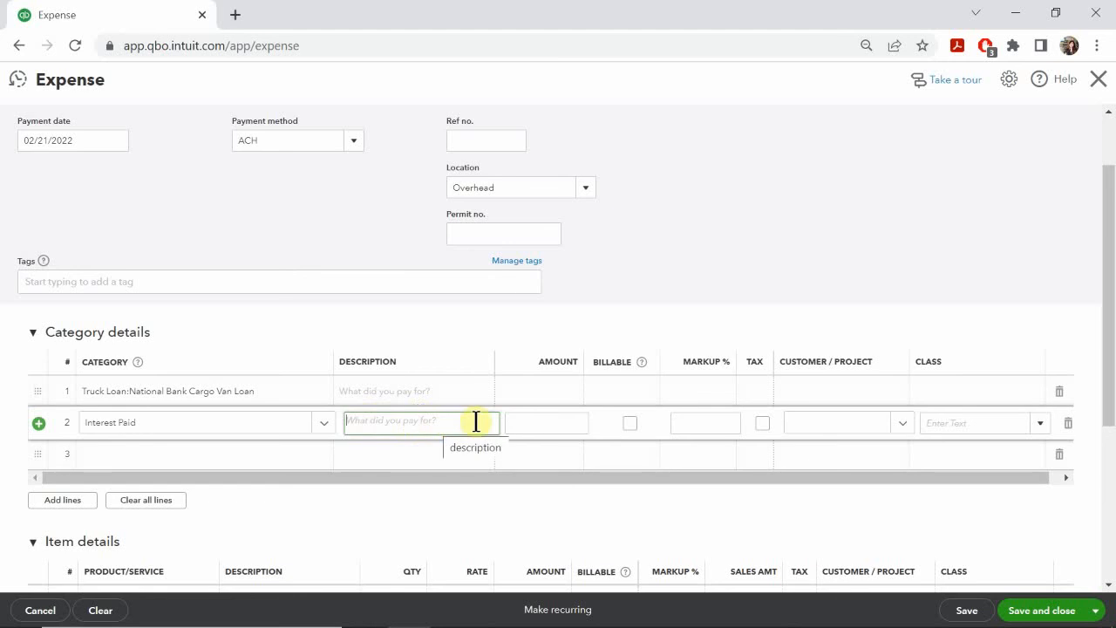
click(561, 391)
click(570, 423)
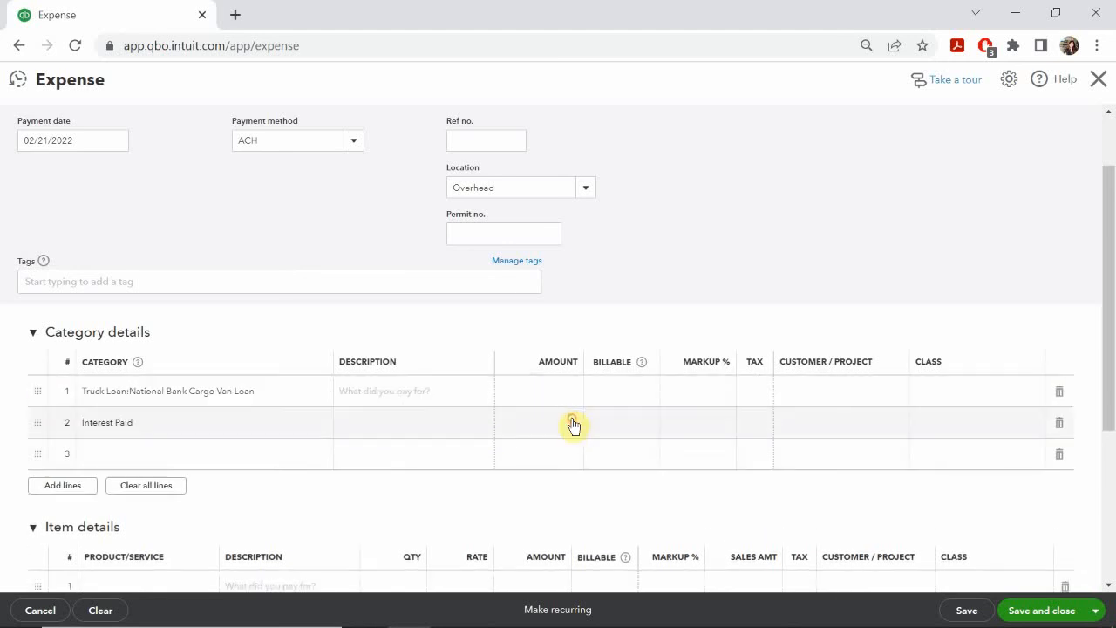
text(62.50)
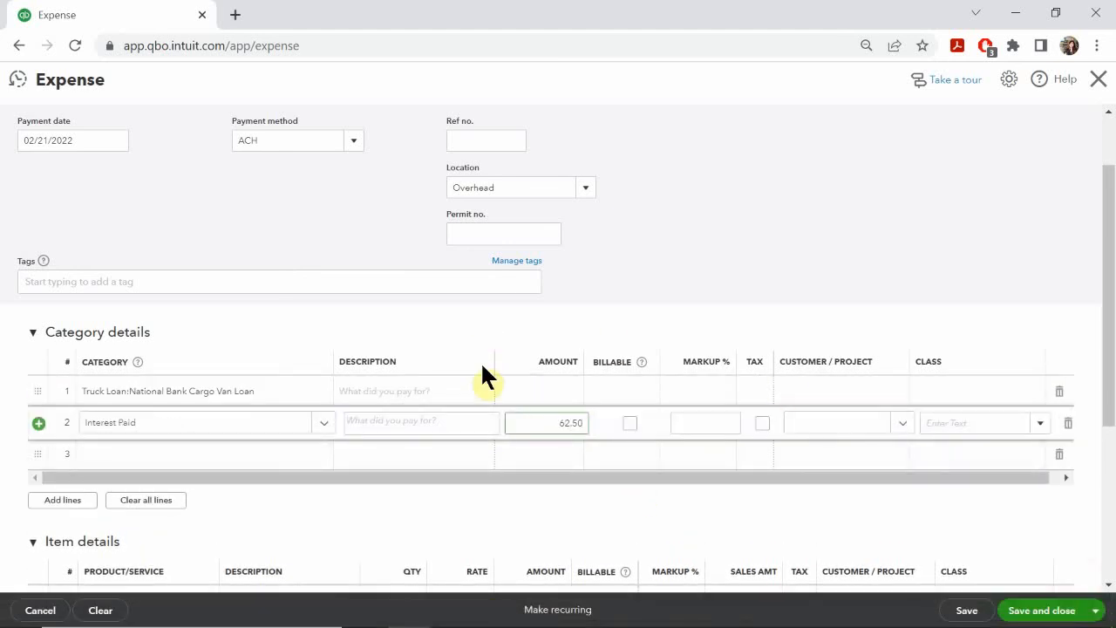
Step: Enter 500-62.50 as the amount of the National Bank Cargo Van Loan line
click(528, 392)
text(5)
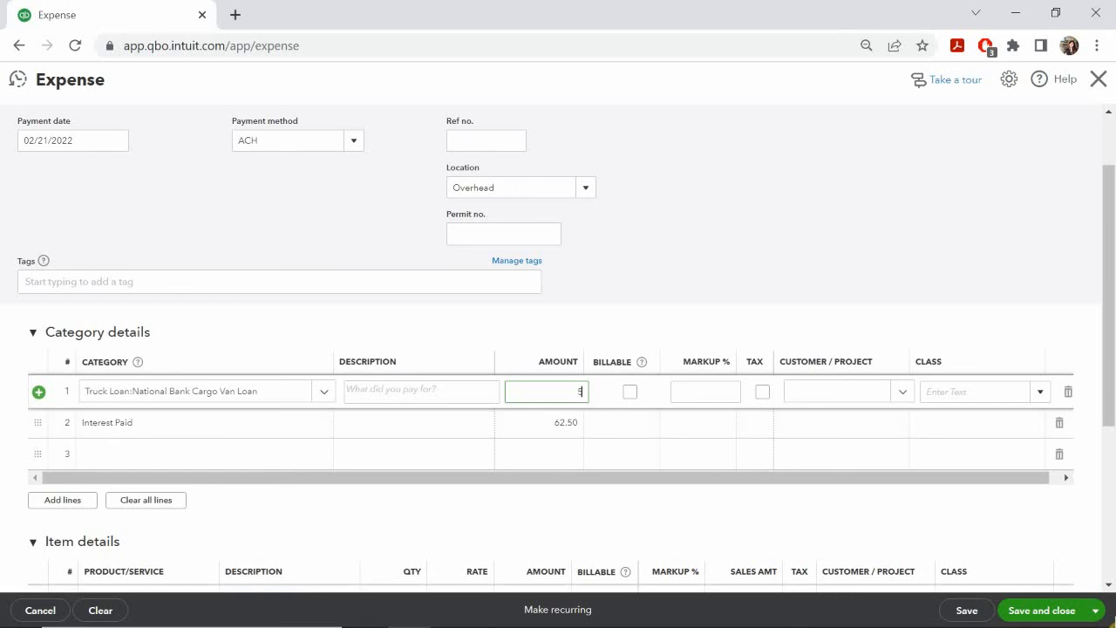
text(00-62.50)
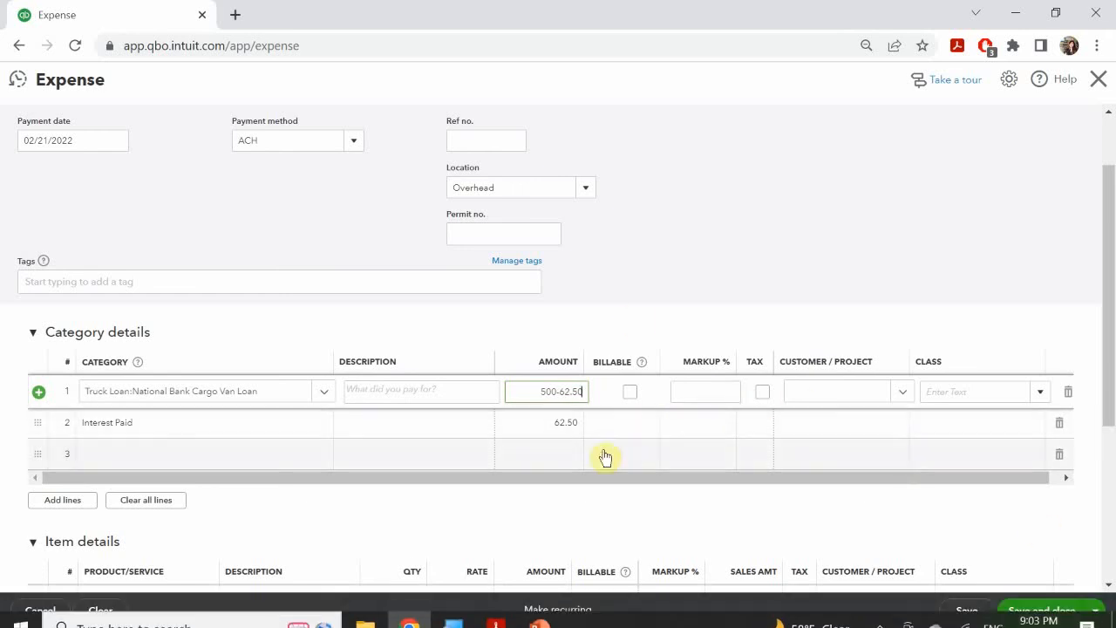
click(556, 456)
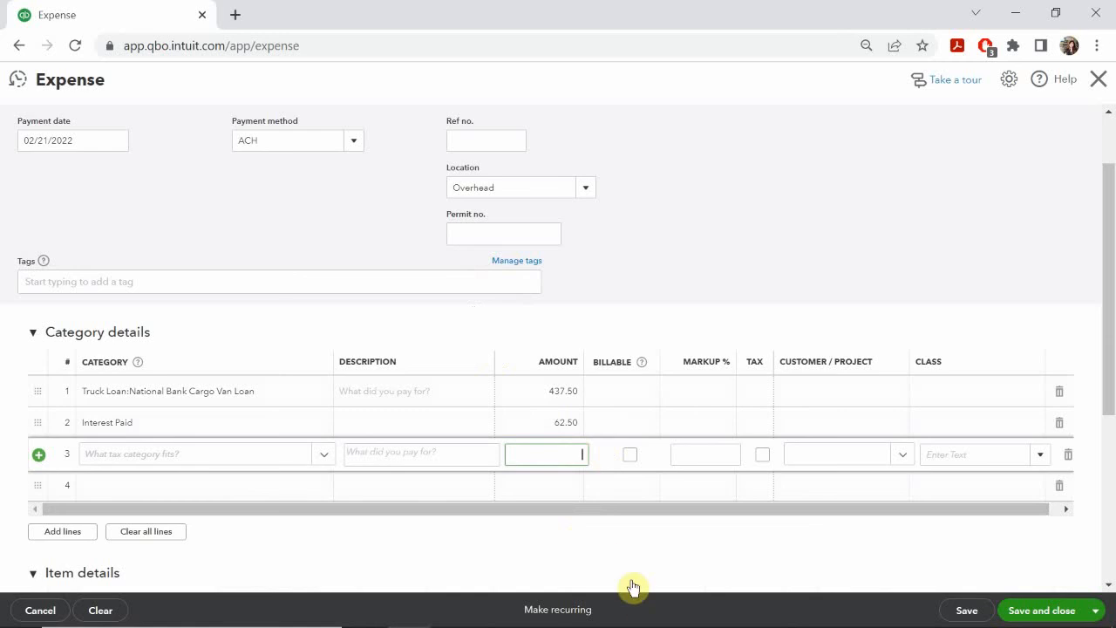
Step: Consult the PowerPoint slide for the class and assign Overhead to both category lines of the expense
click(538, 615)
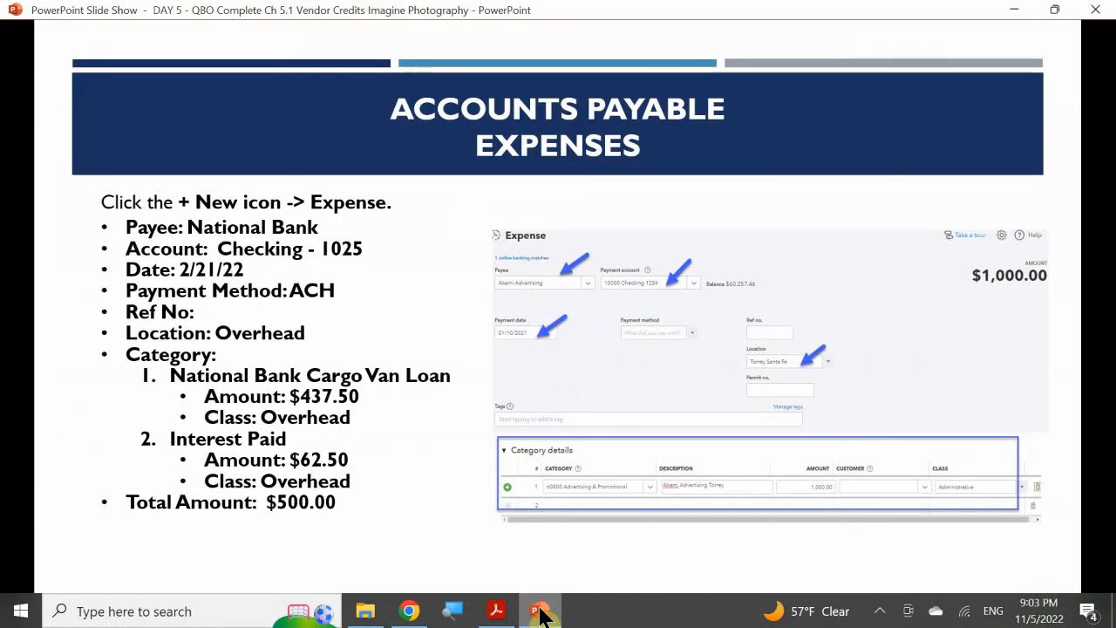
click(541, 616)
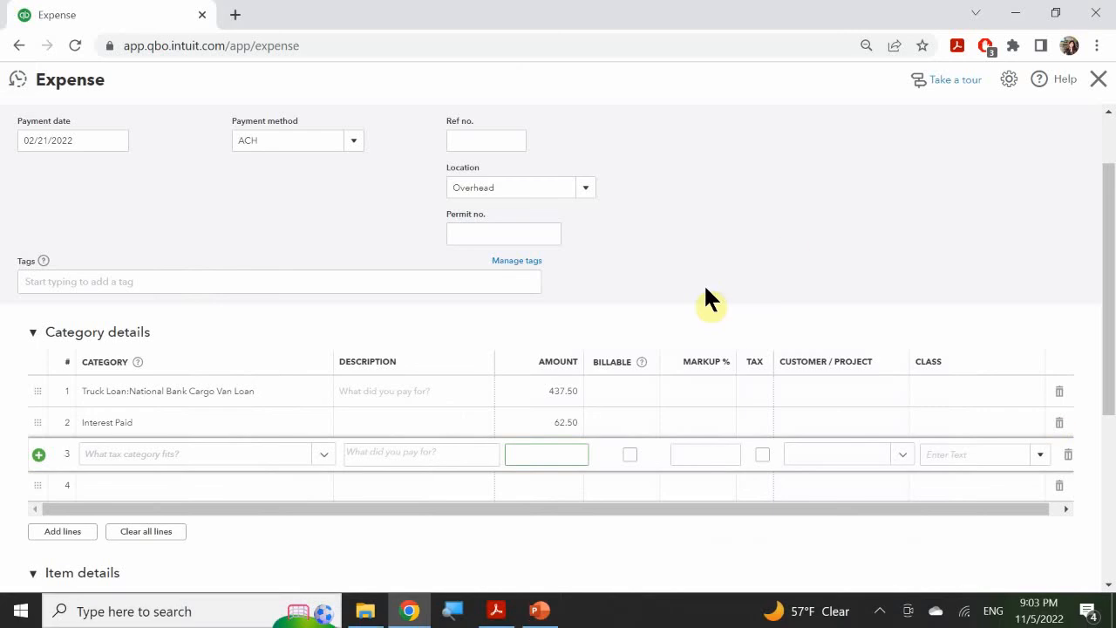
click(945, 392)
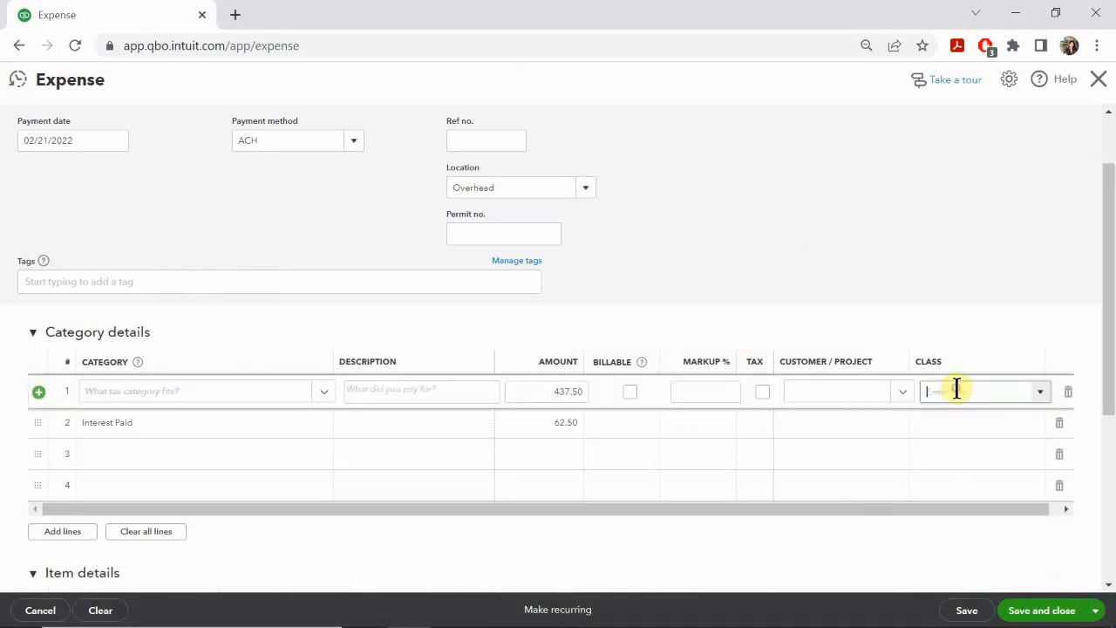
text(Overhead)
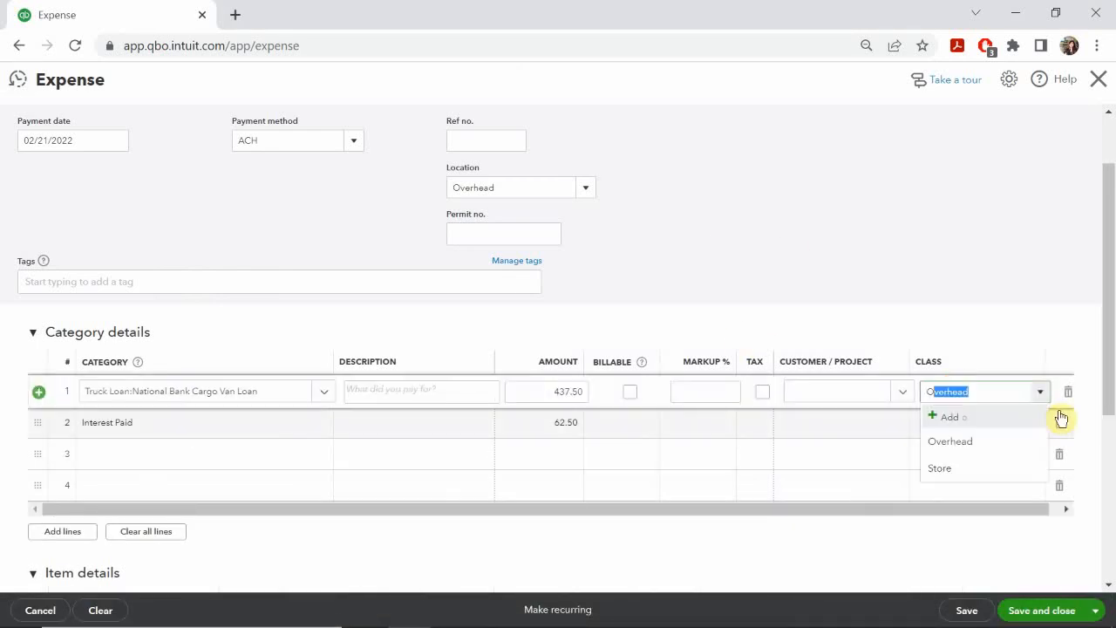
click(973, 444)
click(973, 429)
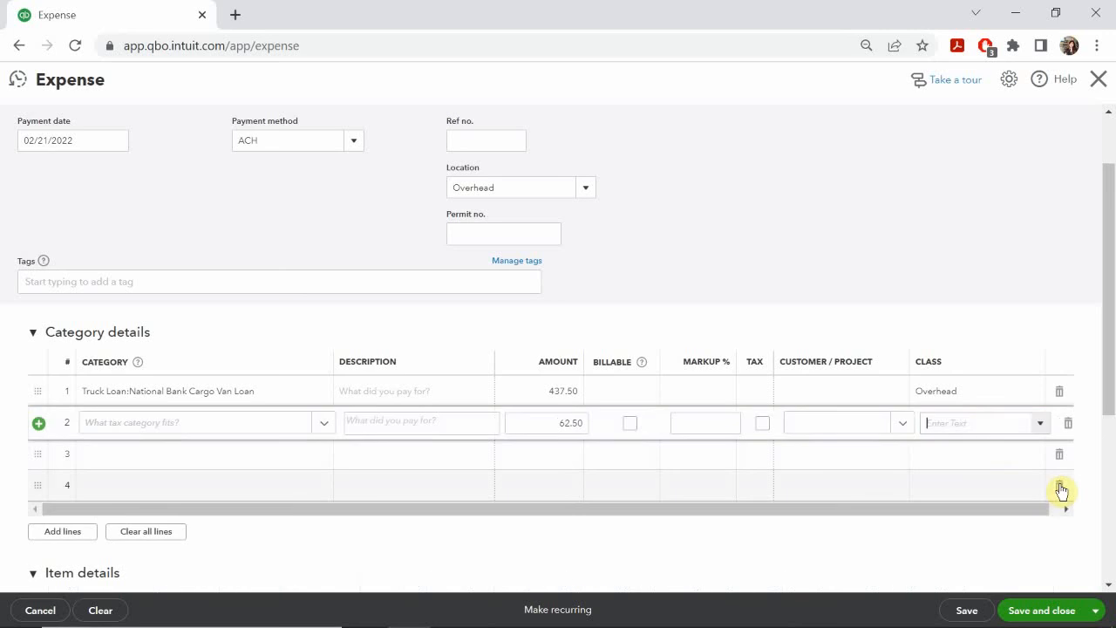
text(over)
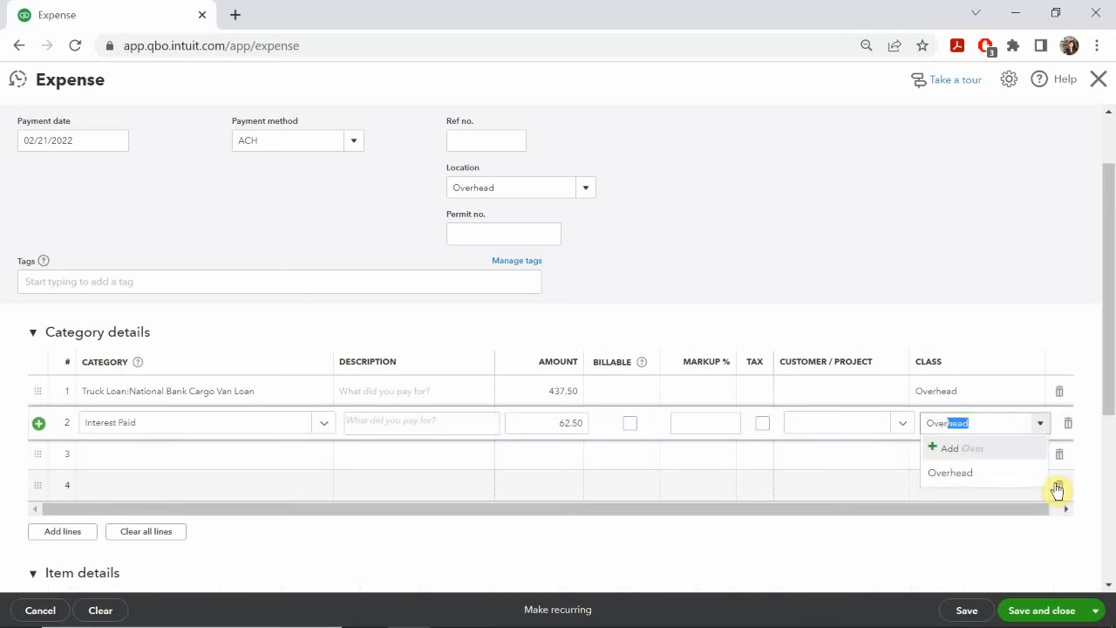
click(991, 475)
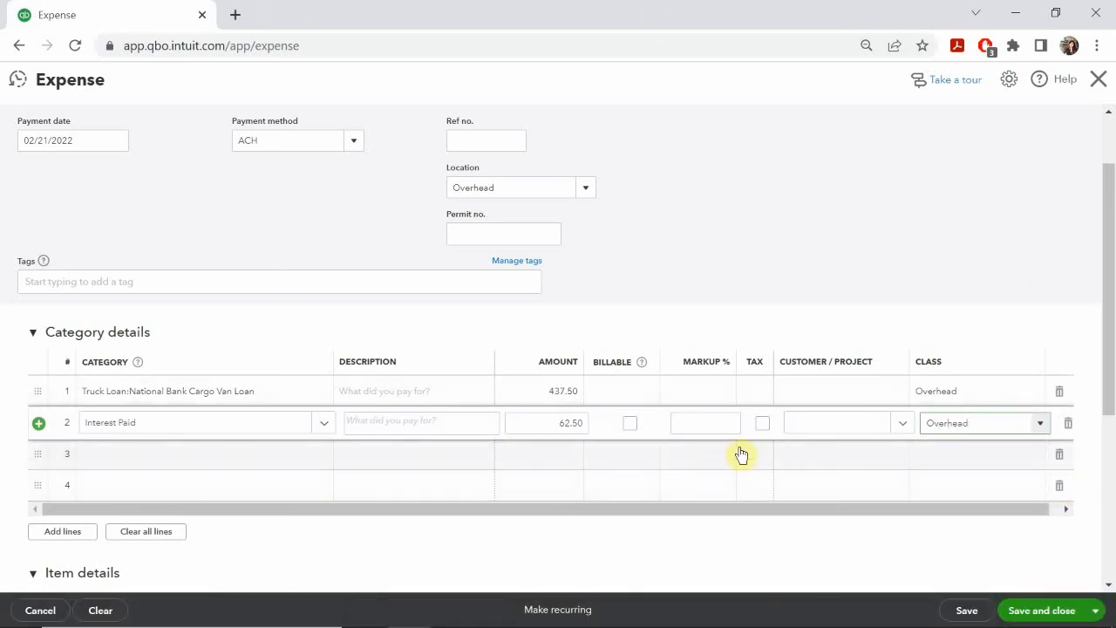
Step: Review the completed National Bank expense's total and payment details, and save it
scroll(774, 417, up, 1)
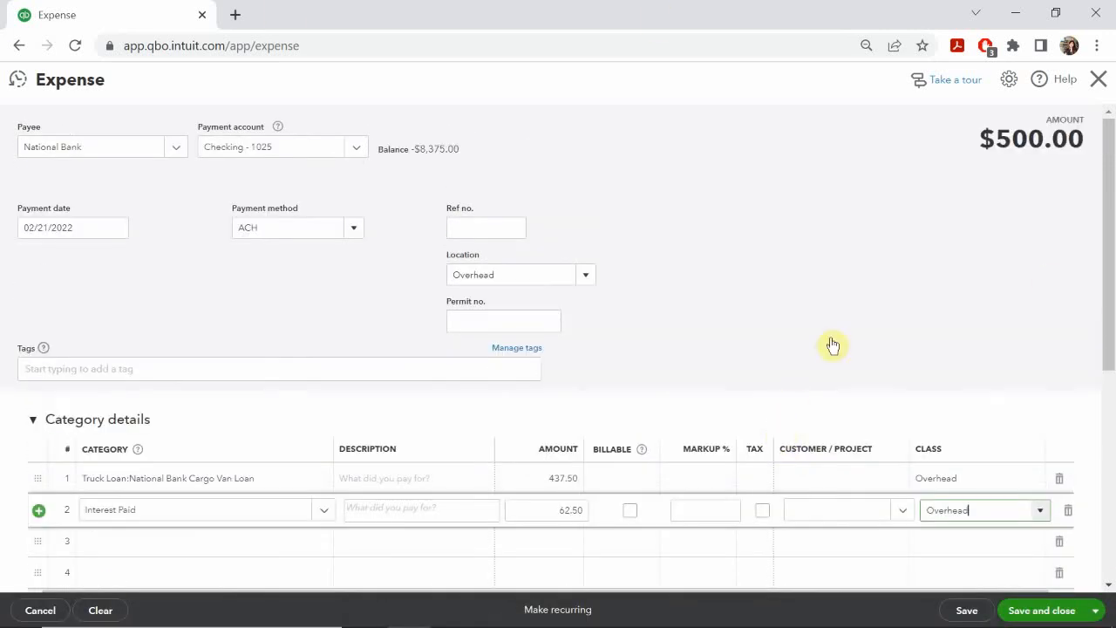
click(986, 175)
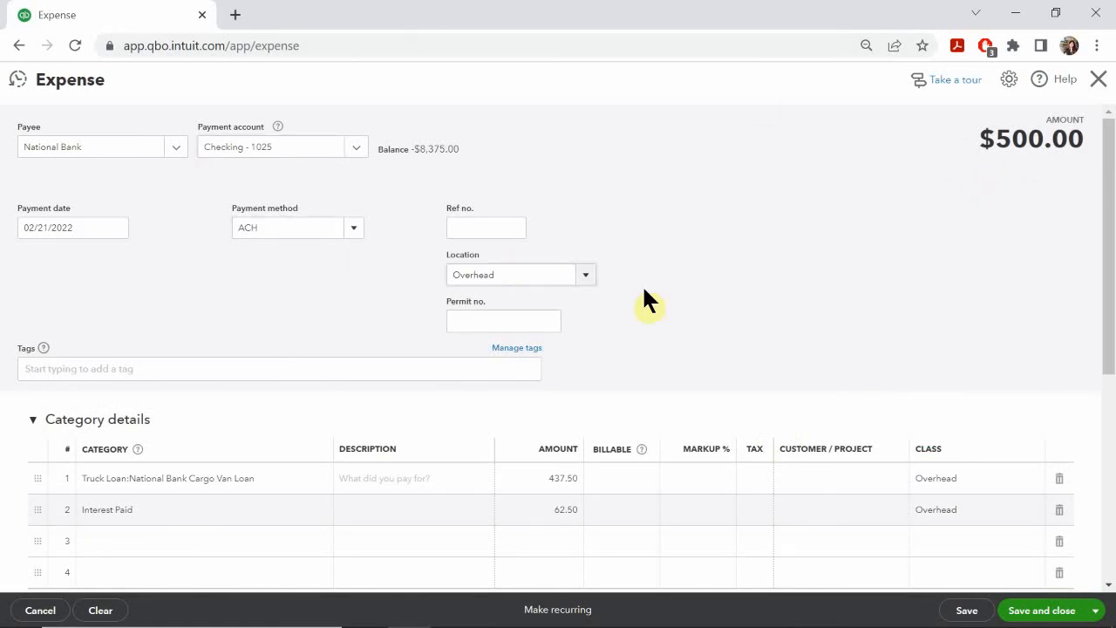
click(240, 301)
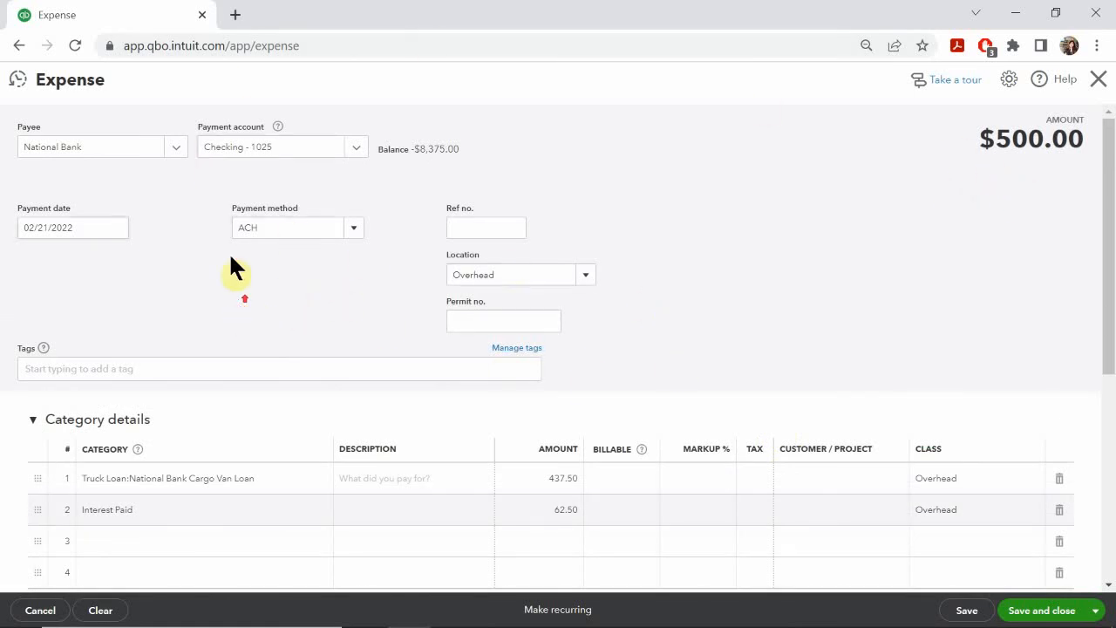
scroll(953, 331, down, 4)
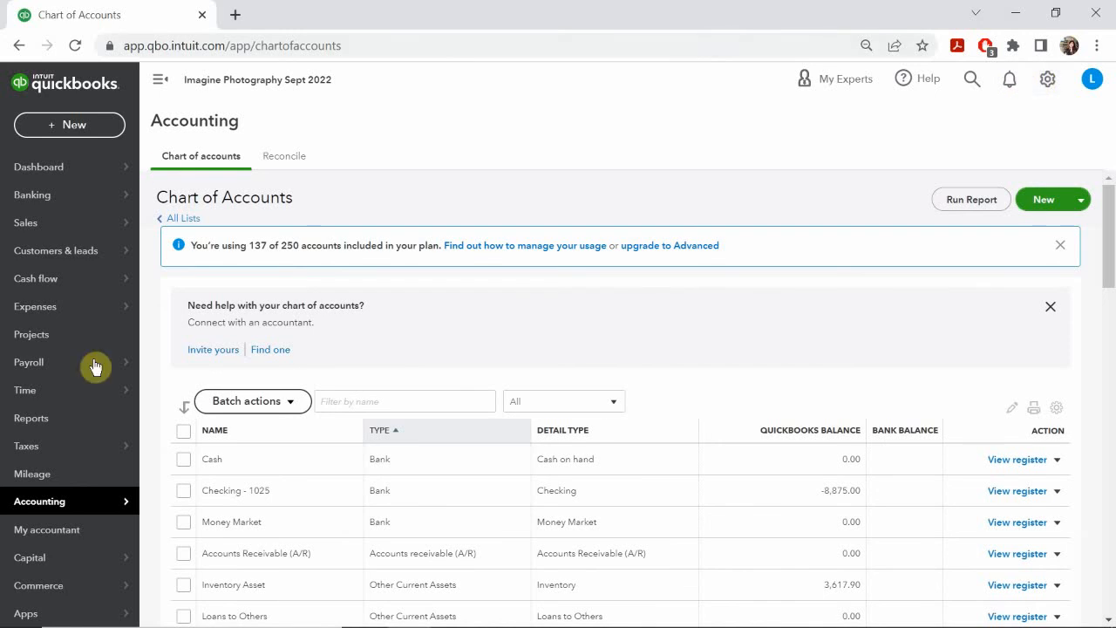
Step: Filter the chart of accounts by the name "loan"
click(348, 401)
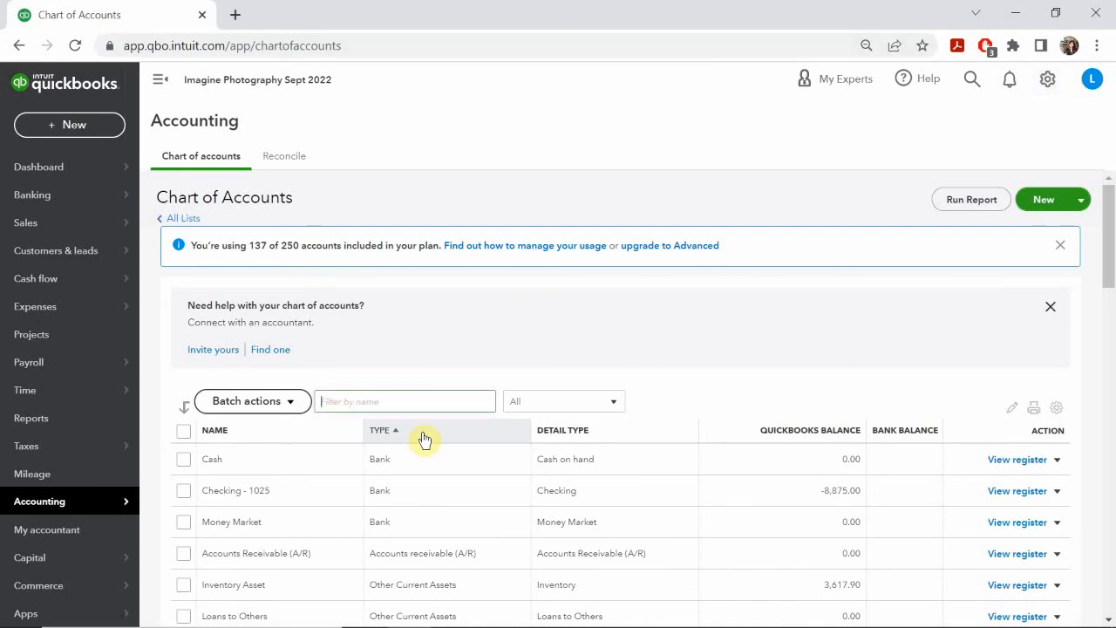
text(liab)
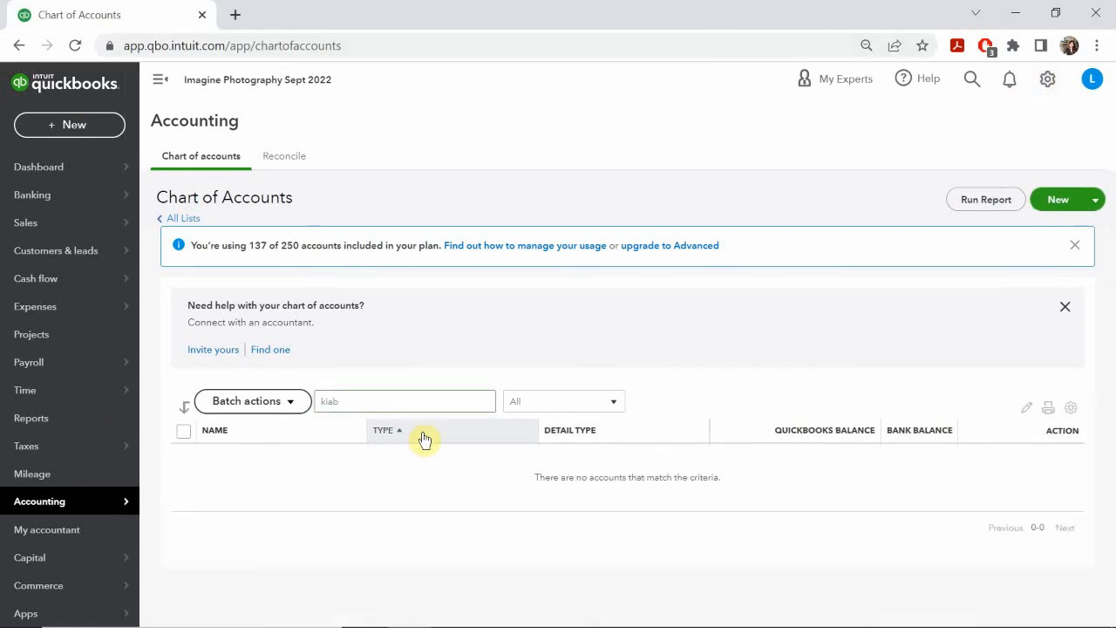
key(BackSpace)
key(BackSpace)
key(BackSpace)
key(BackSpace)
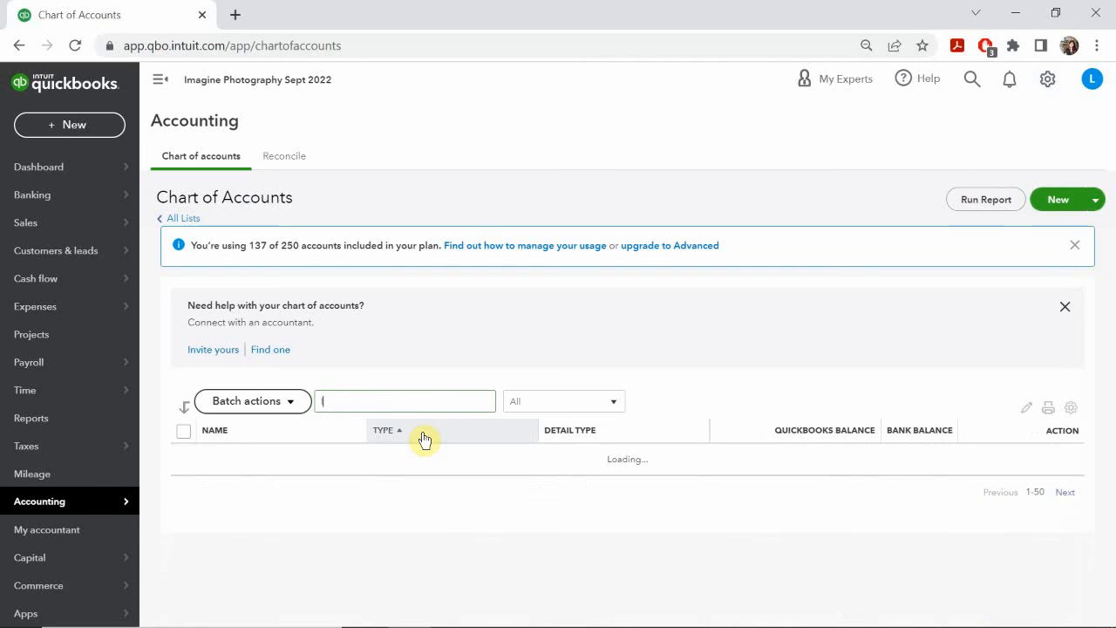
text(loan)
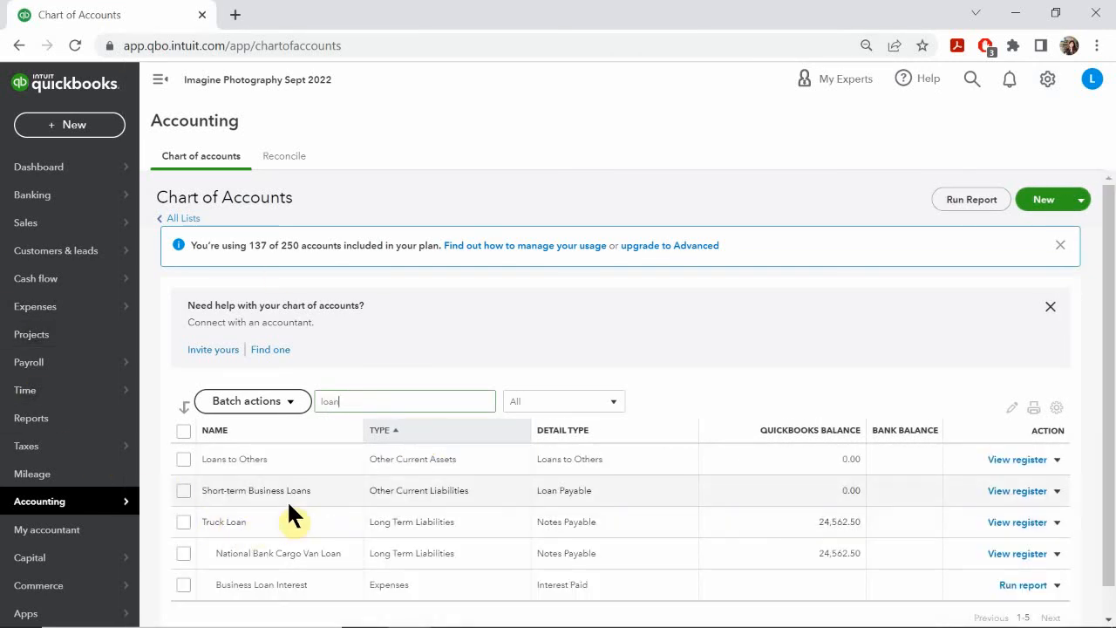
Step: Filter the chart of accounts by "cargo" and open the register of the National Bank Cargo Van Loan account
key(BackSpace)
key(BackSpace)
key(BackSpace)
key(BackSpace)
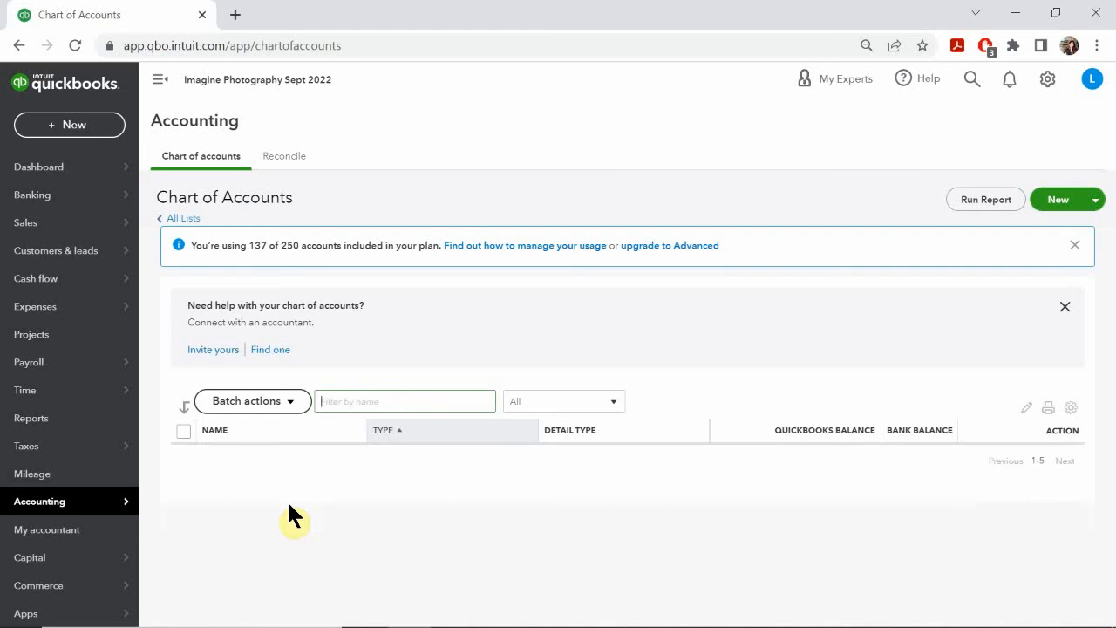
text(a)
key(BackSpace)
text(cargo)
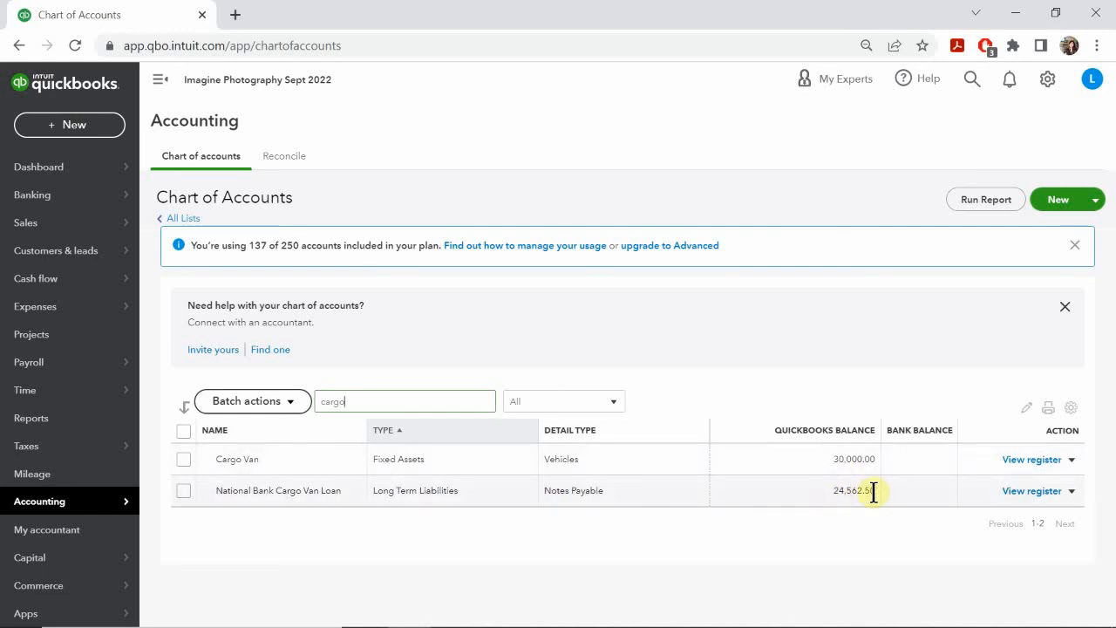
click(1020, 492)
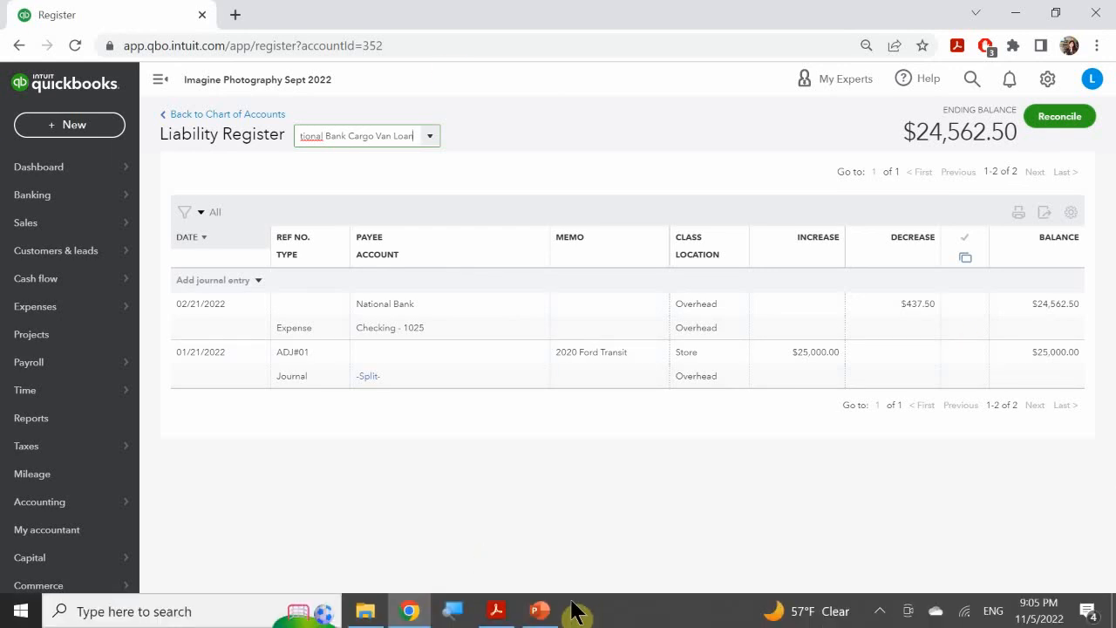
Step: Switch to PowerPoint and advance past the last slide to exit the slide show
click(540, 610)
click(508, 440)
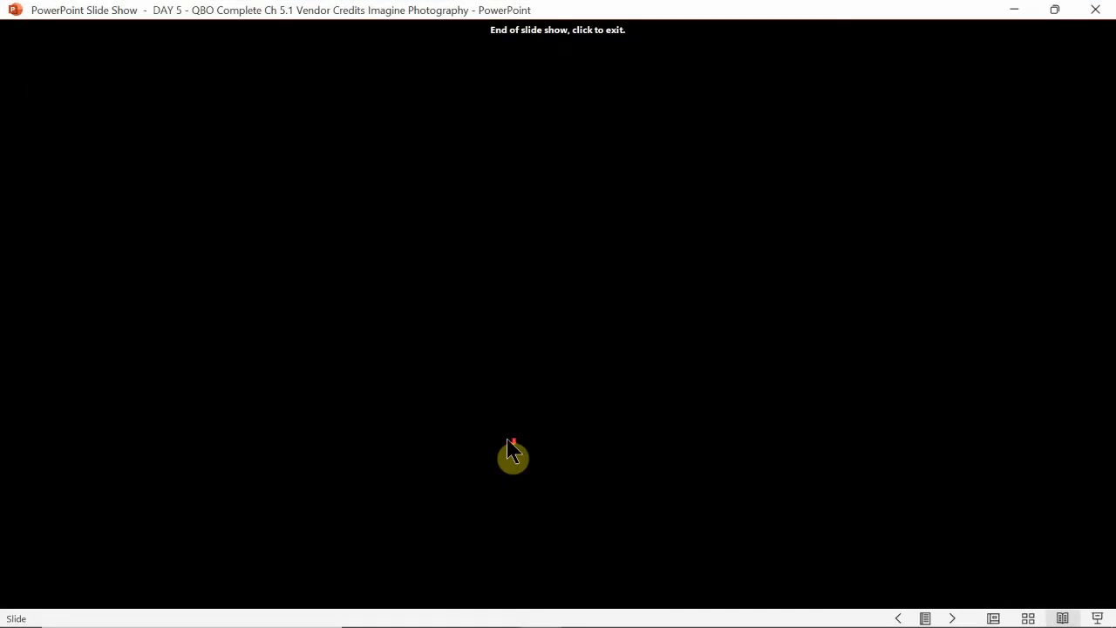
click(501, 411)
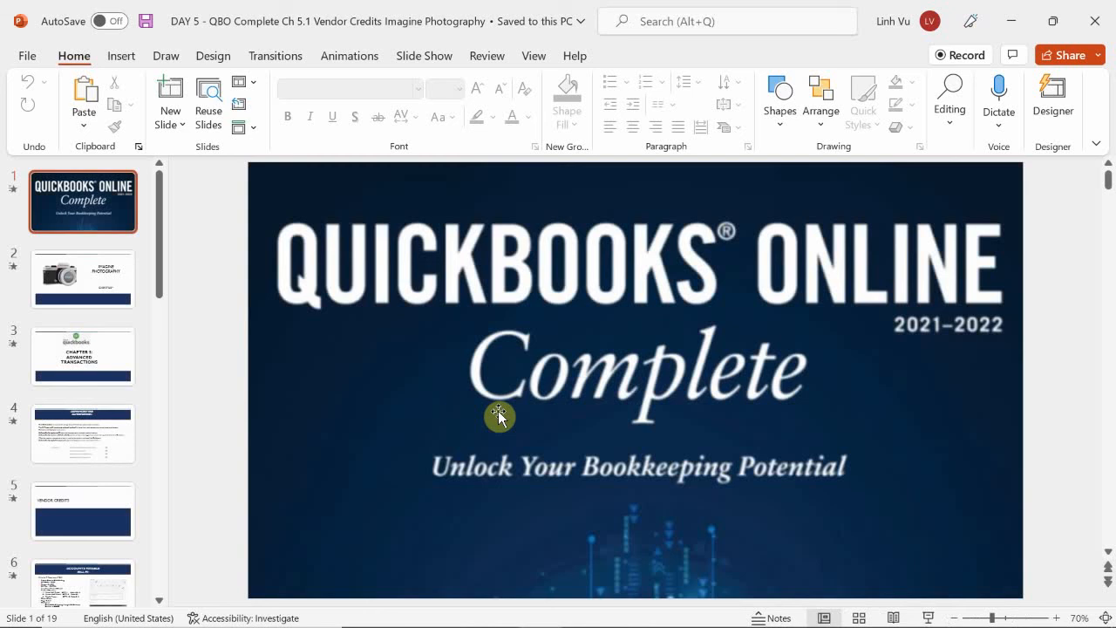
mouse_move(505, 623)
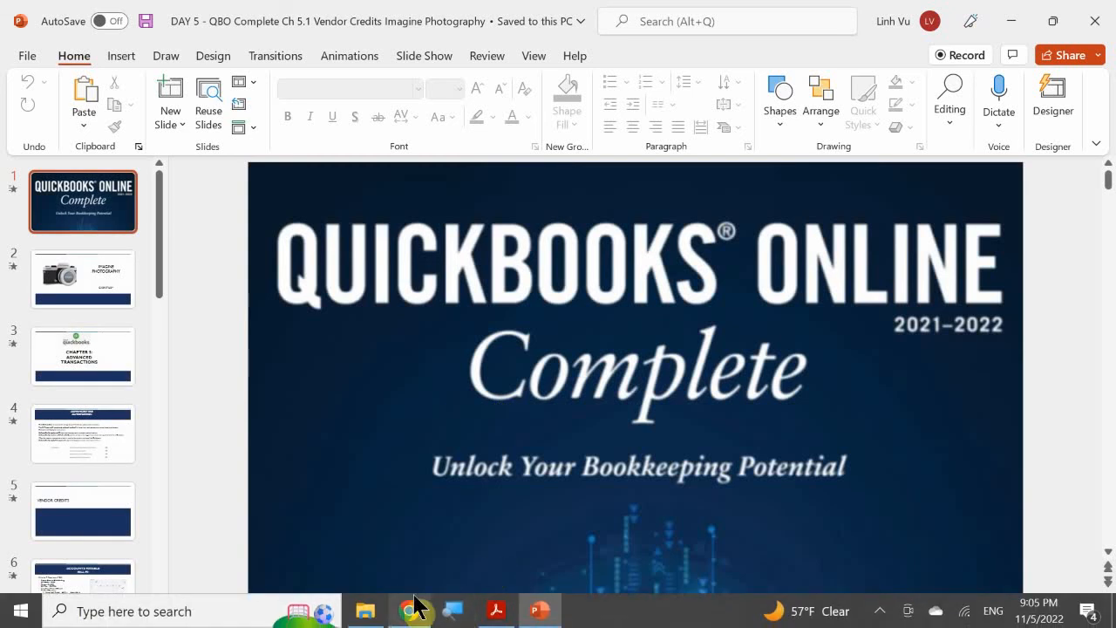
click(410, 609)
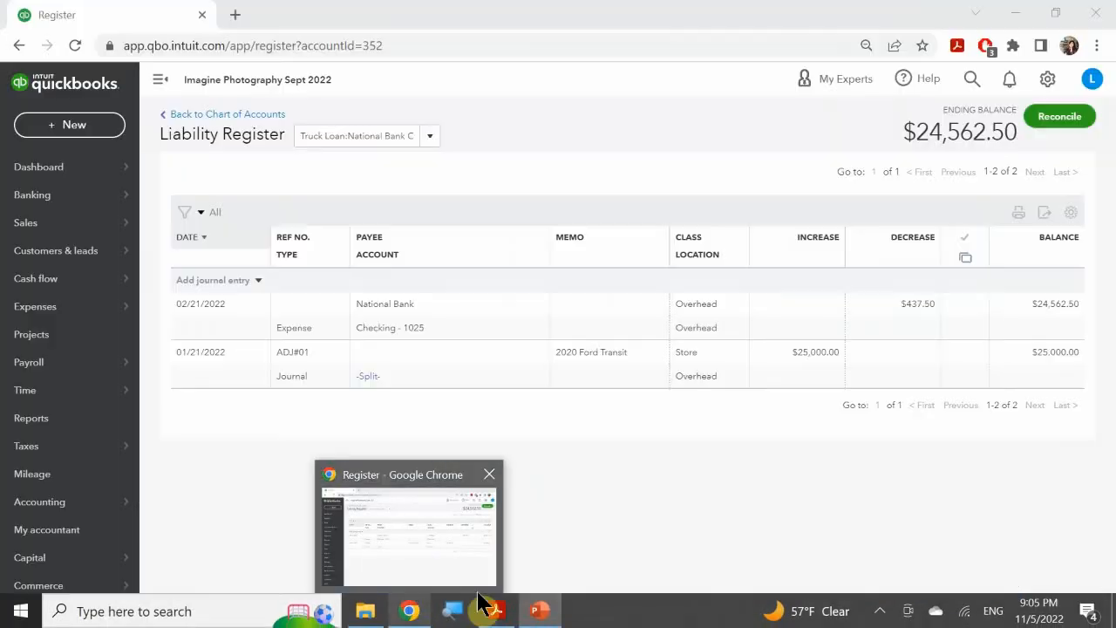
click(539, 610)
Step: Switch to 05 ADVANCED TRANSACTIONS.pdf in Acrobat Reader and look through the trailer loan setup exercise on pages 43 to 46
mouse_move(496, 610)
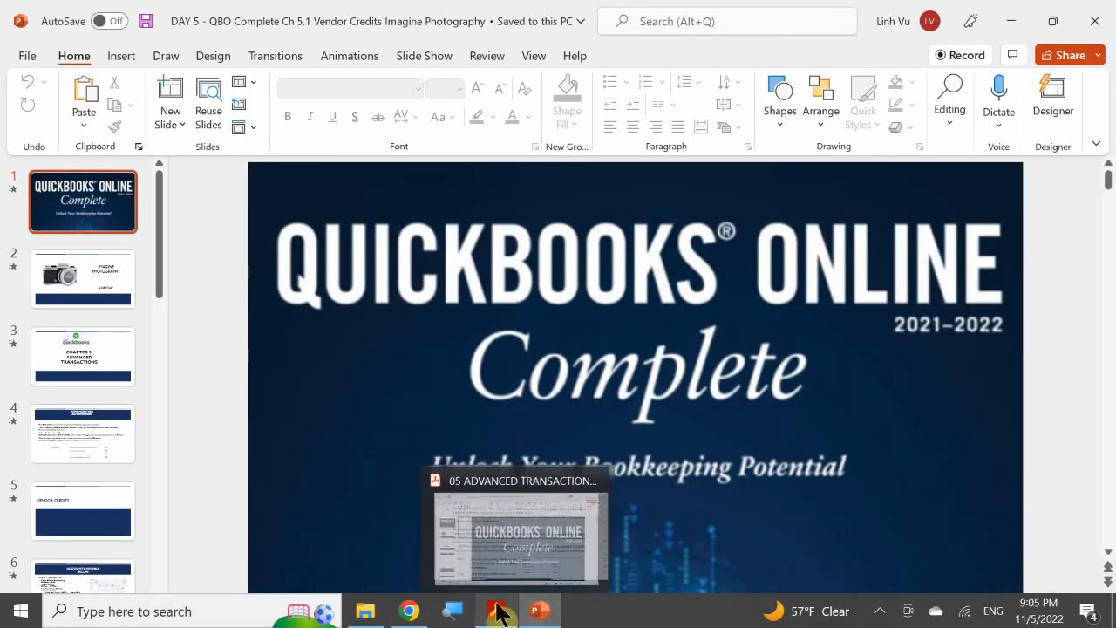
click(494, 555)
scroll(452, 369, down, 15)
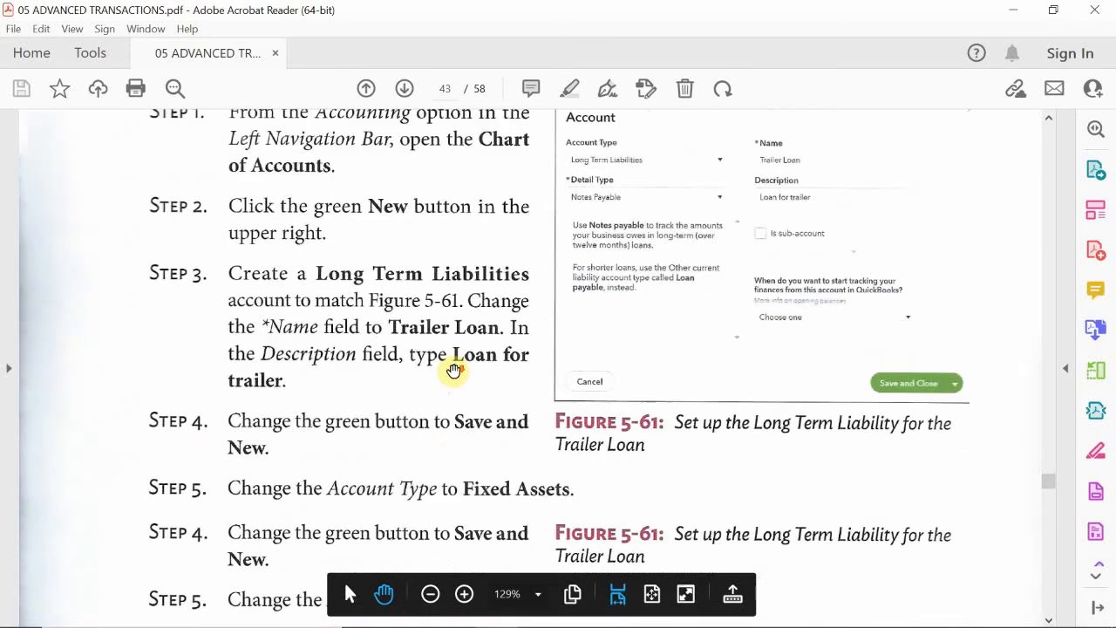
scroll(453, 369, down, 18)
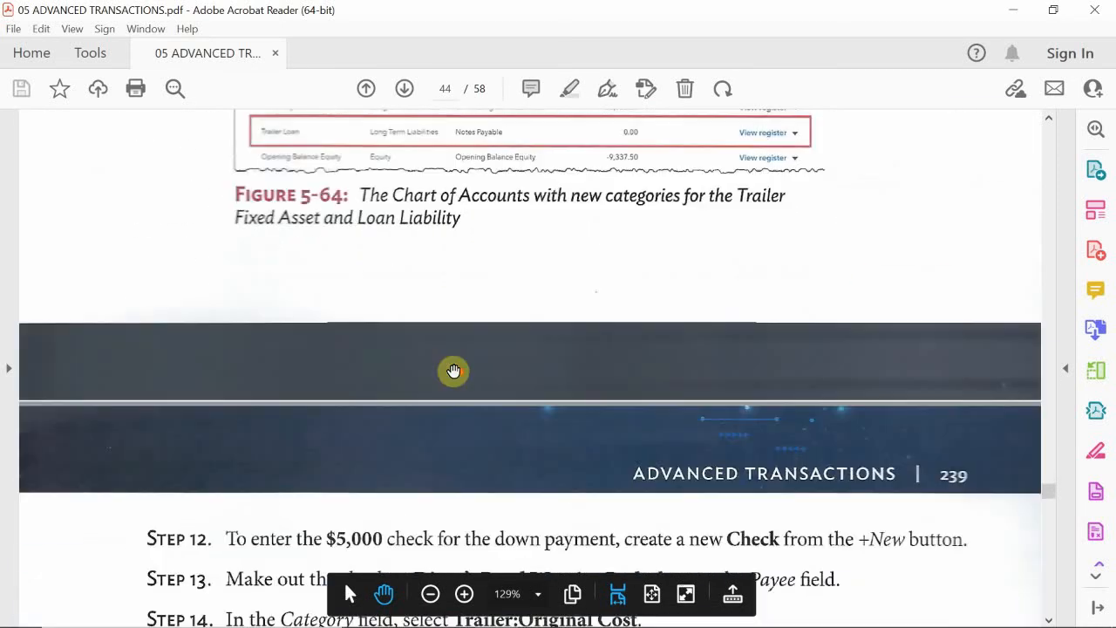
scroll(452, 372, down, 18)
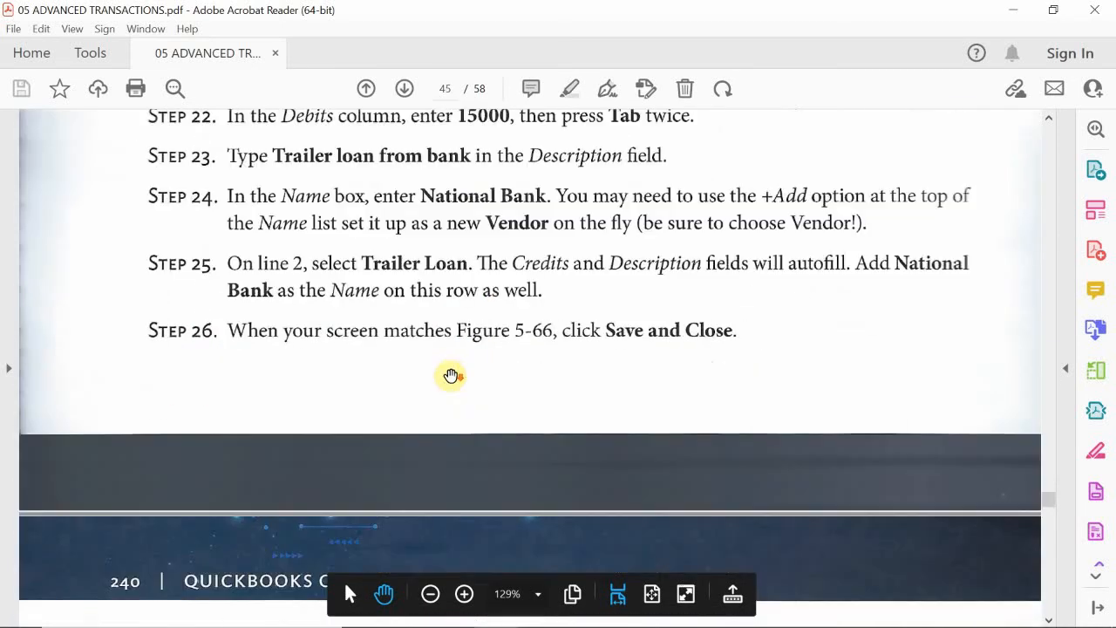
scroll(449, 376, down, 5)
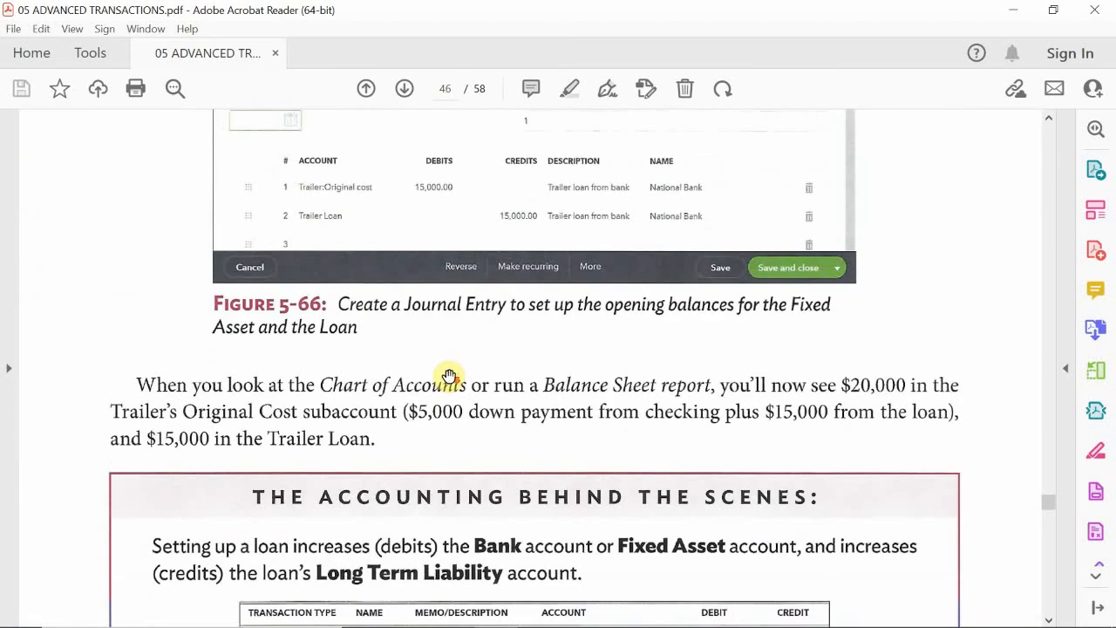
scroll(449, 375, up, 1)
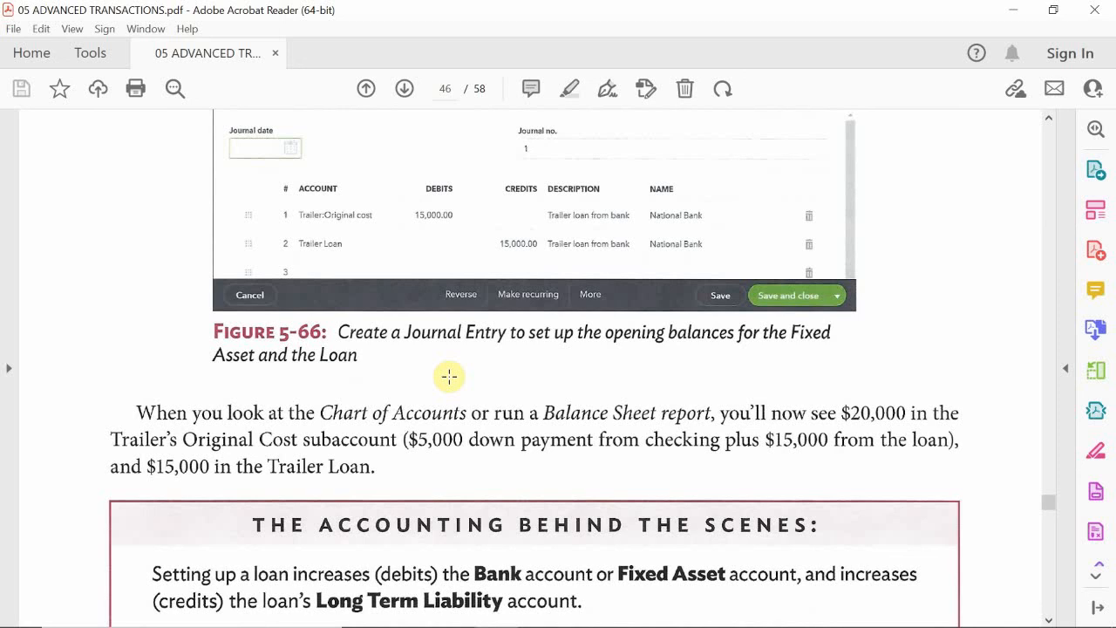
mouse_move(1046, 619)
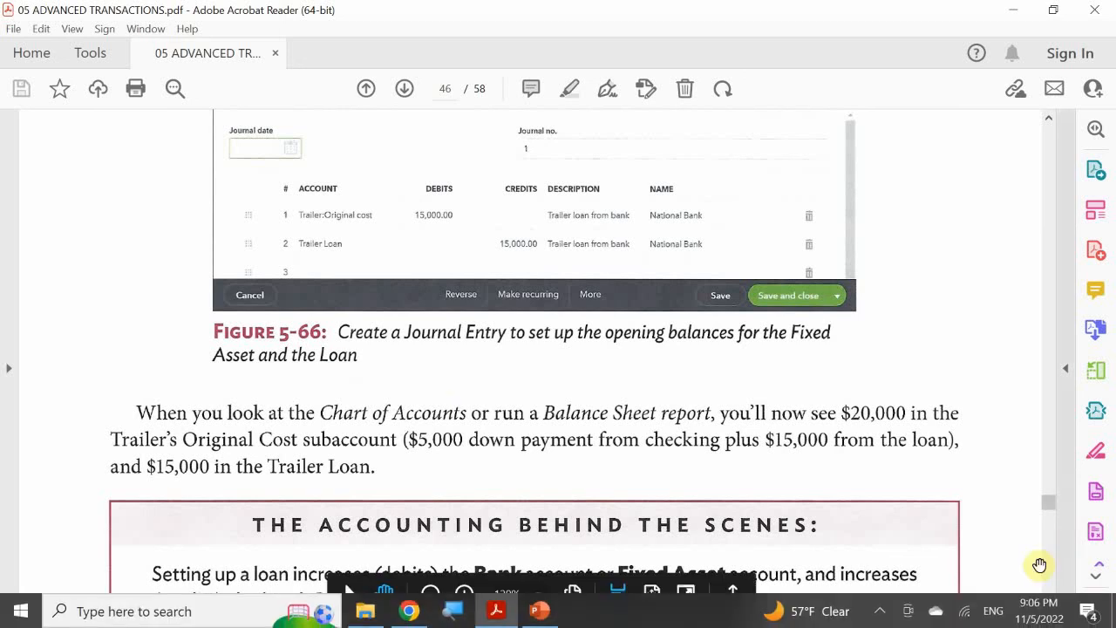
click(878, 610)
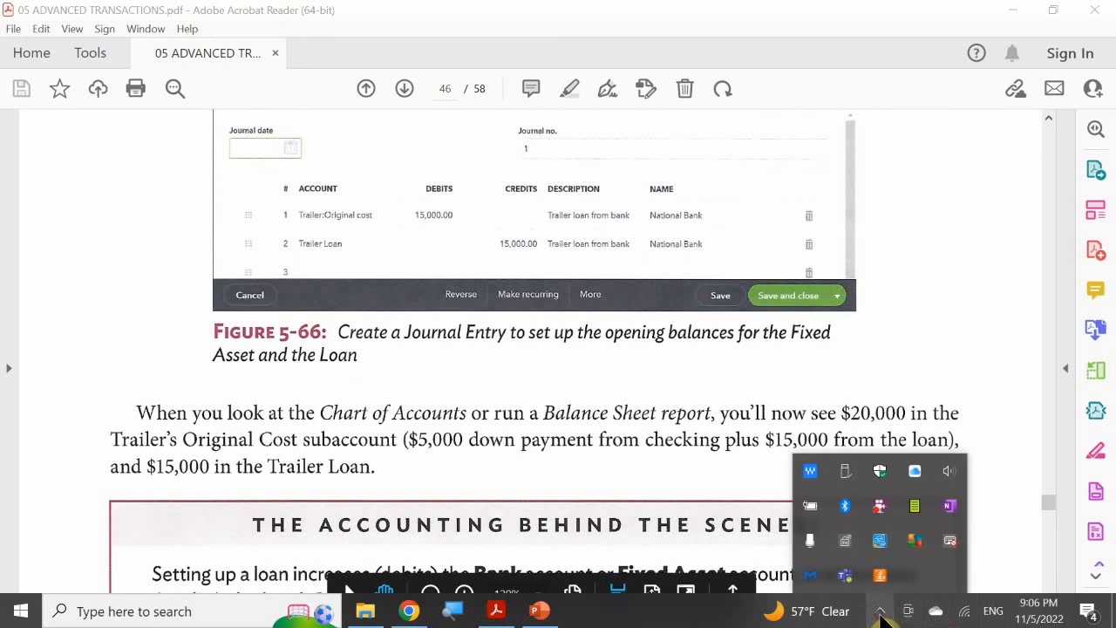